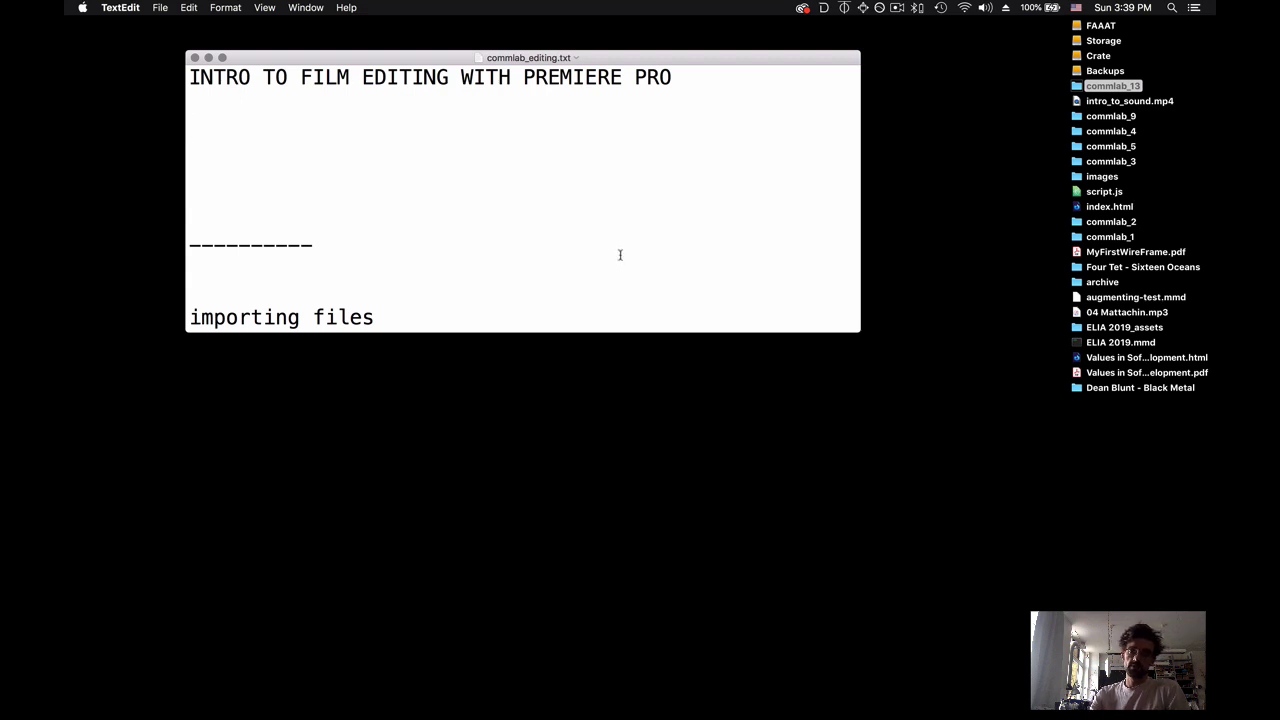
Read through the outline in commlab_editing.txt, from importing files down to adding titles and exporting.
scroll(690, 256, "down", 5)
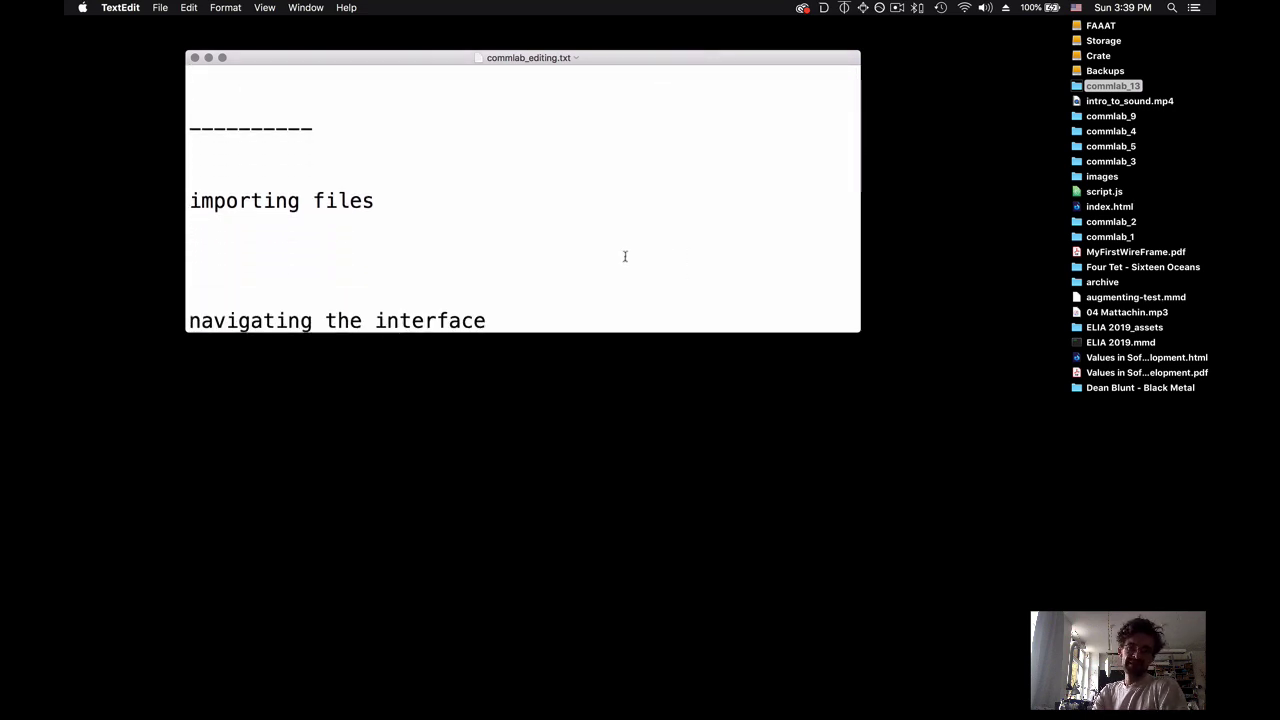
scroll(654, 211, "down", 3)
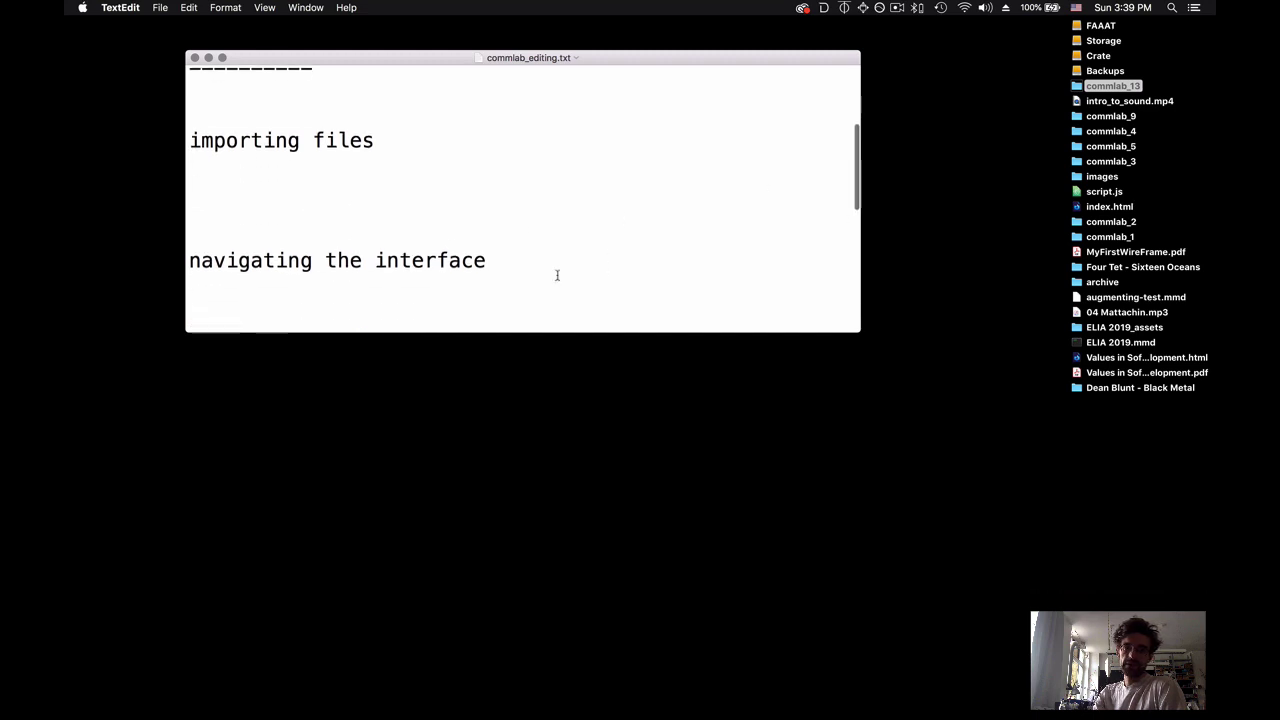
scroll(592, 236, "down", 6)
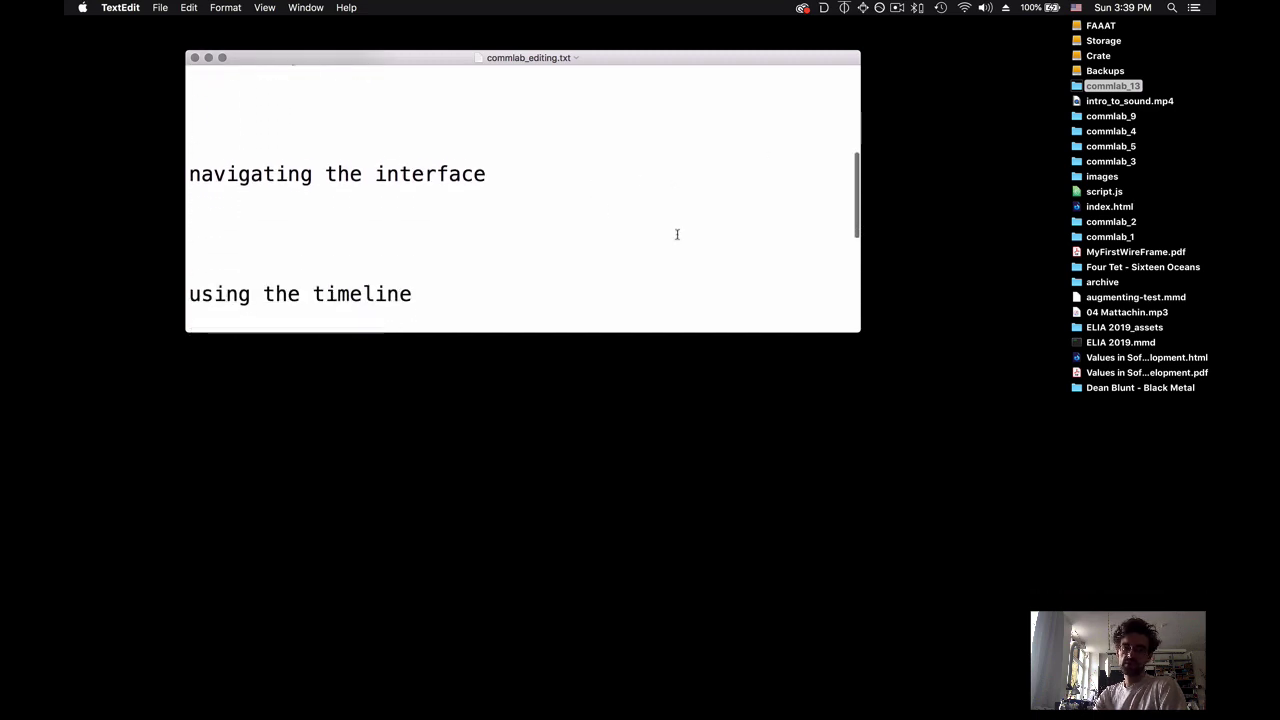
scroll(700, 214, "down", 7)
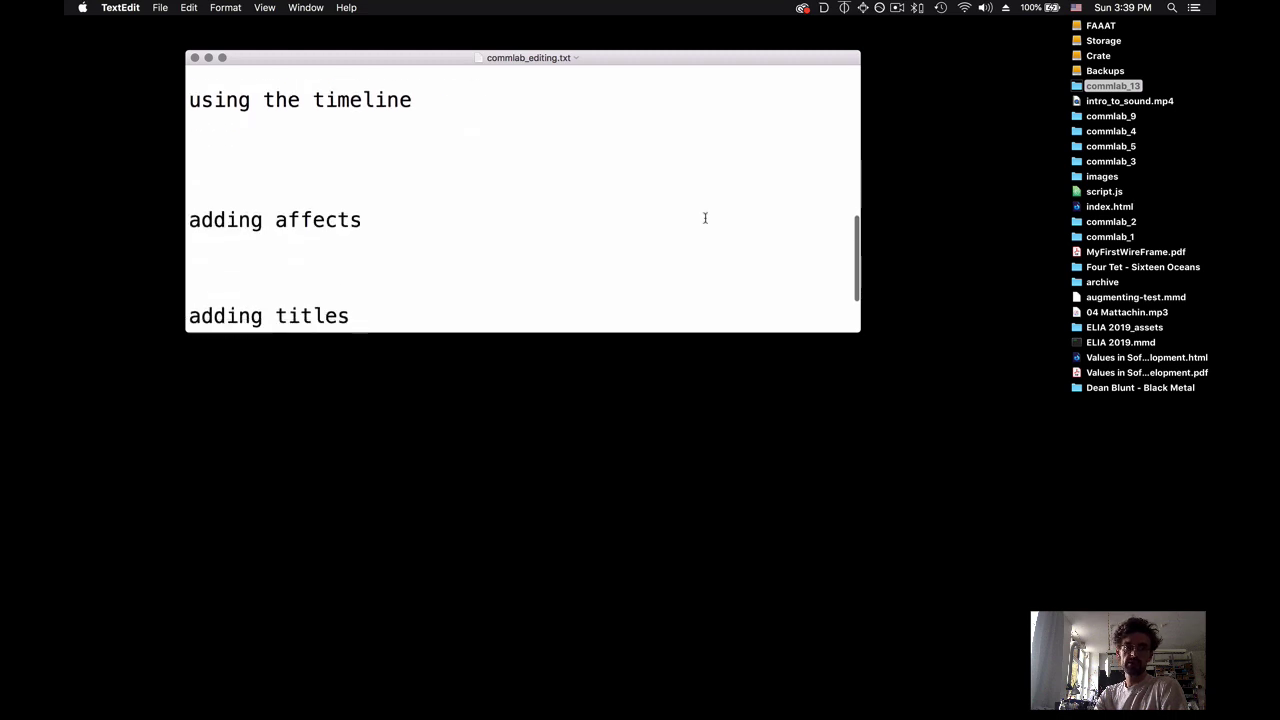
double_click(300, 207)
scroll(294, 277, "down", 2)
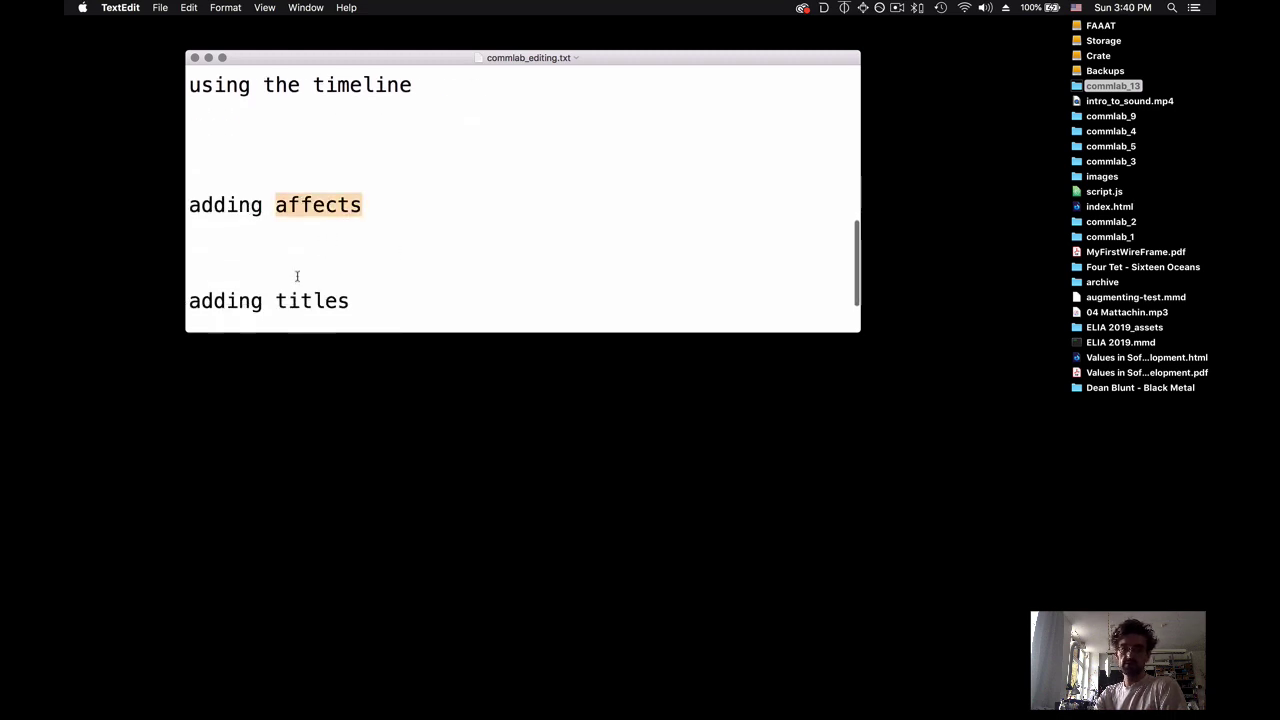
double_click(306, 257)
scroll(514, 234, "down", 2)
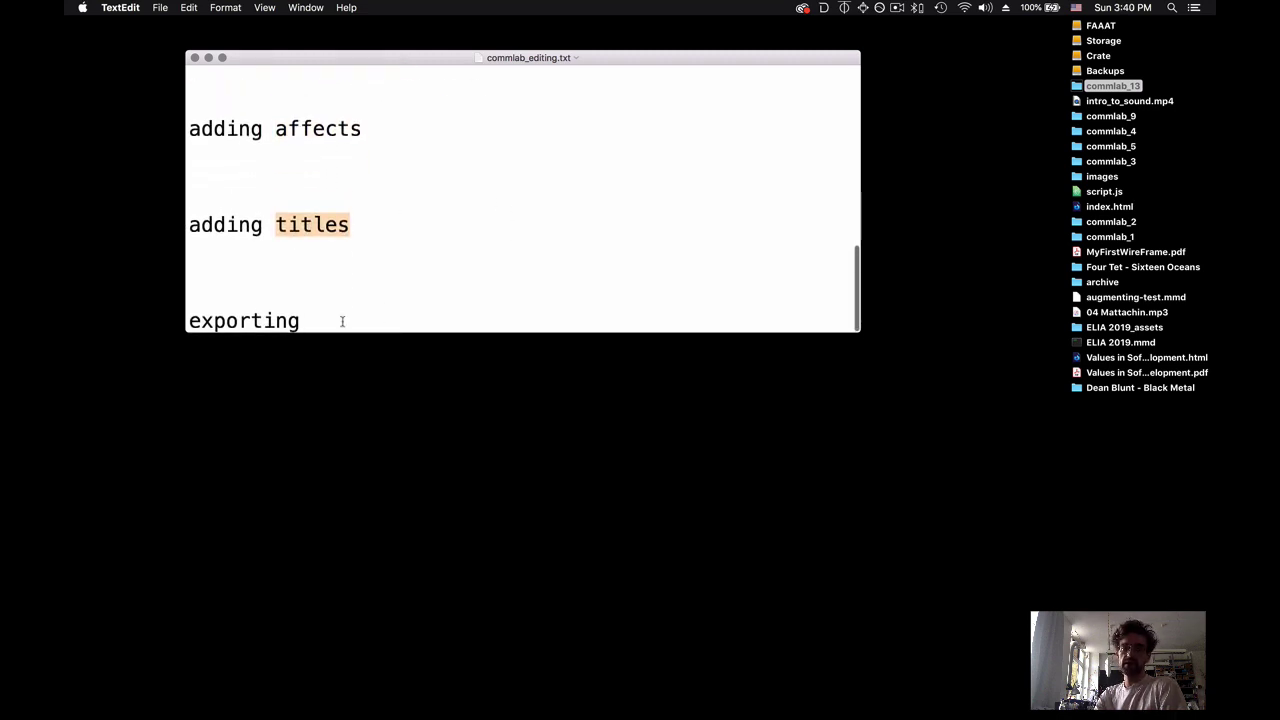
left_click_drag(340, 320, 187, 329)
left_click(186, 330)
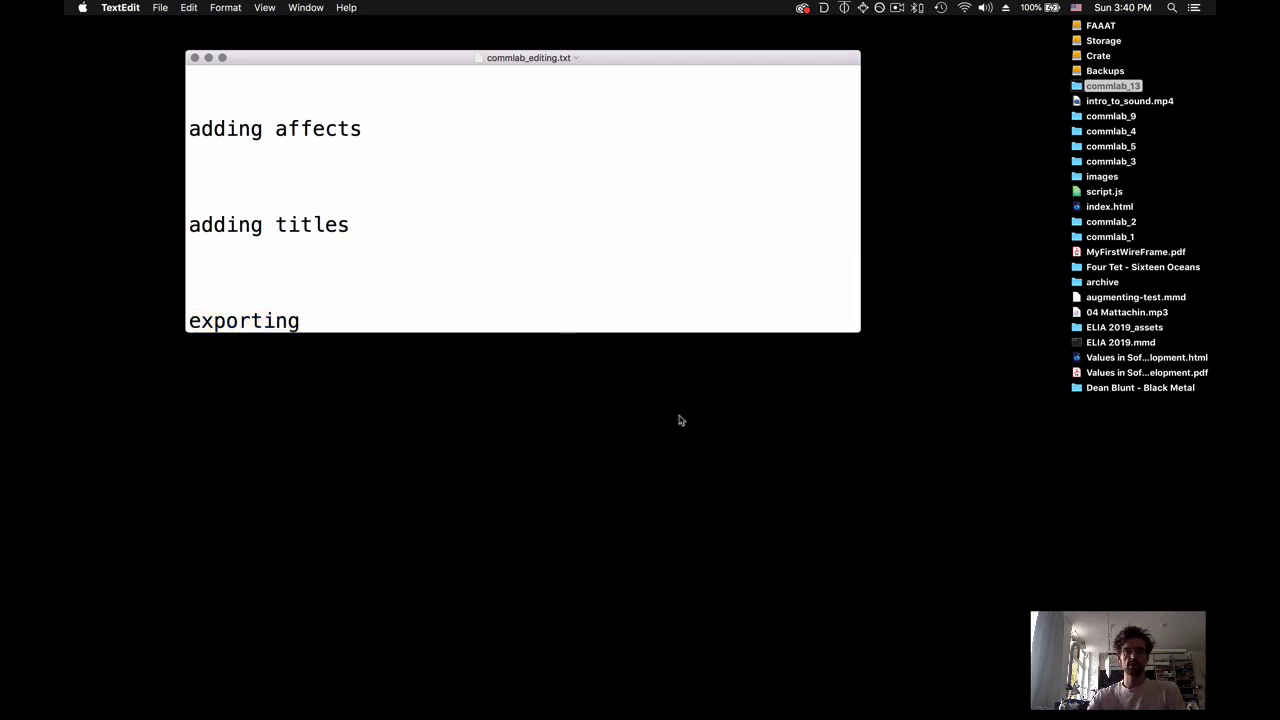
Switch to Premiere Pro and create a new project named Round with the default settings.
key("super+Tab")
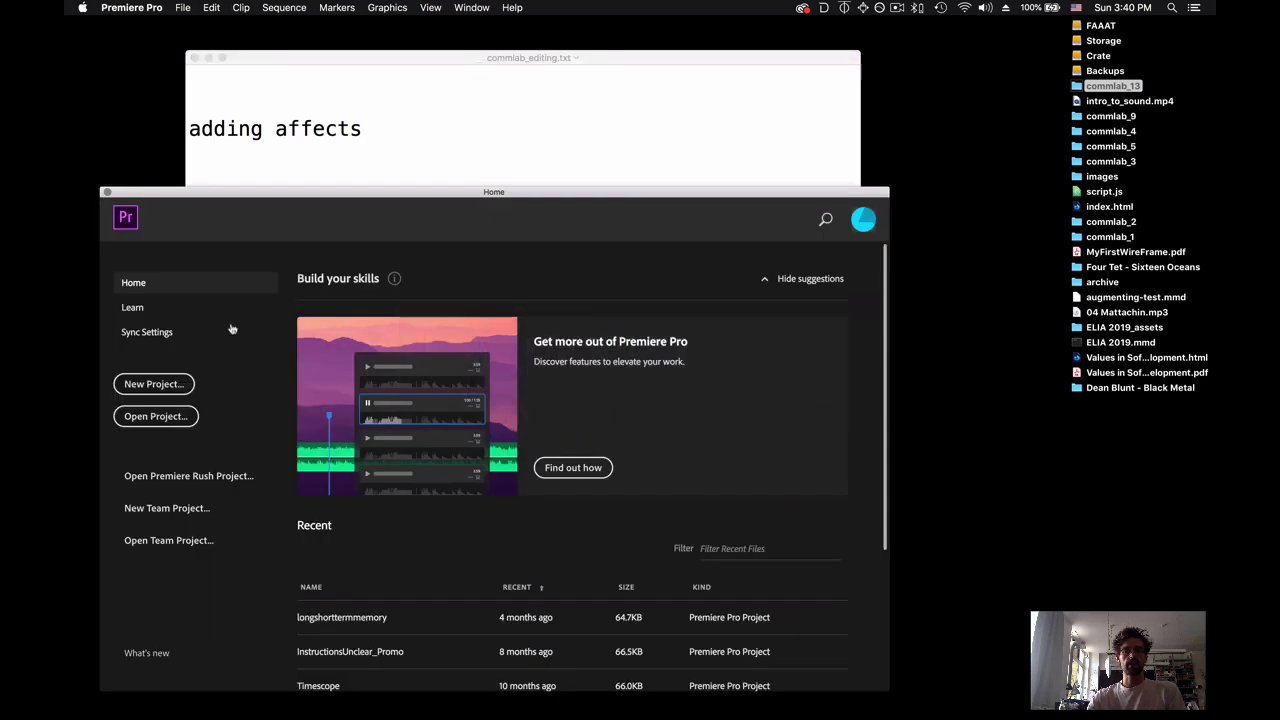
left_click(155, 385)
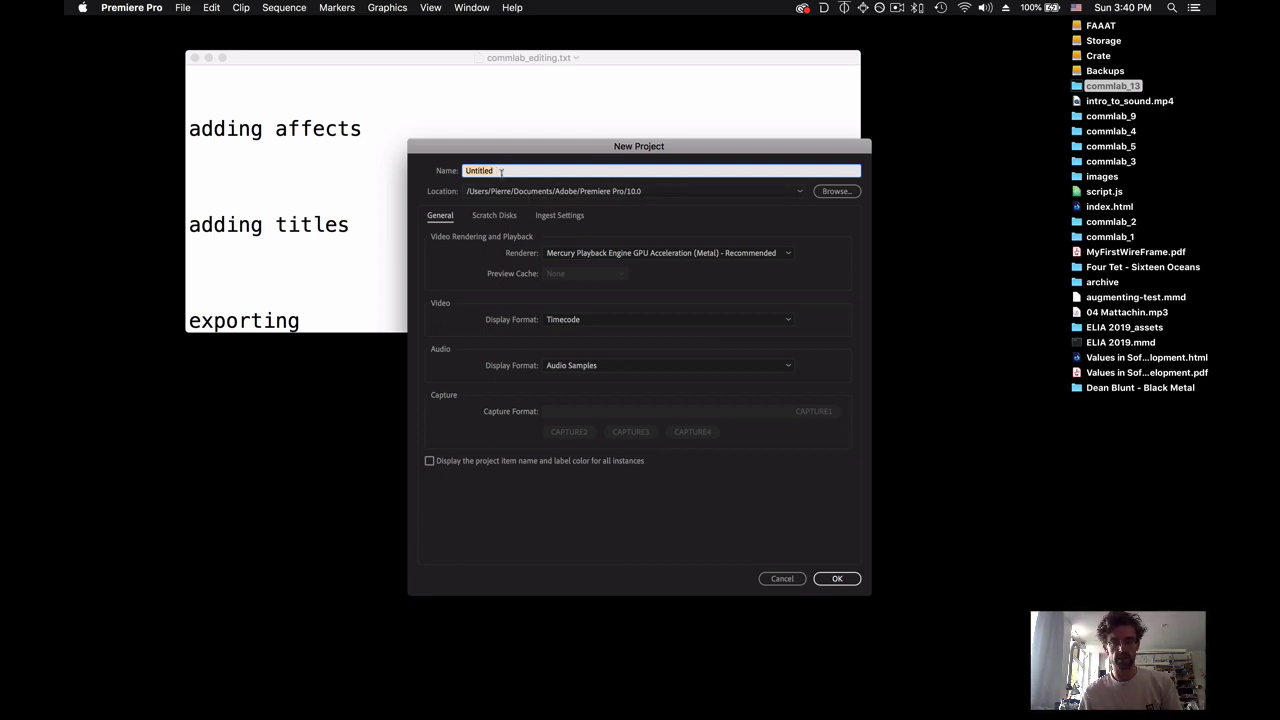
type("Sp")
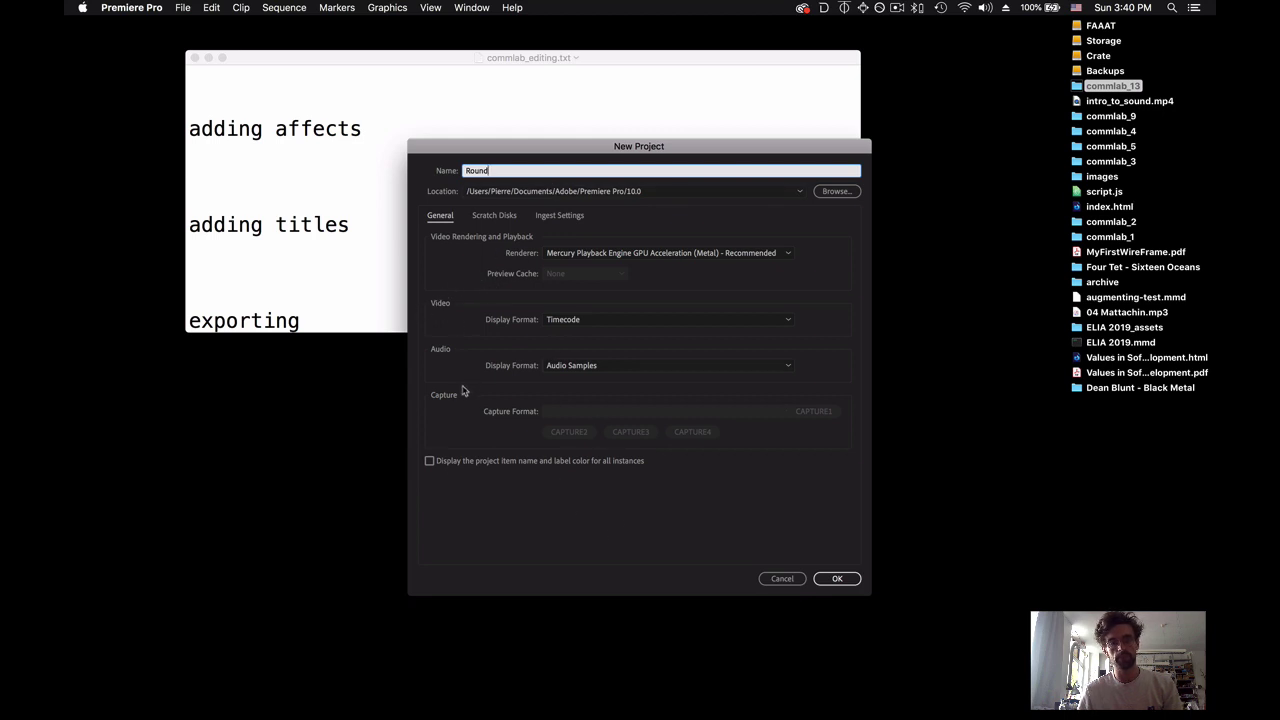
left_click(843, 579)
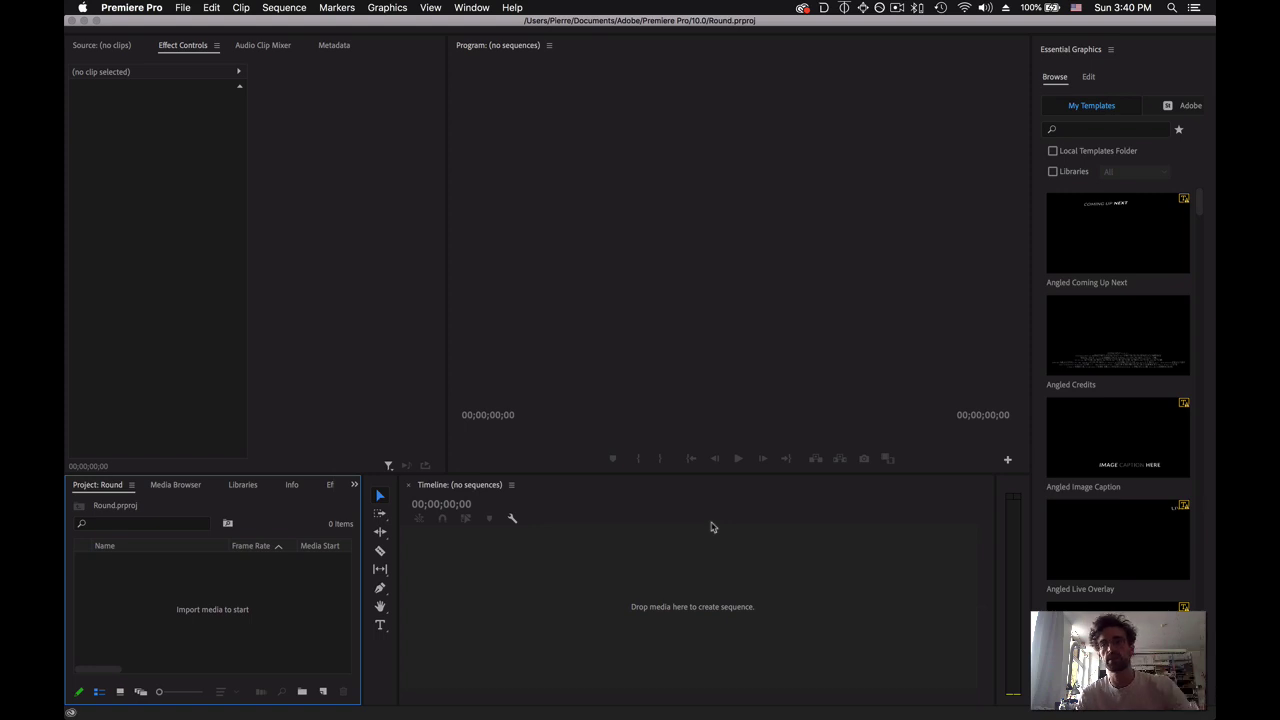
Set the workspace layout to Editing.
left_click(473, 7)
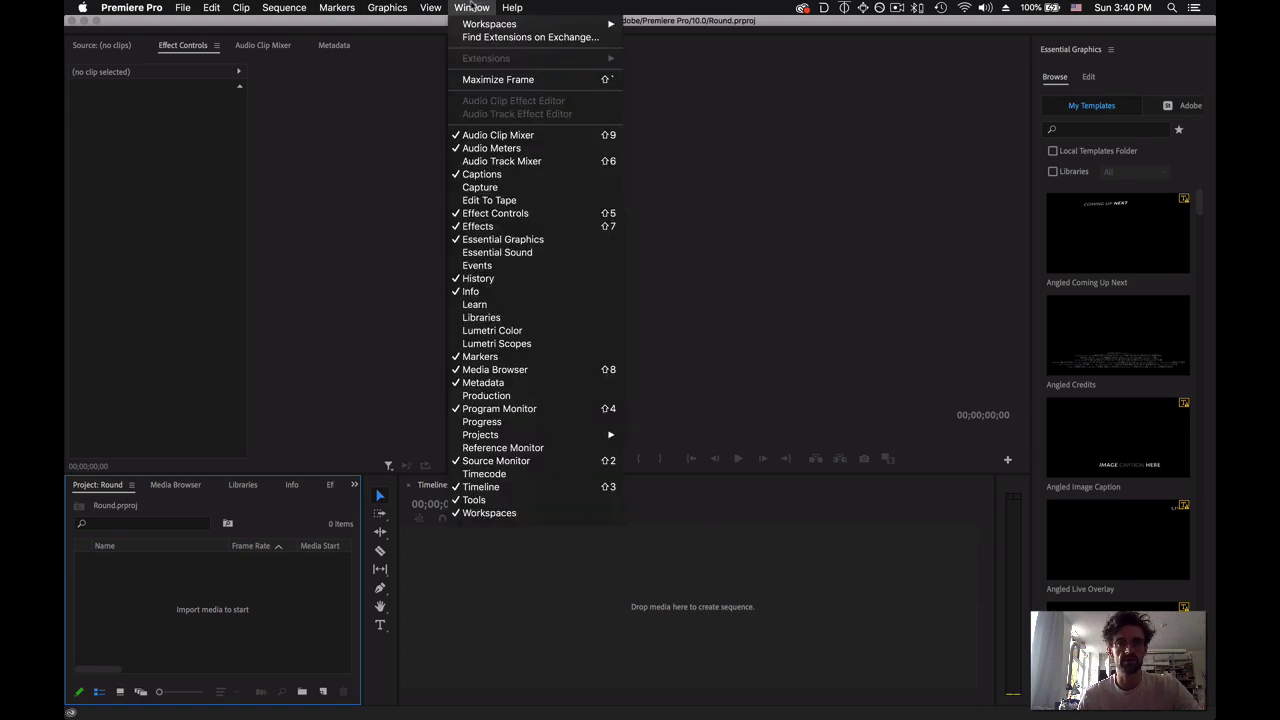
mouse_move(481, 23)
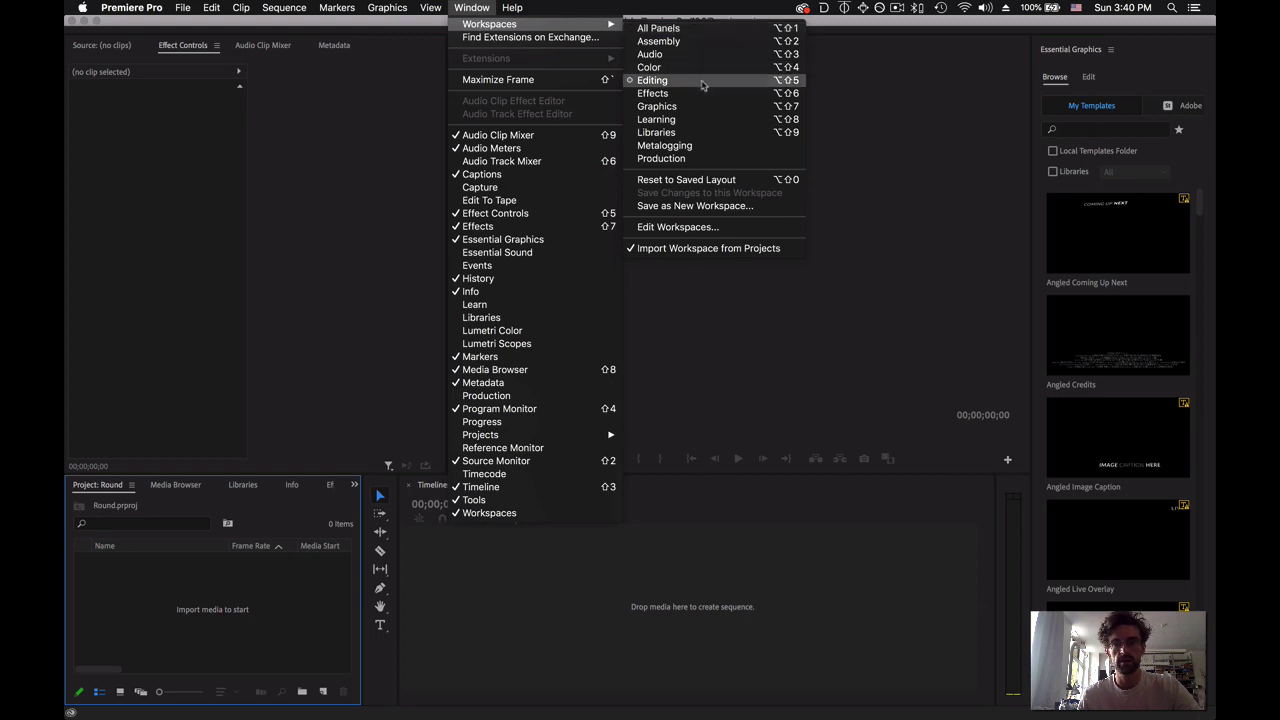
left_click(703, 82)
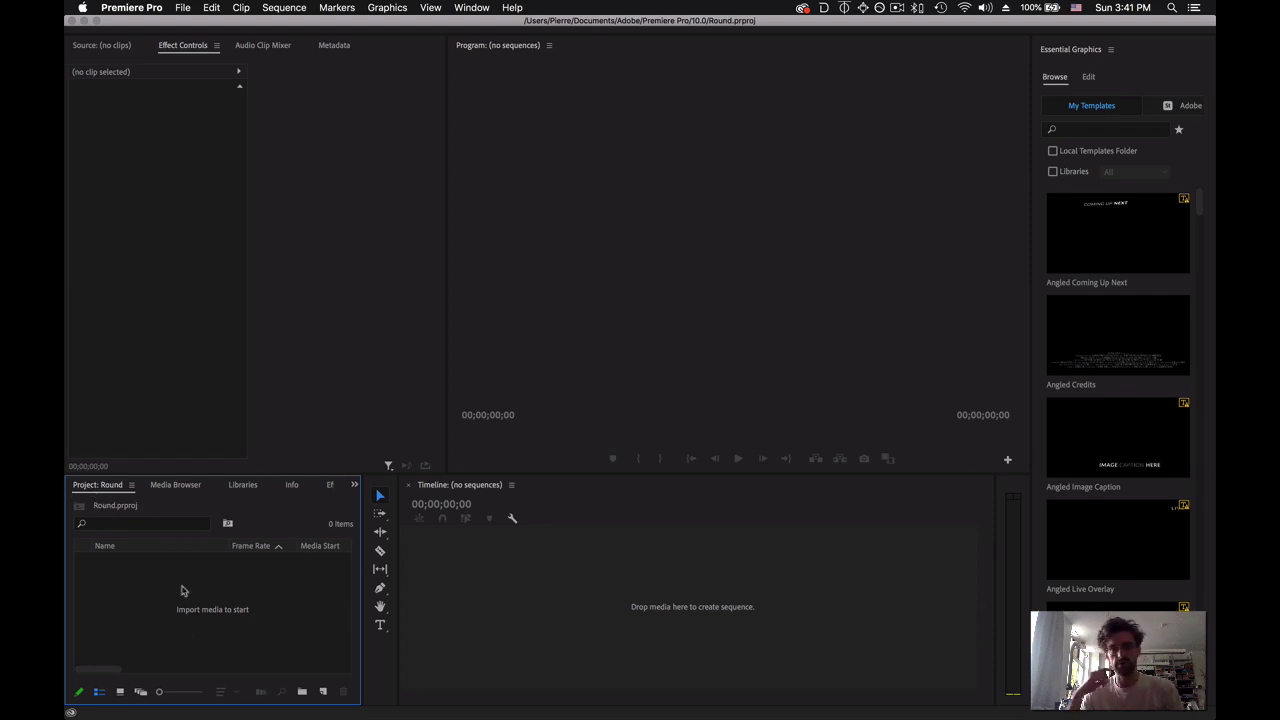
left_click(598, 577)
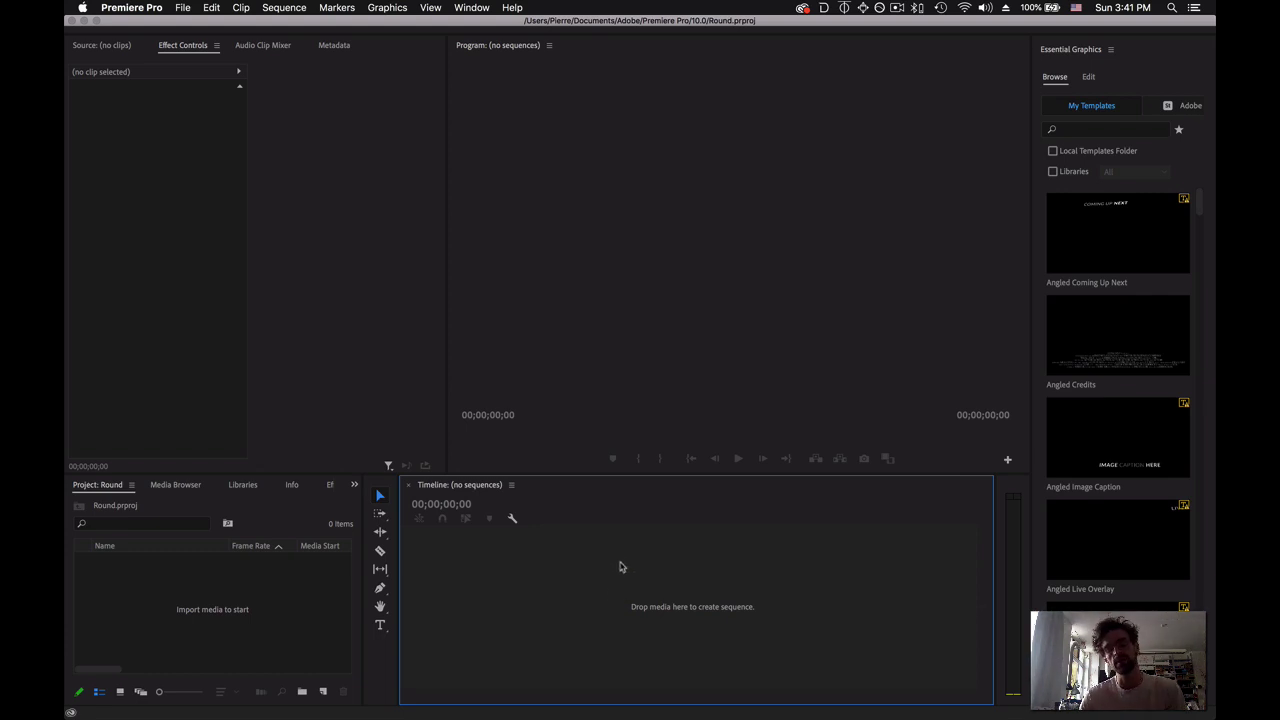
left_click(620, 142)
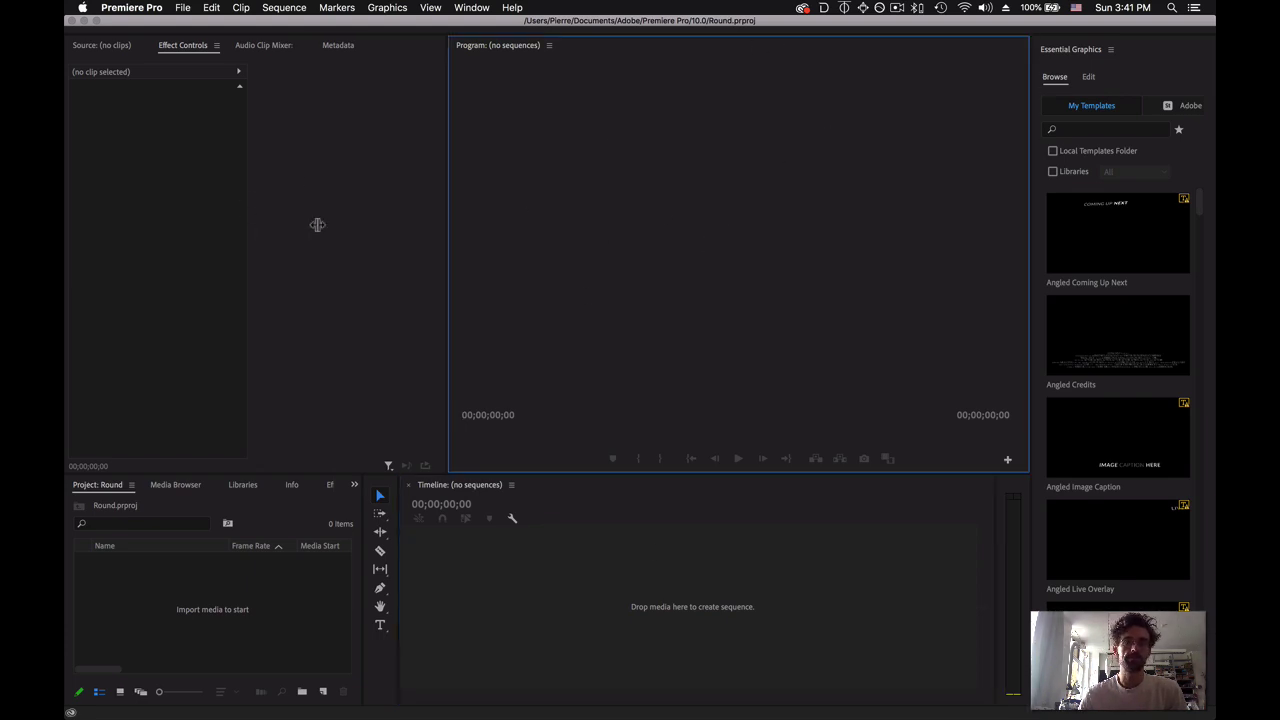
left_click(319, 228)
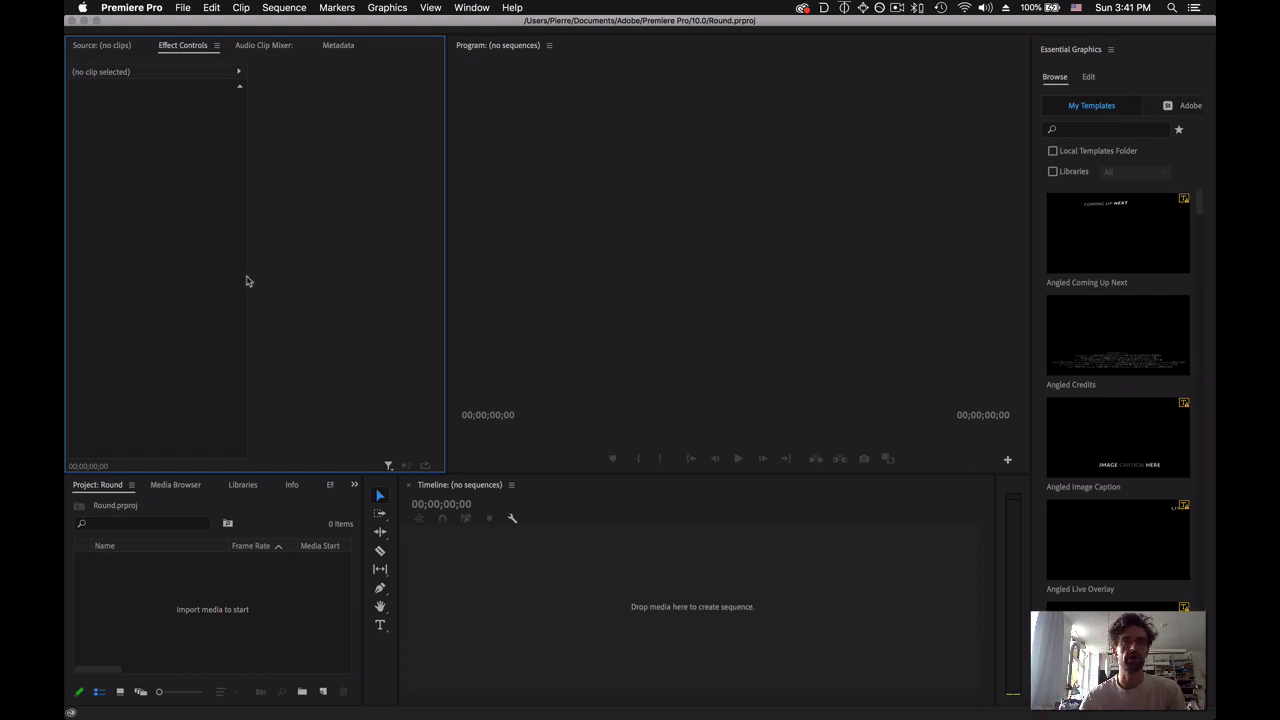
Dock the Essential Graphics panel in the same group as the Source monitor and bring the Source monitor to the front.
left_click(1003, 73)
left_click_drag(1003, 73, 377, 50)
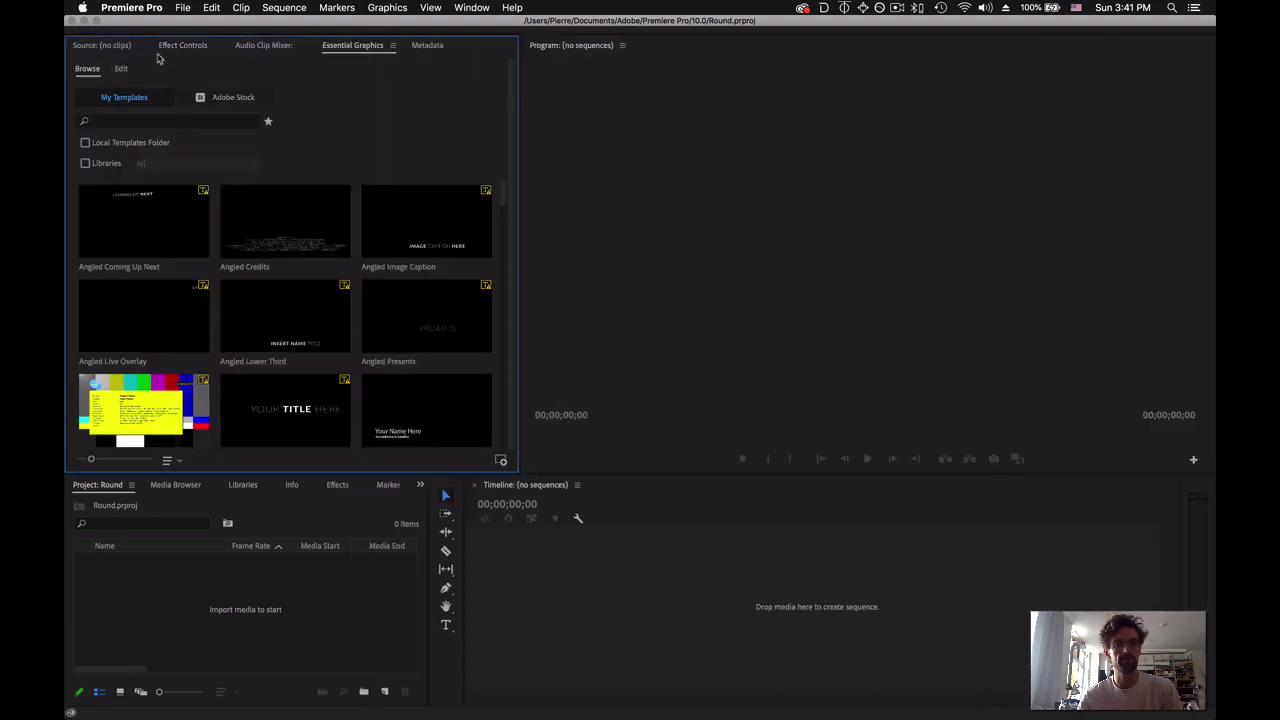
left_click(104, 48)
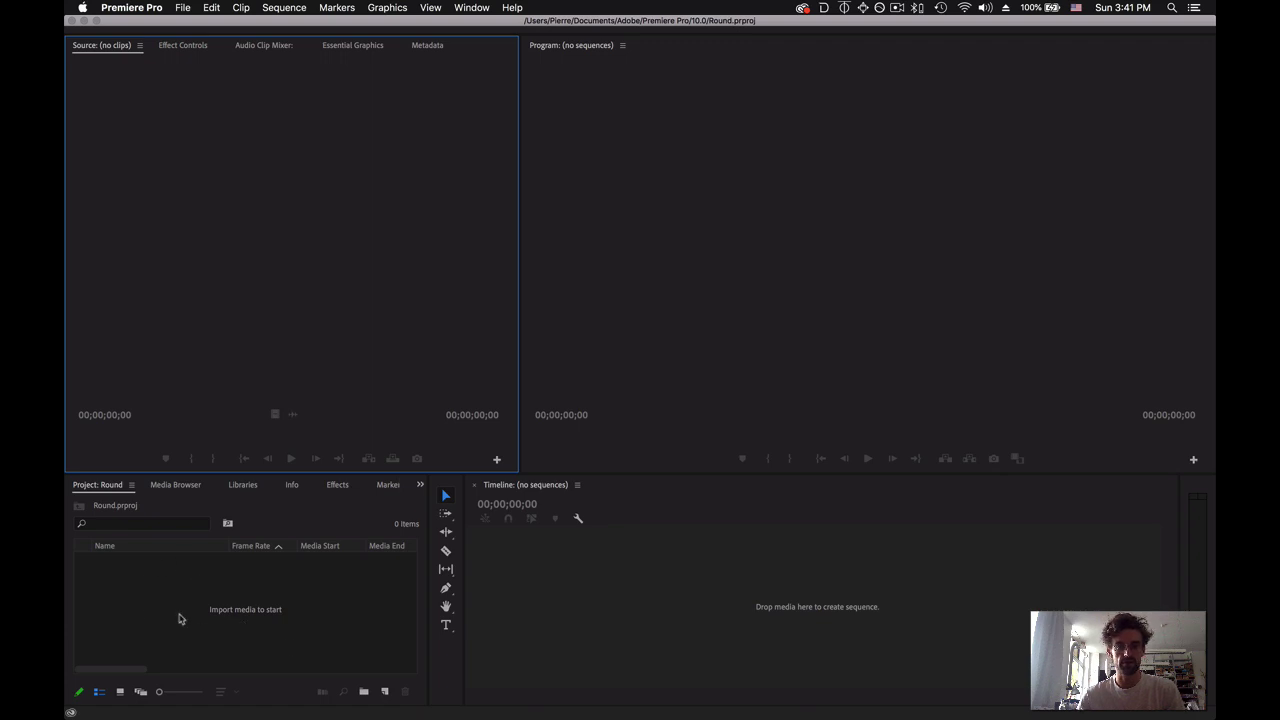
Import fidget.mp4, pizza.mp4, ballerina.mp4 and 360shoveit.mp4 from the commlab_13 folder into the project.
key("super+Tab")
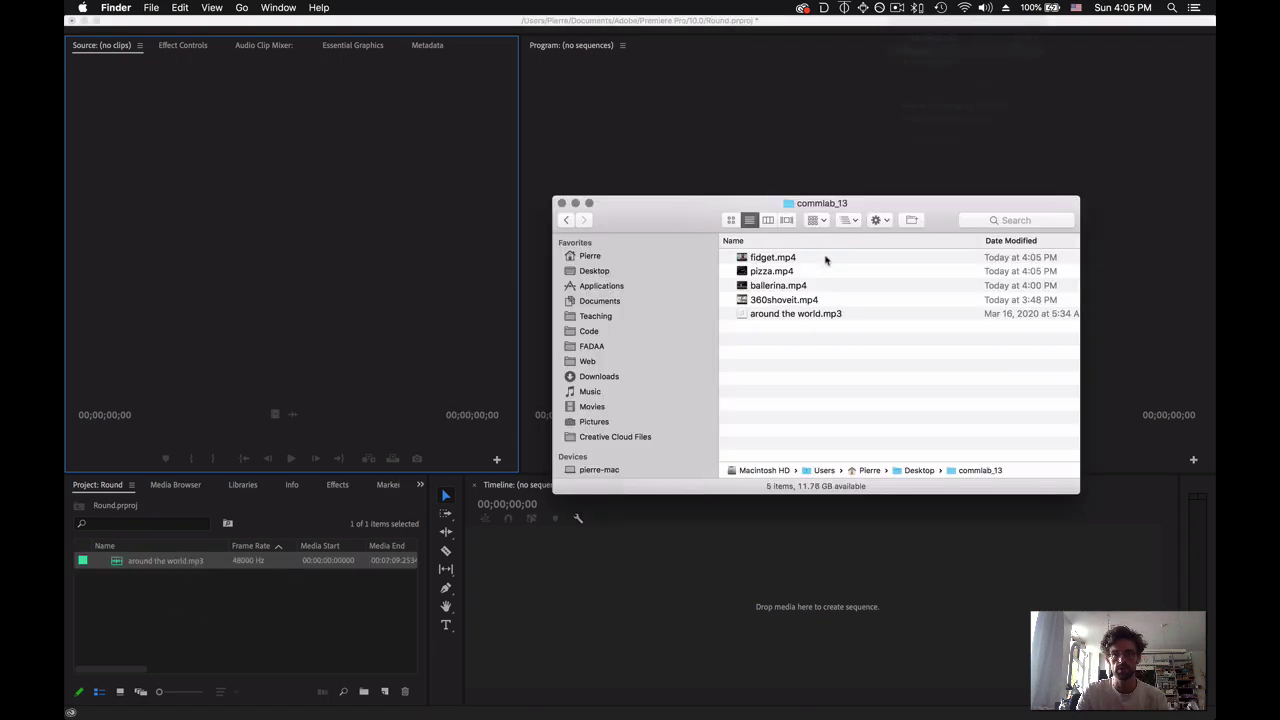
left_click(826, 258)
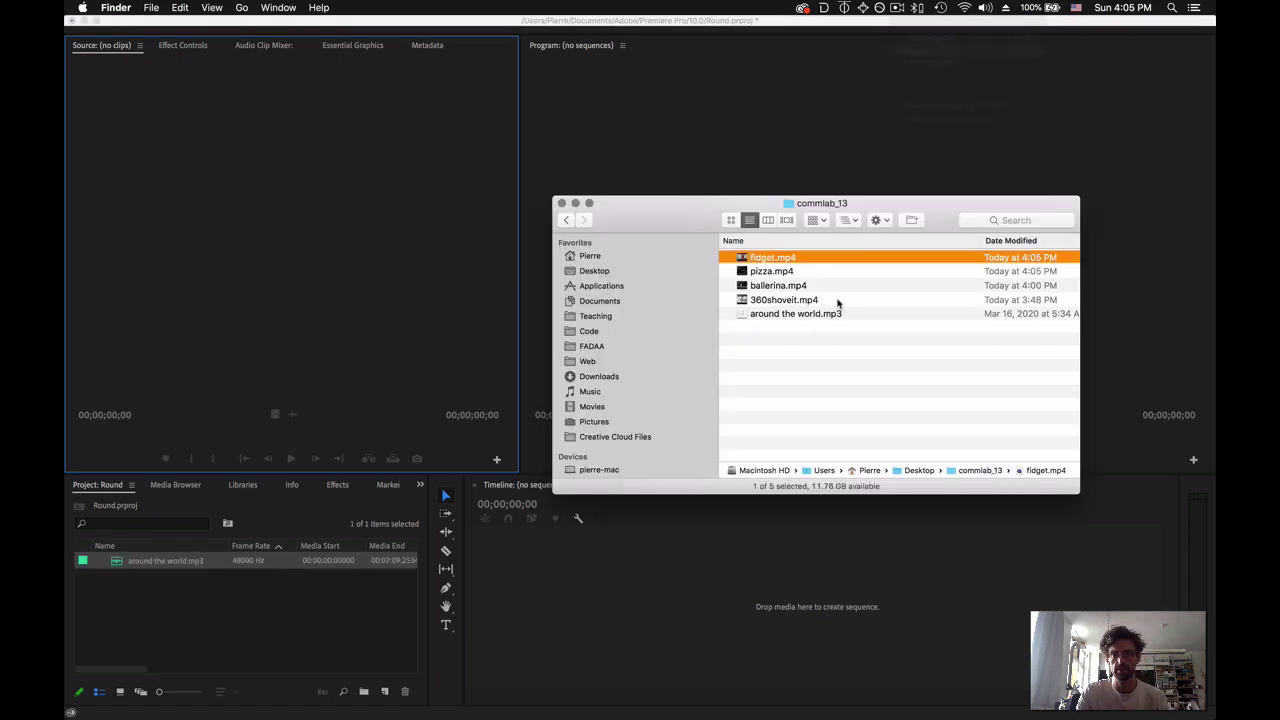
left_click(837, 300, "shift")
left_click_drag(857, 277, 288, 603)
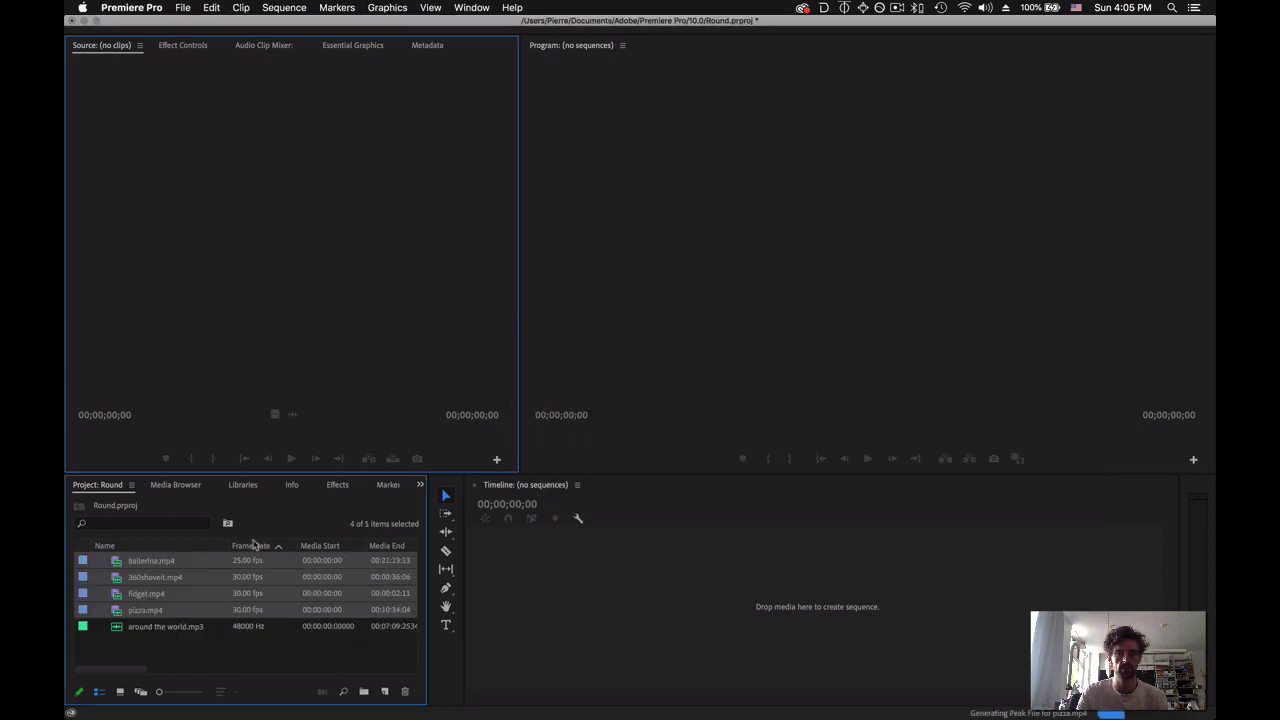
left_click(193, 653)
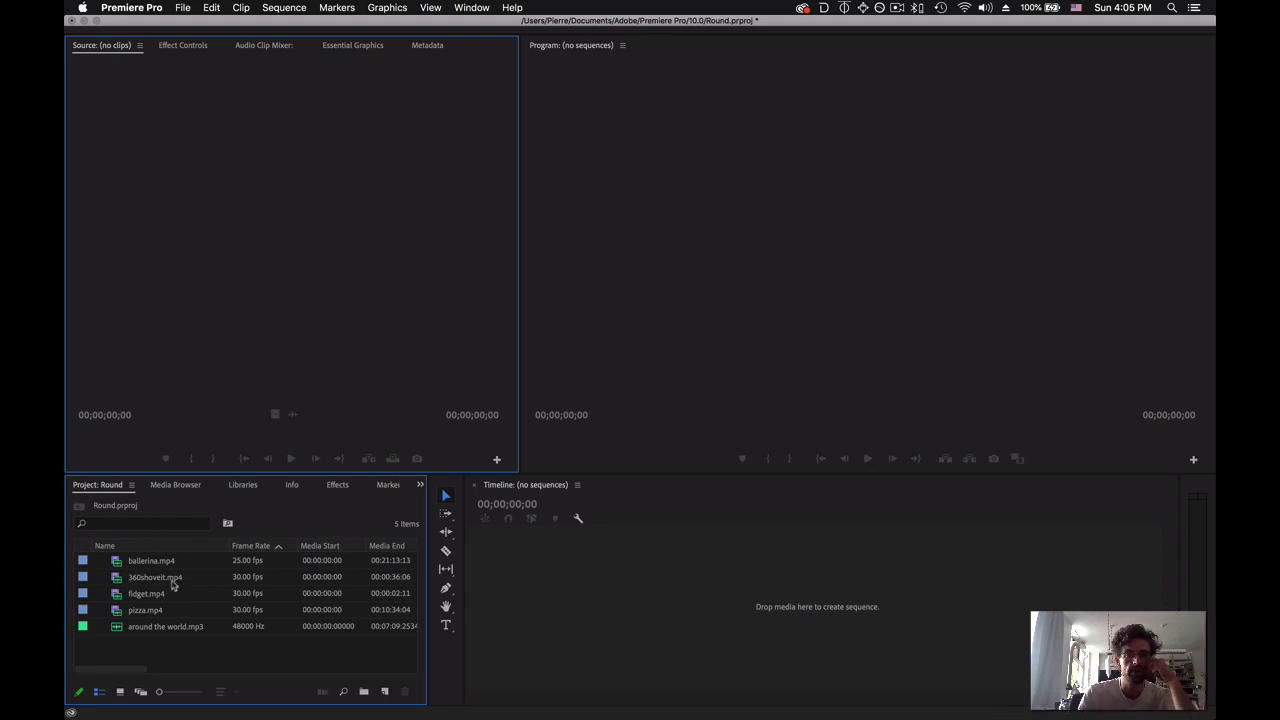
Create a sequence from 360shoveit.mp4 in the timeline and mute its audio track A1.
left_click_drag(148, 580, 555, 585)
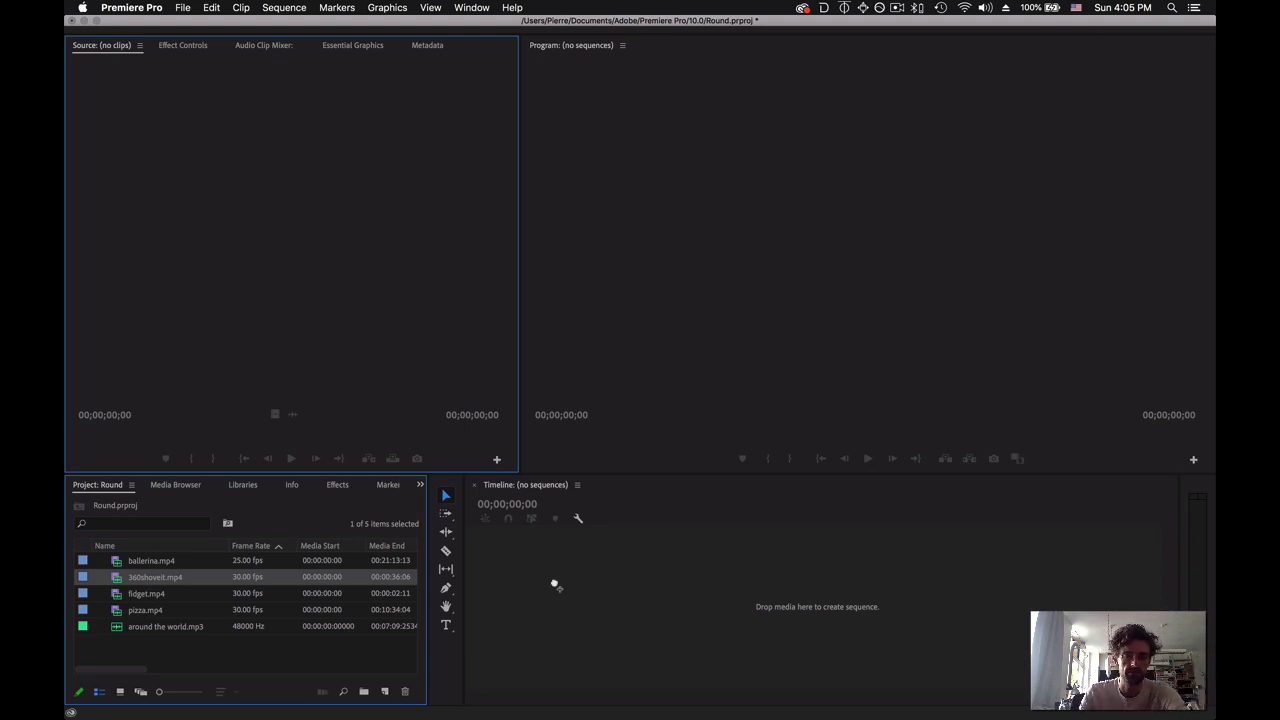
left_click_drag(555, 585, 555, 585)
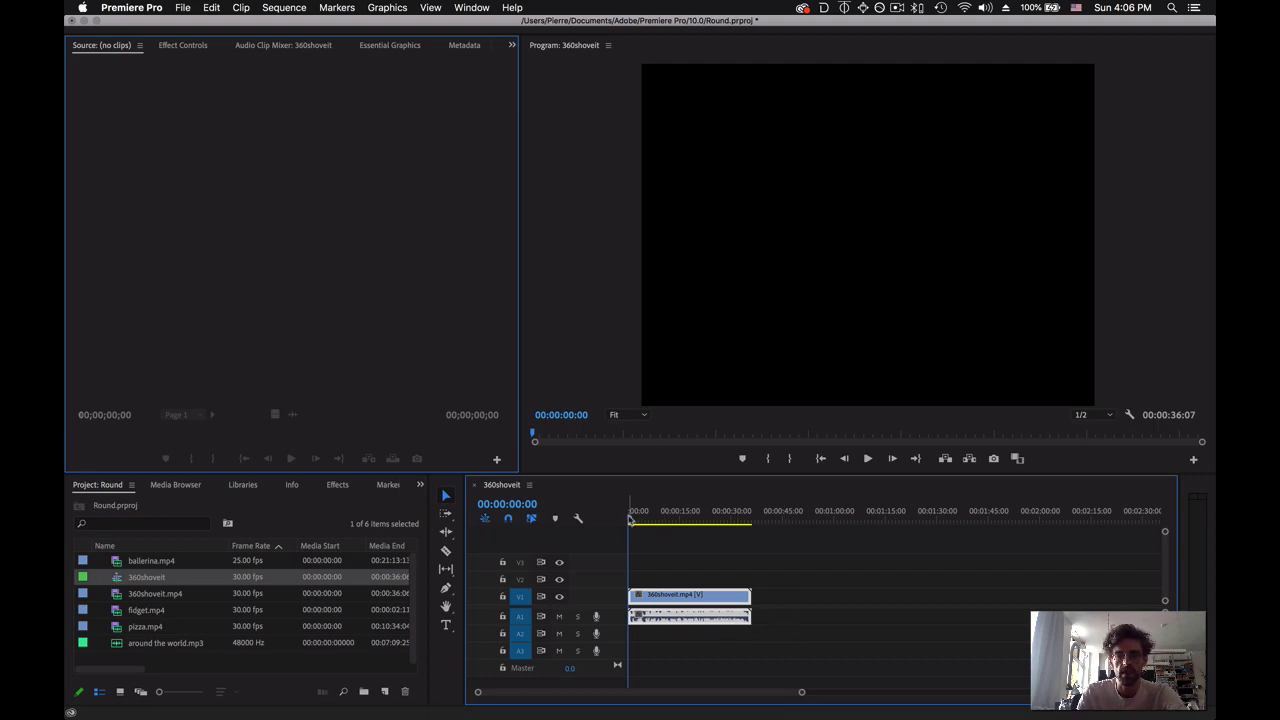
left_click_drag(631, 518, 663, 518)
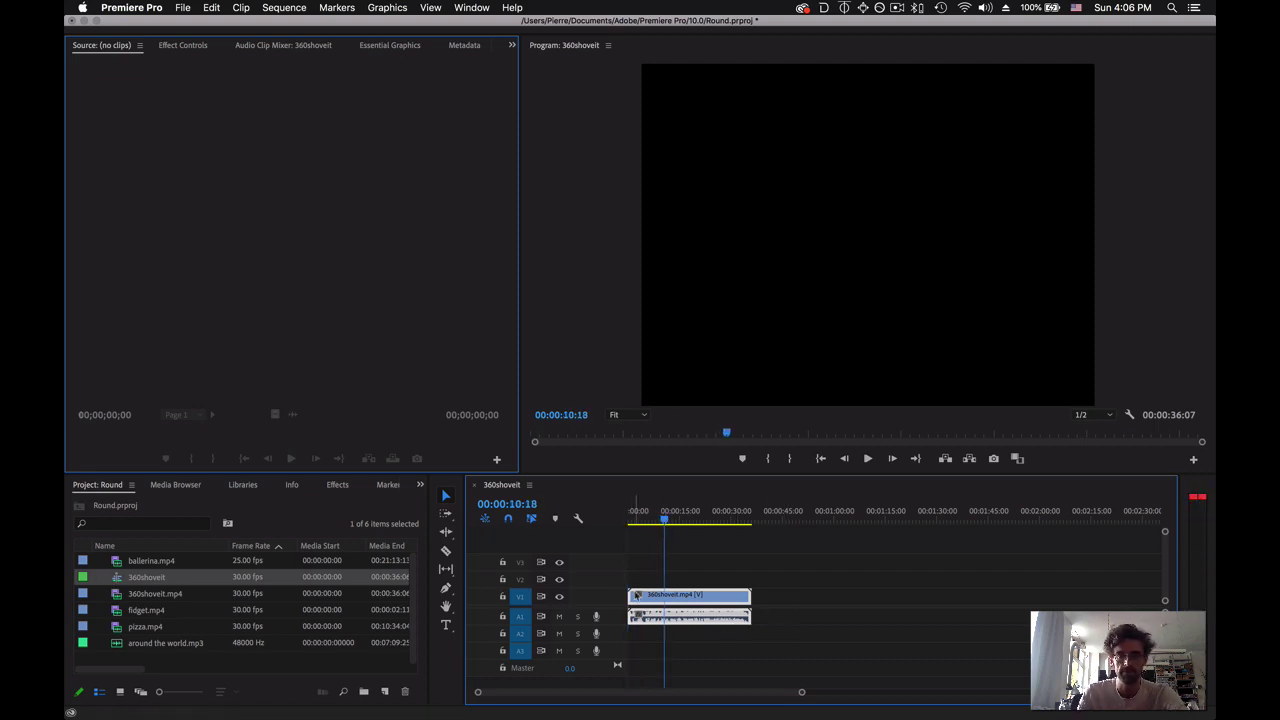
left_click(559, 616)
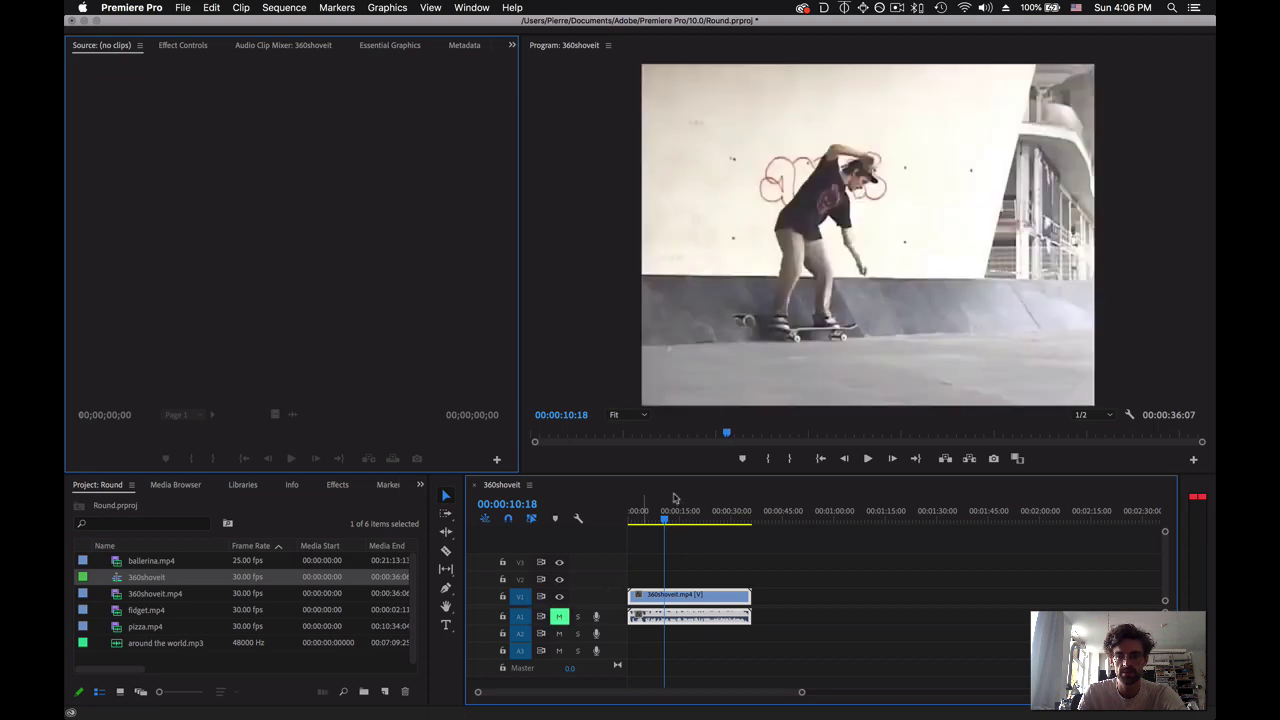
Preview the opening footage and split the 360shoveit.mp4 clip at 00:00:05:09 with the Razor tool.
left_click_drag(664, 519, 643, 555)
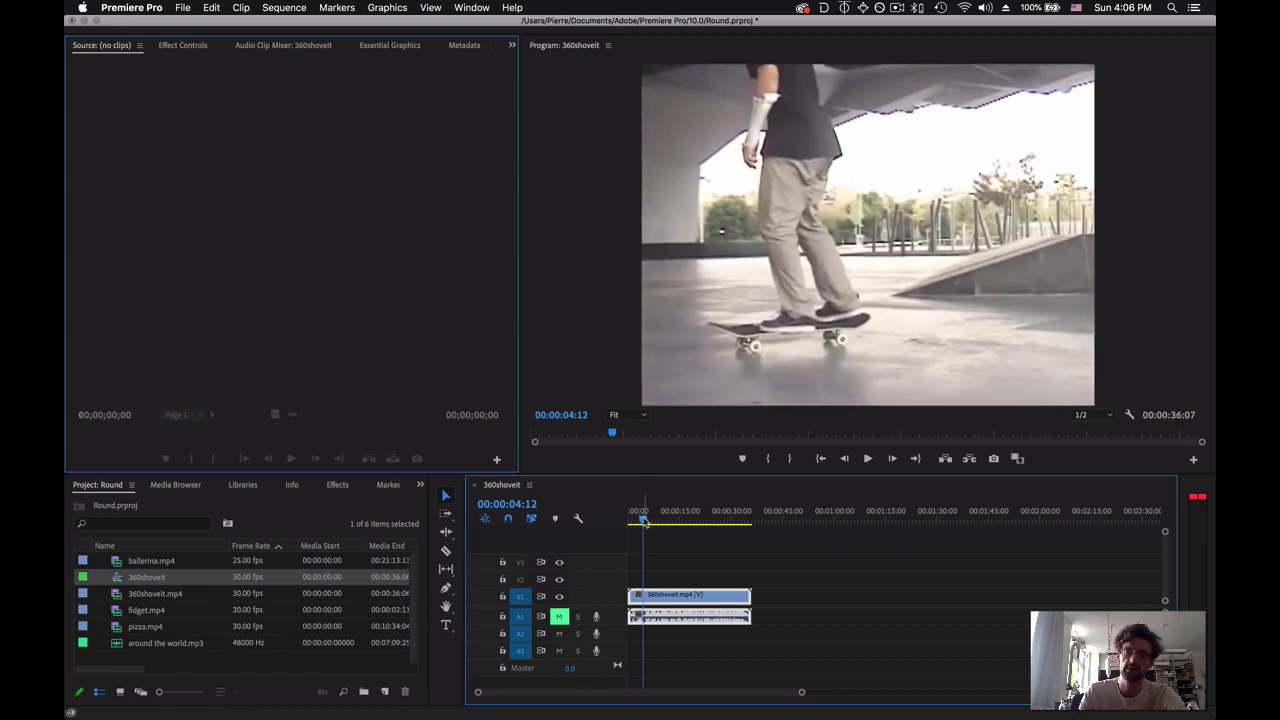
left_click_drag(643, 521, 656, 521)
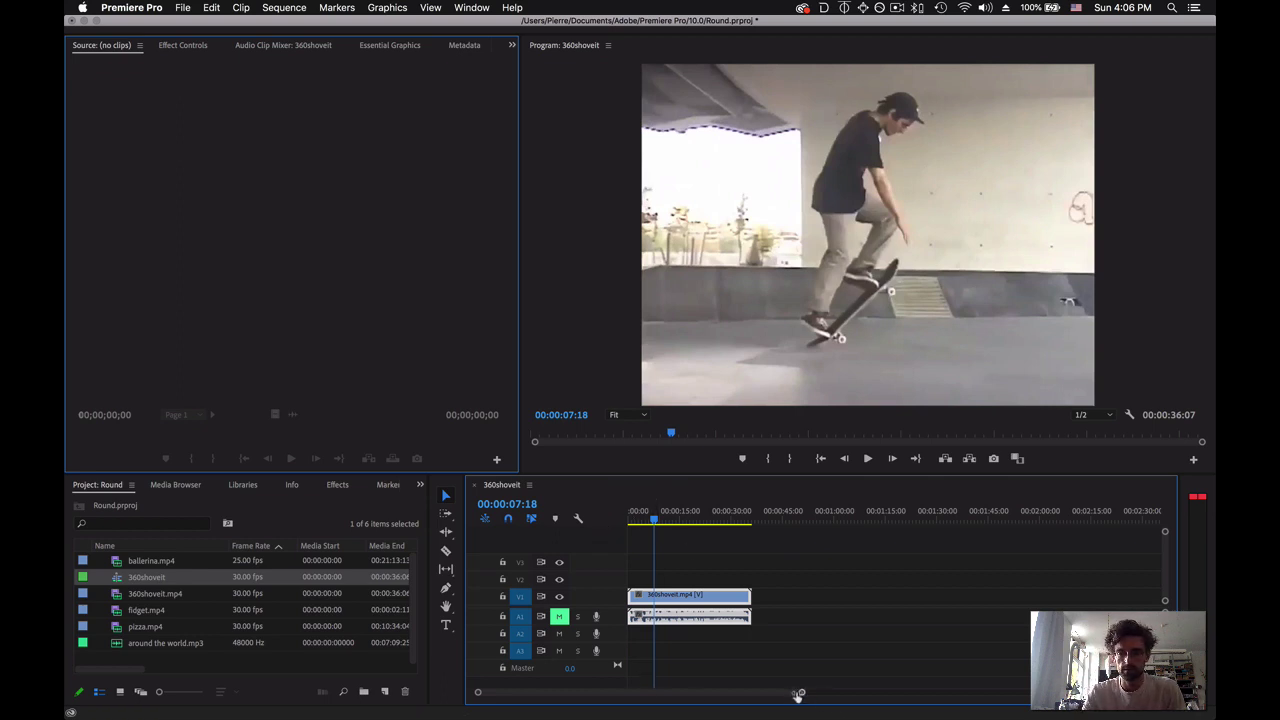
left_click_drag(797, 695, 754, 689)
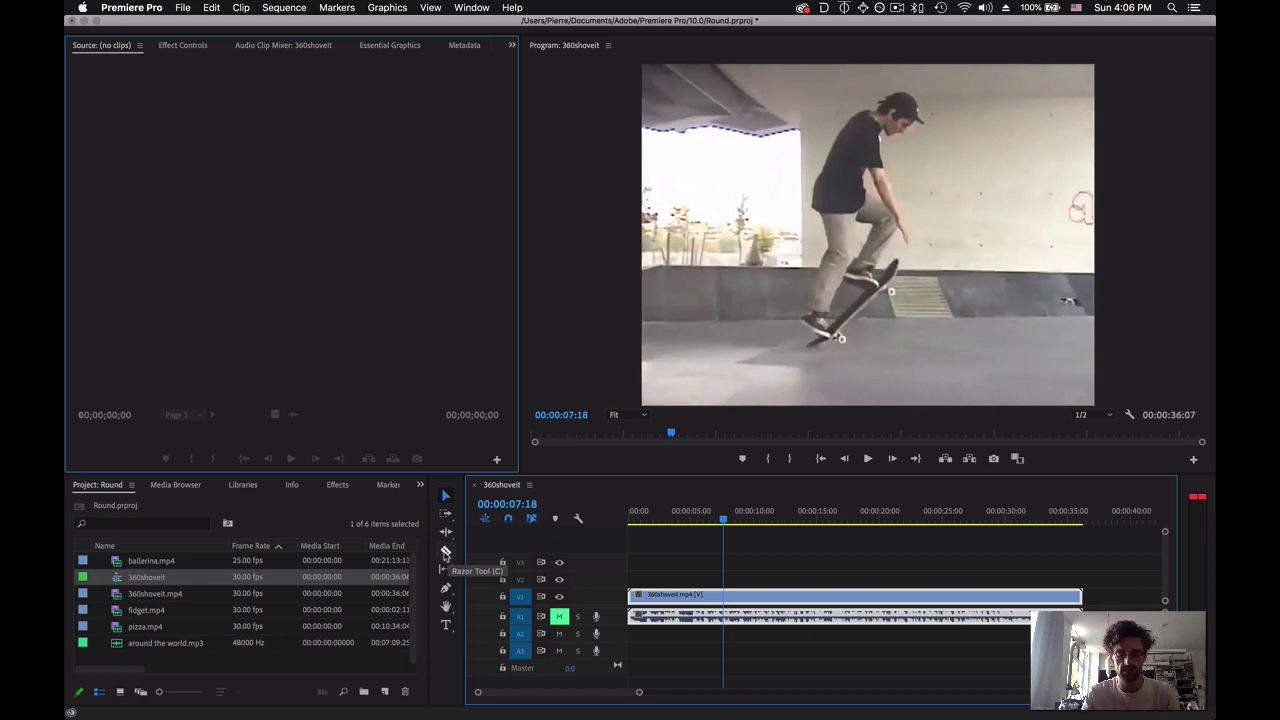
left_click(445, 553)
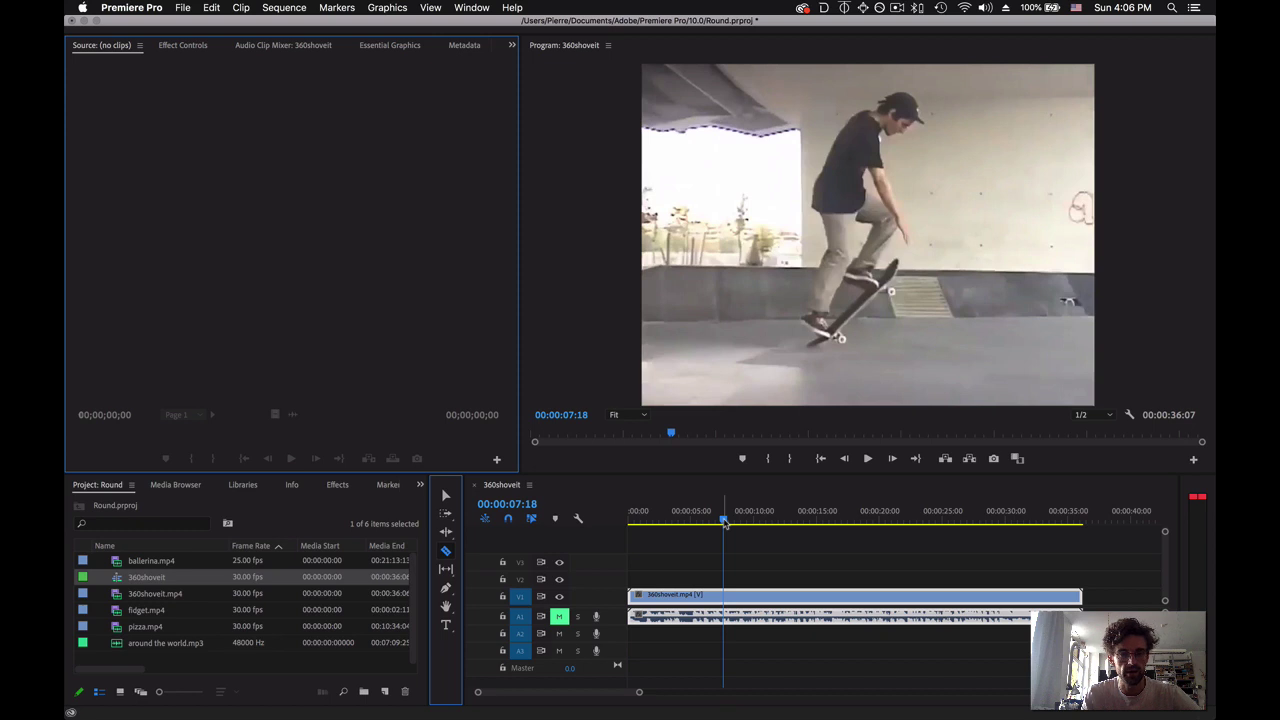
left_click_drag(724, 523, 658, 537)
key("space")
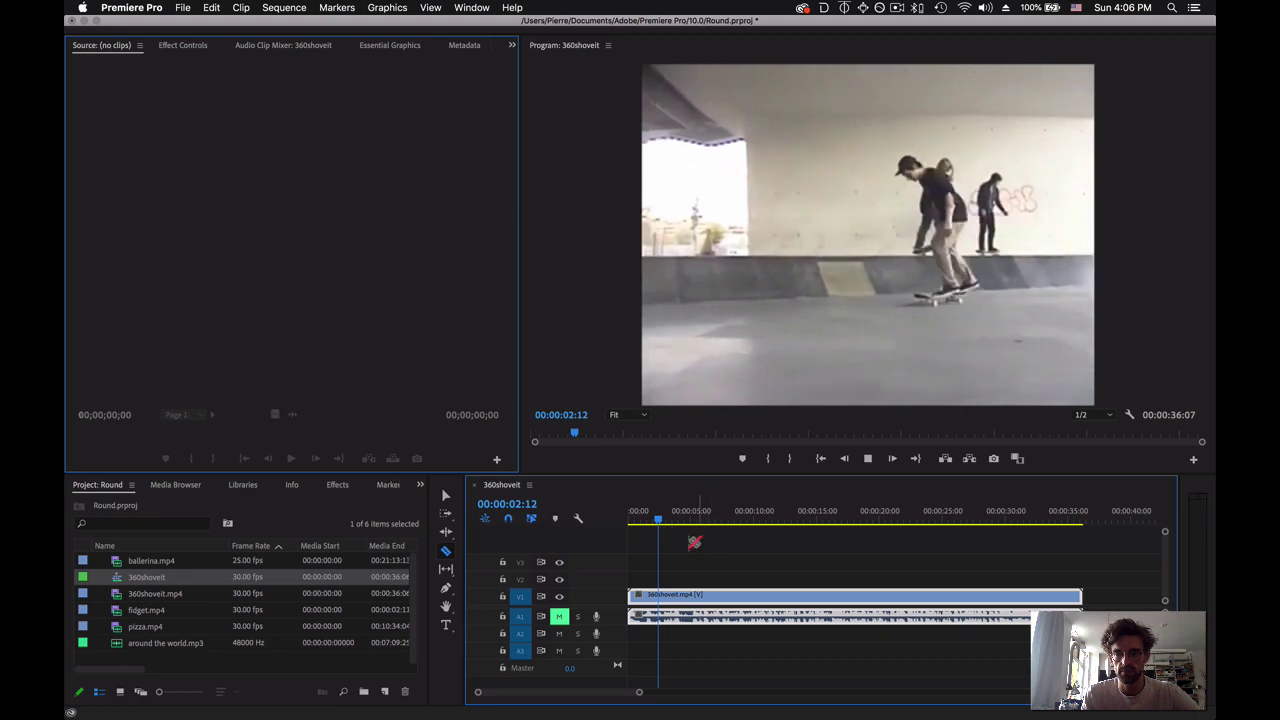
left_click(693, 522)
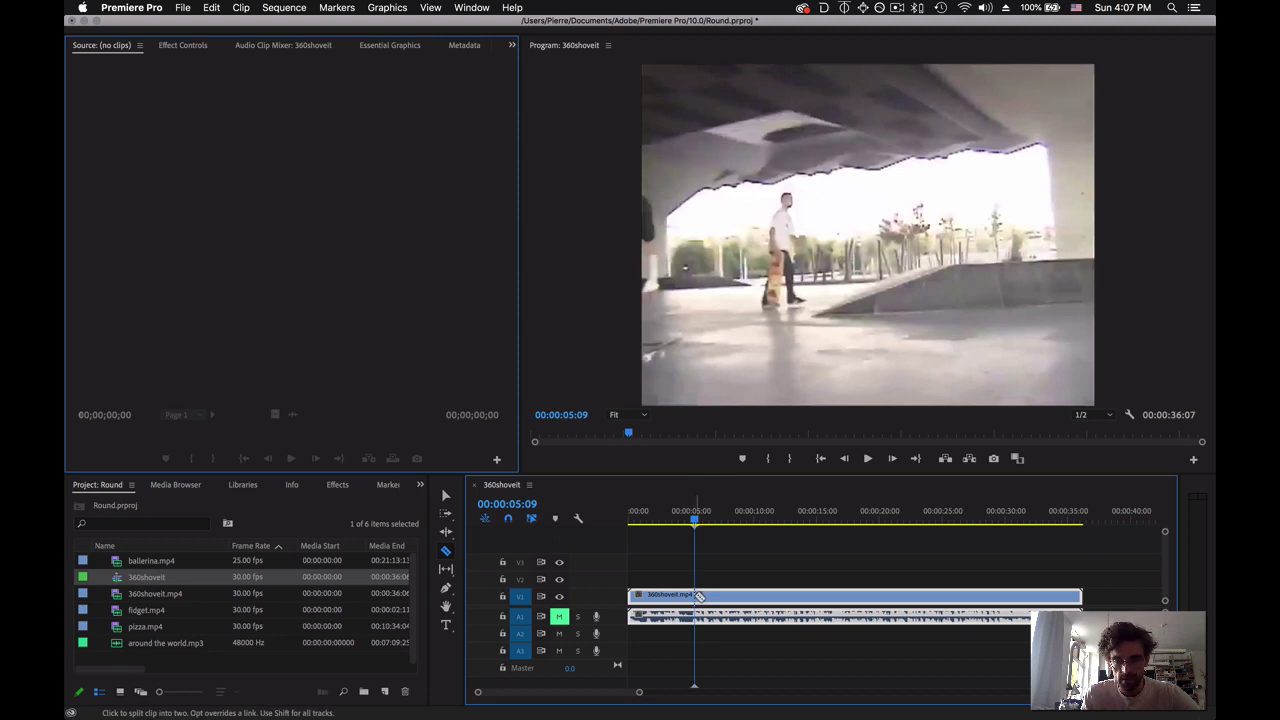
left_click(695, 597)
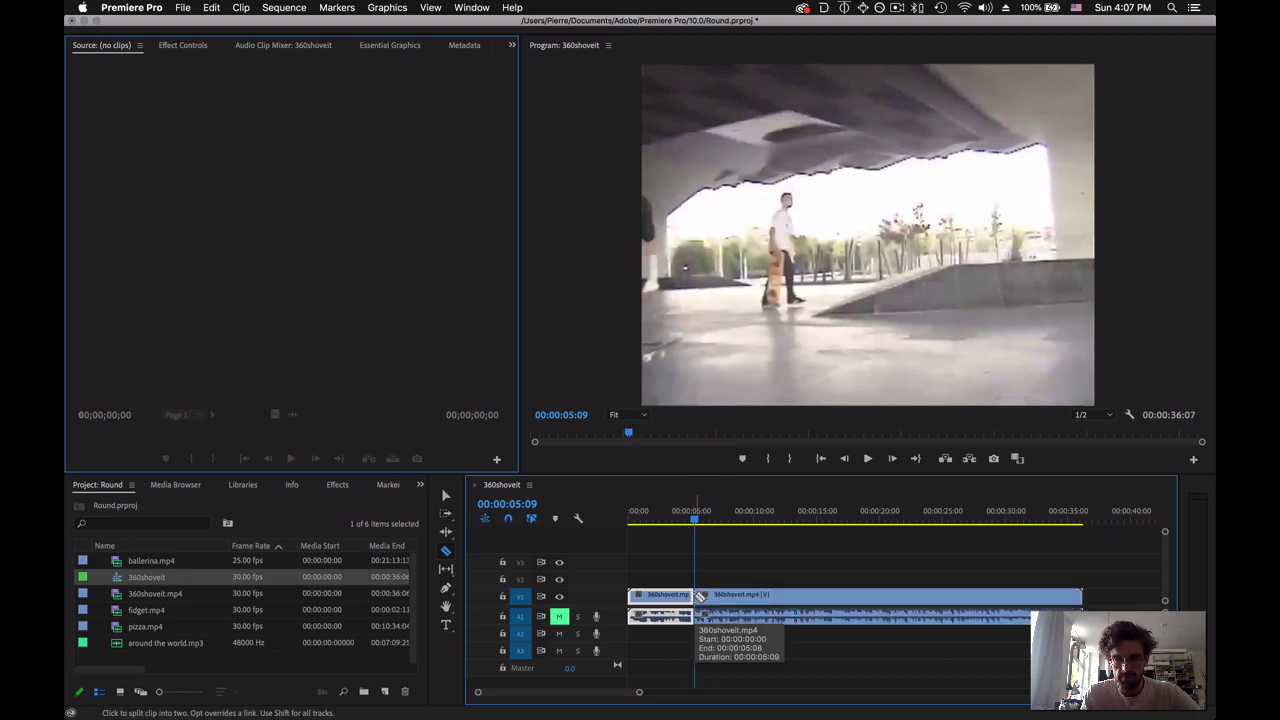
Preview the footage after the first cut and split the 360shoveit.mp4 clip at 00:00:17:26 with the Razor tool.
left_click(701, 522)
key("space")
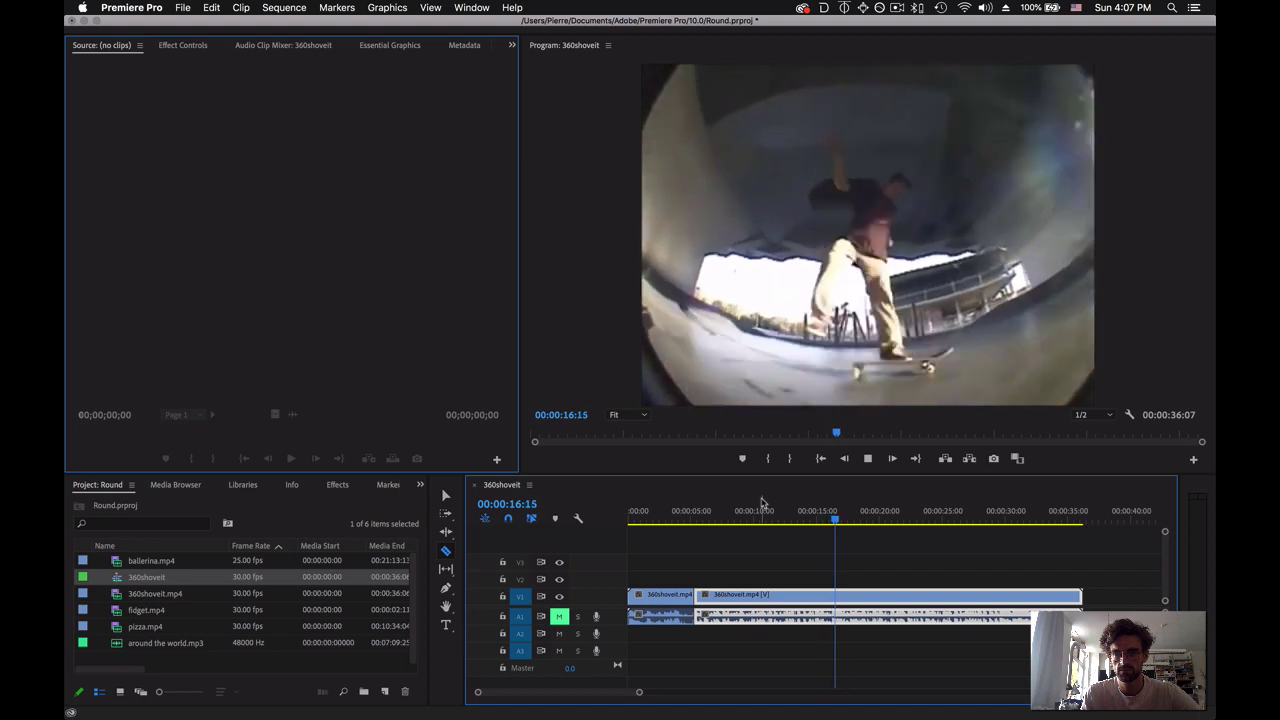
key("space")
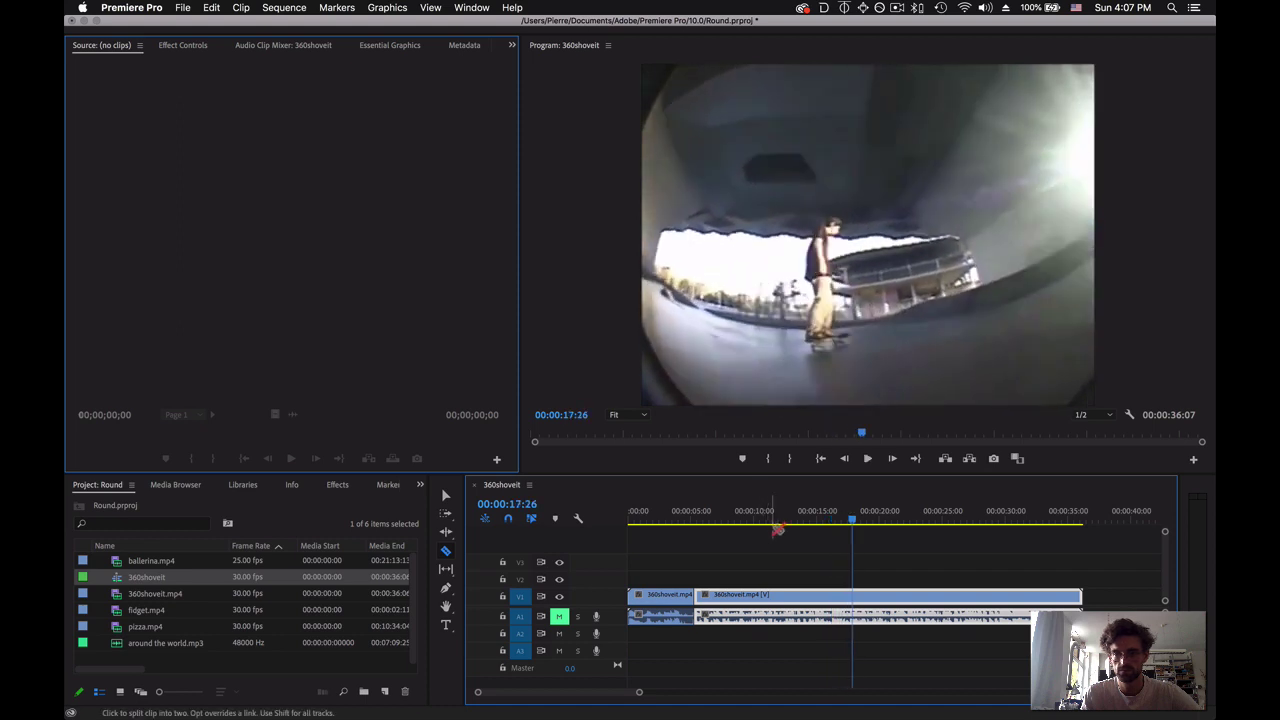
left_click(1106, 416)
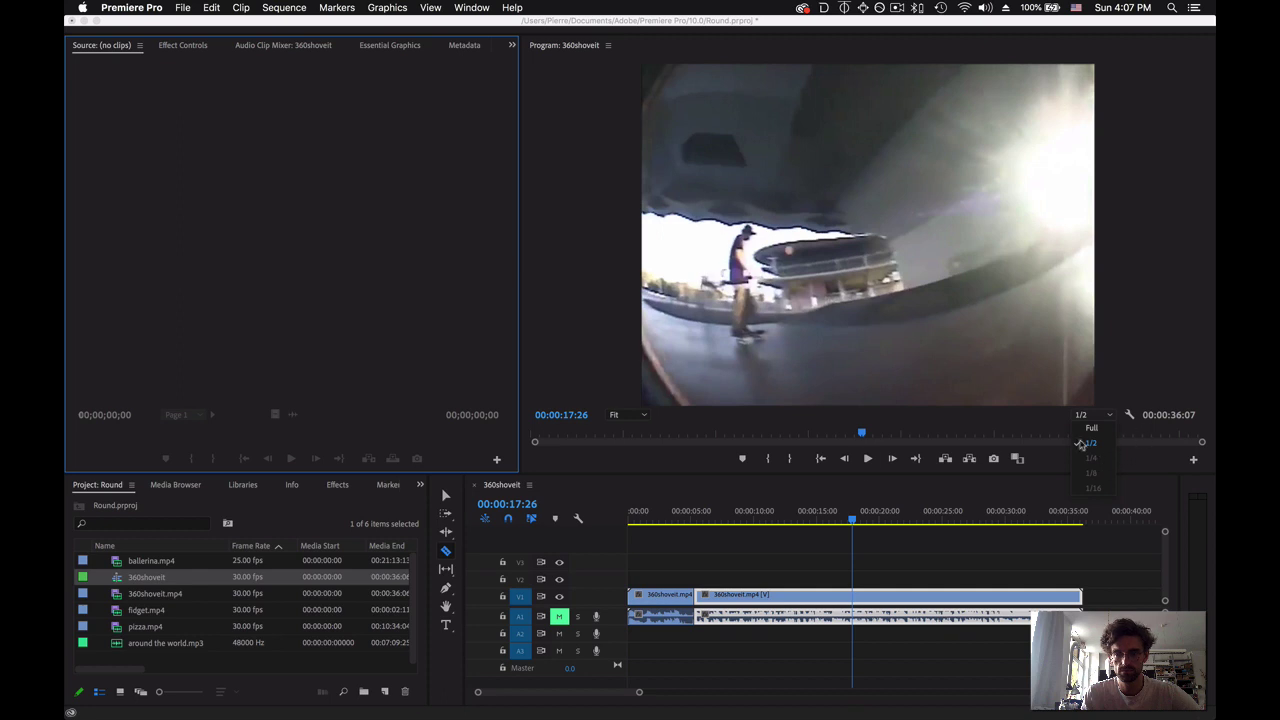
left_click(1056, 423)
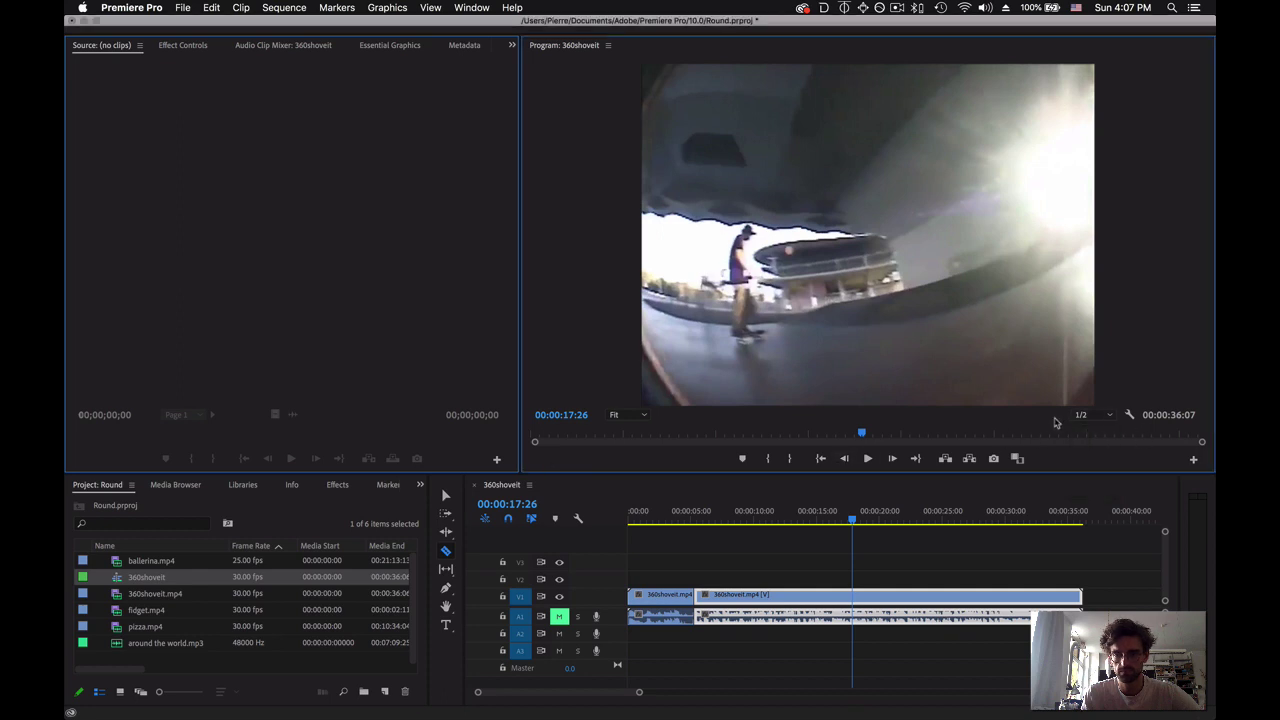
left_click(825, 520)
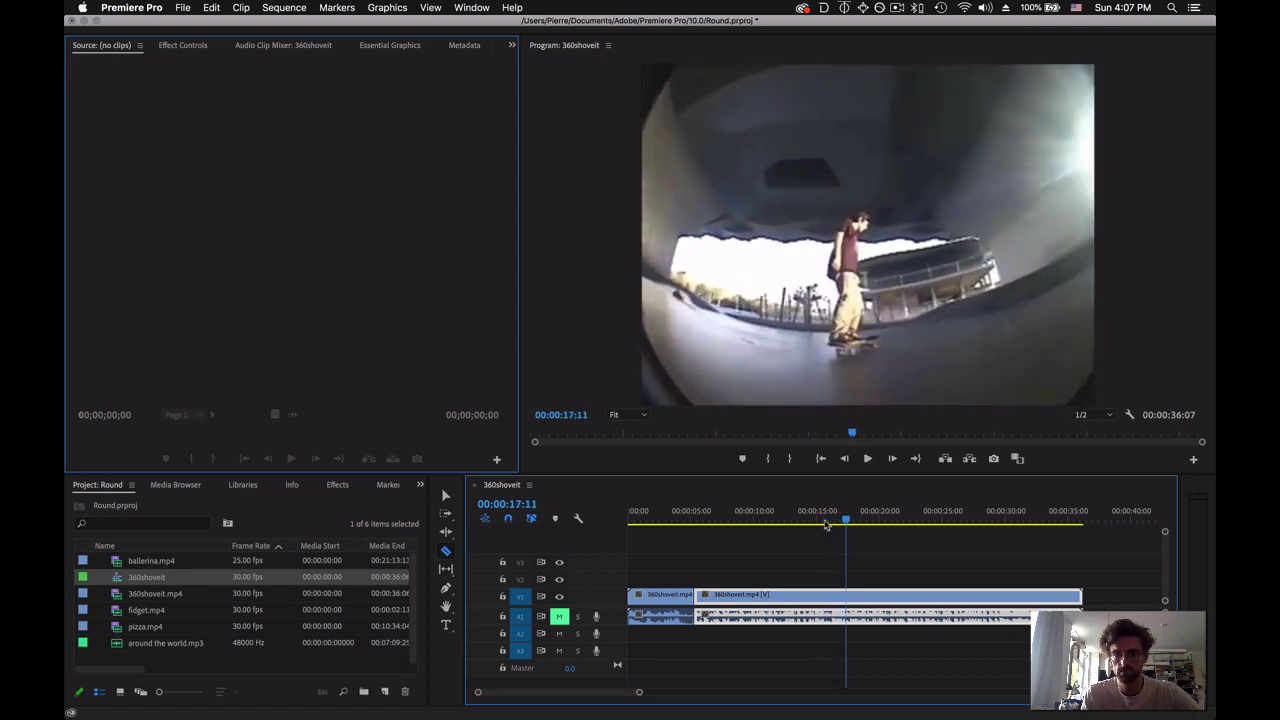
key("space")
left_click(853, 594)
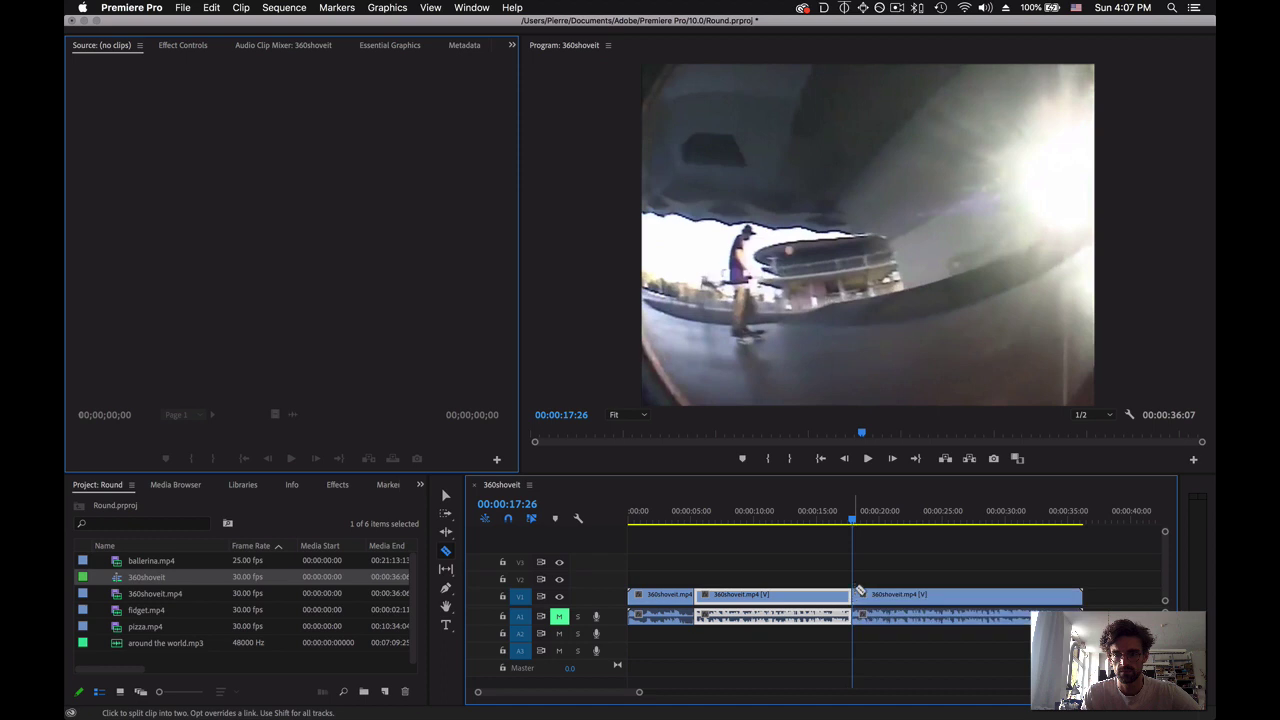
Play on from the second cut and split the 360shoveit.mp4 clip again at 00:00:22:07.
left_click(862, 522)
left_click_drag(865, 527, 873, 528)
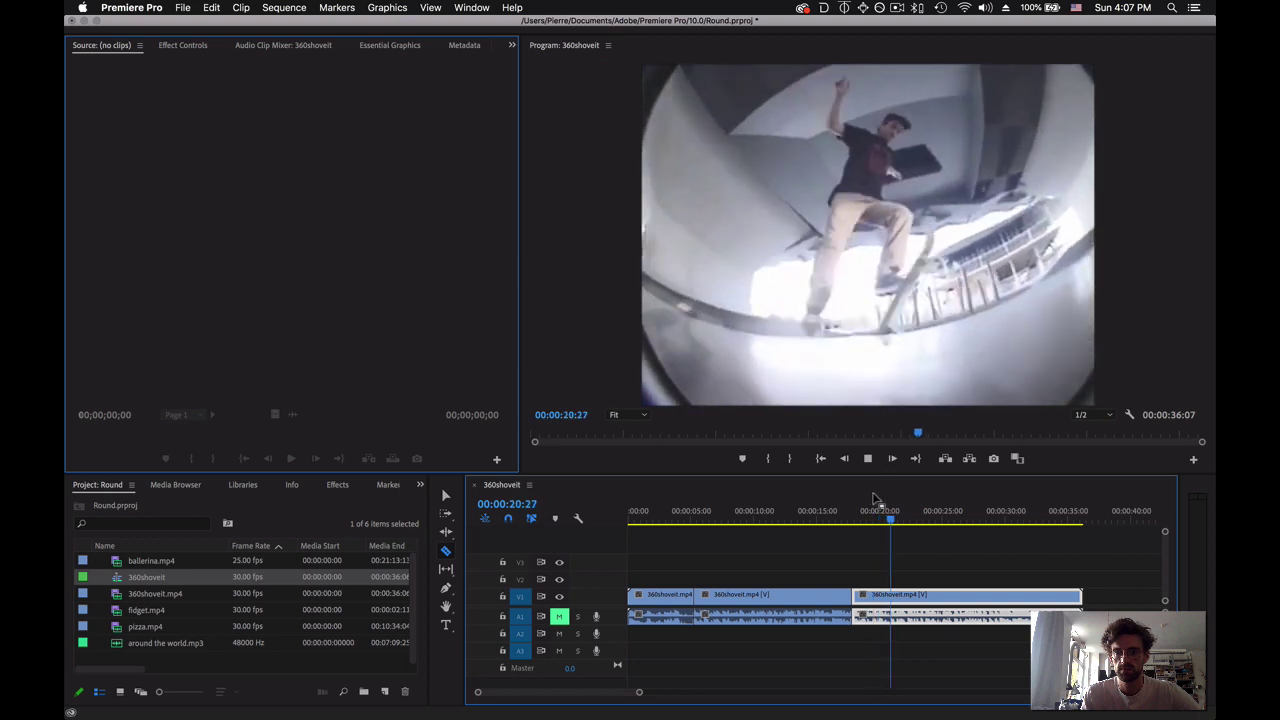
key("space")
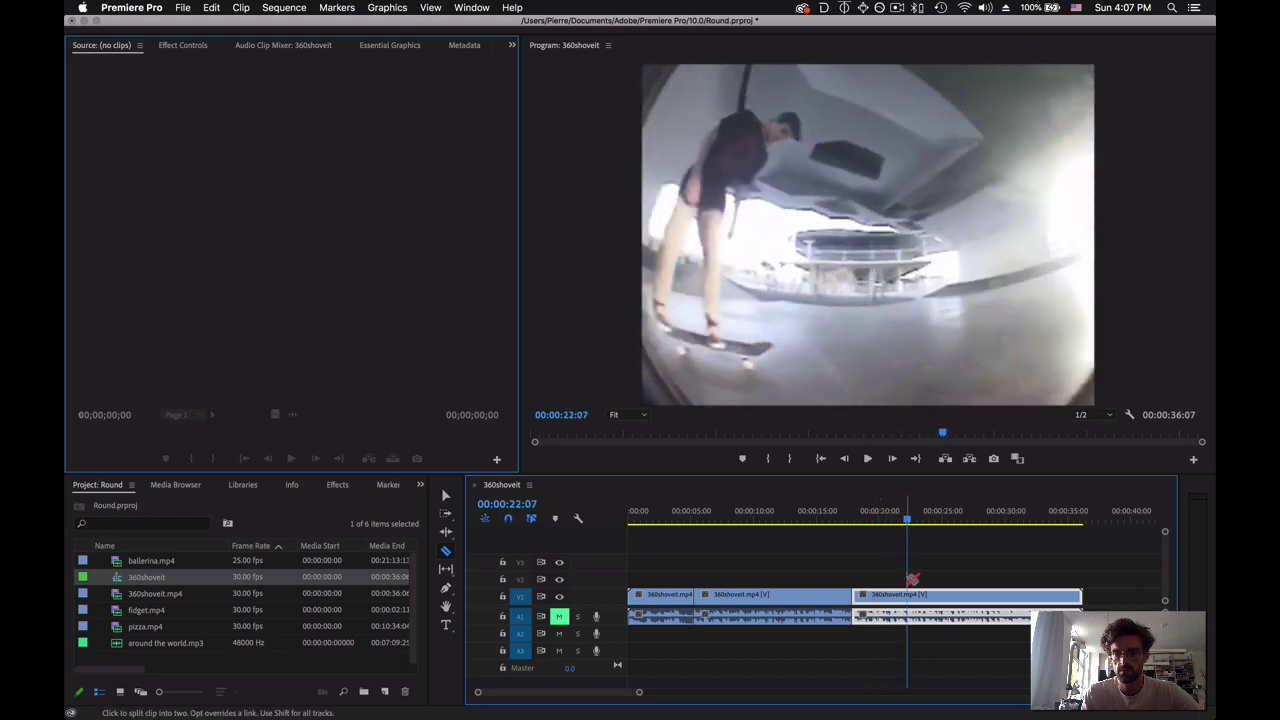
left_click(908, 595)
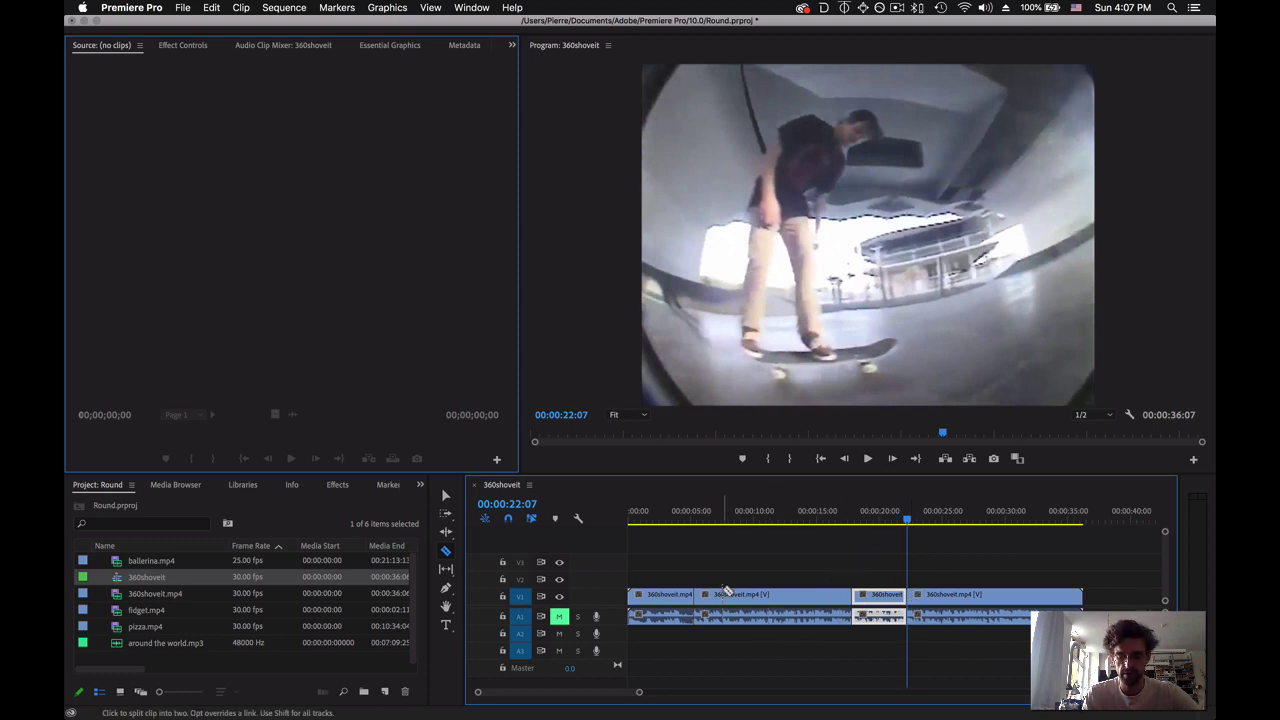
Switch to the Selection tool and select the second and third 360shoveit.mp4 segments together.
key("v")
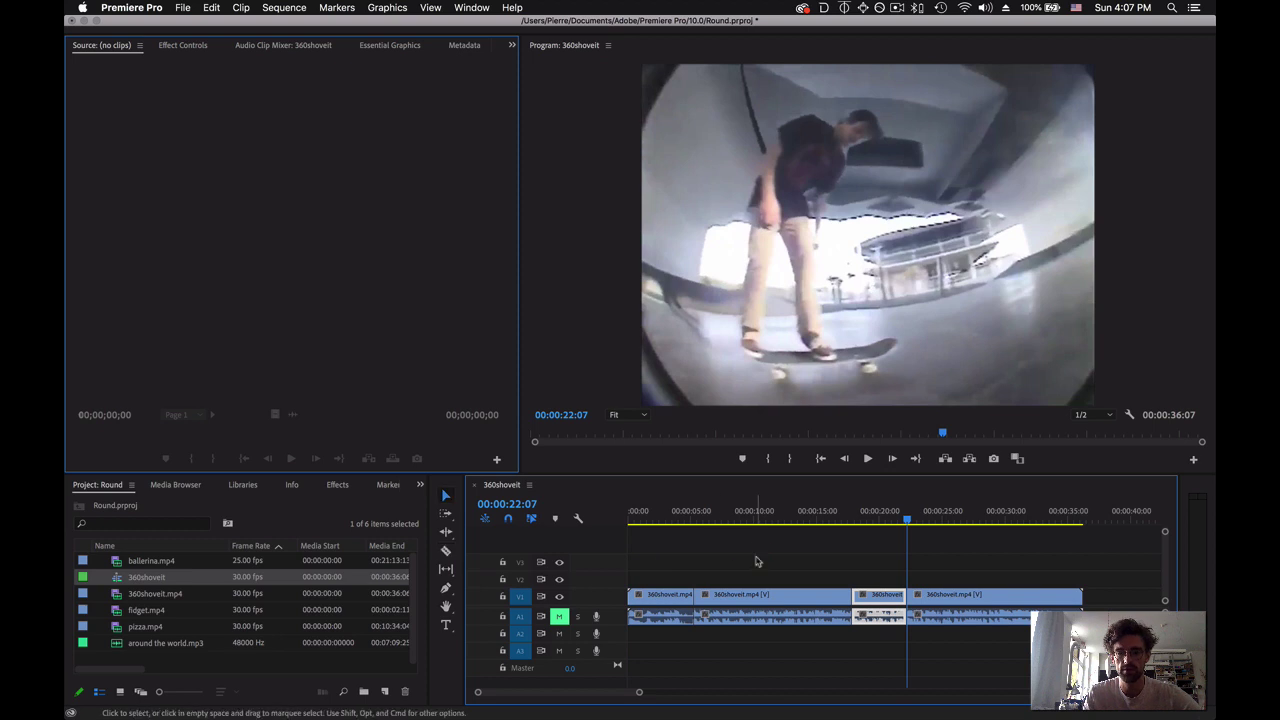
left_click(745, 593)
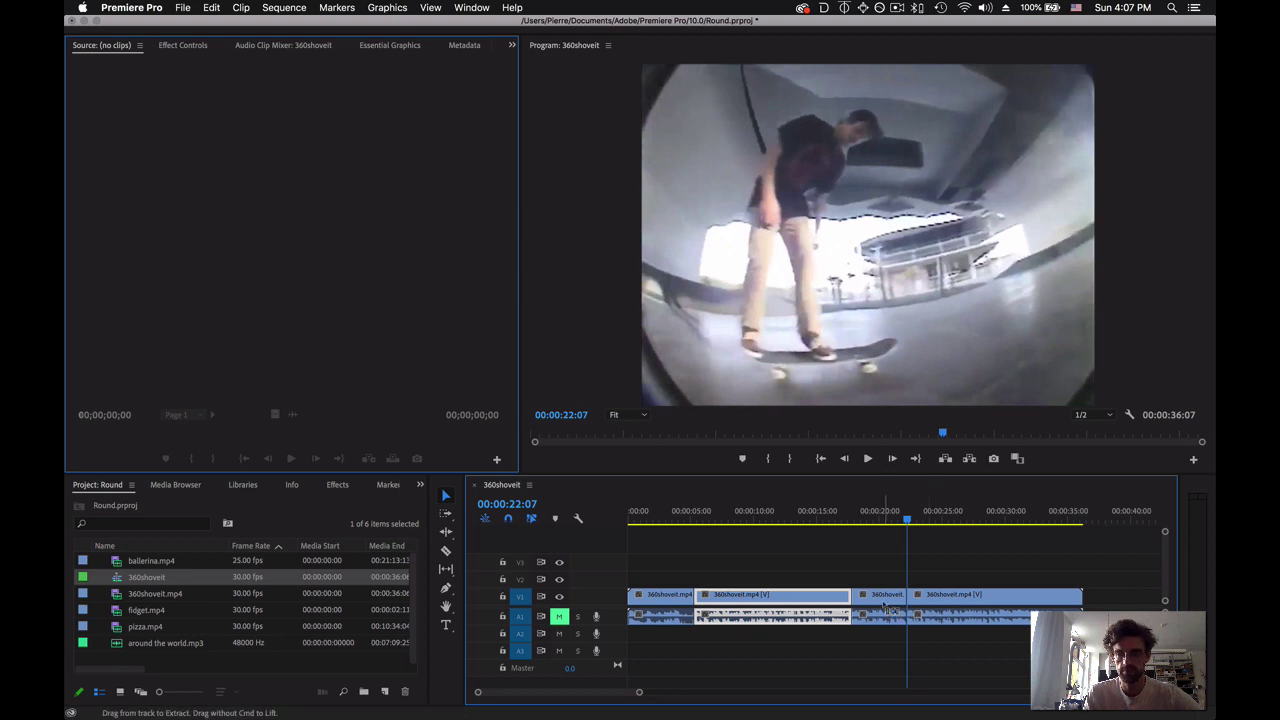
left_click(885, 600)
left_click(820, 600)
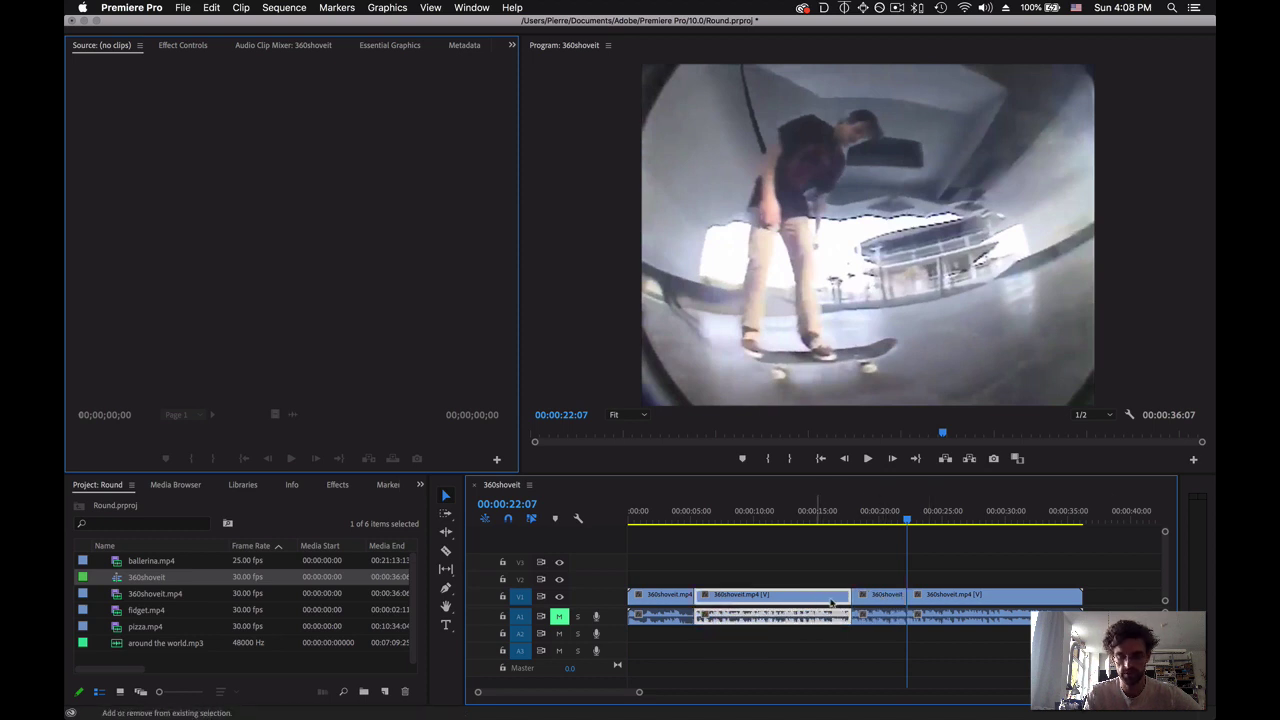
left_click(885, 597, "shift")
left_click(987, 585)
left_click(822, 600)
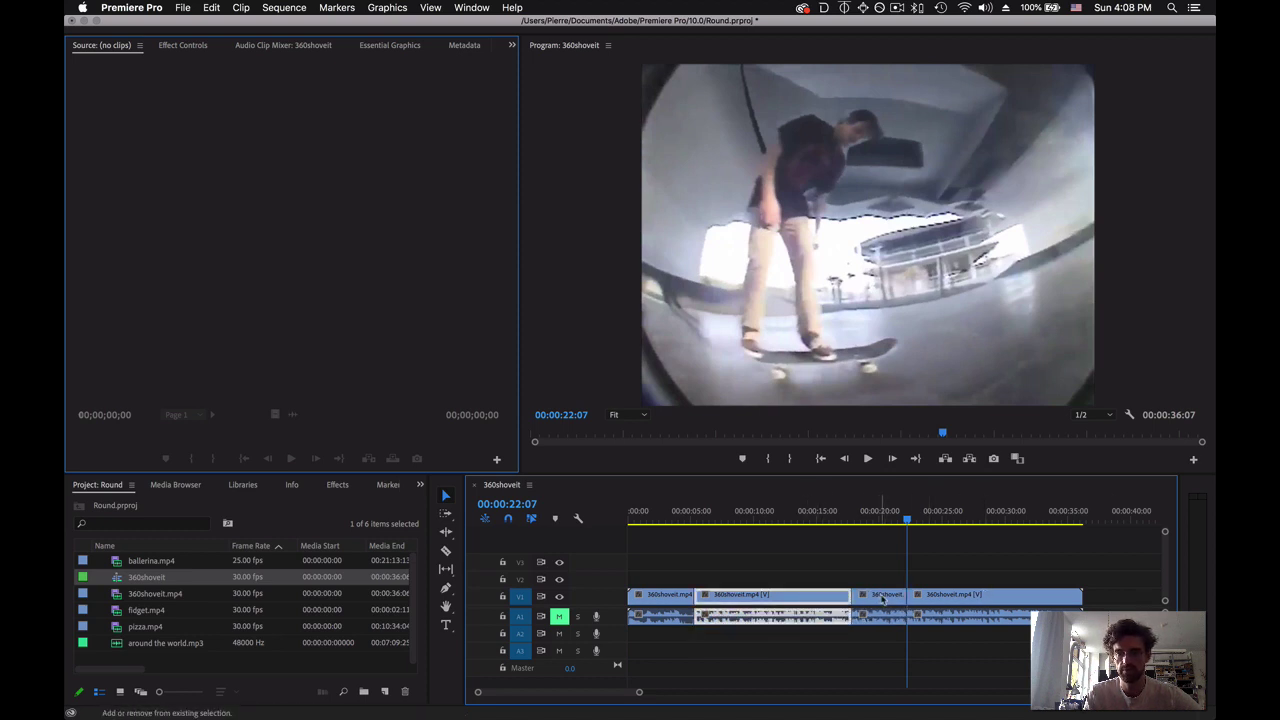
left_click(885, 598, "shift")
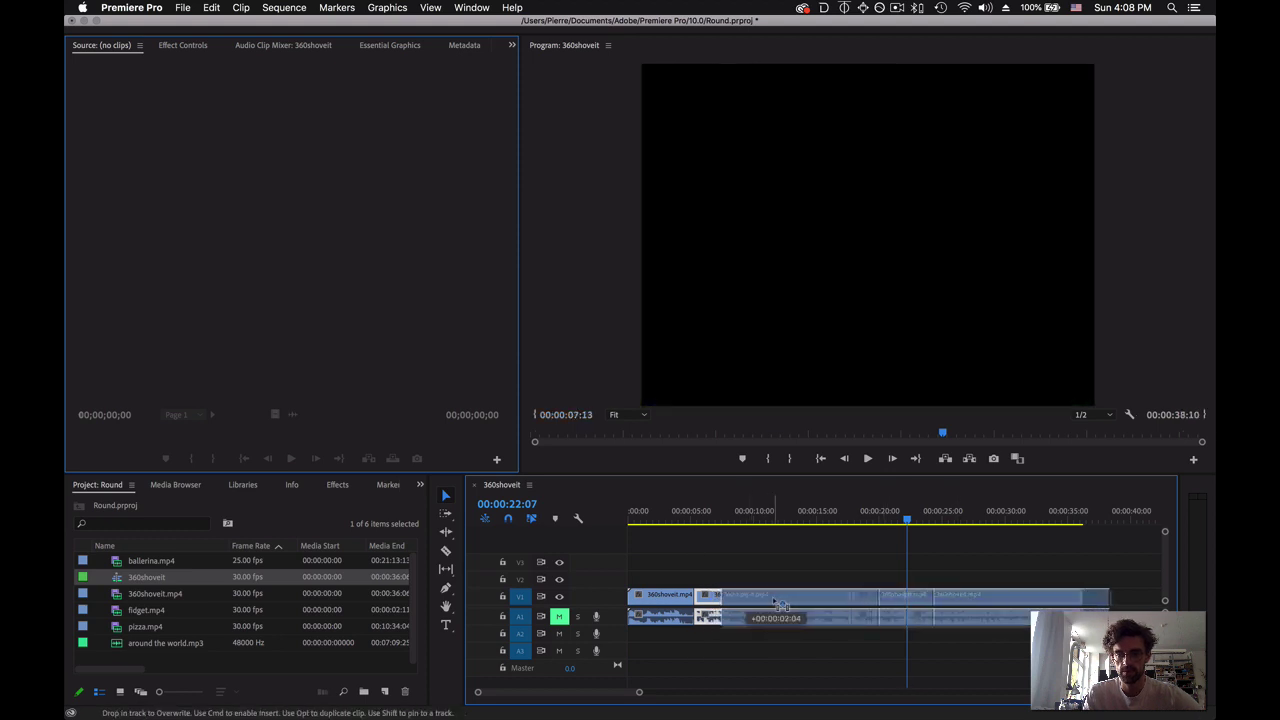
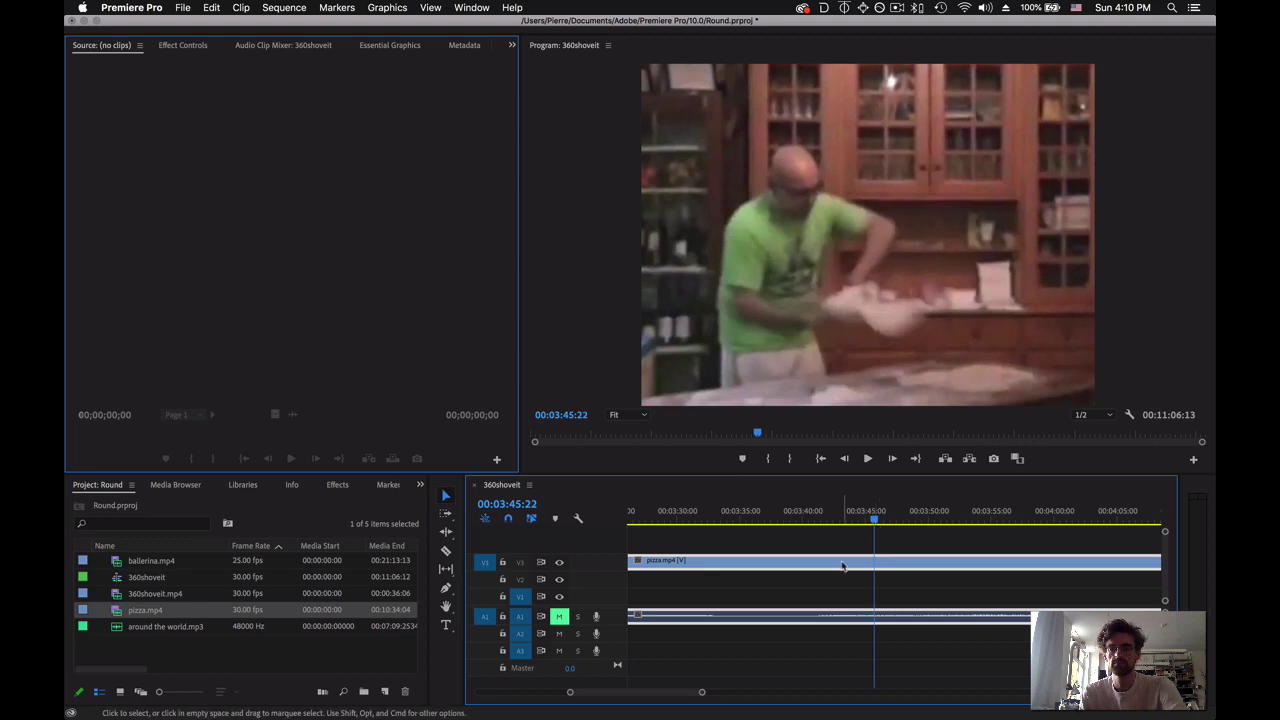
Split the pizza.mp4 clip at 00:03:45:22 and delete the part before the cut.
left_click(446, 551)
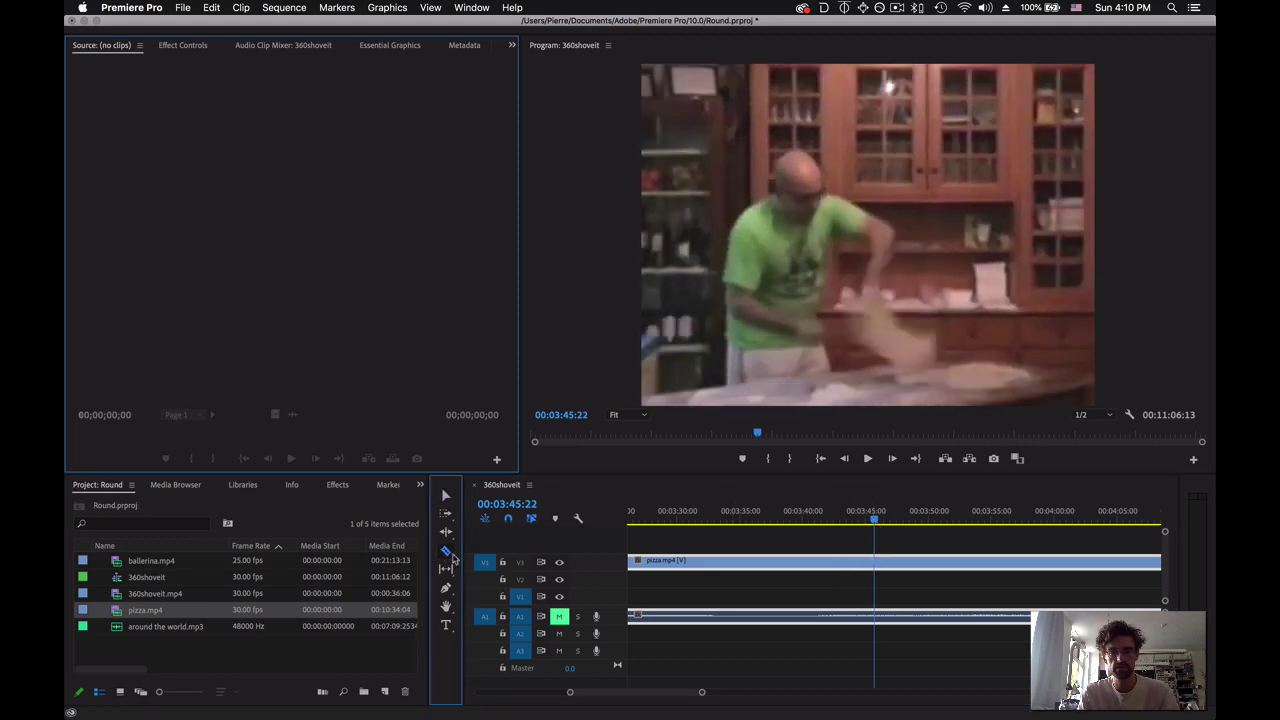
left_click(879, 562)
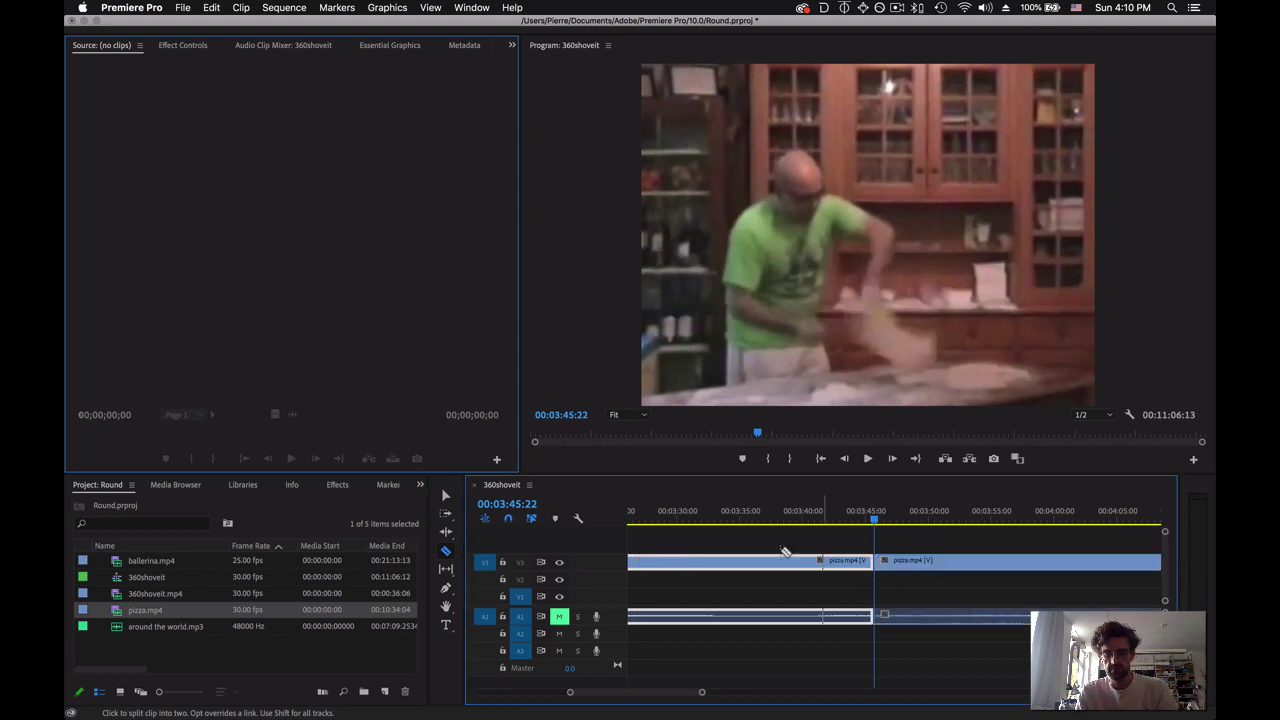
key("v")
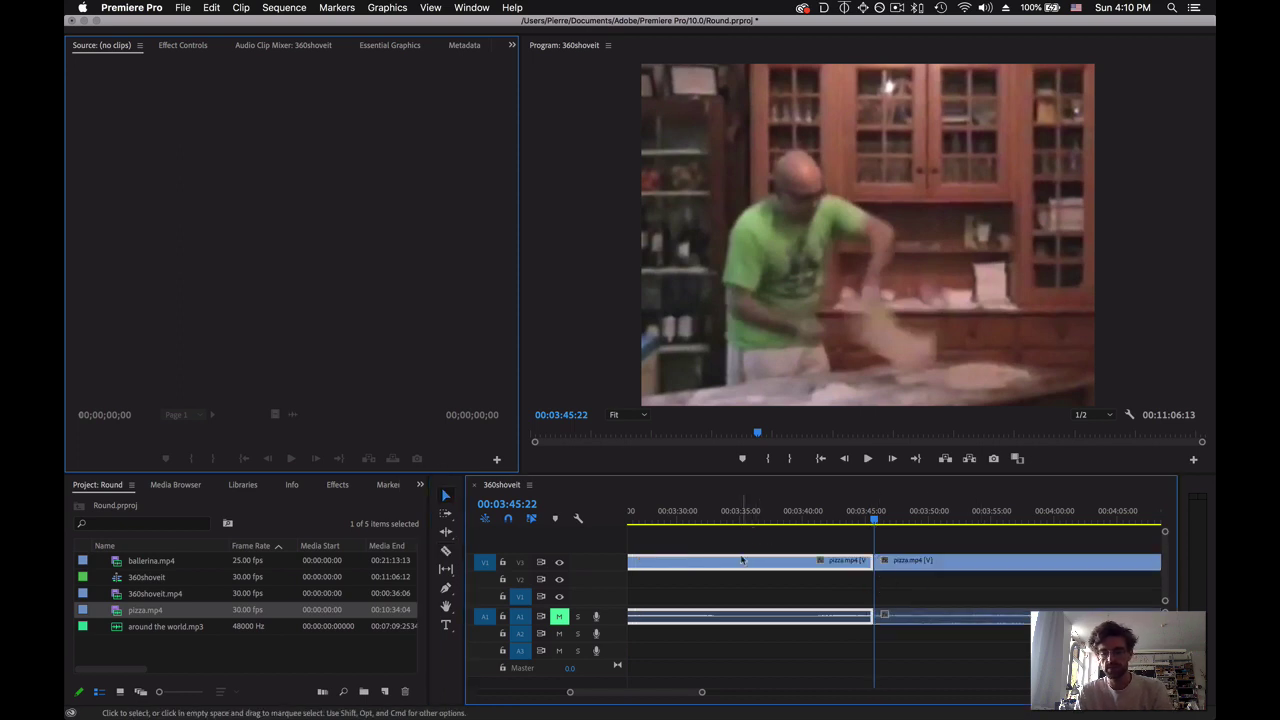
left_click(741, 560)
key("Delete")
Scrub through the remaining pizza.mp4 footage to find a suitable end point for the clip.
left_click(1098, 520)
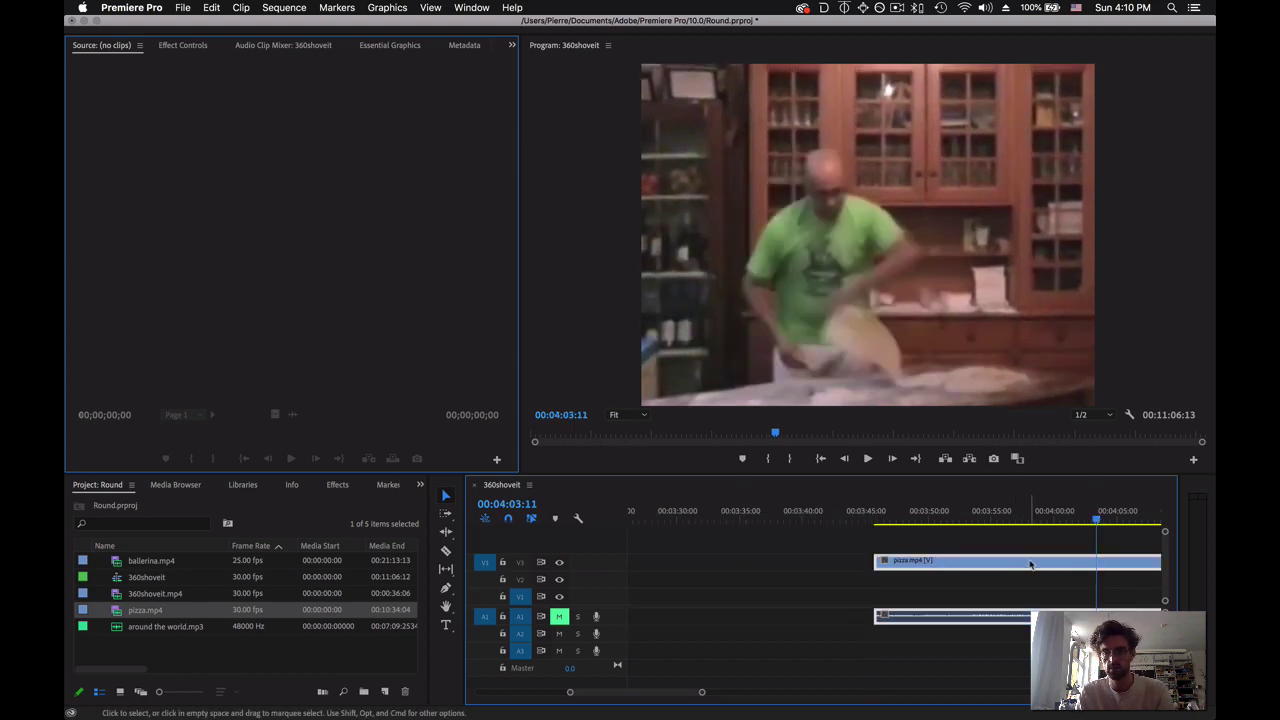
scroll(1105, 528, "down", 3)
left_click_drag(942, 522, 1010, 522)
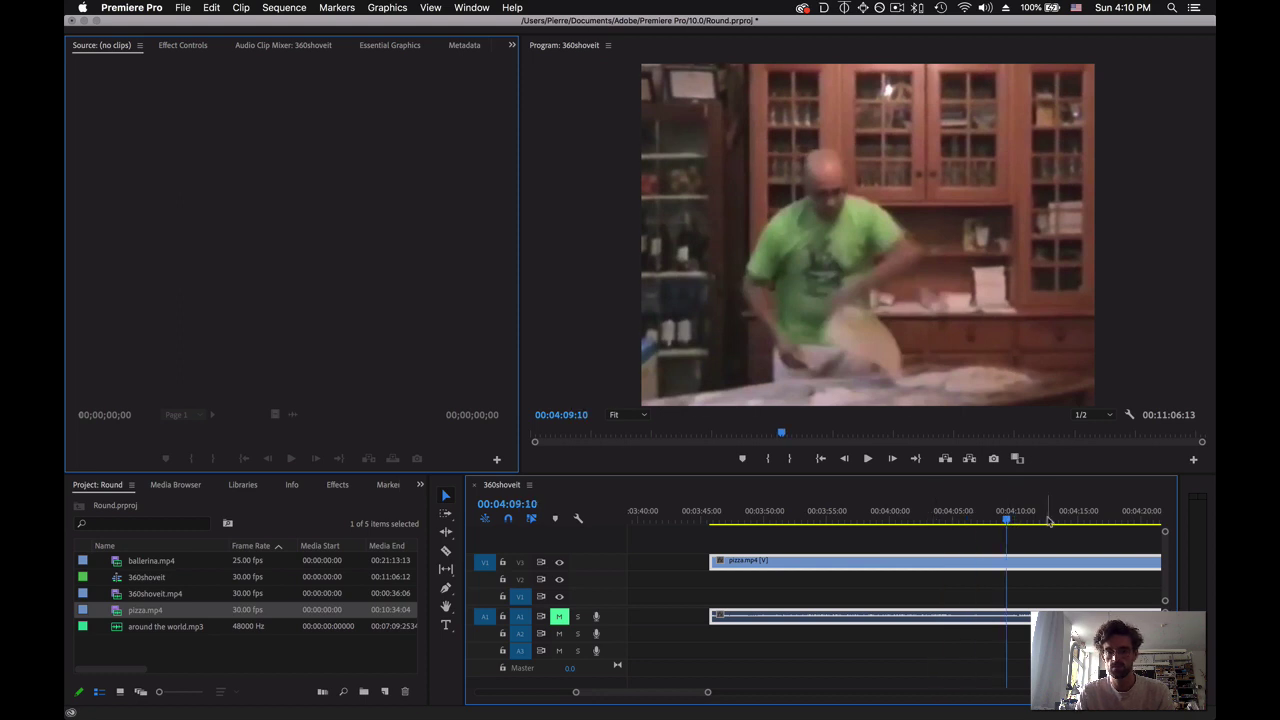
left_click(1051, 521)
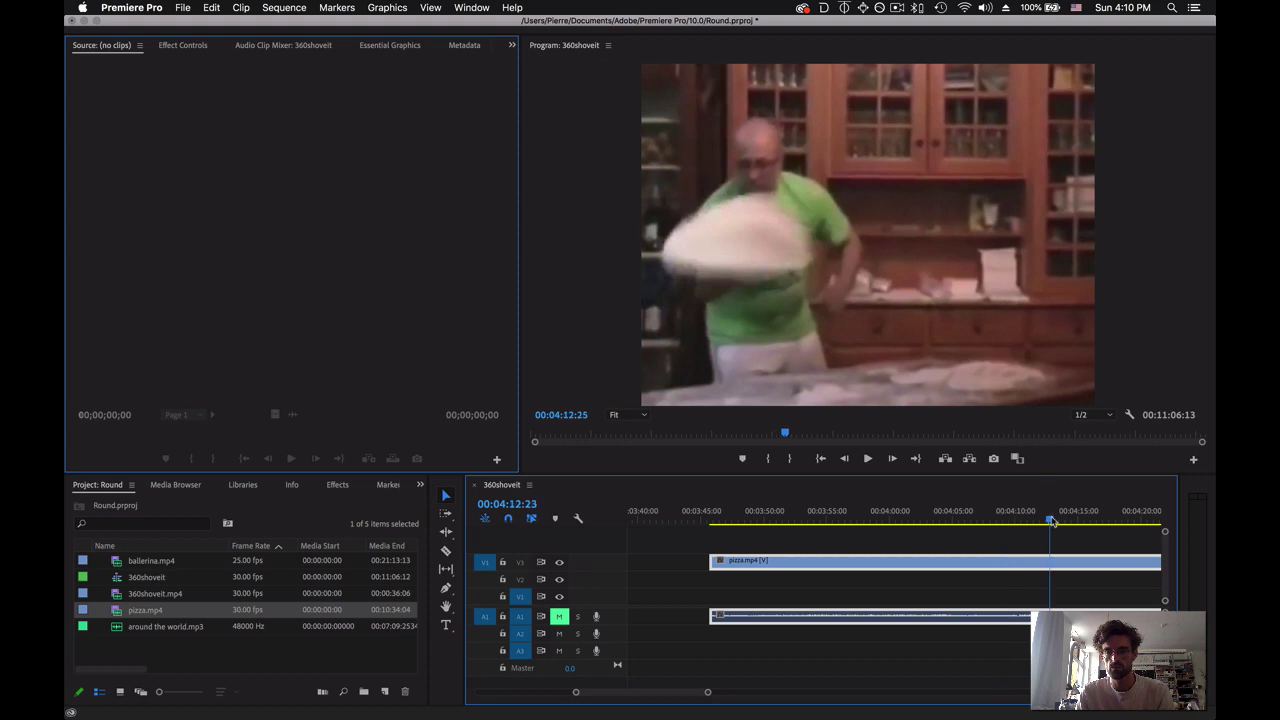
left_click_drag(1051, 521, 1106, 521)
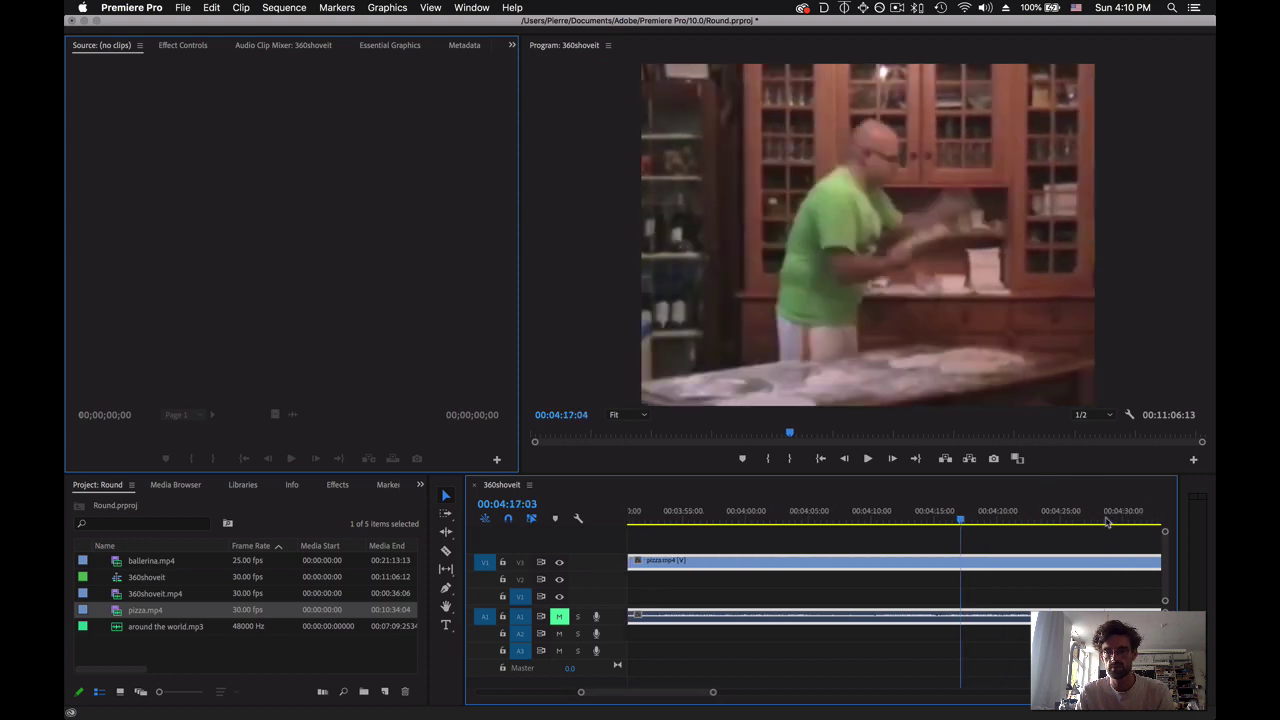
left_click(998, 521)
scroll(1014, 521, "down", 3)
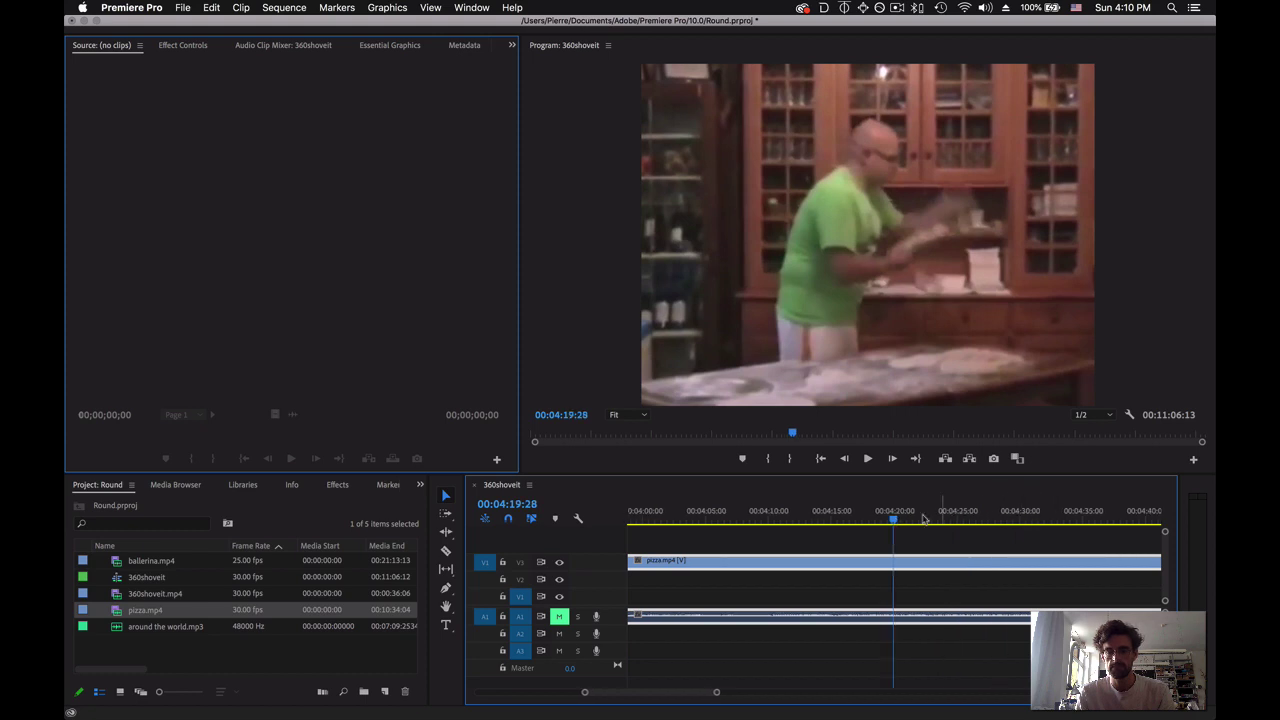
left_click_drag(975, 521, 1001, 521)
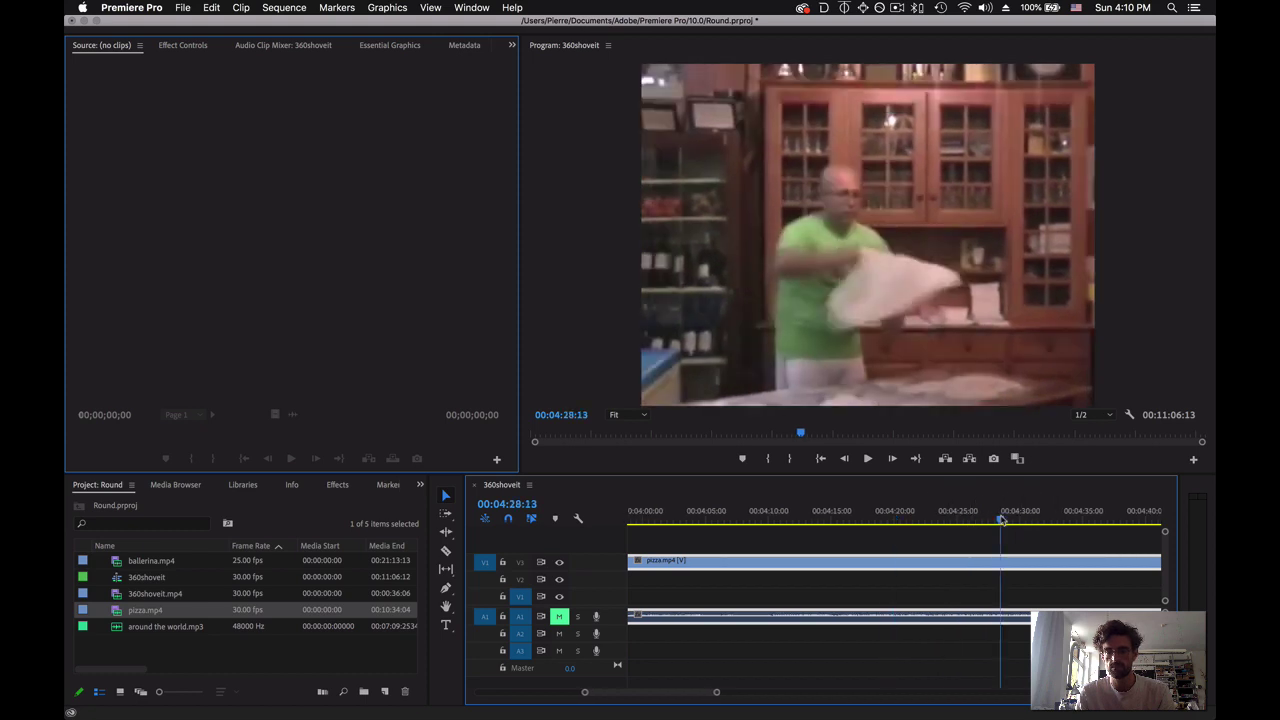
scroll(1107, 521, "down", 4)
left_click(1135, 520)
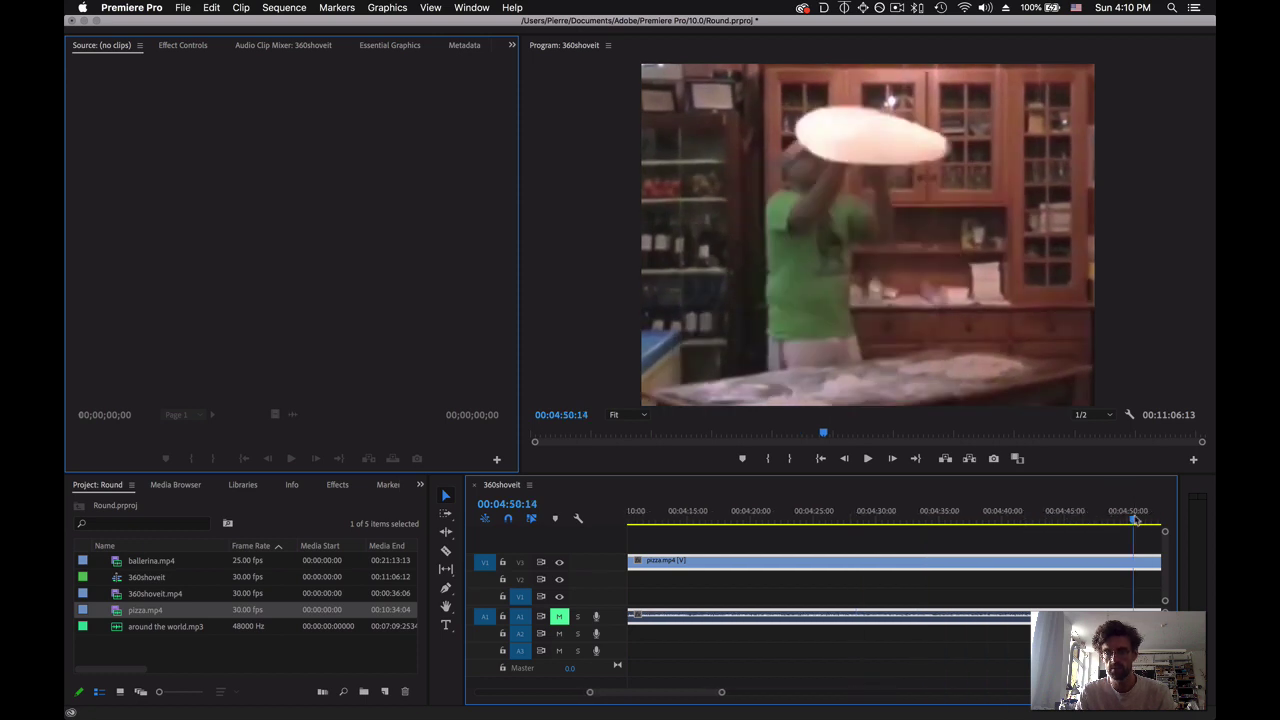
left_click(1058, 522)
left_click(1013, 522)
left_click(967, 522)
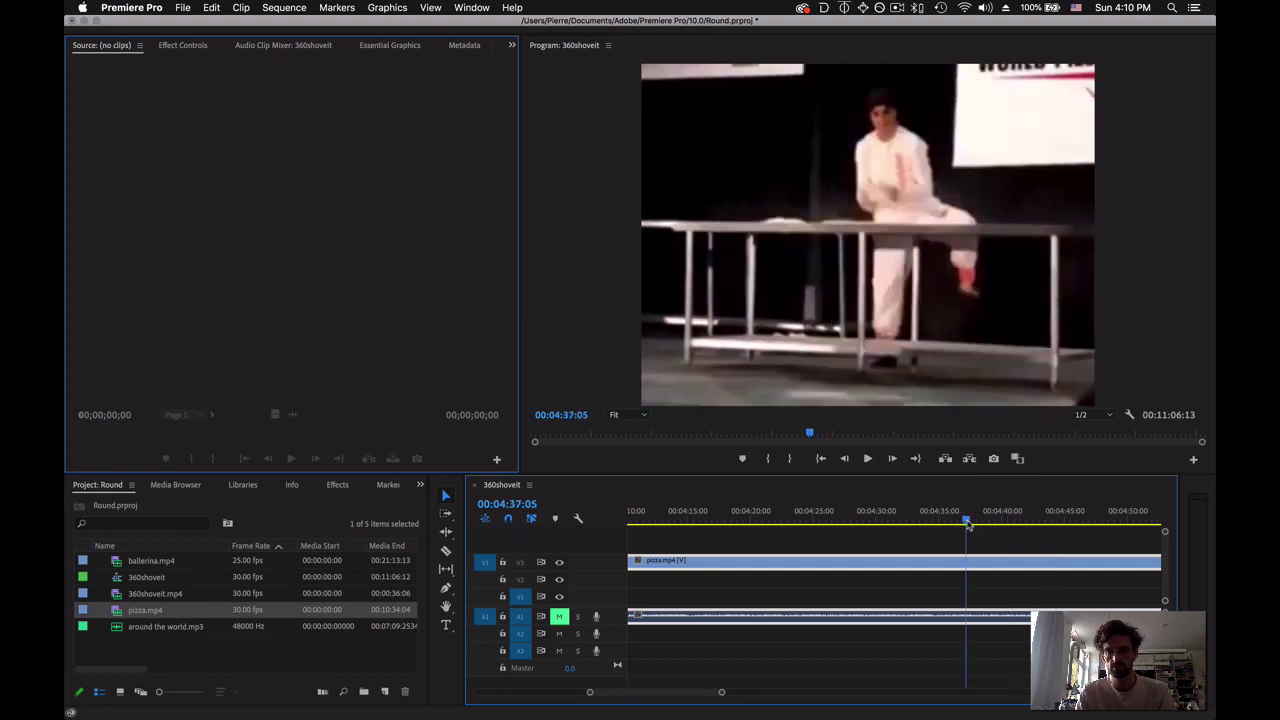
left_click(942, 522)
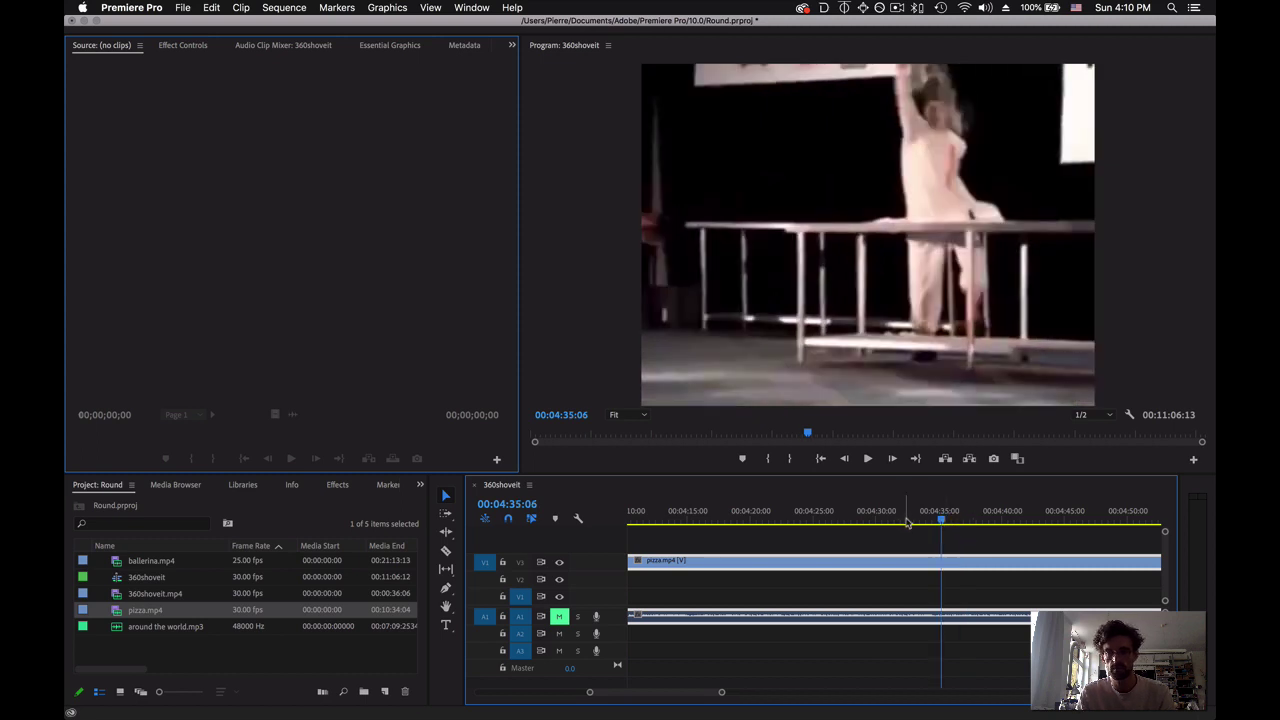
left_click(907, 522)
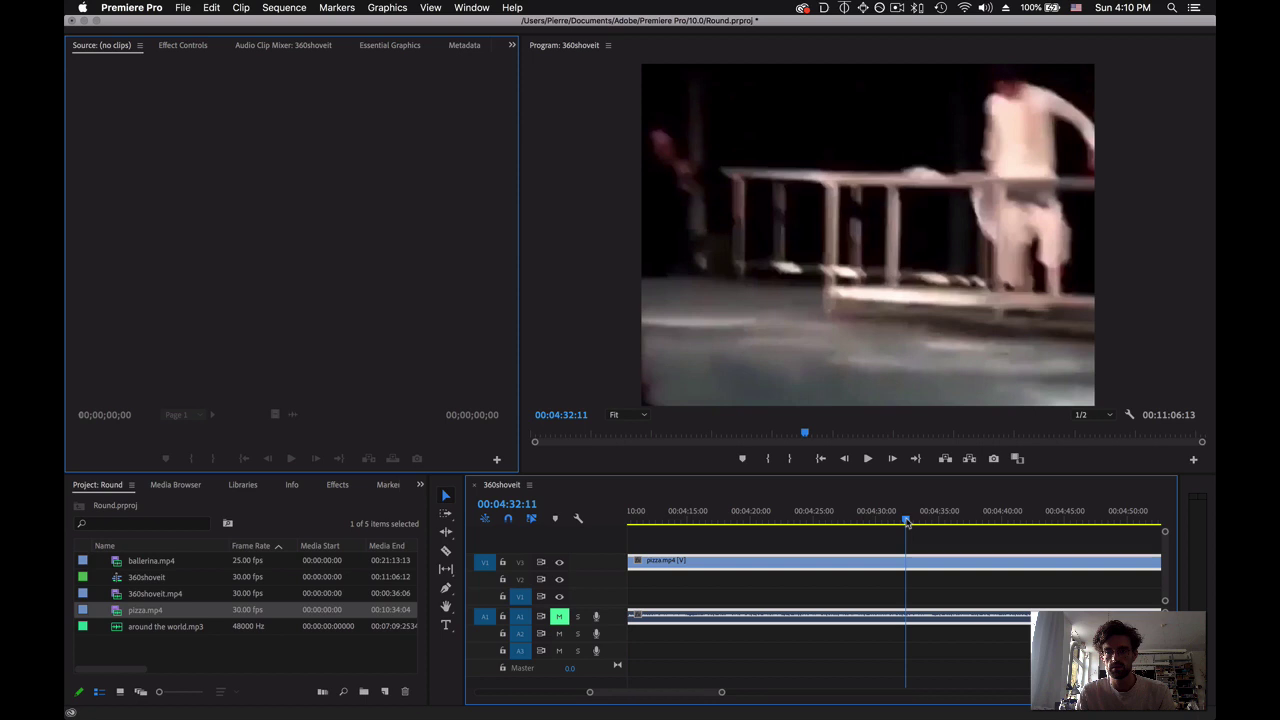
Split the pizza.mp4 clip at 00:04:30:22 and delete the part after the cut.
left_click(886, 522)
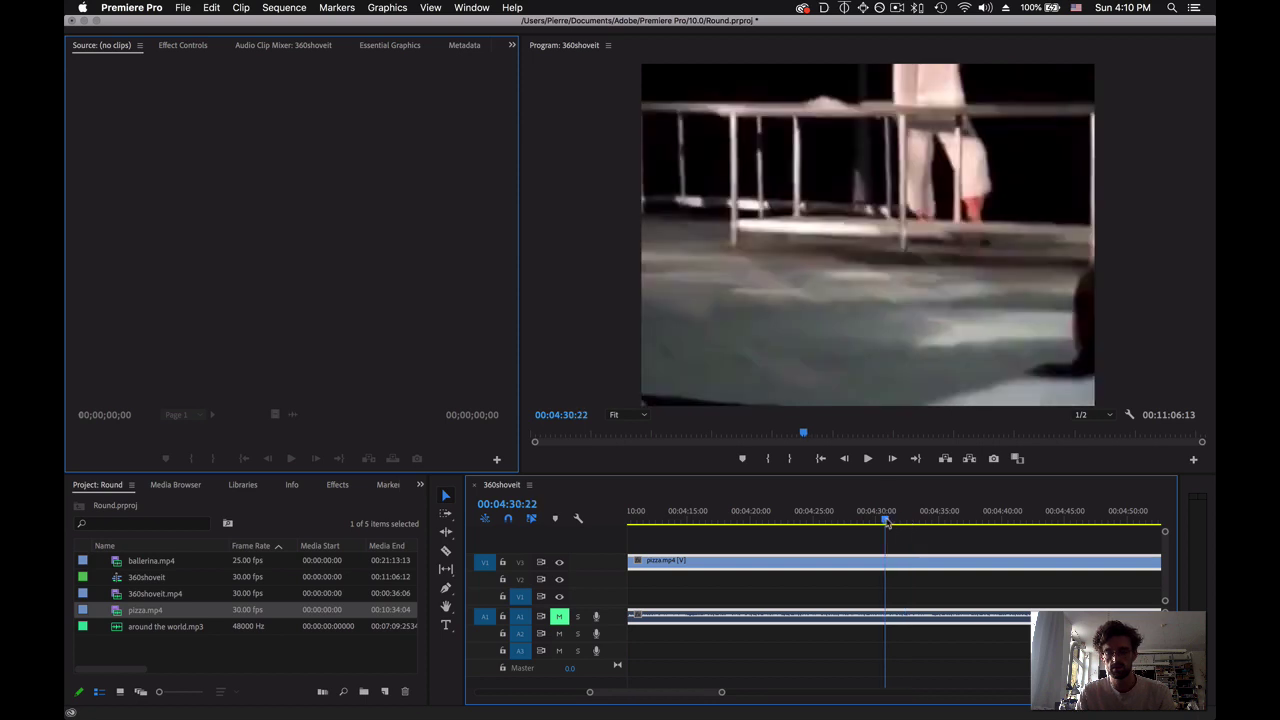
key("c")
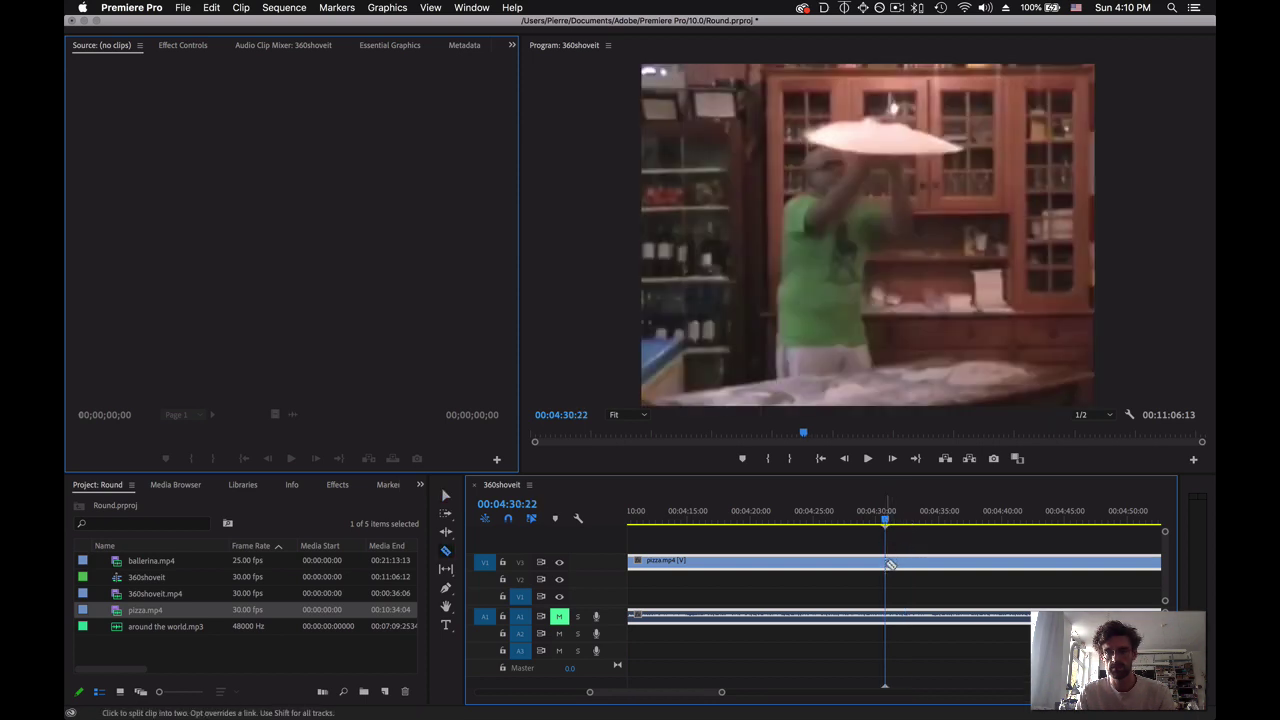
left_click(890, 563)
key("v")
left_click(944, 562)
key("Delete")
Unlink the trimmed pizza.mp4 clip's audio from its video and delete the audio from track A1.
left_click(772, 620)
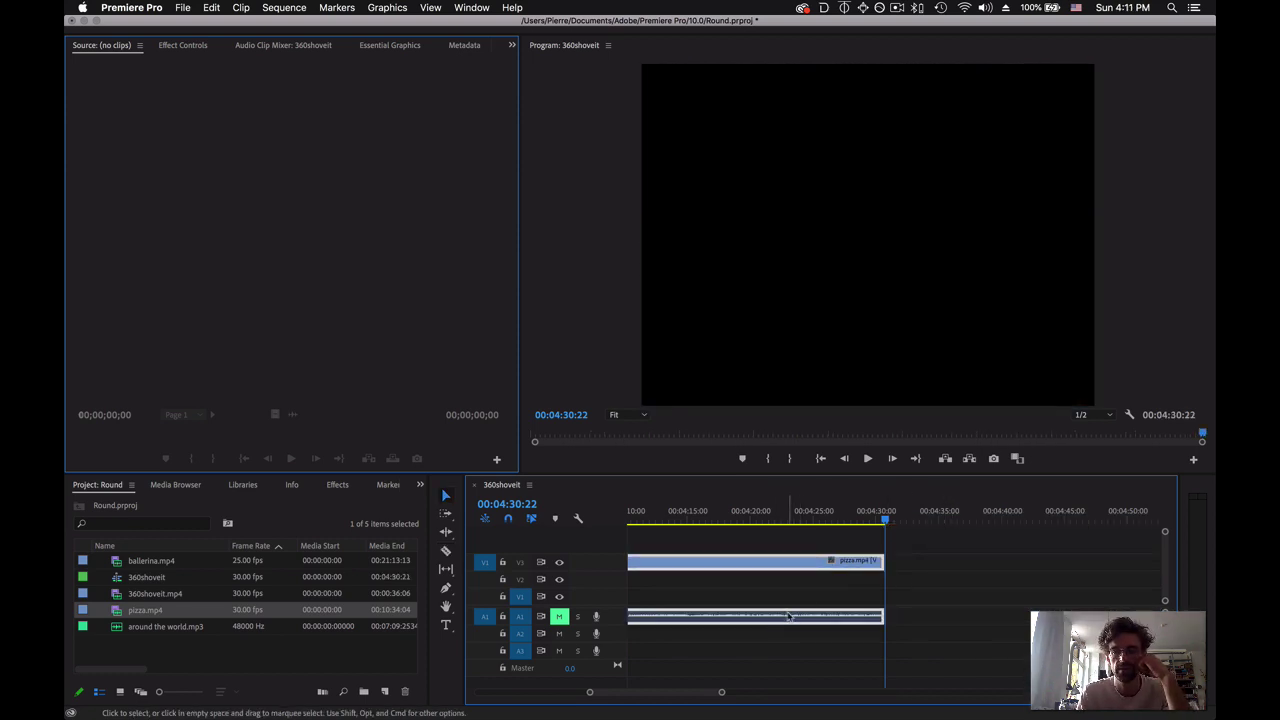
right_click(790, 617)
left_click(817, 283)
left_click(835, 617)
key("Delete")
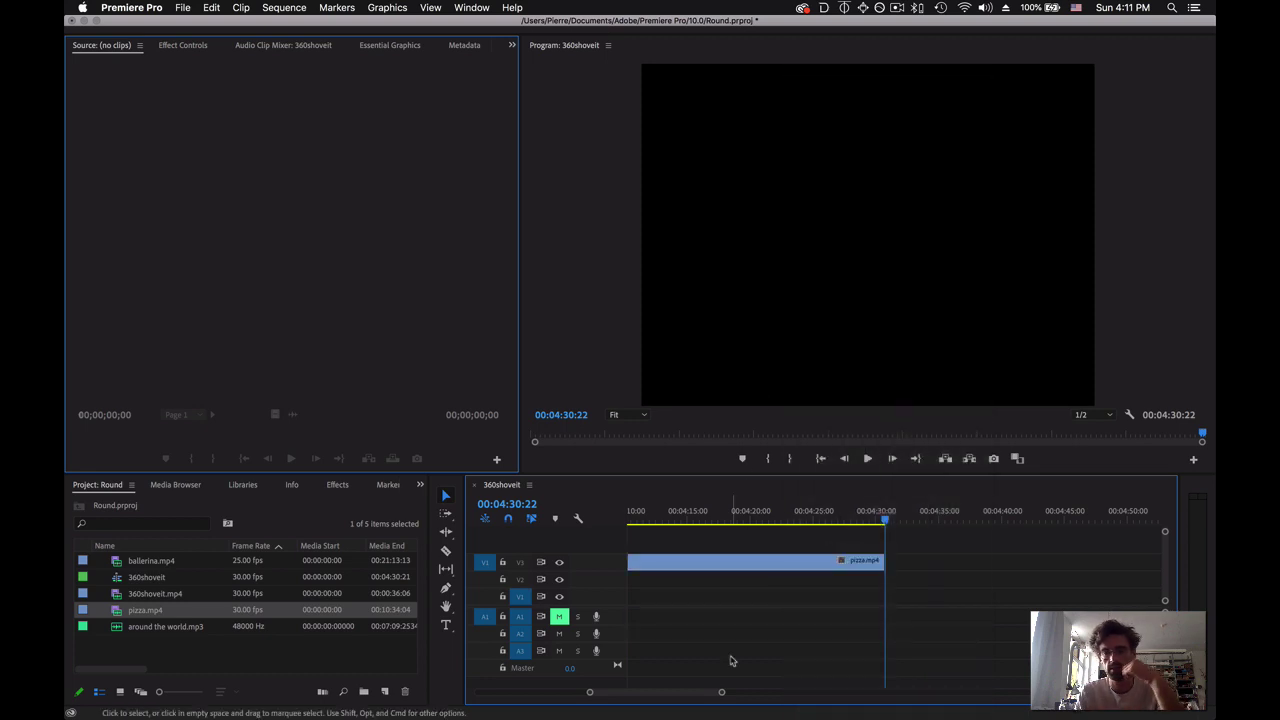
Move the pizza.mp4 clip to track V2 so that it starts where the first 360shoveit.mp4 segment ends.
left_click_drag(721, 692, 850, 691)
left_click_drag(856, 563, 681, 582)
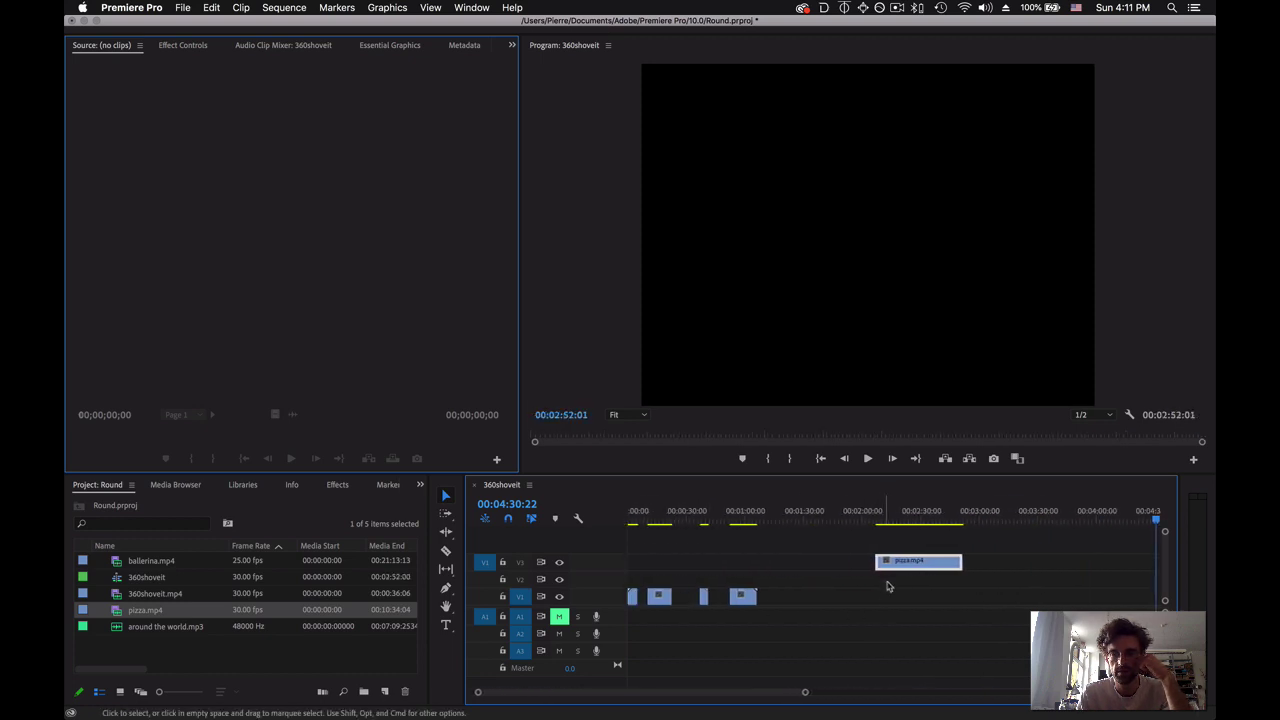
left_click_drag(945, 566, 711, 584)
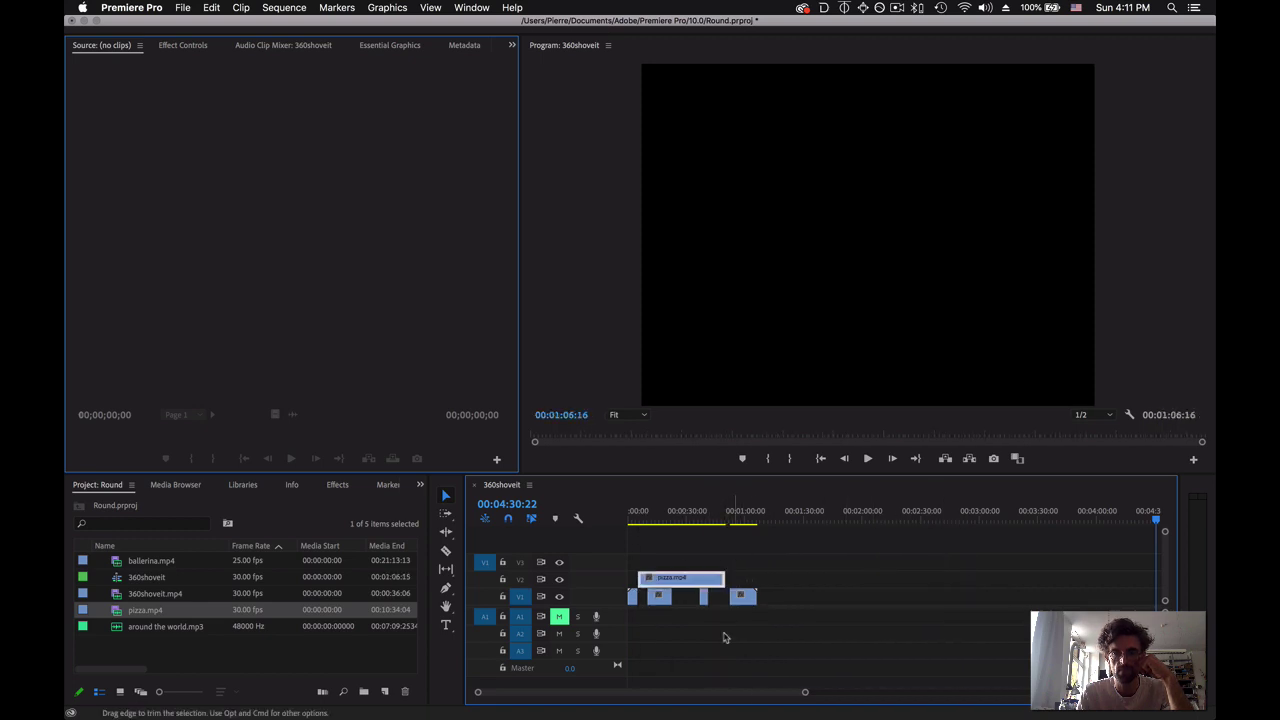
left_click_drag(807, 694, 631, 697)
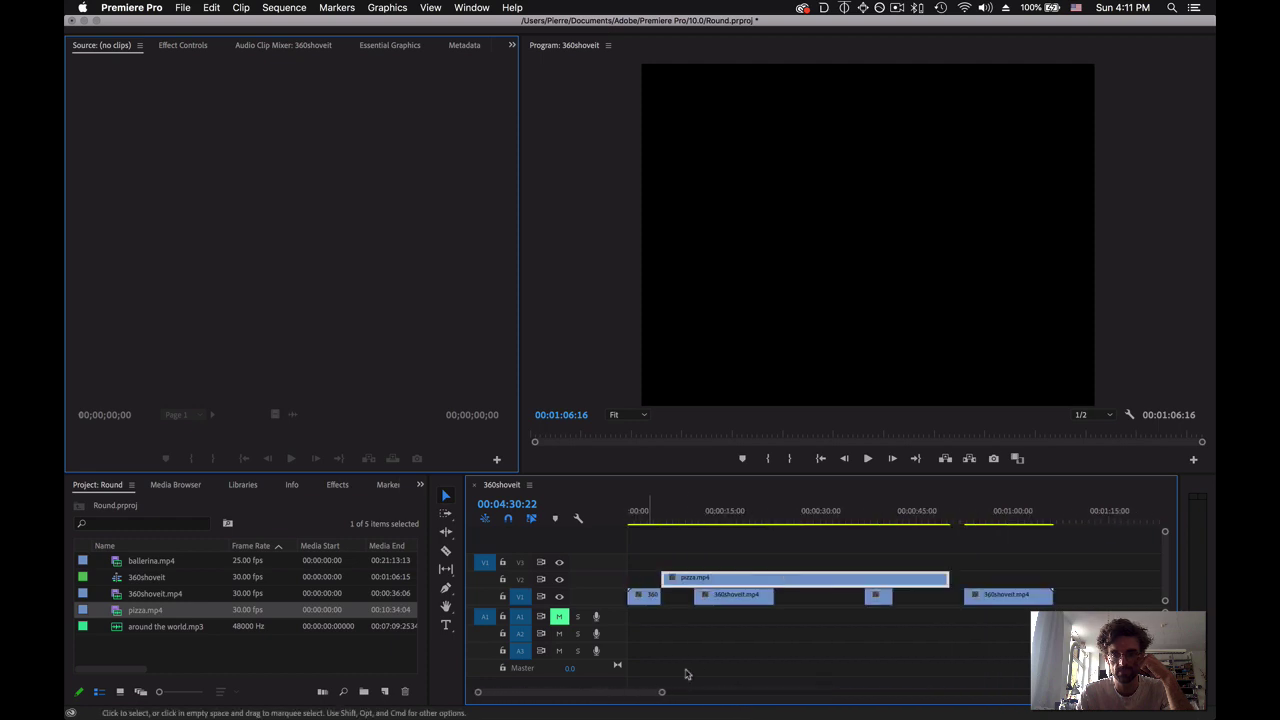
Move the later 360shoveit.mp4 segments further along track V1 so that the second one starts where the pizza.mp4 clip ends.
left_click_drag(1003, 598, 1125, 598)
left_click_drag(876, 600, 990, 600)
left_click_drag(743, 600, 1007, 597)
scroll(1027, 622, "right", 5)
mouse_move(765, 597)
left_mouse_down()
mouse_move(850, 597)
mouse_move(781, 600)
left_mouse_up()
scroll(683, 590, "left", 6)
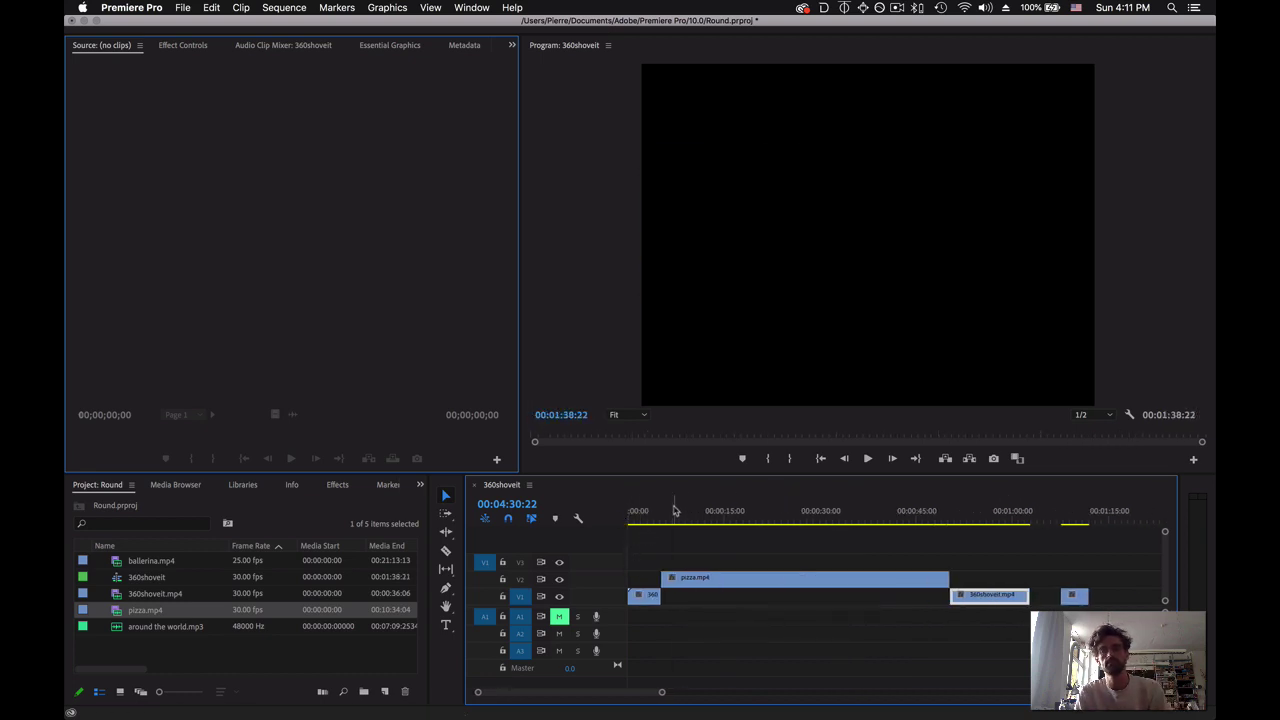
Split the pizza.mp4 clip at 00:00:07:05, delete the part before the cut and move the remainder back to the end of the first segment.
left_click_drag(643, 517, 620, 520)
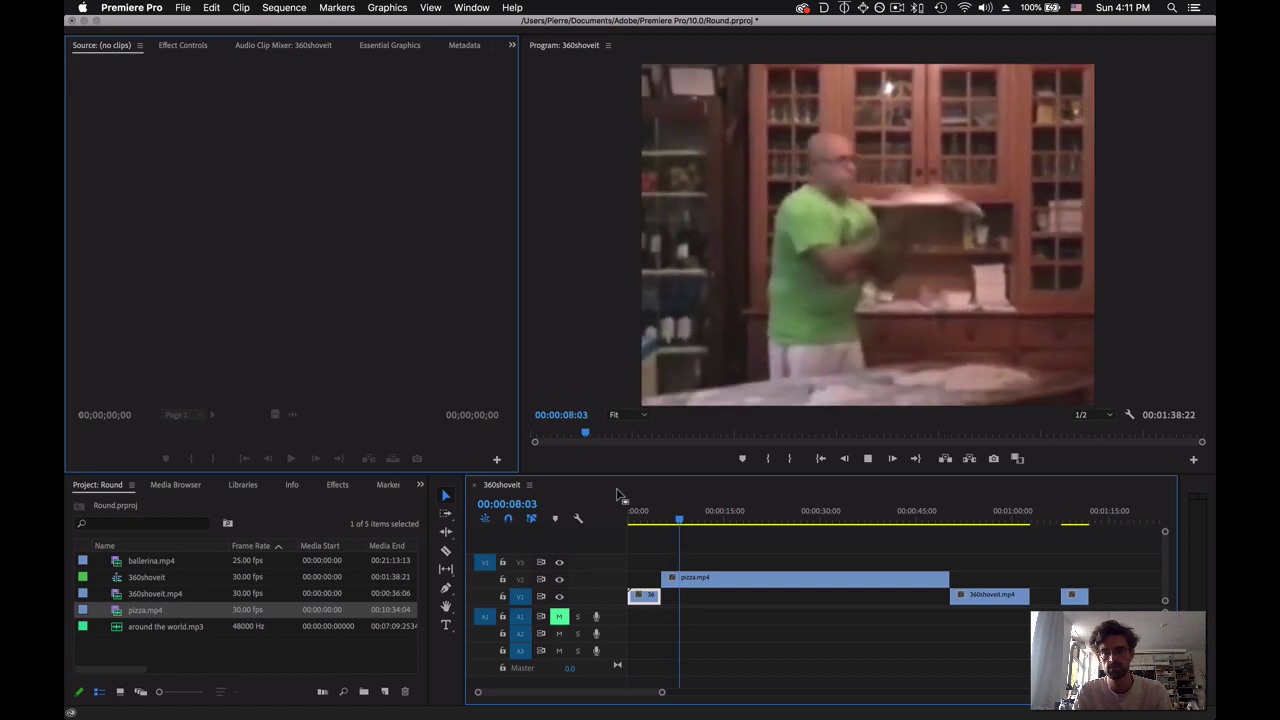
key("space")
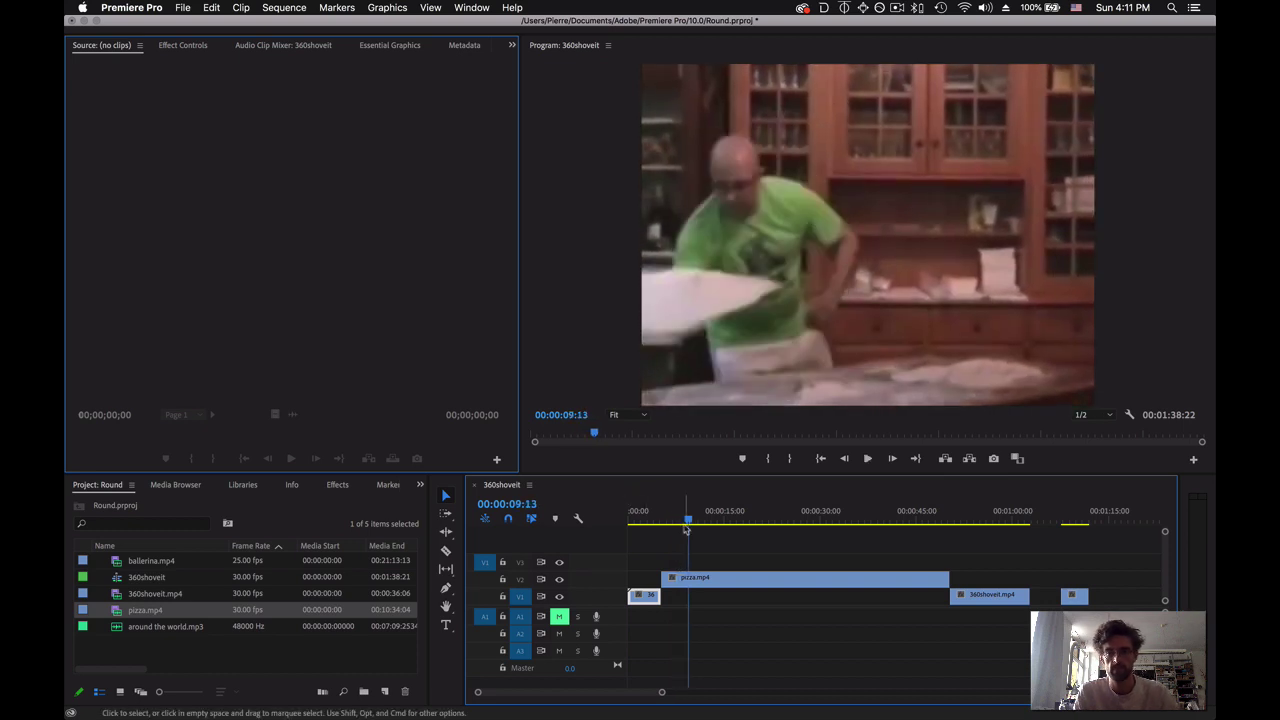
left_click_drag(686, 529, 675, 527)
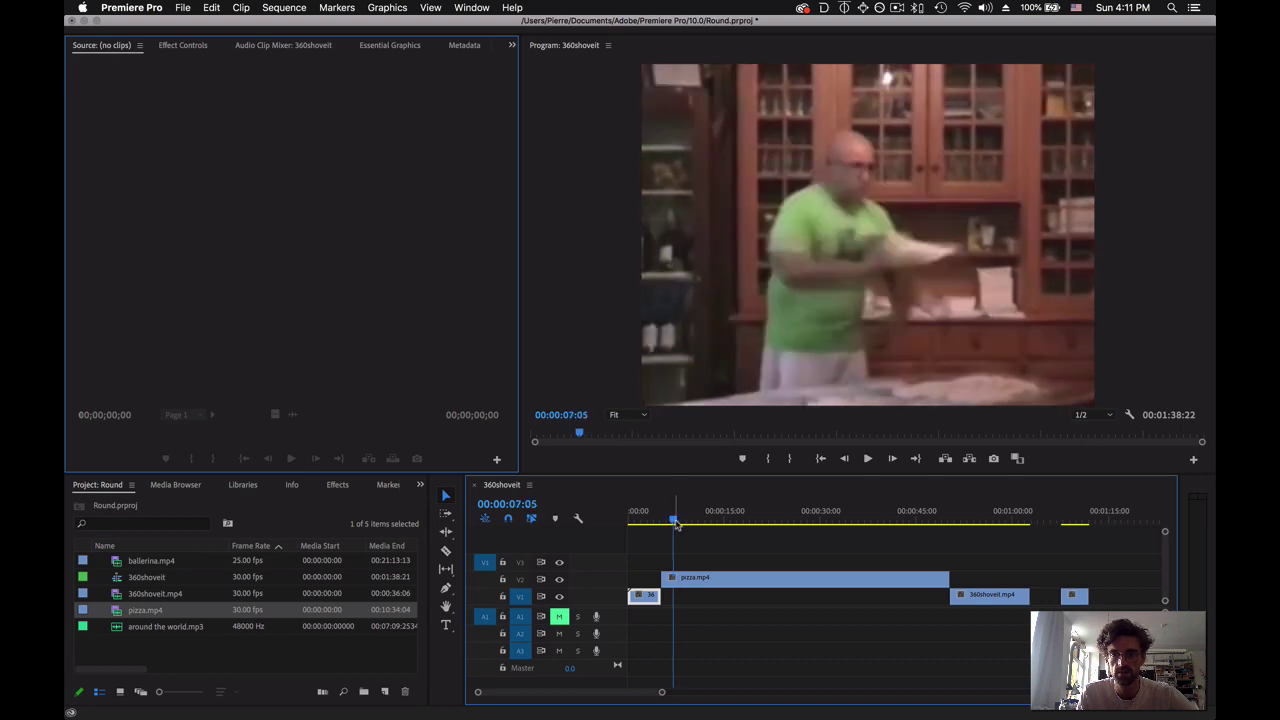
left_click(684, 579)
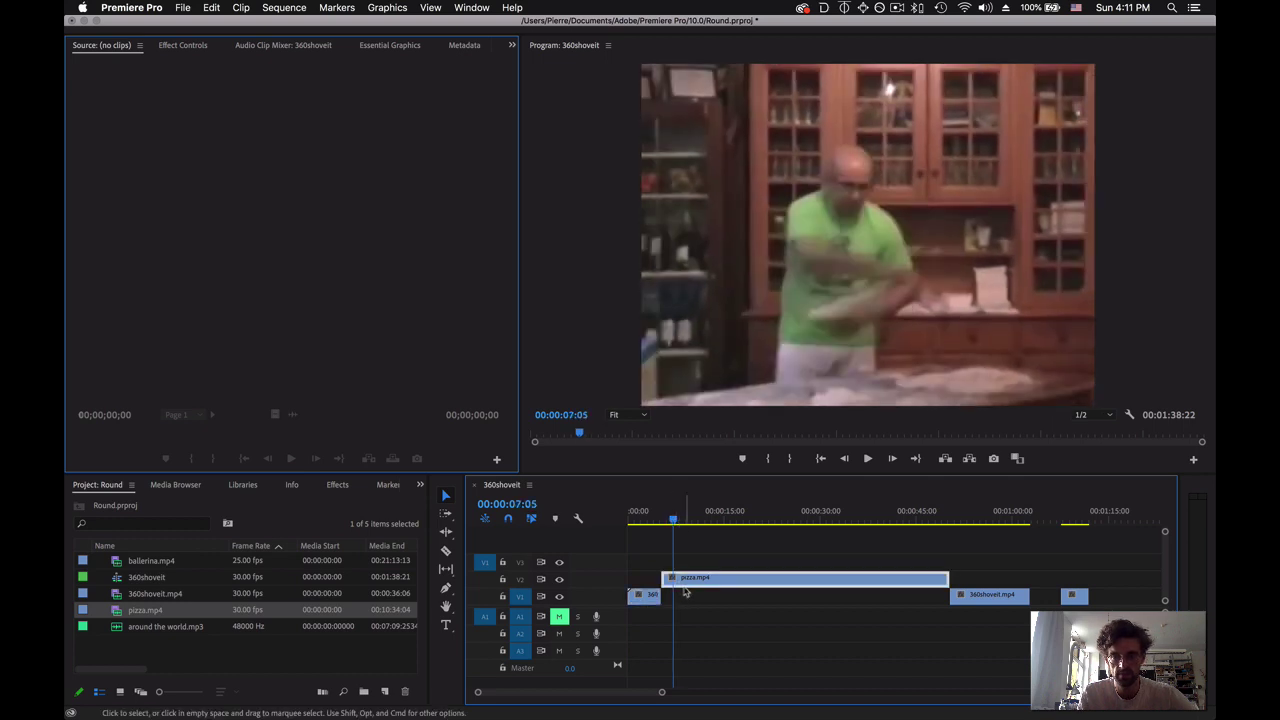
key("c")
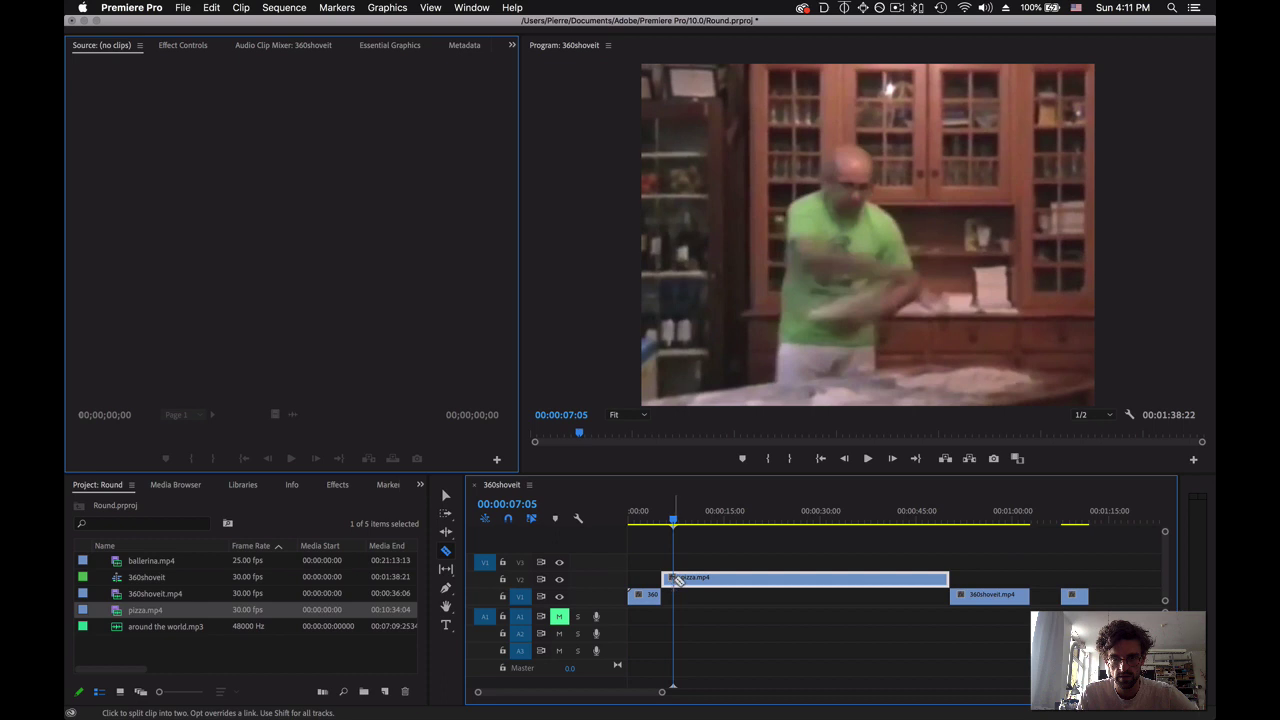
left_click(675, 579)
key("v")
left_click_drag(689, 584, 704, 586)
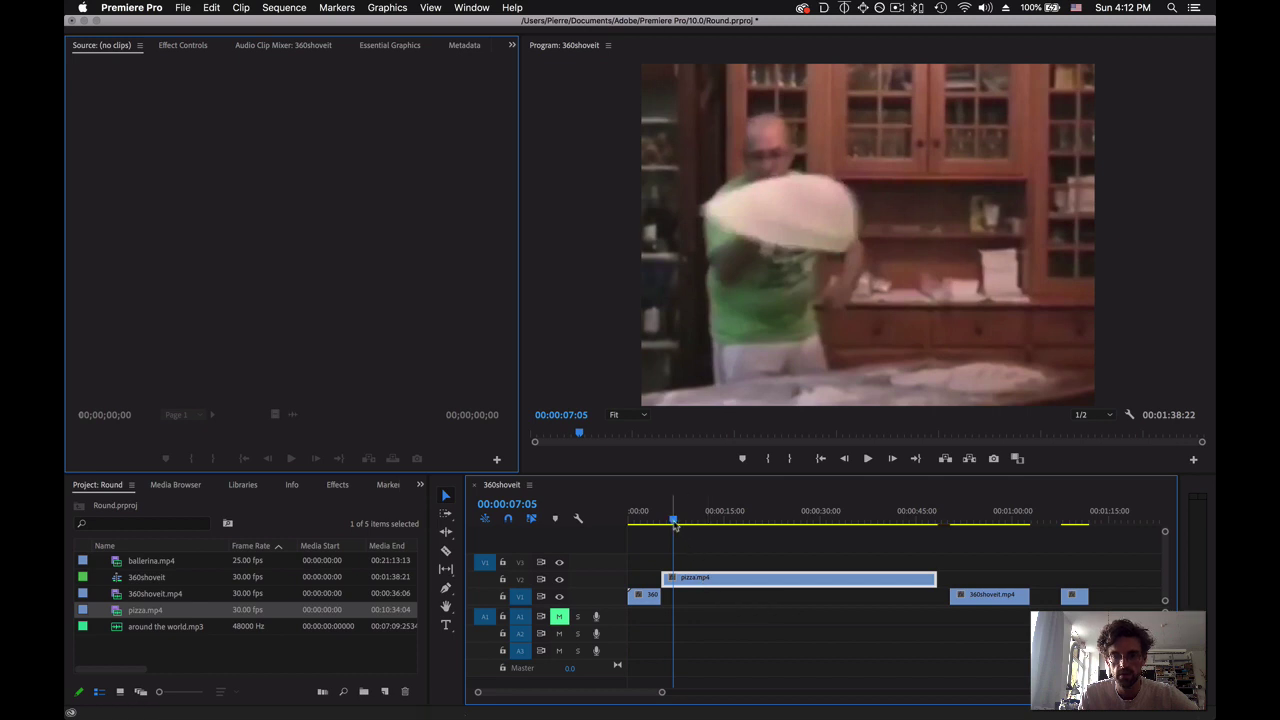
Play the sequence from the beginning and split the pizza.mp4 clip on V2 at 00:00:07:21.
left_click_drag(672, 522, 620, 522)
key("space")
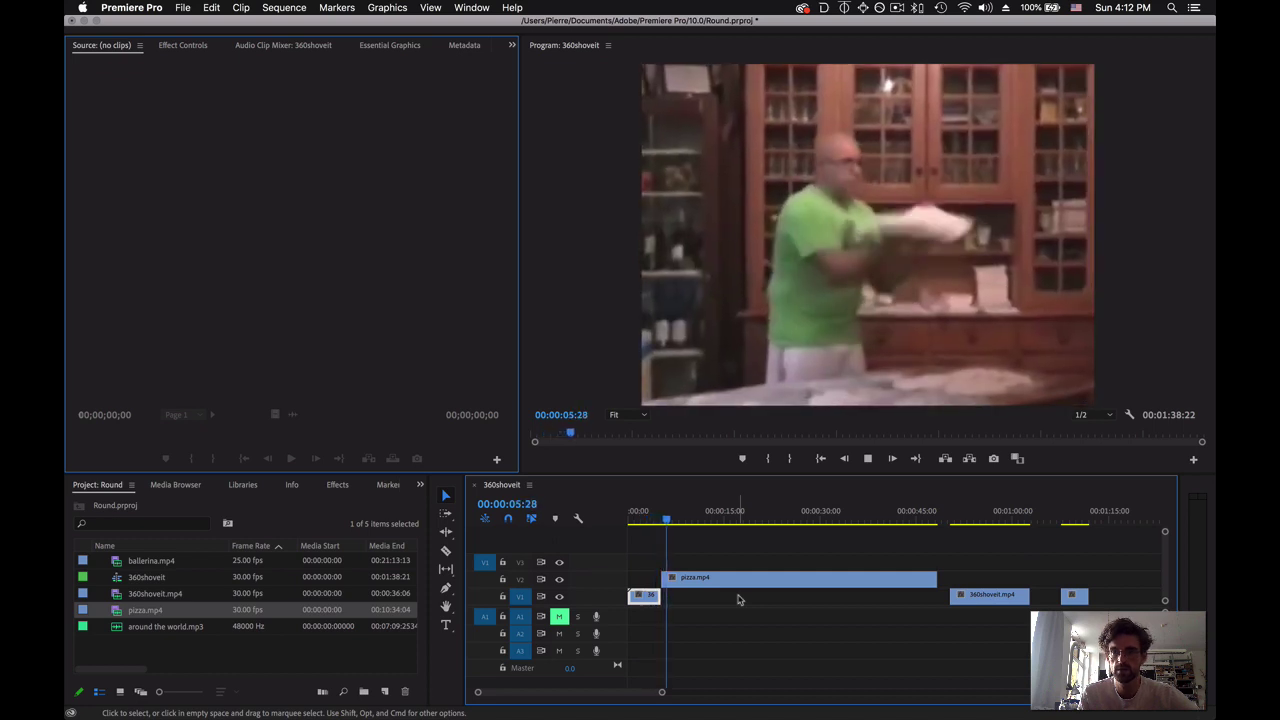
key("space")
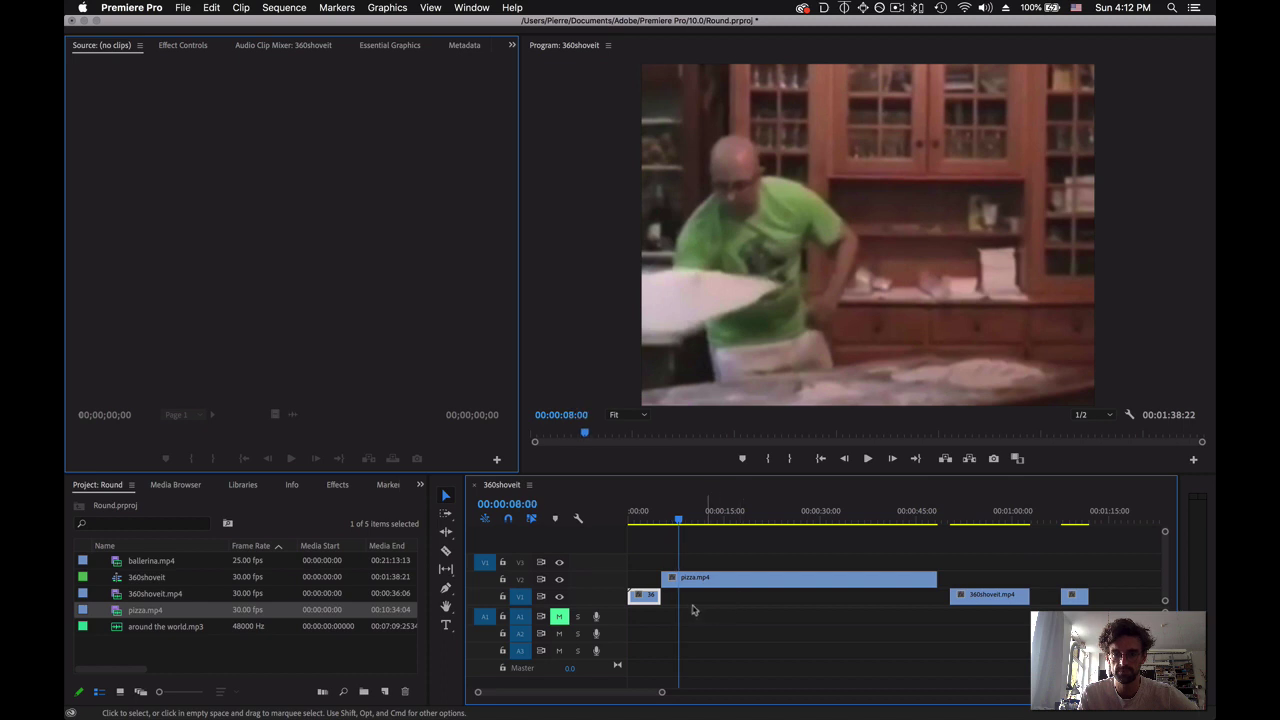
left_click(680, 524)
left_click_drag(680, 524, 678, 526)
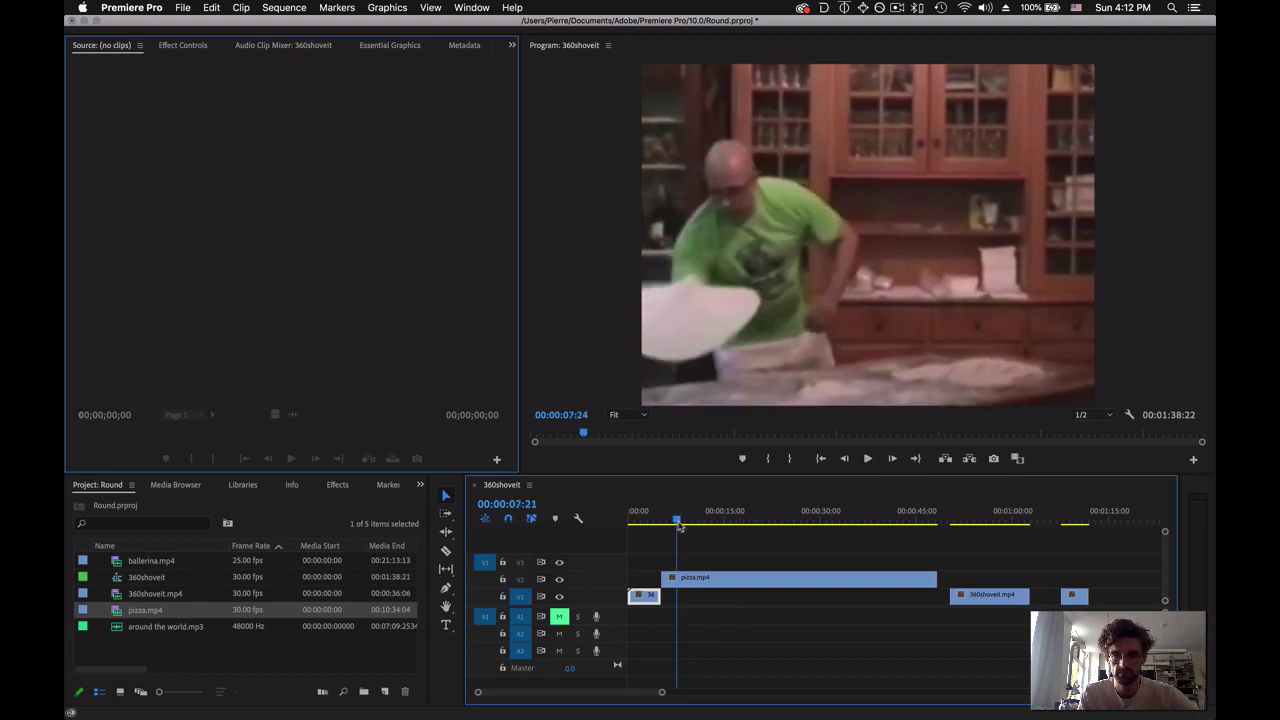
key("c")
left_click(680, 578)
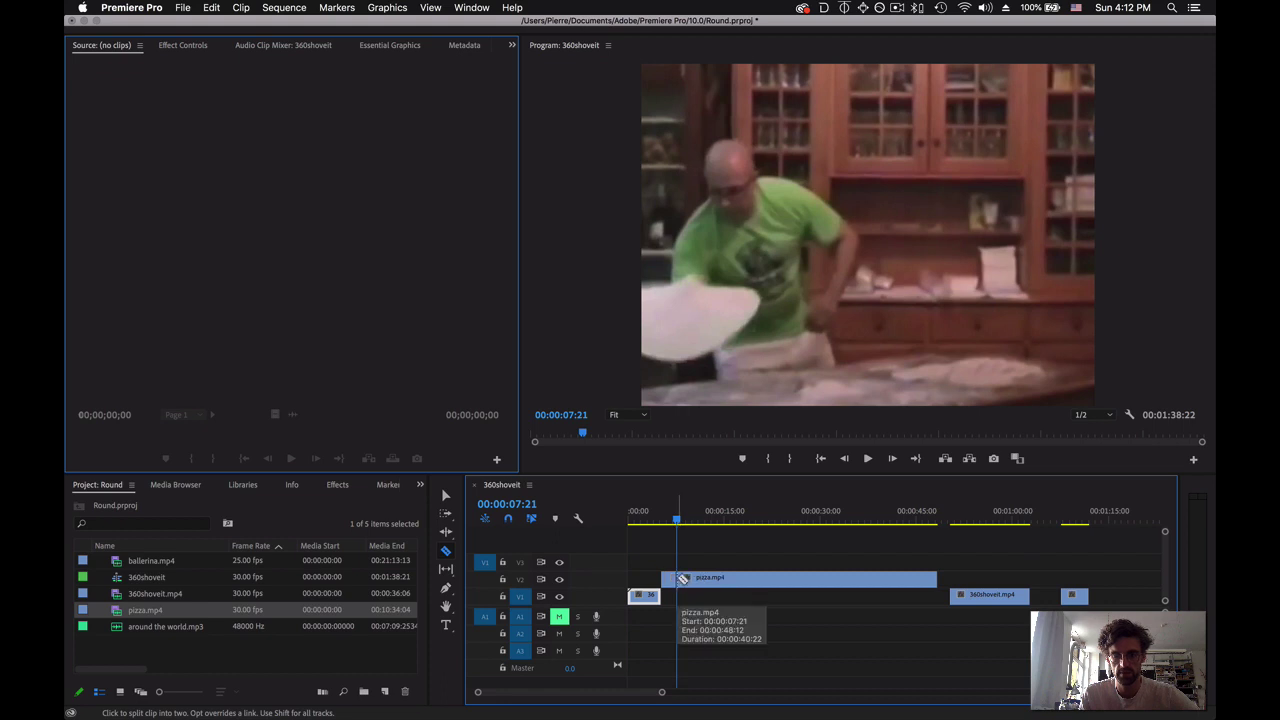
Move the rest of pizza.mp4 to a later position on track V3 and place the next 360shoveit.mp4 segment on V1 at 00:00:07:21.
key("v")
left_click_drag(743, 579, 730, 607)
Find the cut point in the second 360shoveit.mp4 segment and split it at 00:00:09:03.
key("space")
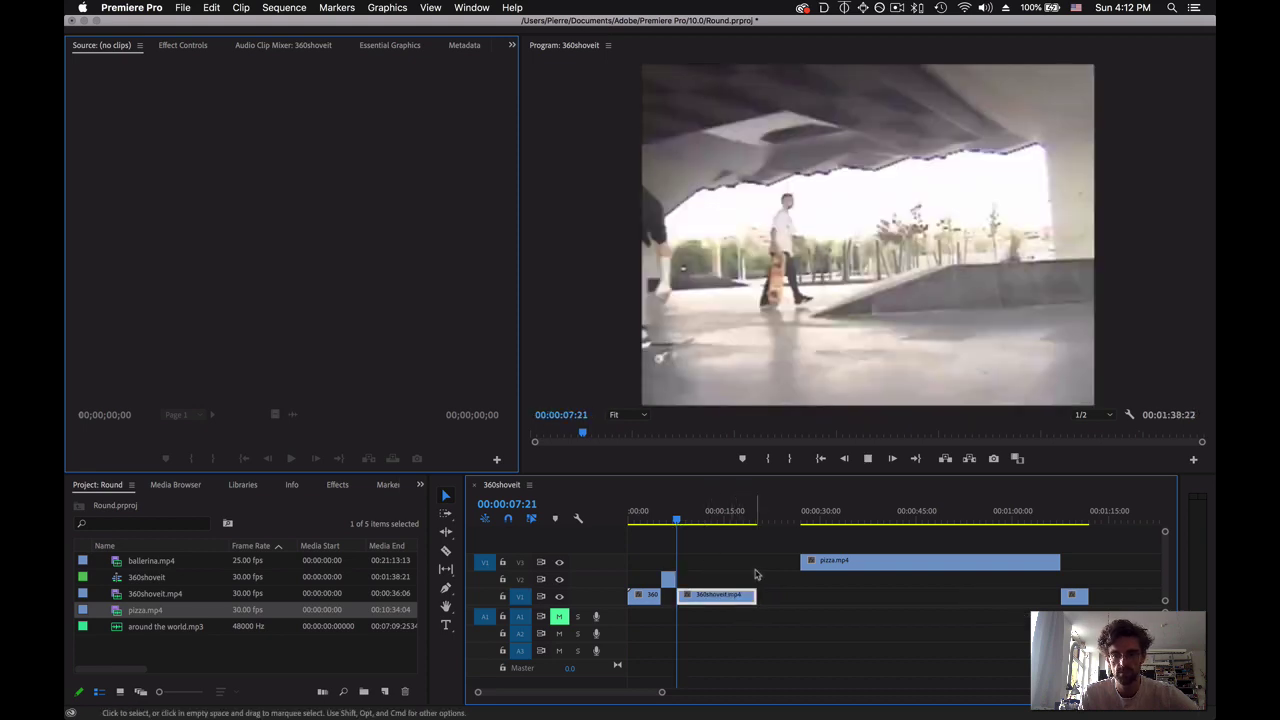
key("space")
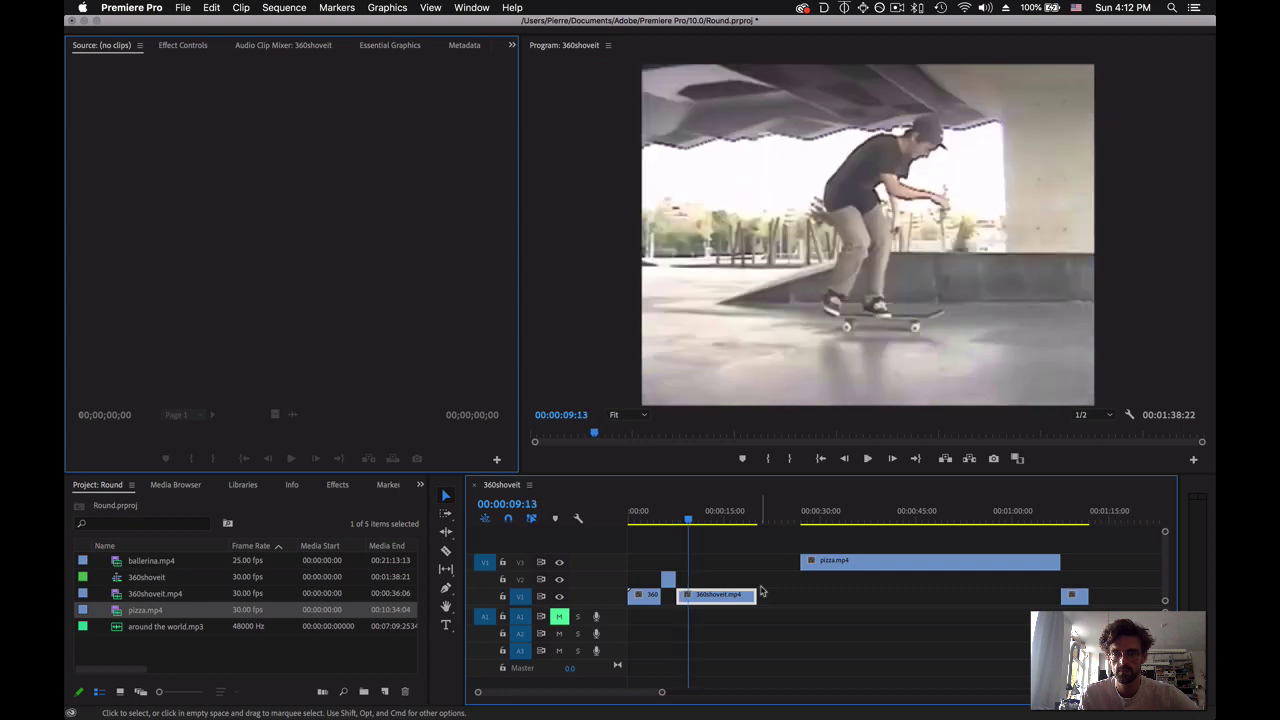
left_click(690, 522)
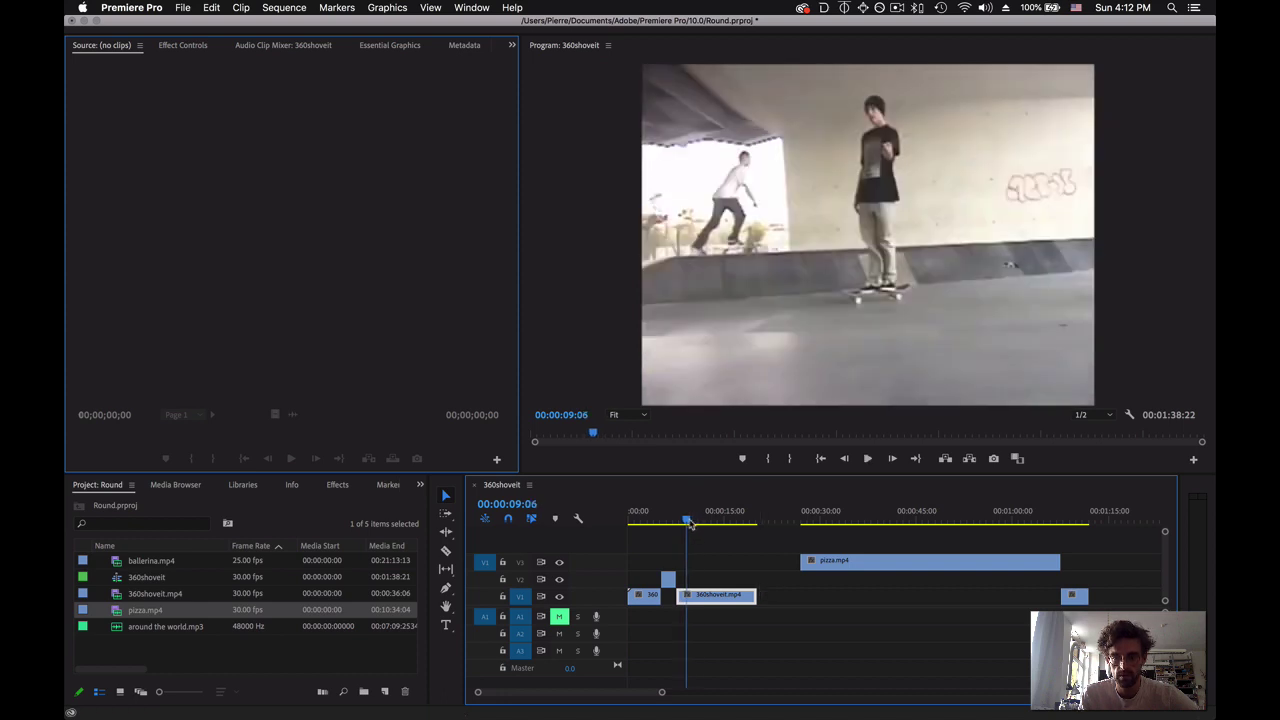
left_click(685, 522)
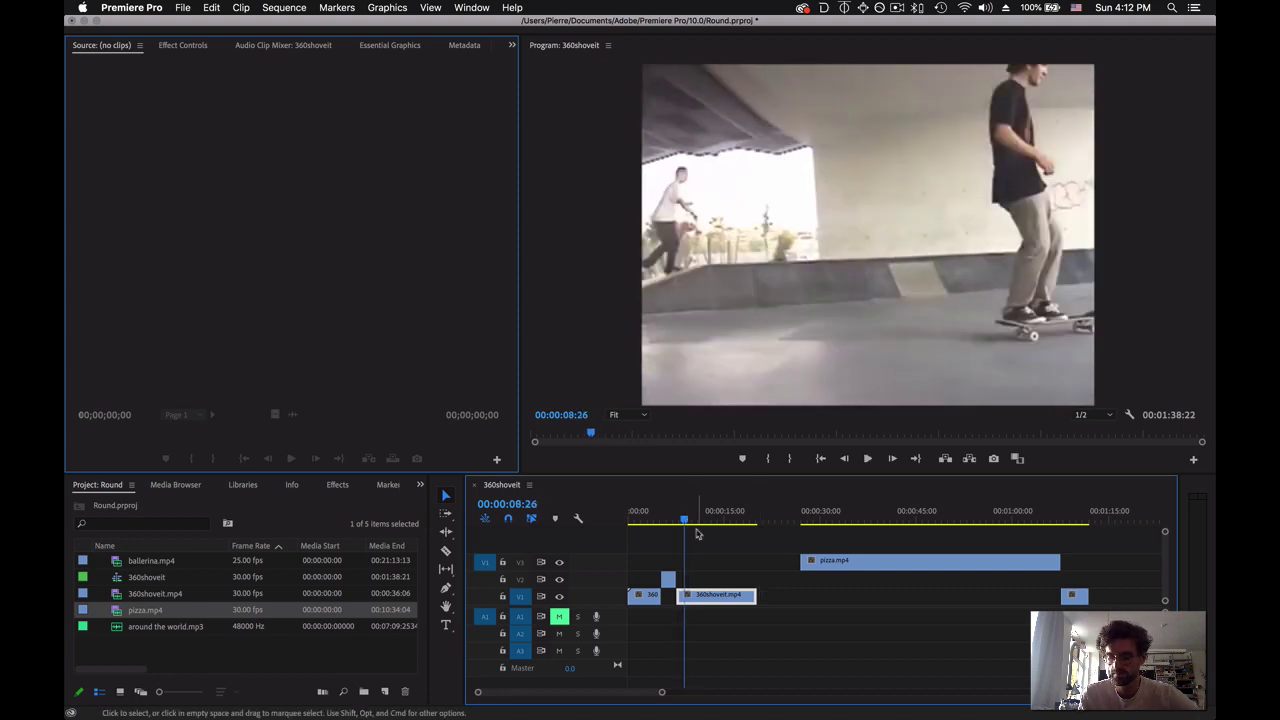
key("Right")
key("Right")
key("Right")
key("Right")
key("Right")
key("Right")
key("Right")
key("Right")
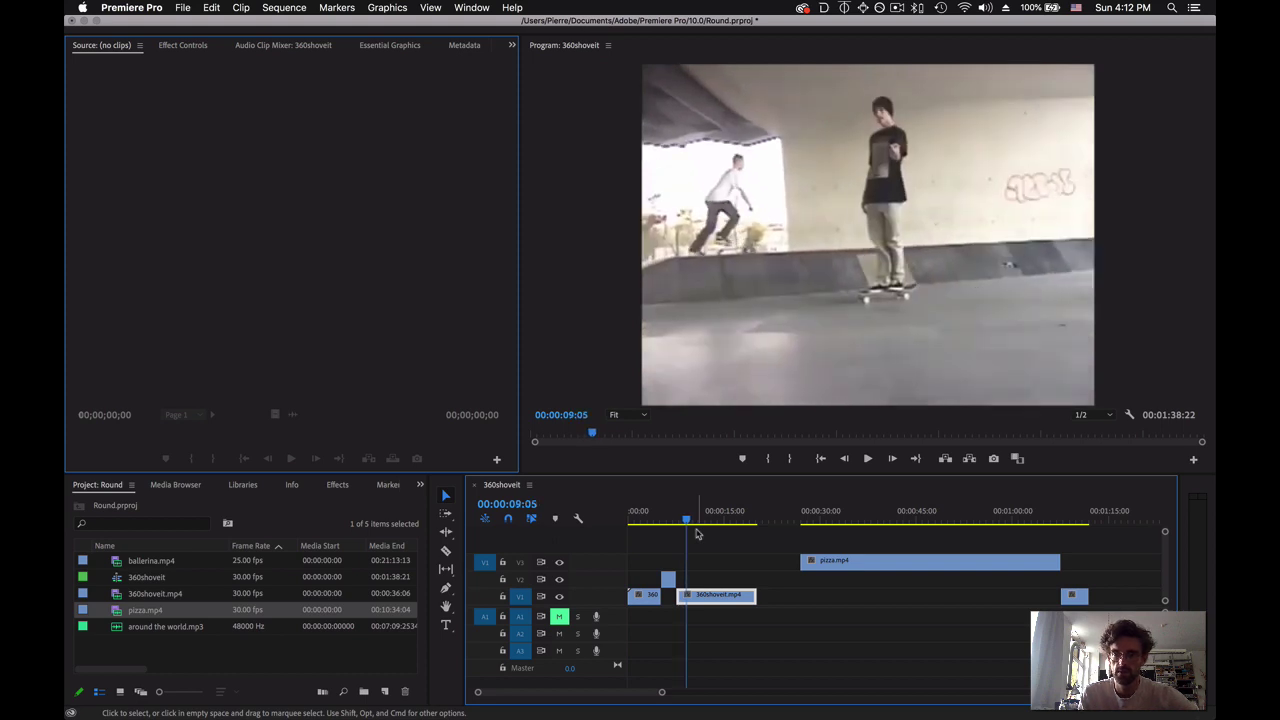
key("Left")
key("c")
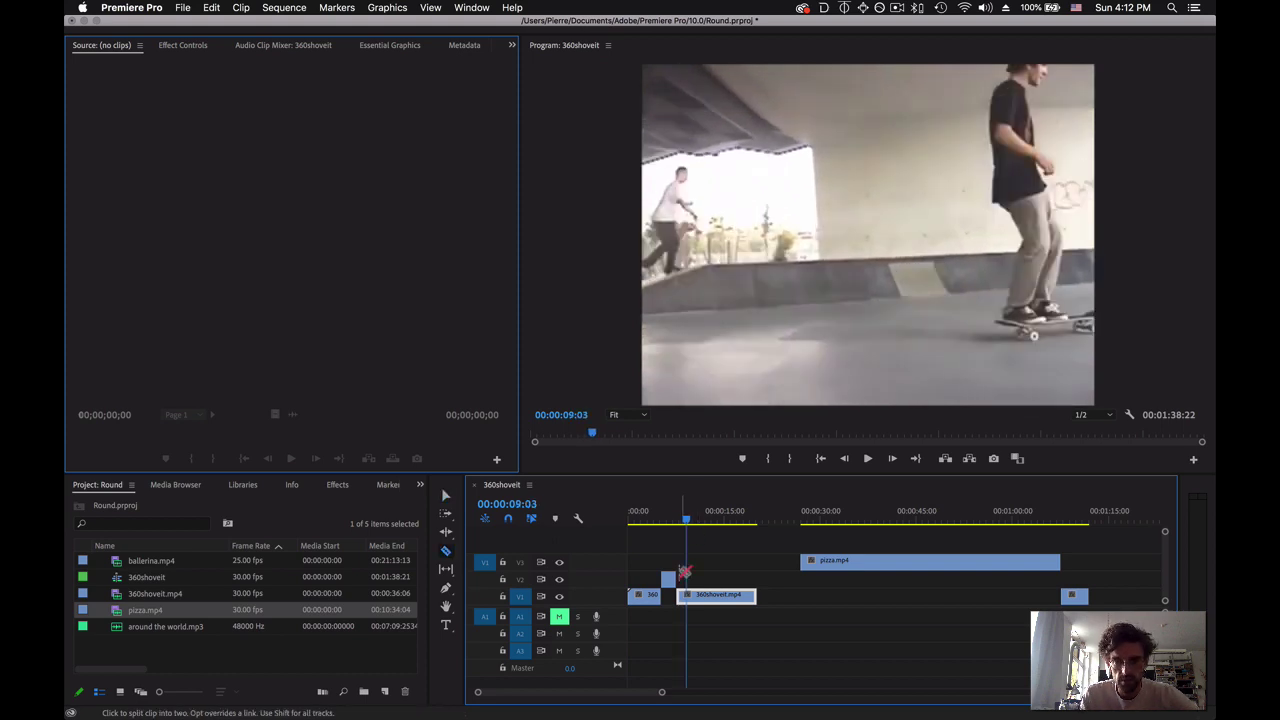
left_click(690, 595)
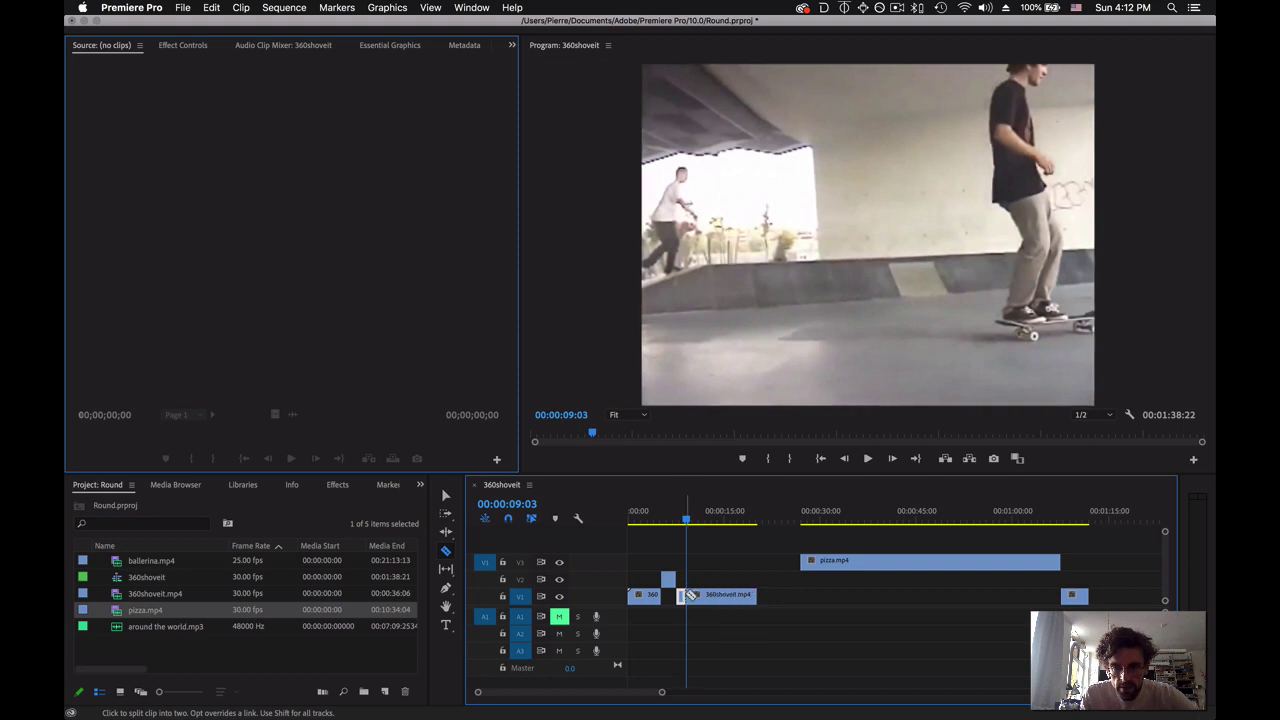
Shift the rest of the 360shoveit.mp4 segment later on V1 and move the long pizza.mp4 piece to V2, starting at 00:00:09:03.
key("v")
left_click_drag(700, 595, 743, 595)
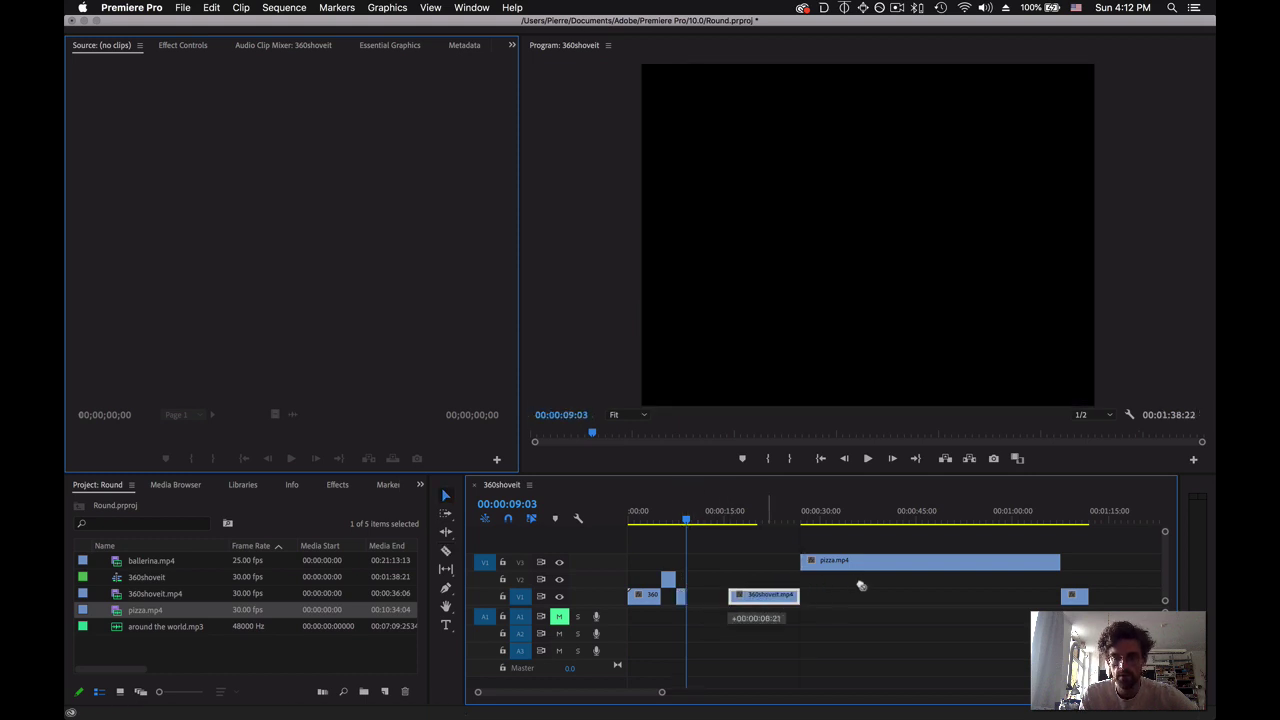
left_click_drag(869, 571, 757, 578)
Split the long pizza.mp4 piece at 00:00:10:27, delete the part before the cut and move the remainder back to 00:00:09:03.
key("space")
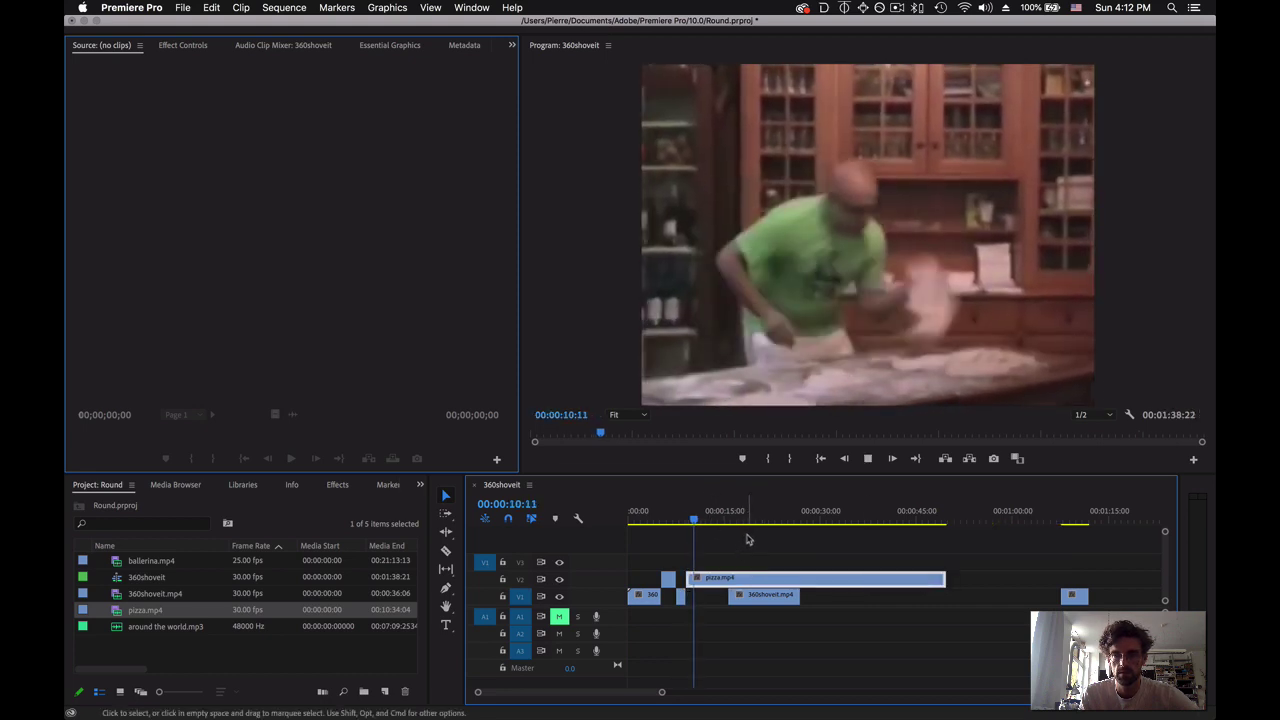
key("space")
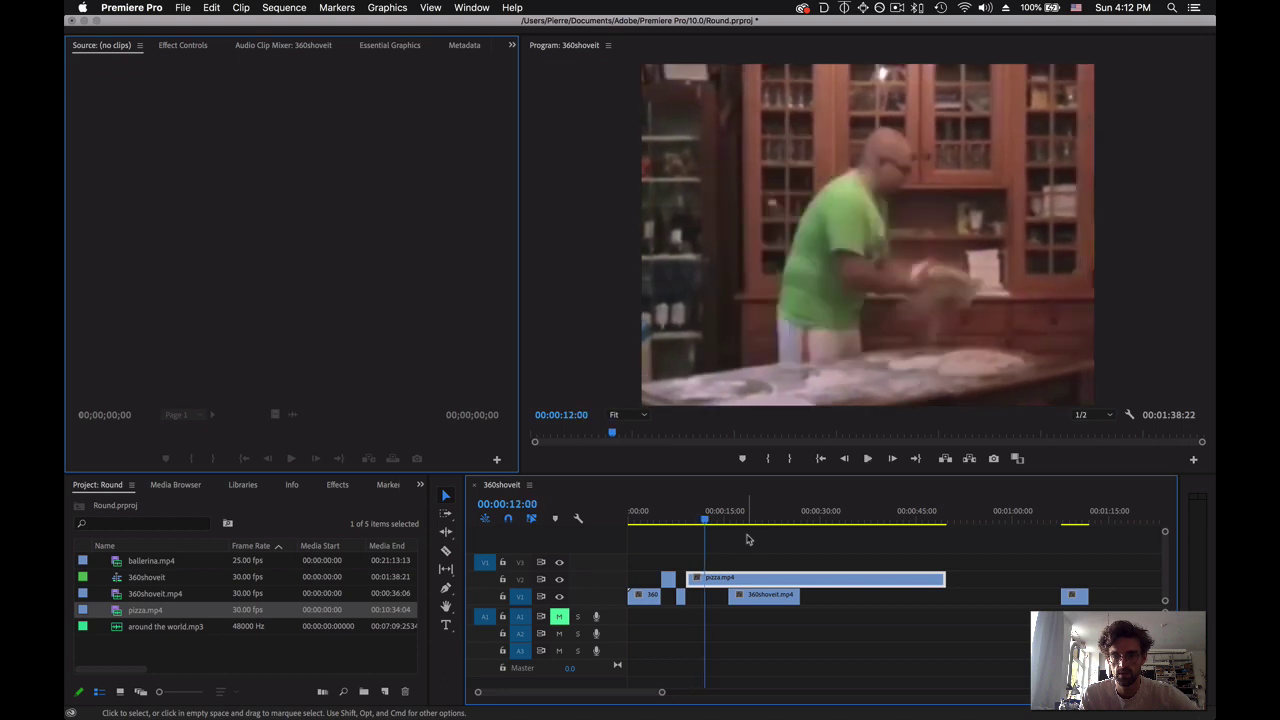
left_click_drag(704, 535, 698, 535)
key("c")
left_click(700, 579)
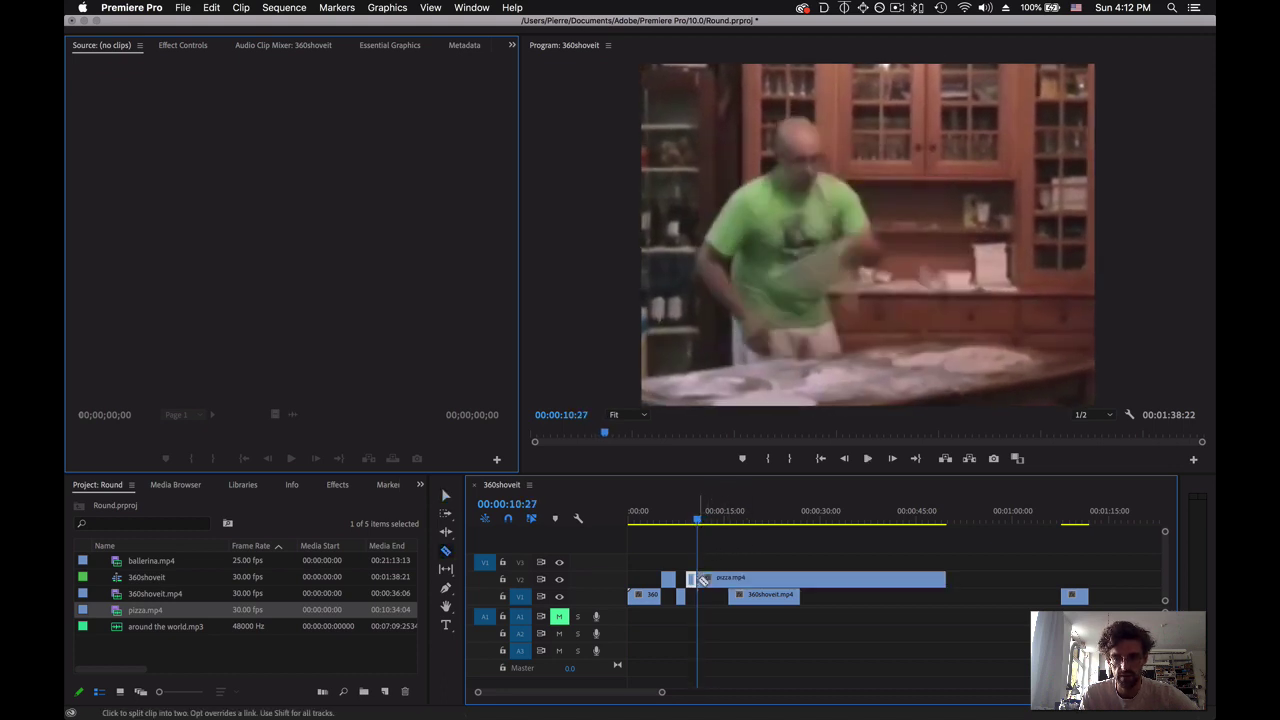
key("v")
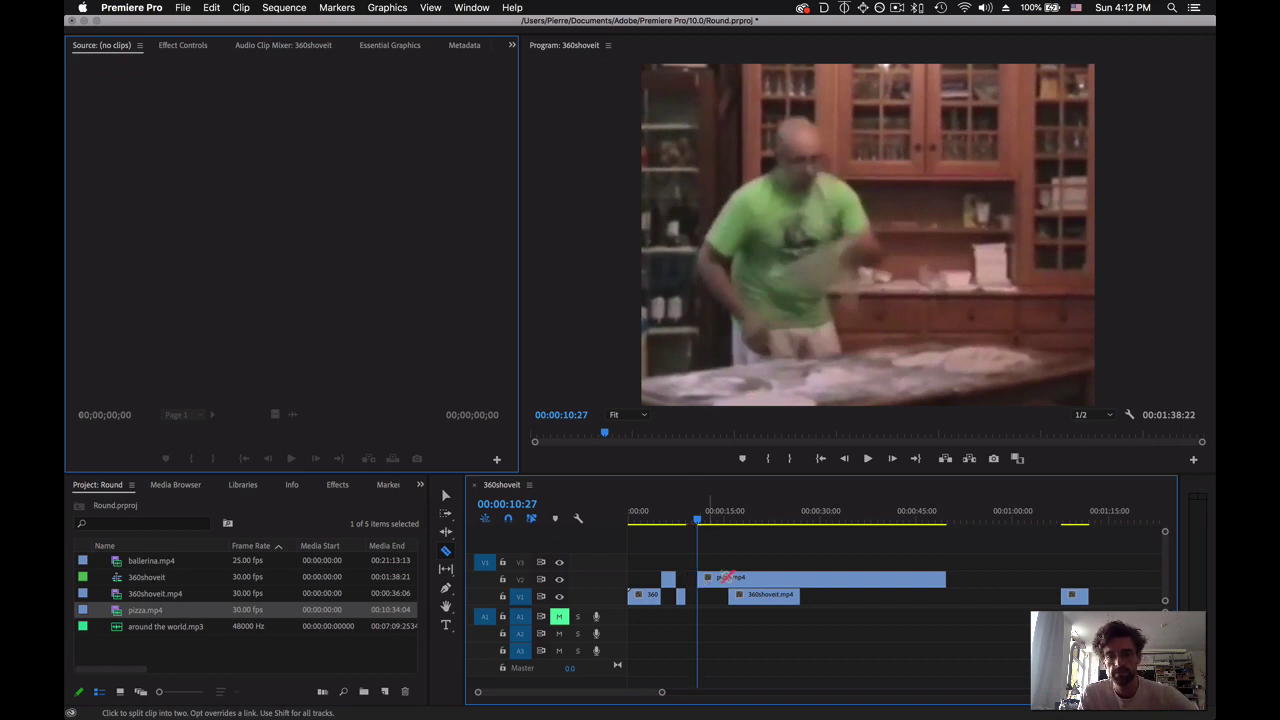
left_click_drag(733, 580, 727, 580)
Scrub back through the long pizza.mp4 piece and split it at 00:00:09:29.
left_click(700, 521)
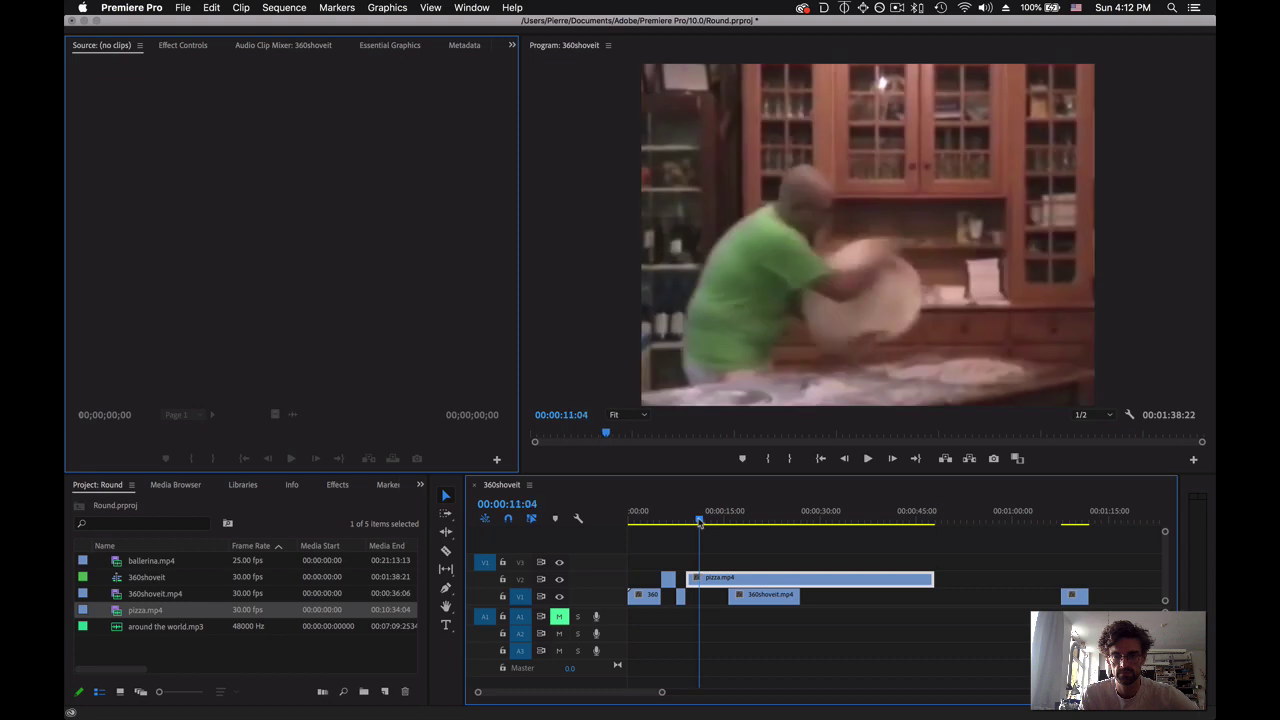
left_click_drag(700, 521, 692, 524)
key("c")
left_click(694, 578)
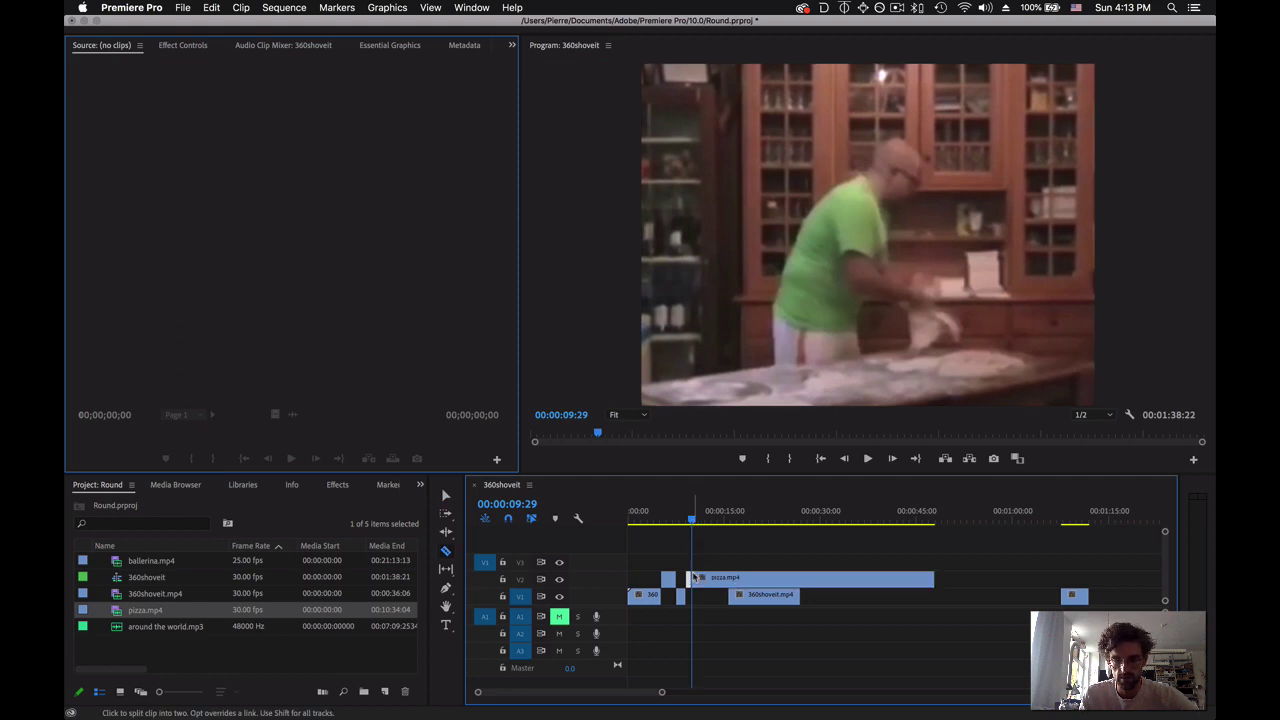
key("v")
left_click(720, 580)
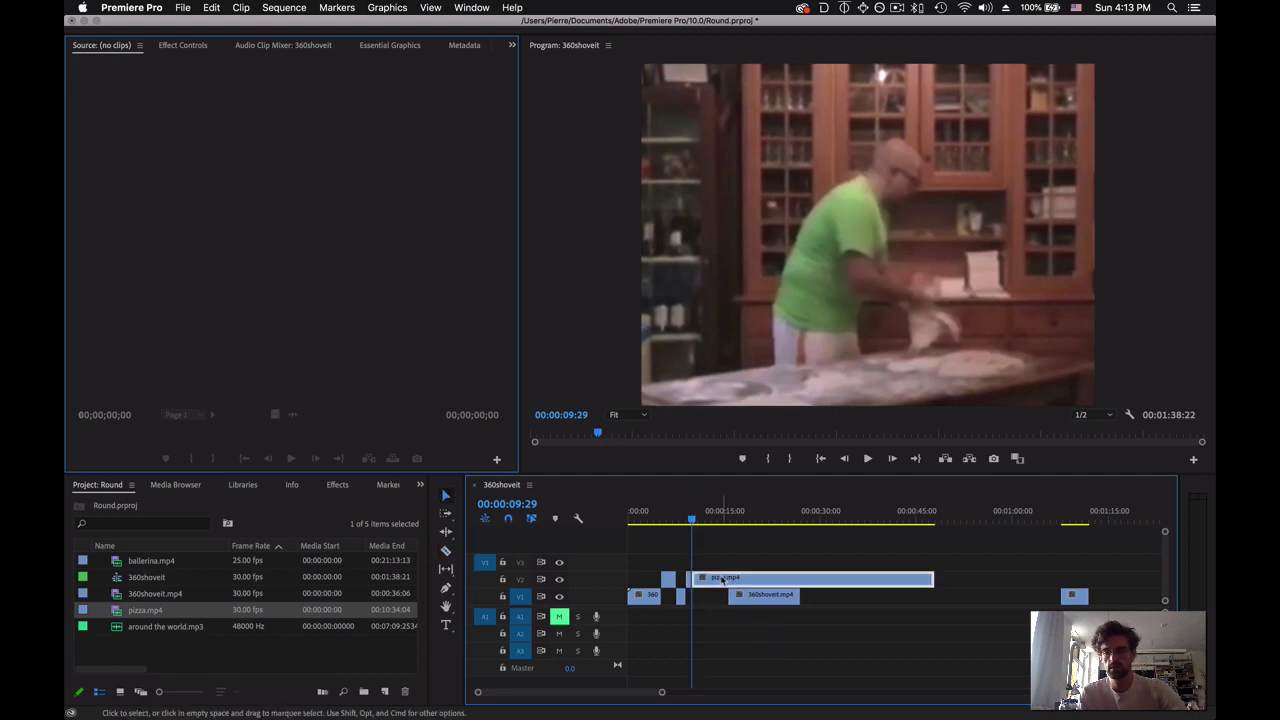
key("Delete")
key("super+z")
Move the rest of pizza.mp4 later on V2 and place the next 360shoveit.mp4 piece on V1 at 00:00:09:29.
left_click_drag(720, 580, 846, 579)
left_click_drag(772, 594, 736, 595)
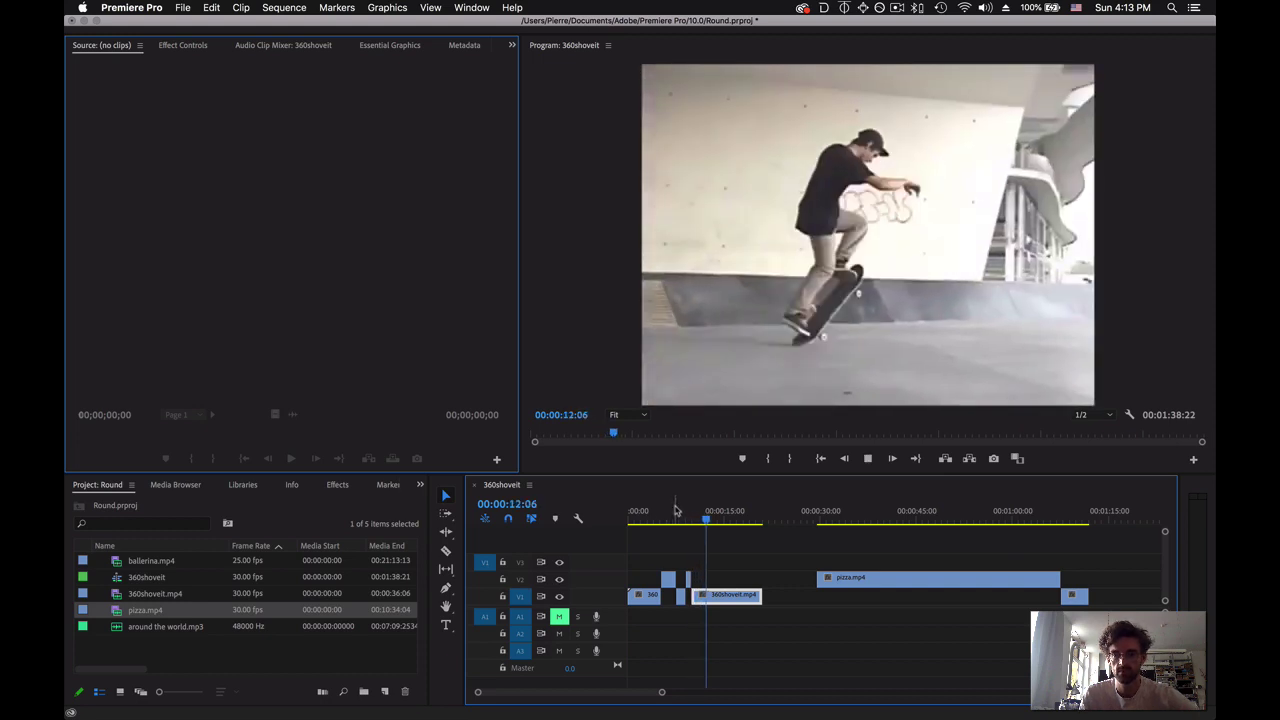
Stop playback and step frame by frame through the long 360shoveit.mp4 piece on V1 to 00:00:20:03, examining it for a cut point.
key("space")
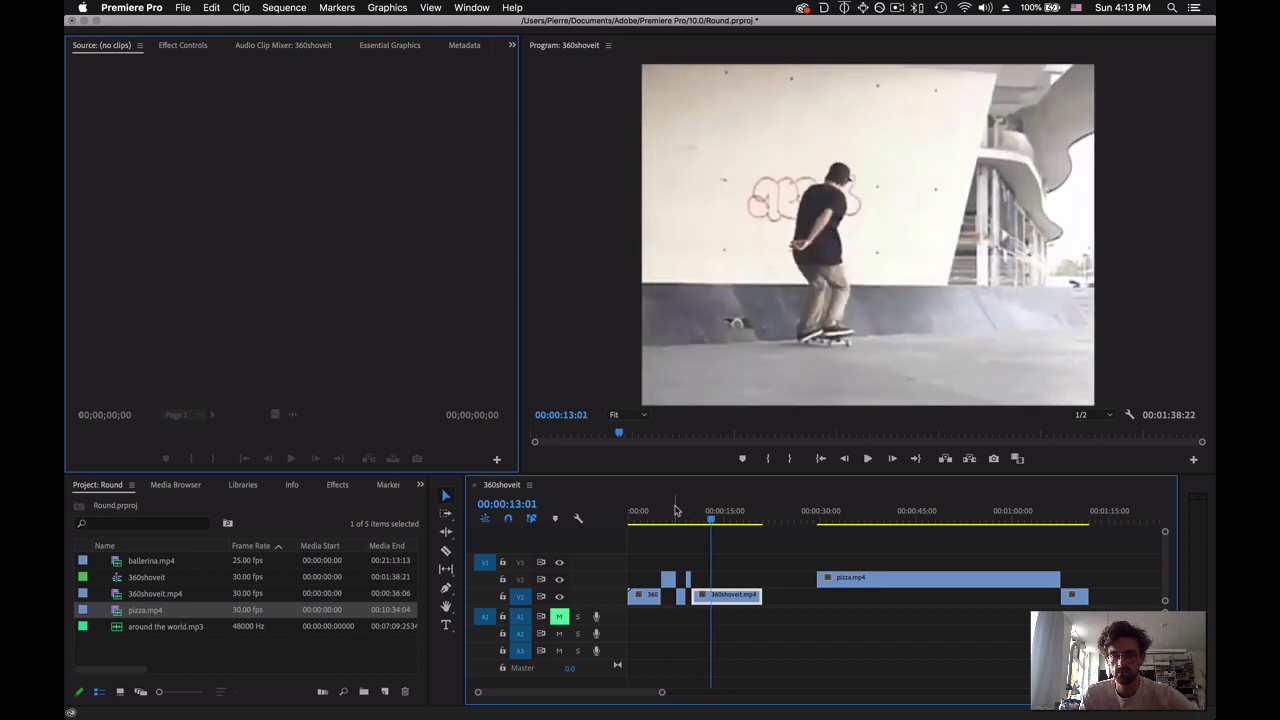
key("Left")
key("Left")
key("Left")
key("Left")
key("Right")
key("Right")
key("Right")
key("Right")
key("Right")
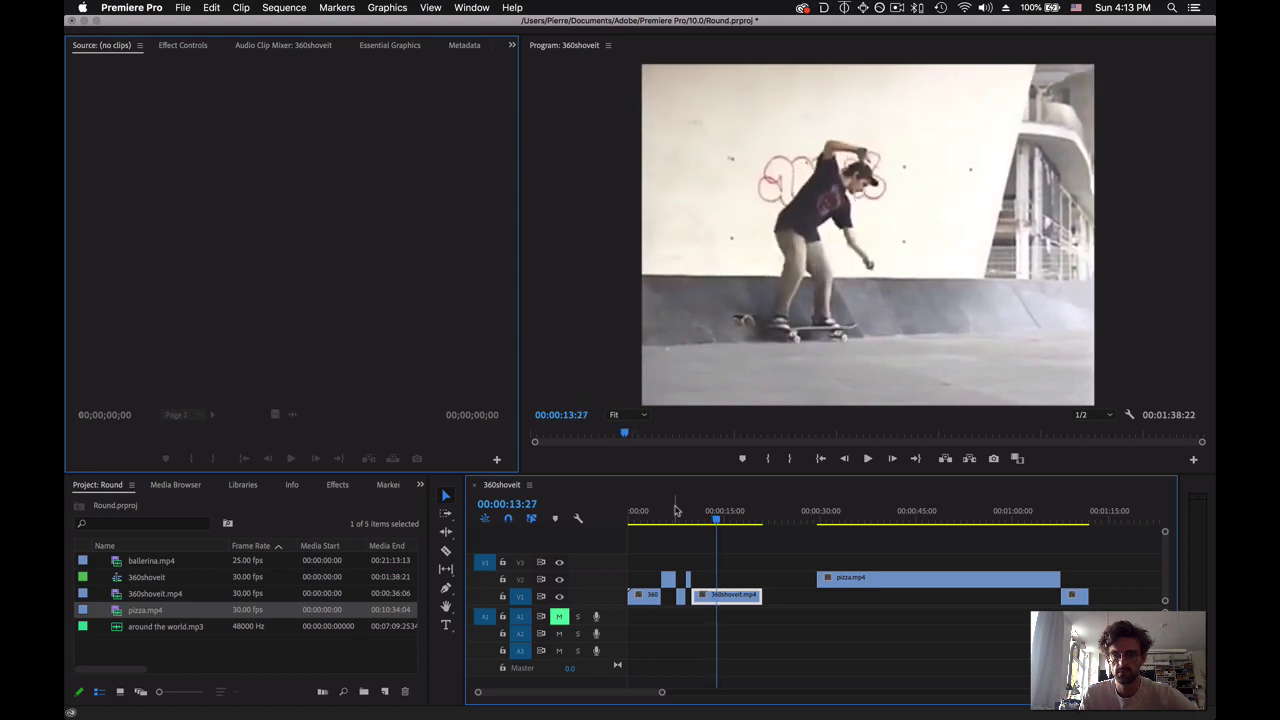
key("Right")
key("Right")
key("Right")
key("Right")
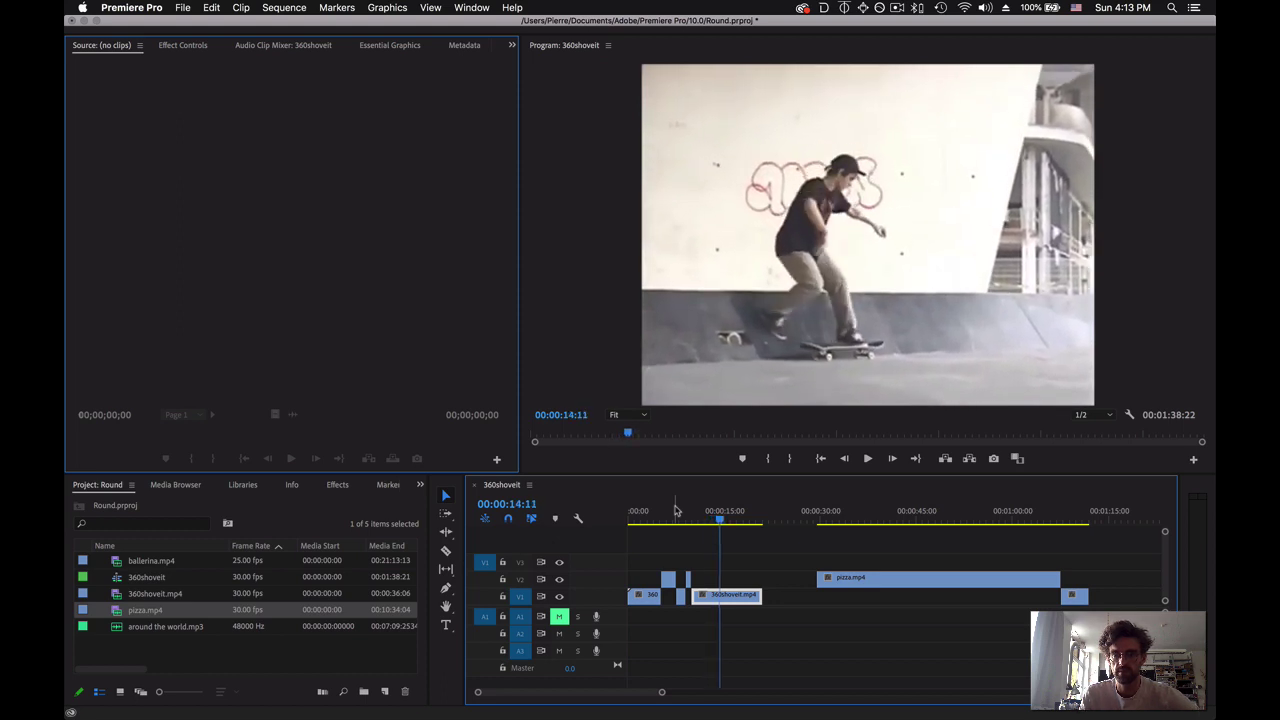
key("Right")
key("Right")
key("Right")
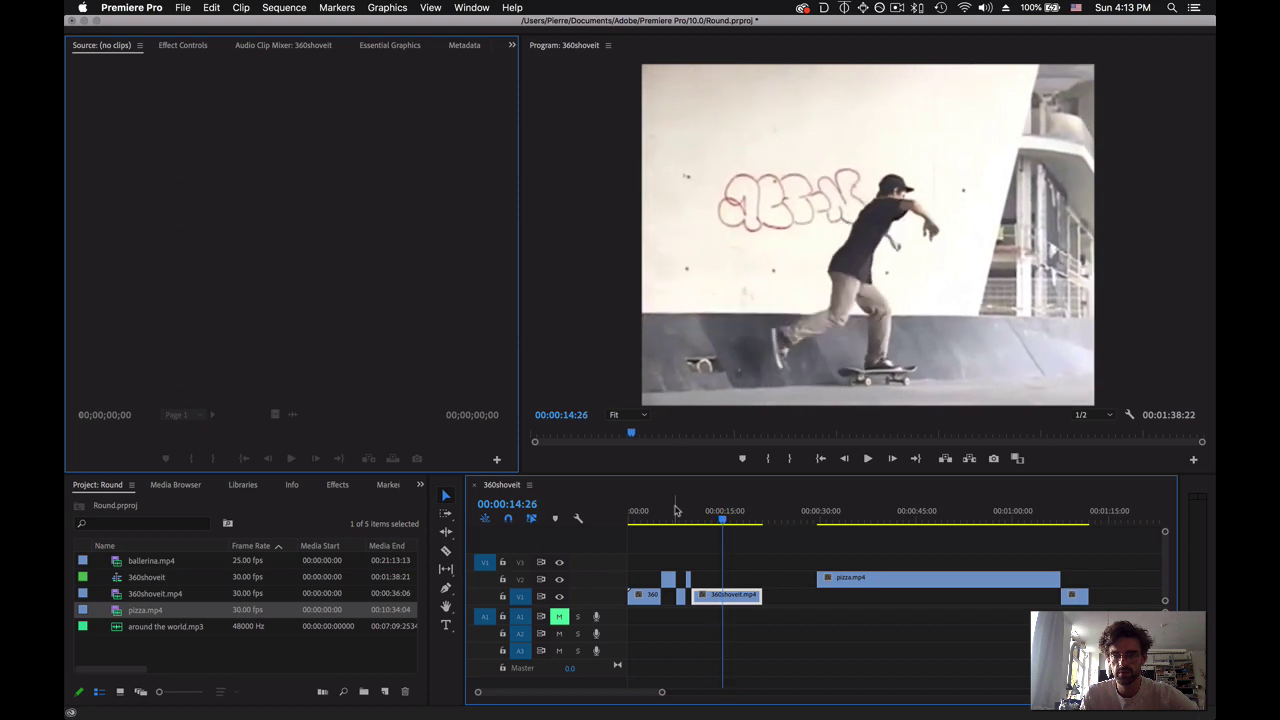
key("Right")
key("Right")
key("Right")
key("Right")
key("Right")
key("Right")
key("Right")
key("Right")
key("Right")
key("Right")
key("Right")
key("Right")
key("Right")
key("Right")
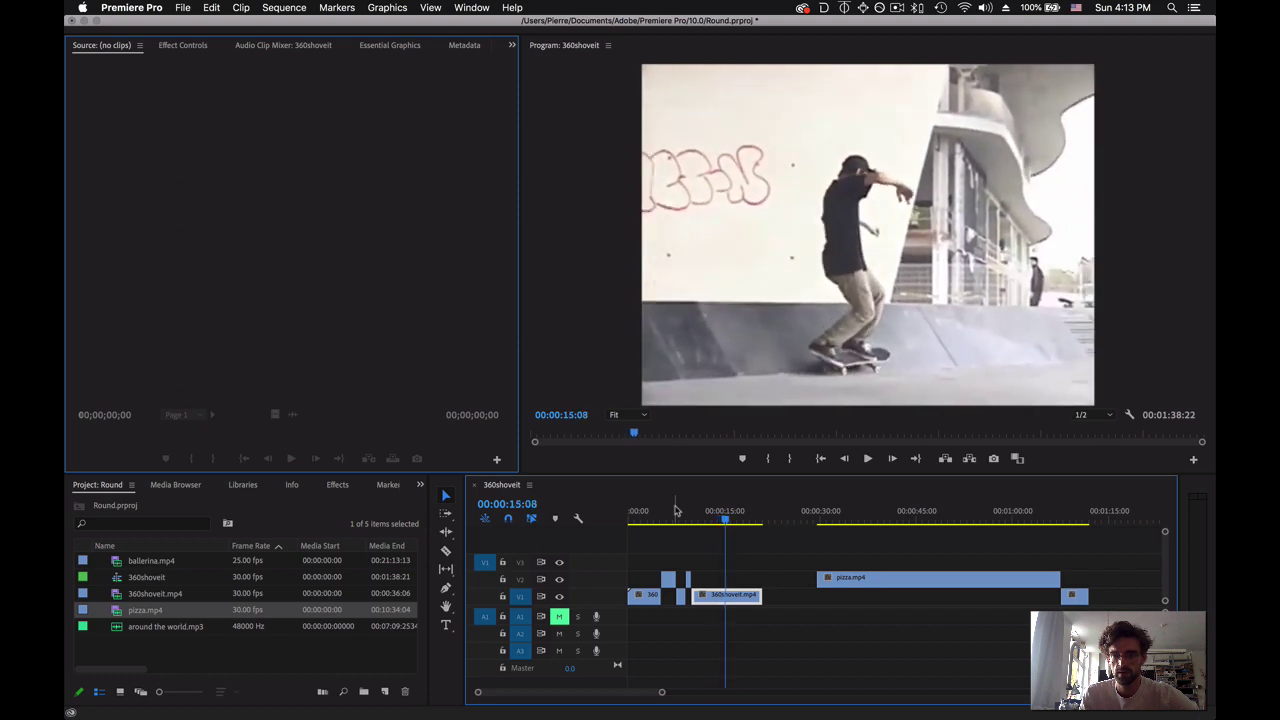
key("Right")
key("Right")
key("Right")
key("Right")
key("Right")
key("Right")
key("Right")
key("Right")
key("Right")
key("Right")
key("Right")
key("Right")
key("Right")
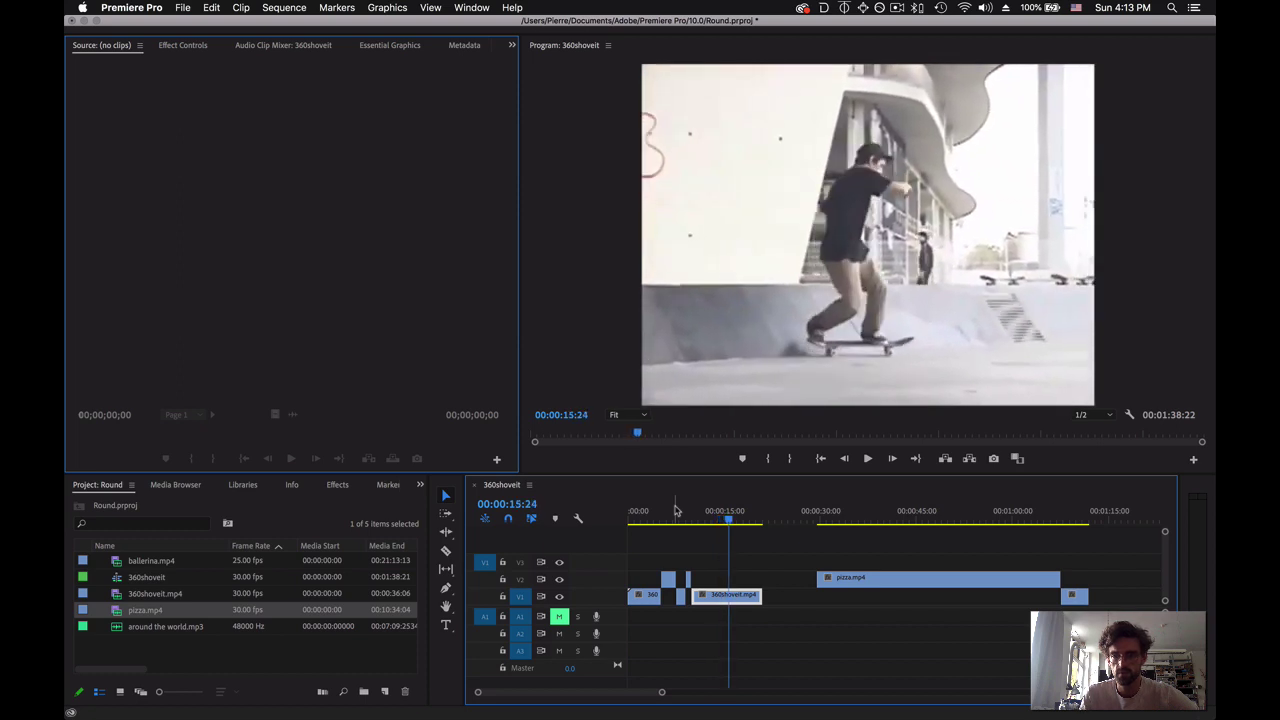
key("Right")
key("Right")
key("Right")
key("Right")
key("Right")
key("Right")
key("Right")
key("Right")
key("Right")
key("Right")
key("Right")
key("Right")
key("Right")
key("Right")
key("Right")
key("Right")
key("Right")
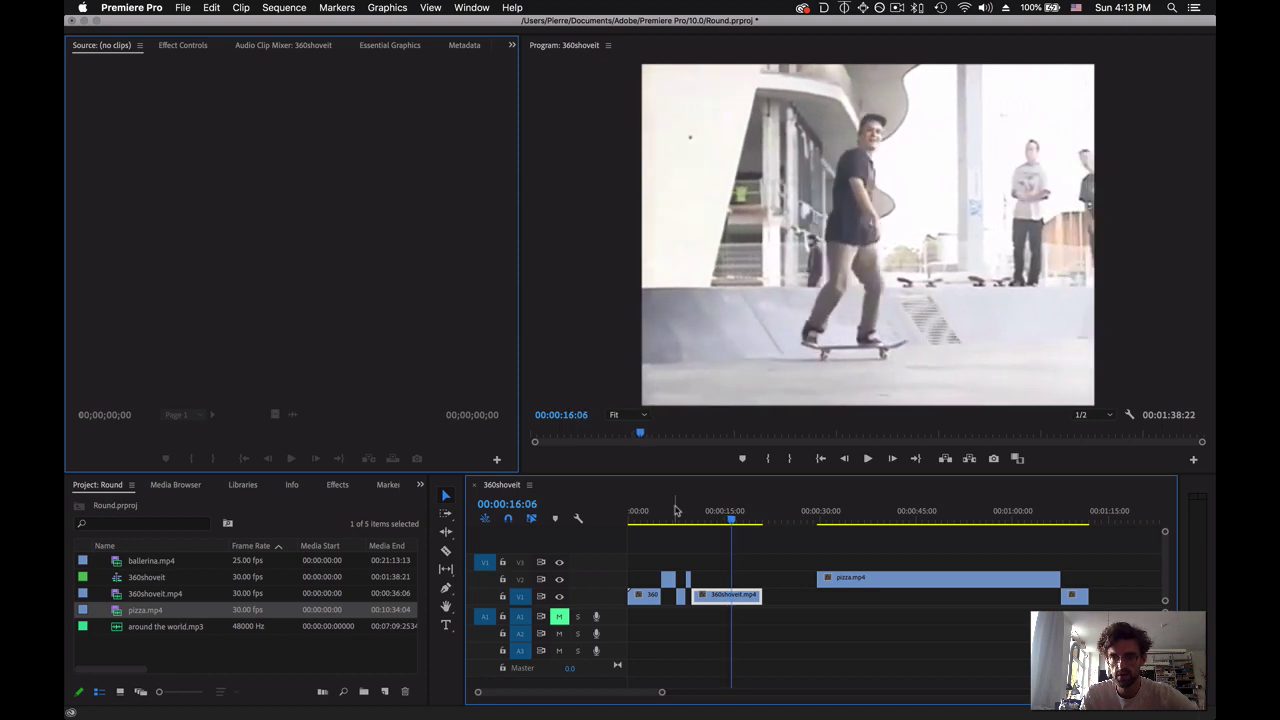
key("Right")
key("Right")
key("Right")
key("Right")
key("Right")
key("Right")
key("Right")
key("Right")
key("Right")
key("Right")
key("Right")
key("Right")
key("Right")
key("Right")
key("Right")
key("Right")
key("Right")
key("Right")
key("Right")
key("Right")
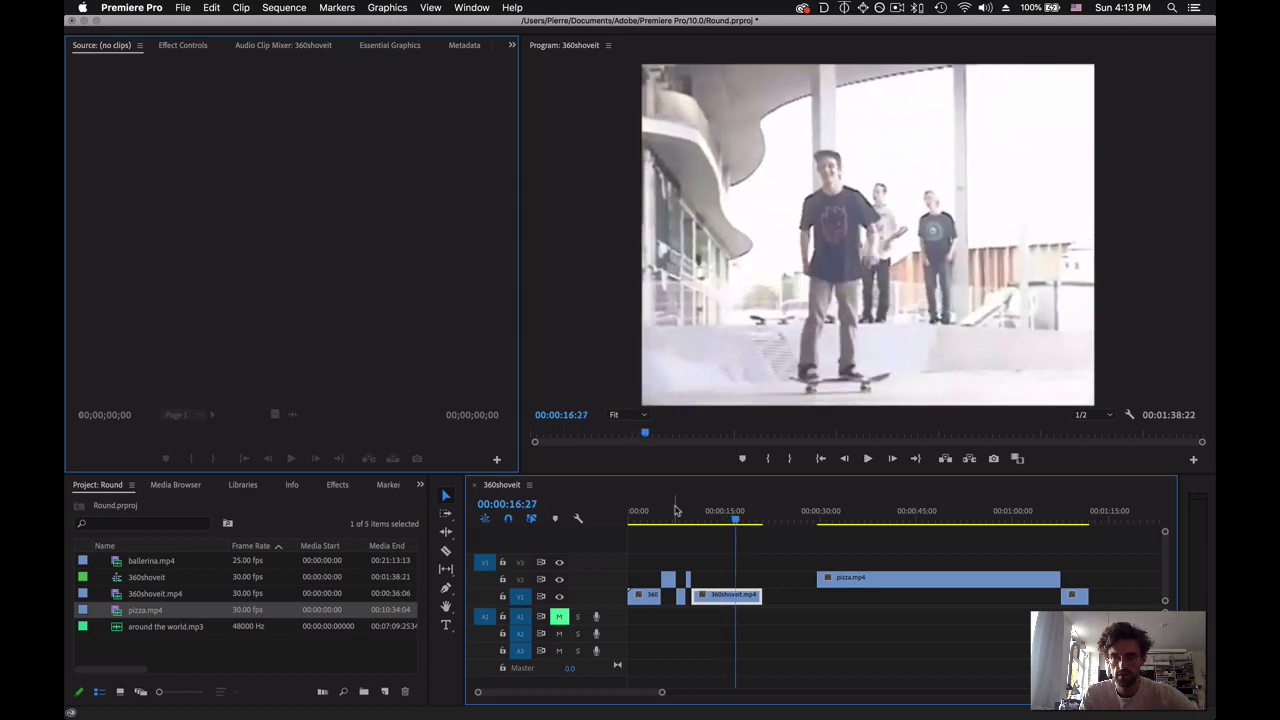
key("Right")
key("Right")
key("Right")
key("Right")
key("Right")
key("Right")
key("Right")
key("Right")
key("Right")
key("Right")
key("Right")
key("Right")
key("Right")
key("Right")
key("Right")
key("Right")
key("Right")
key("Right")
key("Right")
key("Right")
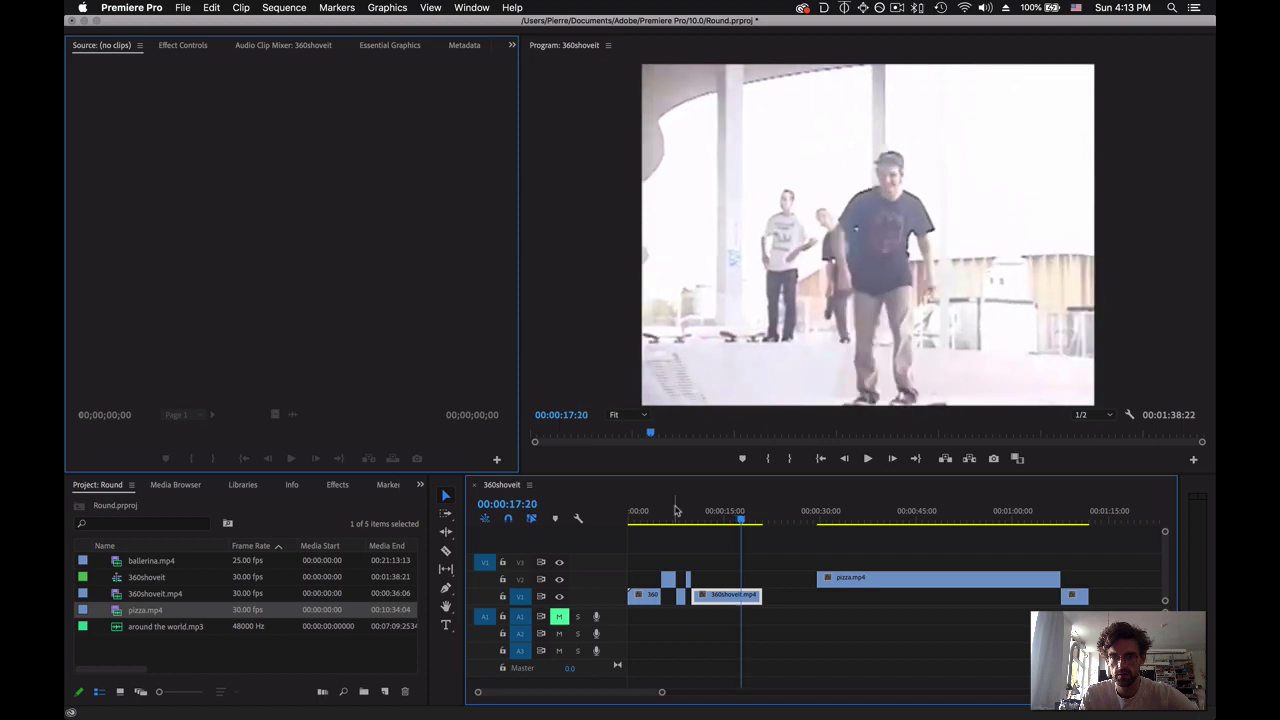
key("Right")
key("Right")
key("Right")
key("Right")
key("Right")
key("Right")
key("Right")
key("Right")
key("Right")
key("Right")
key("Right")
key("Right")
key("Right")
key("Right")
key("Right")
key("Right")
key("Right")
key("Right")
key("Right")
key("Right")
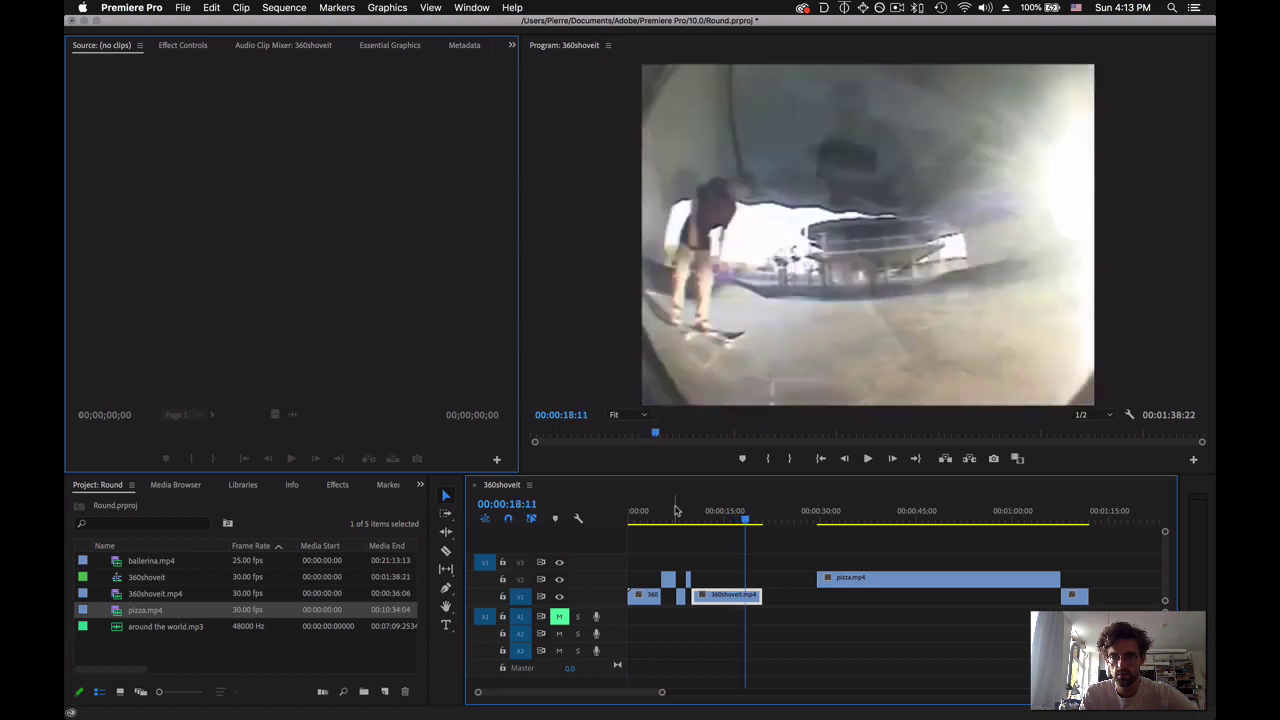
key("Right")
key("Right")
key("Right")
key("Right")
key("Right")
key("Right")
key("Right")
key("Right")
key("Right")
key("Right")
key("Right")
key("Right")
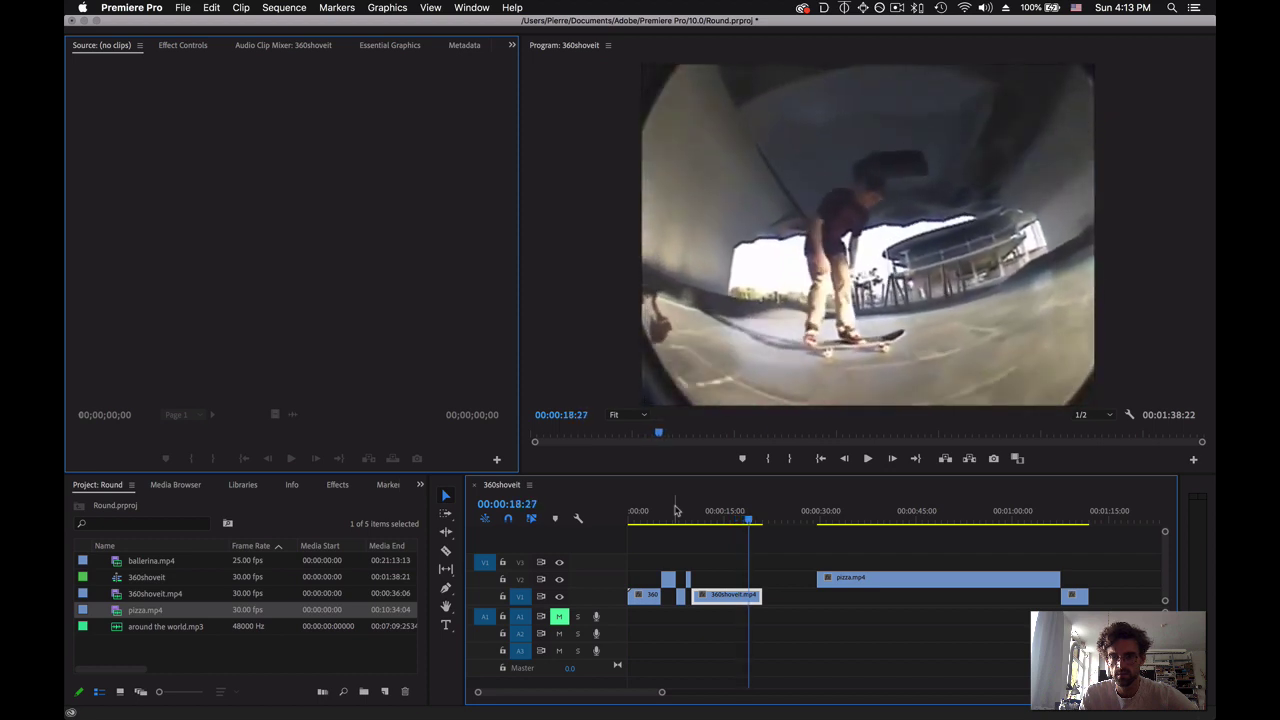
key("Right")
key("Right")
key("Right")
key("Right")
key("Right")
key("Right")
key("Right")
key("Right")
key("Right")
key("Right")
key("Right")
key("Right")
key("Right")
key("Right")
key("Right")
key("Right")
key("Right")
key("Right")
key("Right")
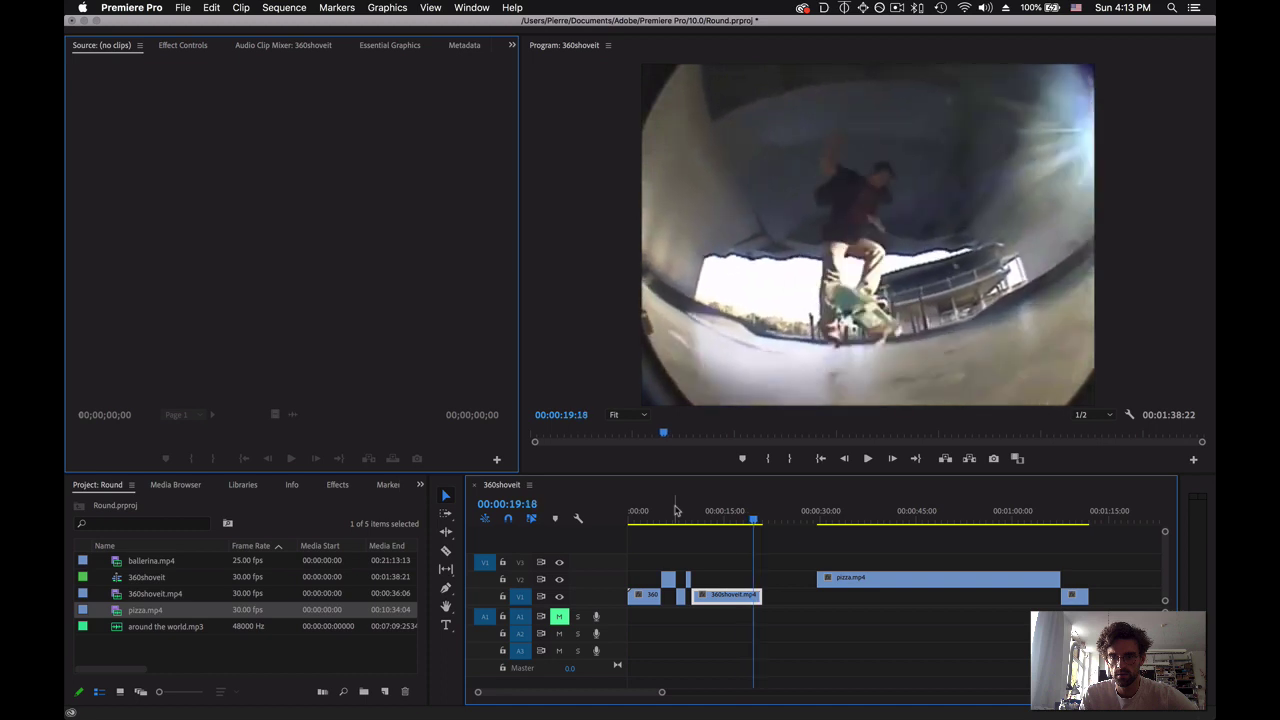
key("Right")
key("Right")
key("Right")
key("Right")
key("Right")
key("Right")
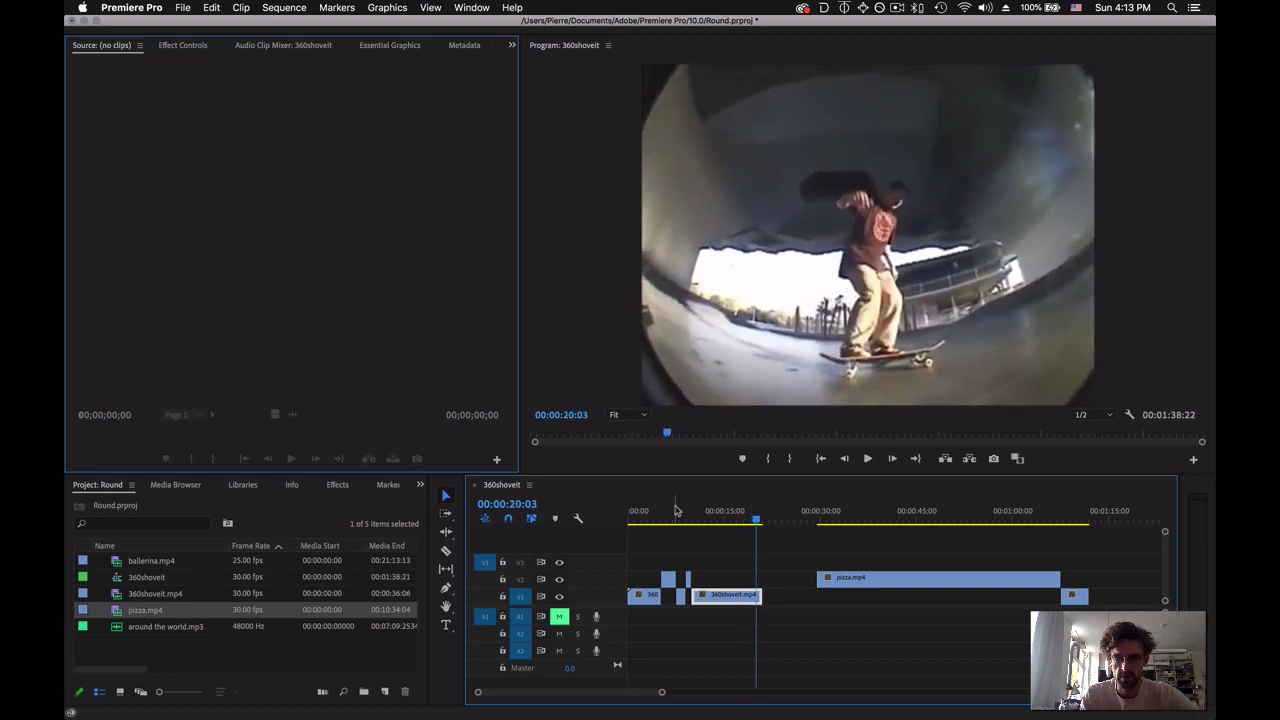
Split the long 360shoveit.mp4 piece on V1 at 00:00:18:09 and delete the part before the cut.
left_click_drag(755, 522, 744, 527)
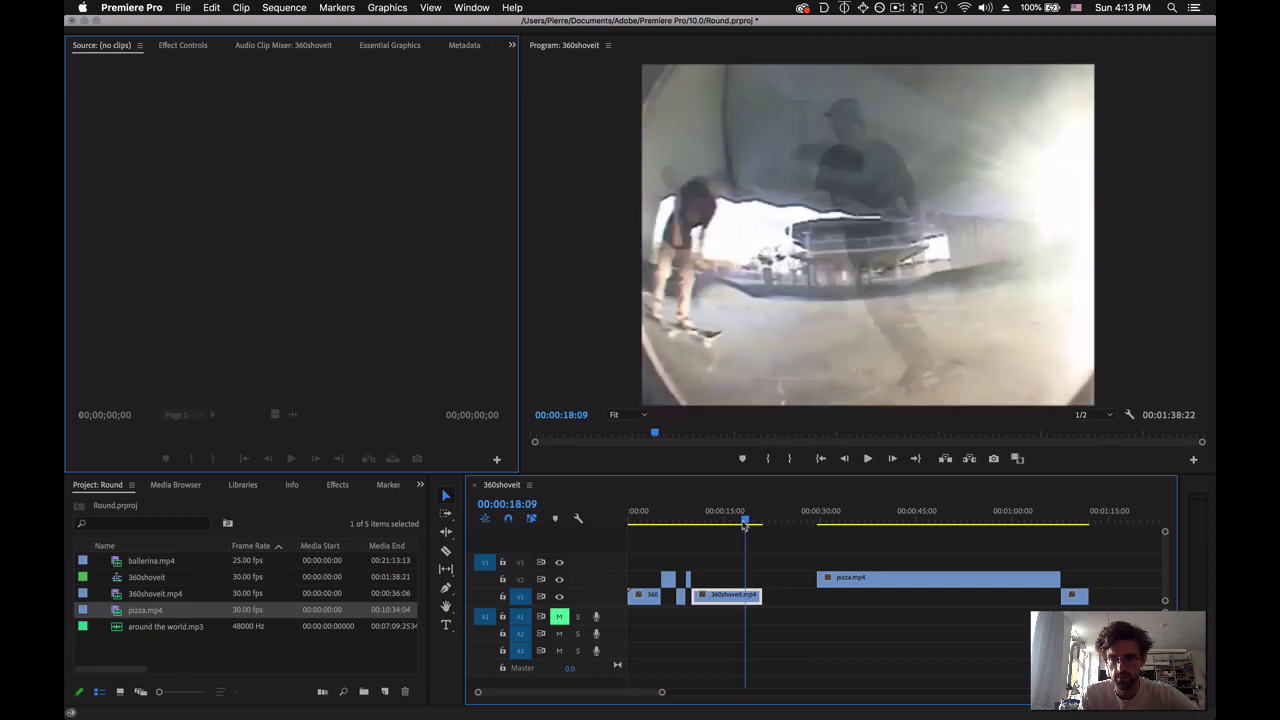
key("c")
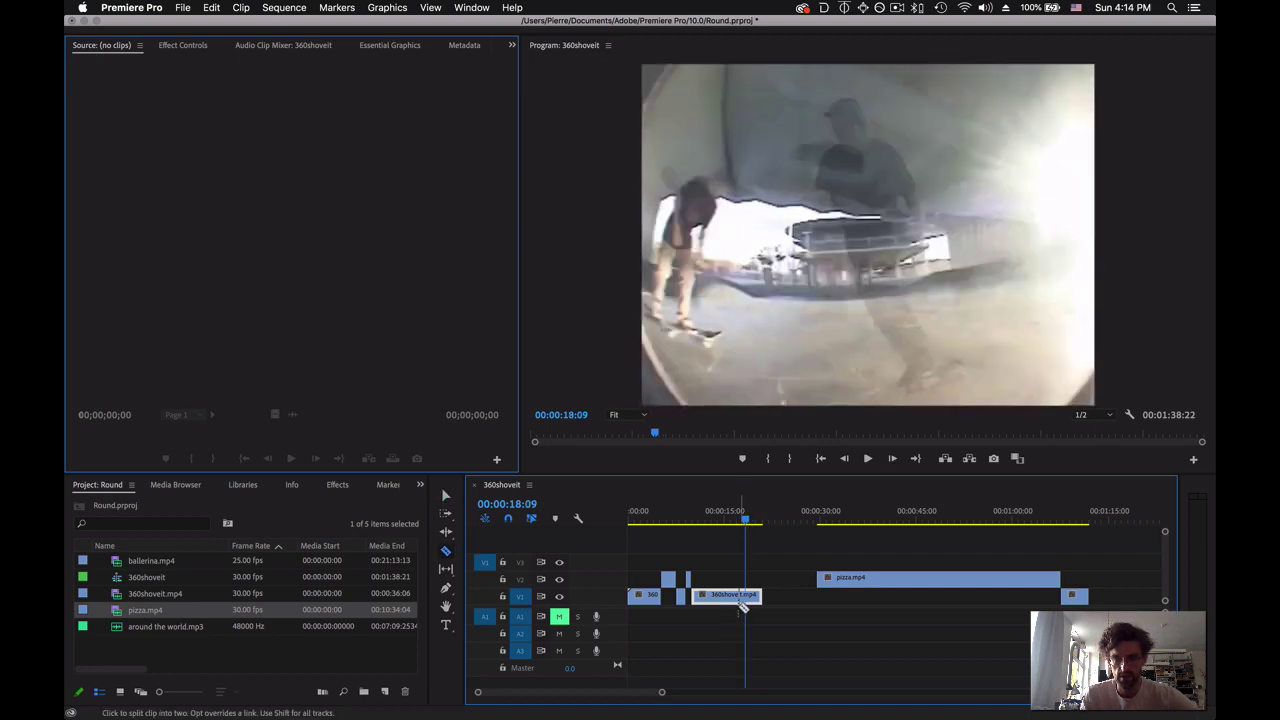
left_click(705, 522)
left_click_drag(705, 522, 701, 523)
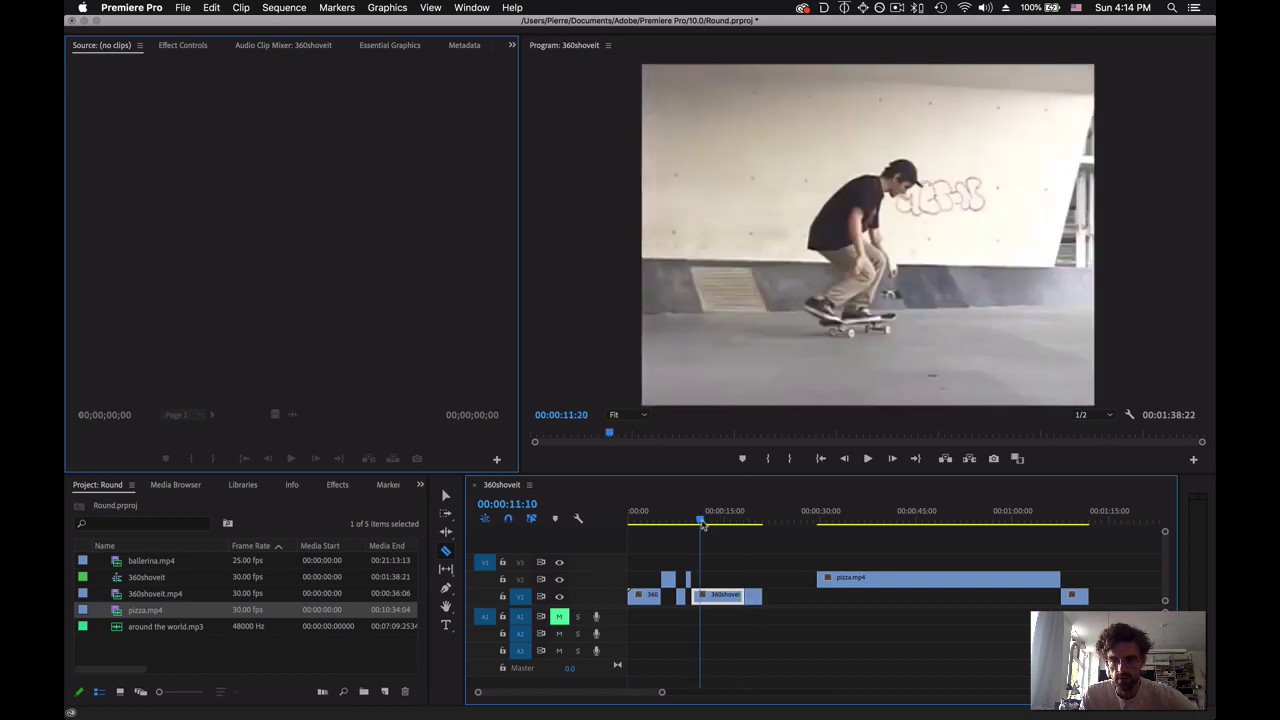
key("Delete")
key("v")
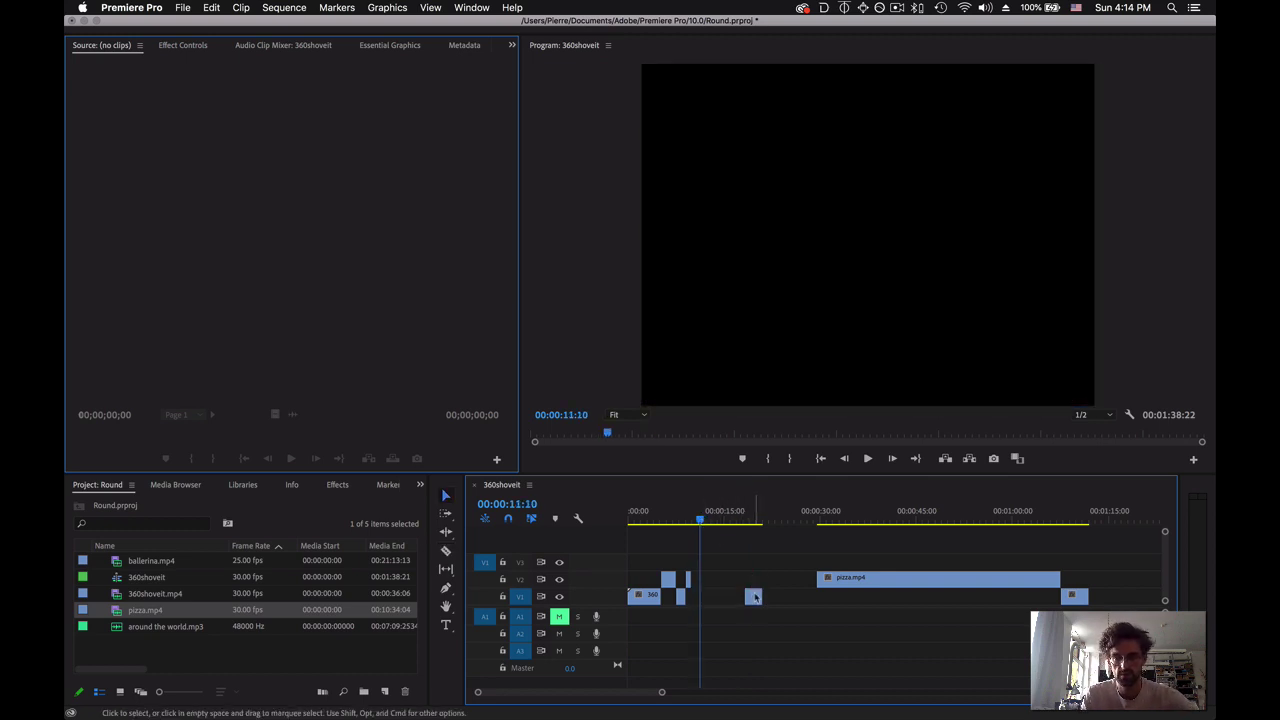
Try lengthening the end of the remaining 360shoveit.mp4 piece, undo it, and move the piece back on V1 to the end of the preceding pizza.mp4 piece.
mouse_move(758, 596)
left_mouse_down()
mouse_move(713, 596)
mouse_move(765, 596)
left_mouse_up()
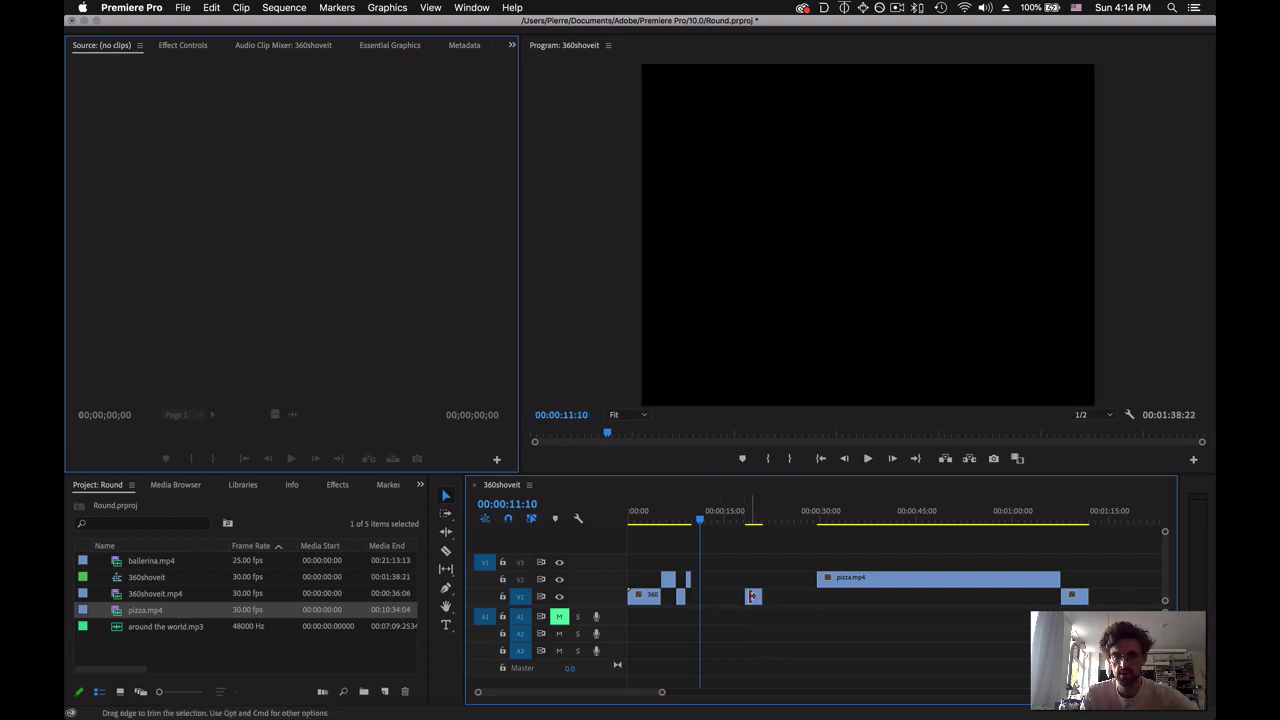
left_click_drag(748, 596, 772, 596)
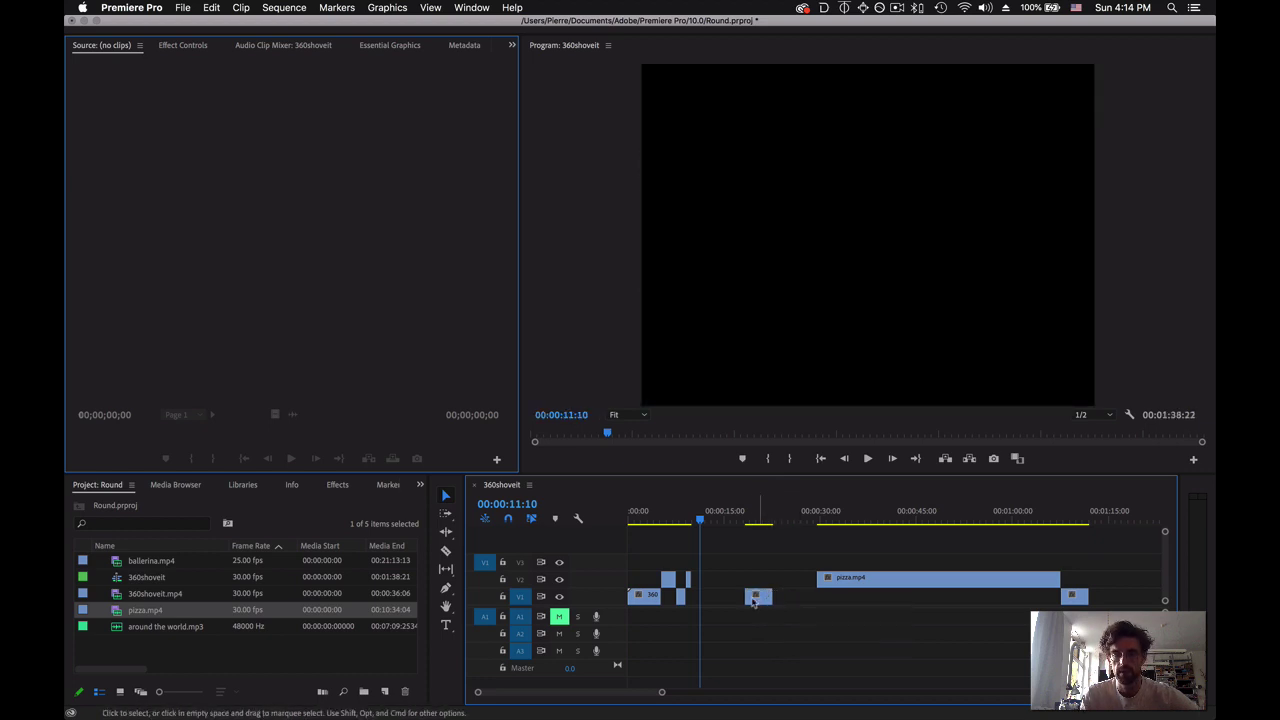
key("super+z")
left_click_drag(754, 601, 700, 598)
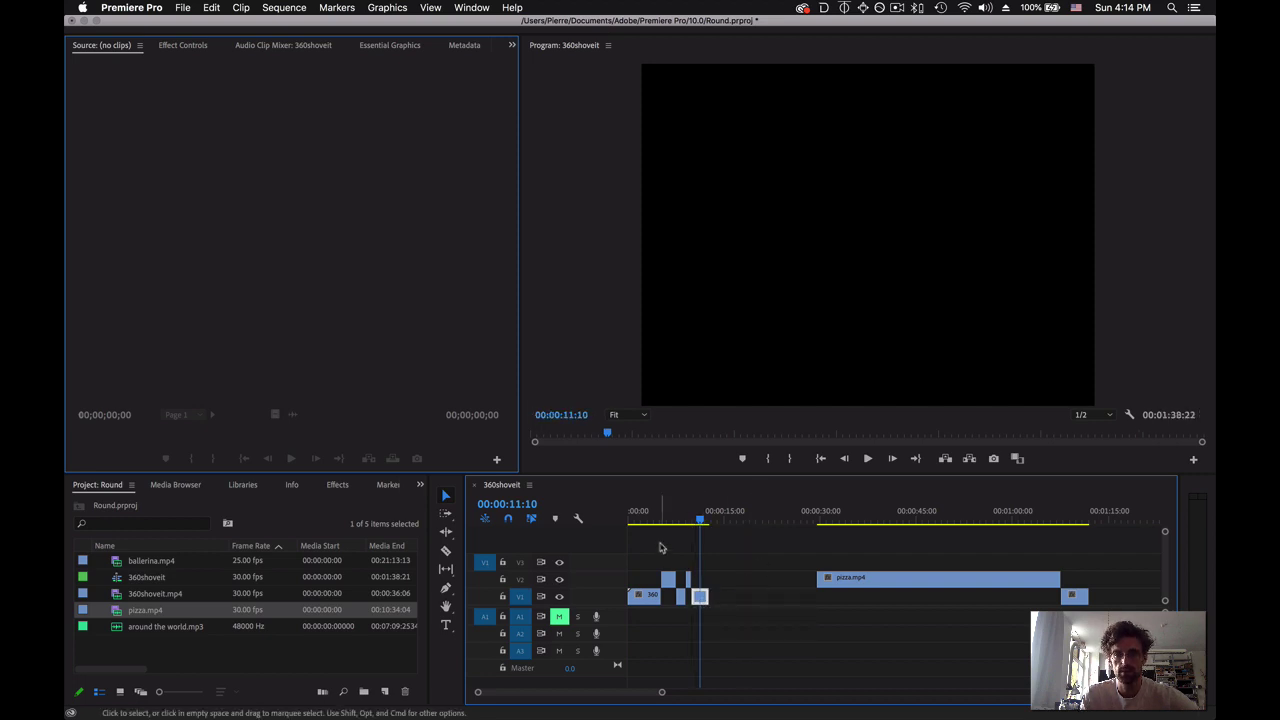
Delete the long pizza.mp4 piece from V2 and move the two later 360shoveit.mp4 pieces earlier on V1, starting at about 00:00:33.
left_click(997, 579)
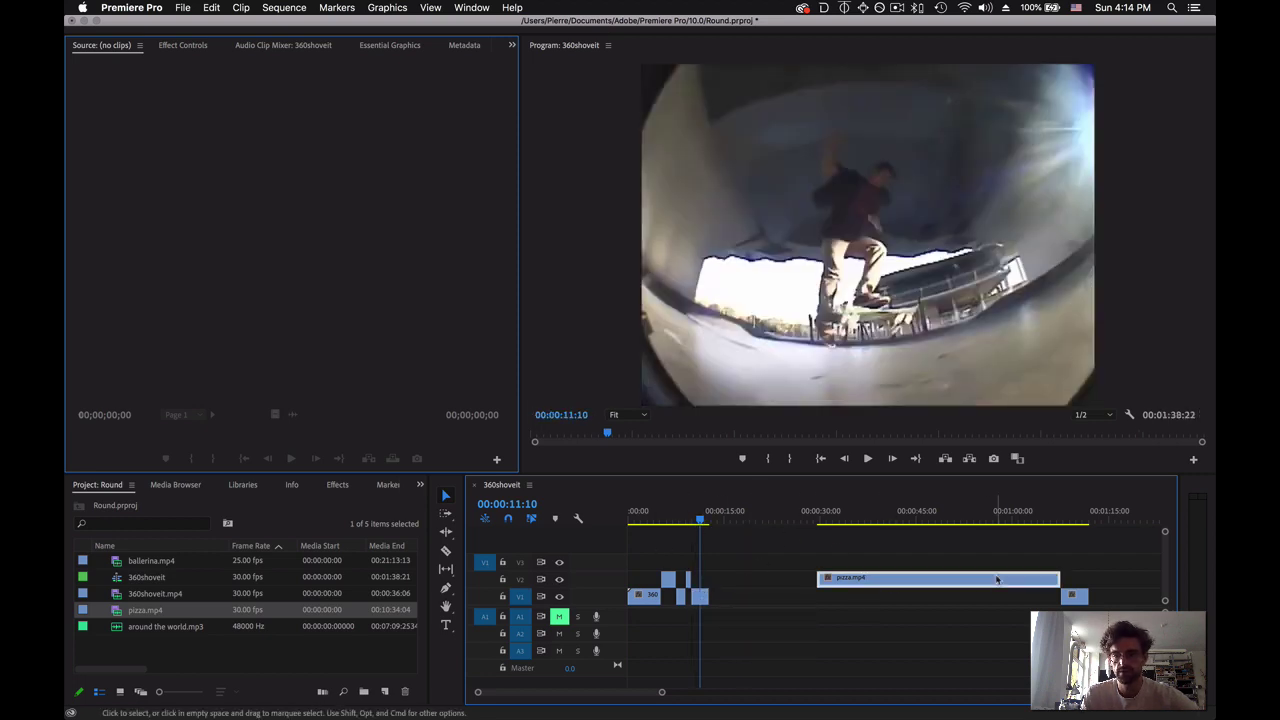
key("Delete")
scroll(1015, 585, "right", 5)
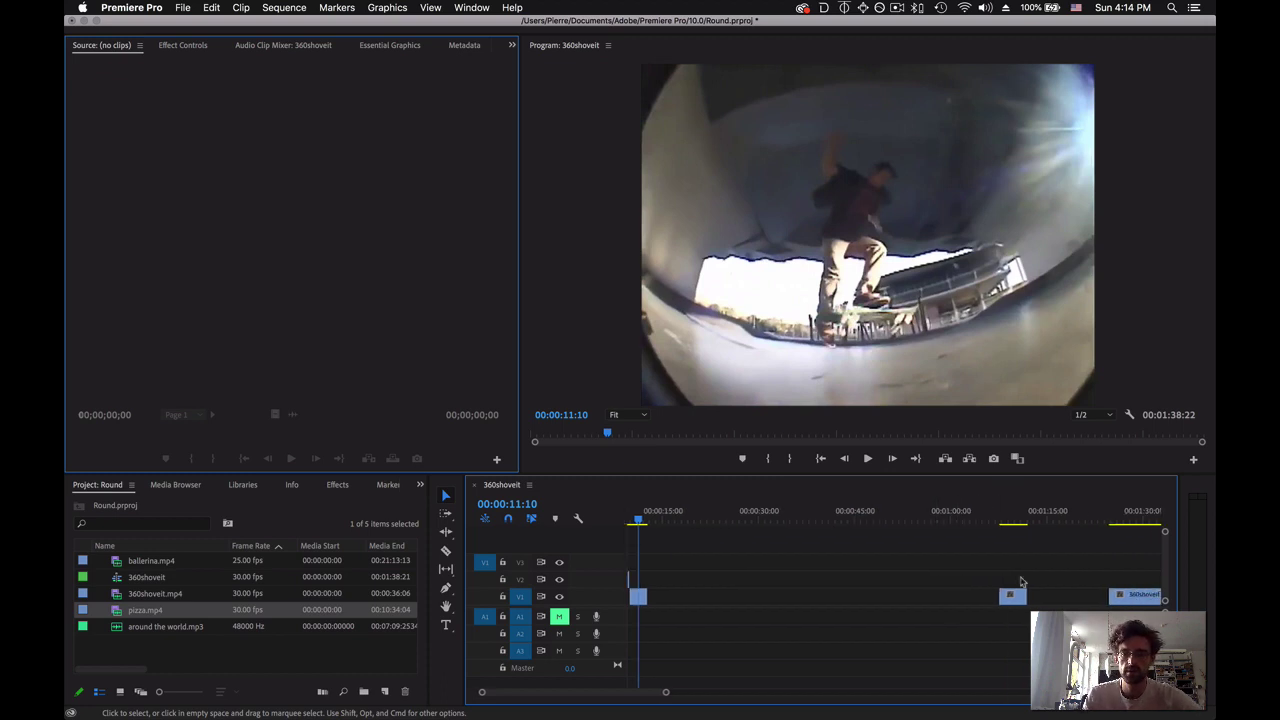
left_click_drag(911, 565, 727, 602)
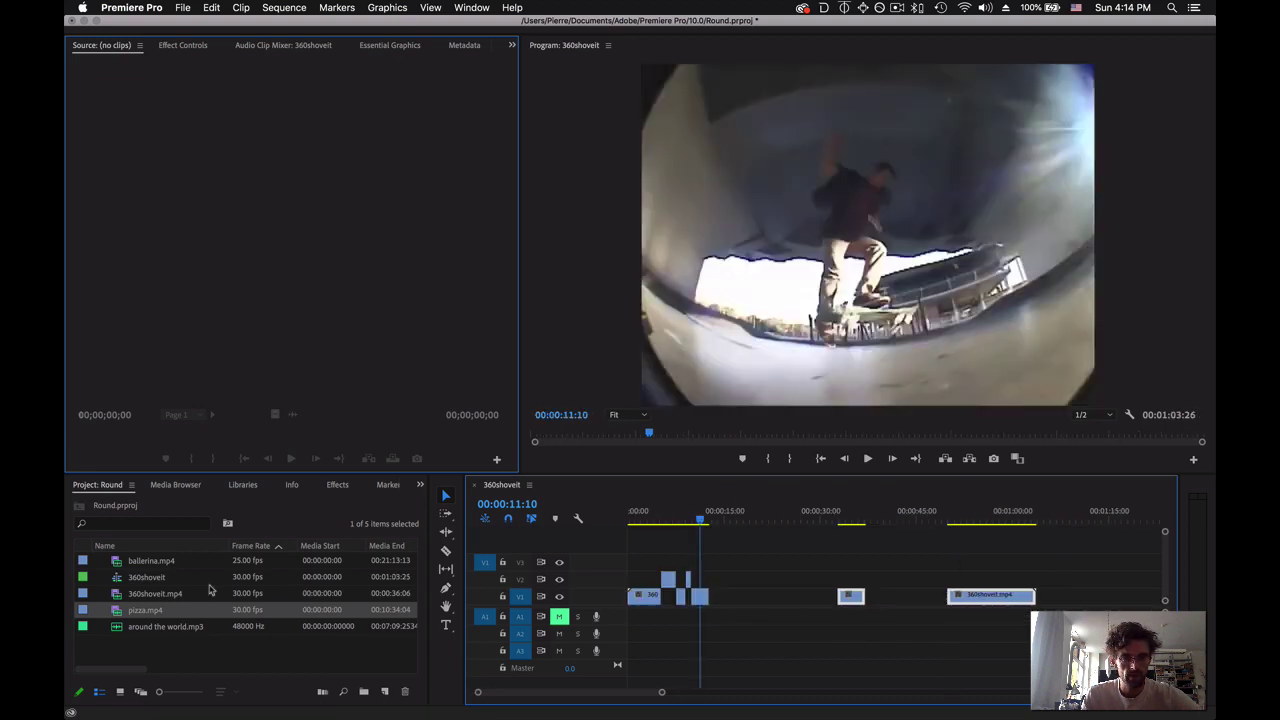
Add ballerina.mp4 to V3 with its audio on A1, starting at the end of the short 360shoveit.mp4 piece.
left_click(138, 563)
left_click_drag(143, 563, 892, 526)
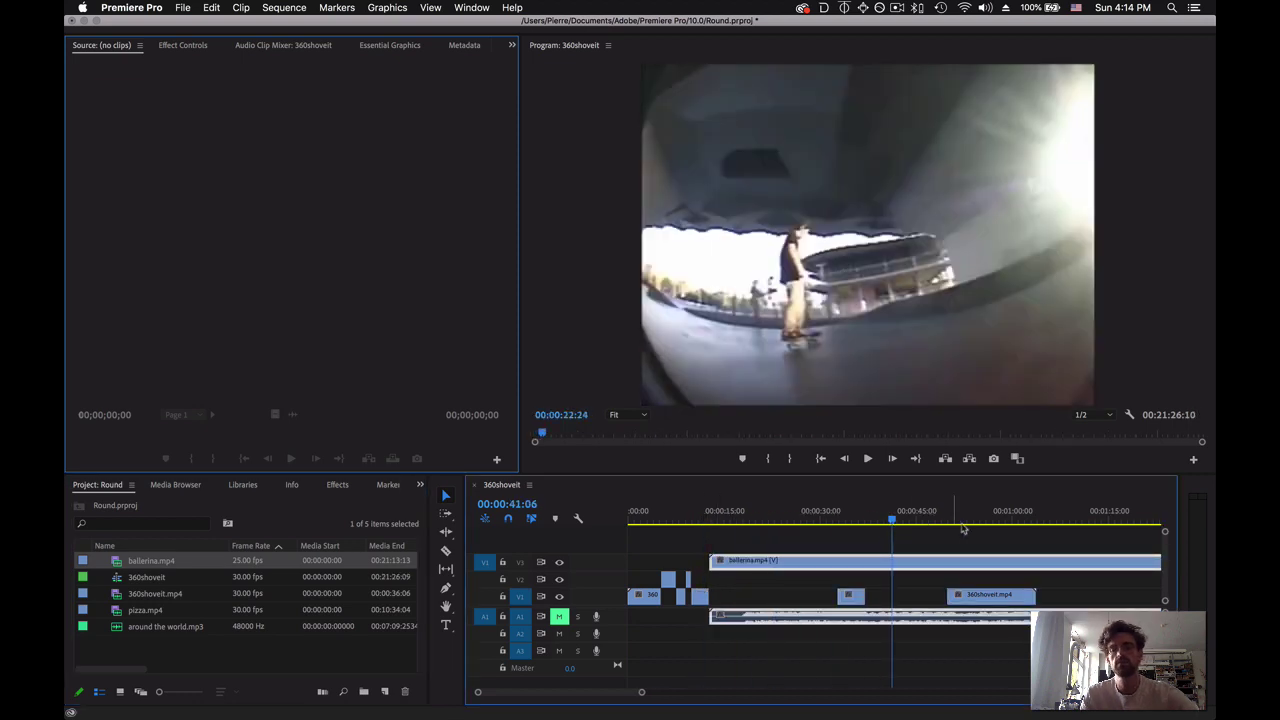
left_click_drag(643, 691, 746, 694)
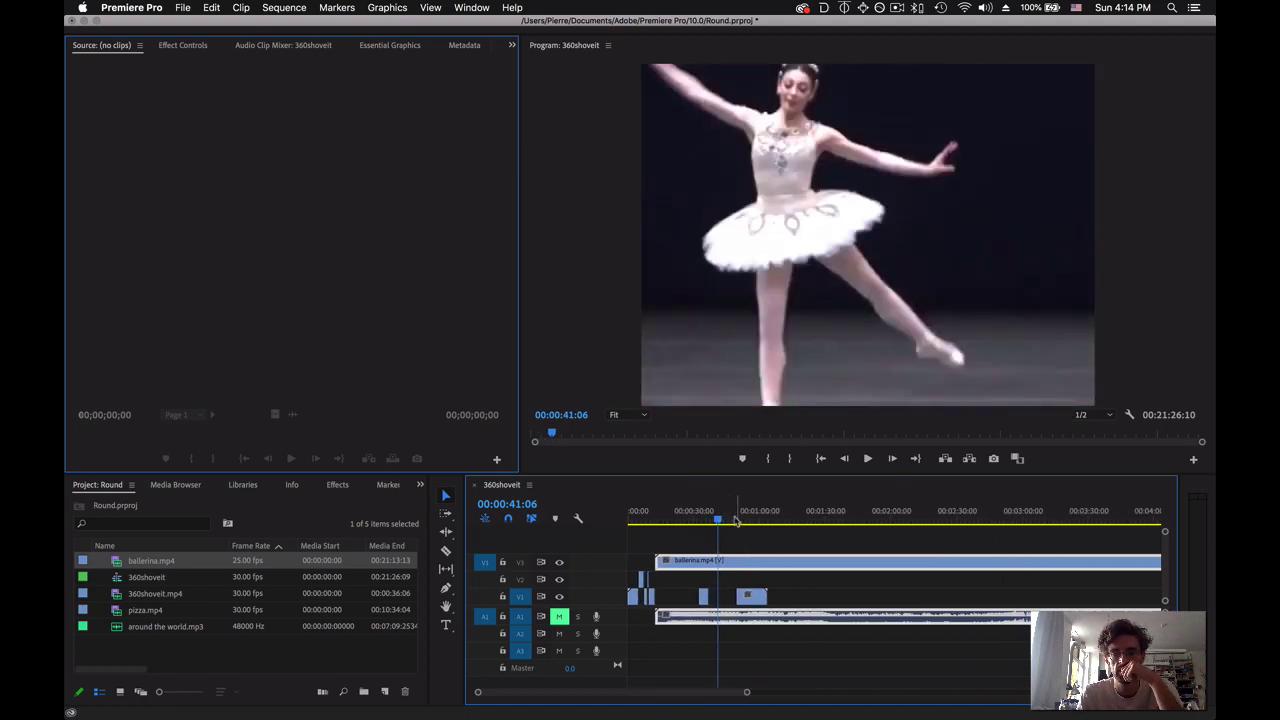
Review the dance footage, split ballerina.mp4 at 00:01:10:03 and delete the part before the cut.
left_click_drag(722, 522, 768, 524)
key("space")
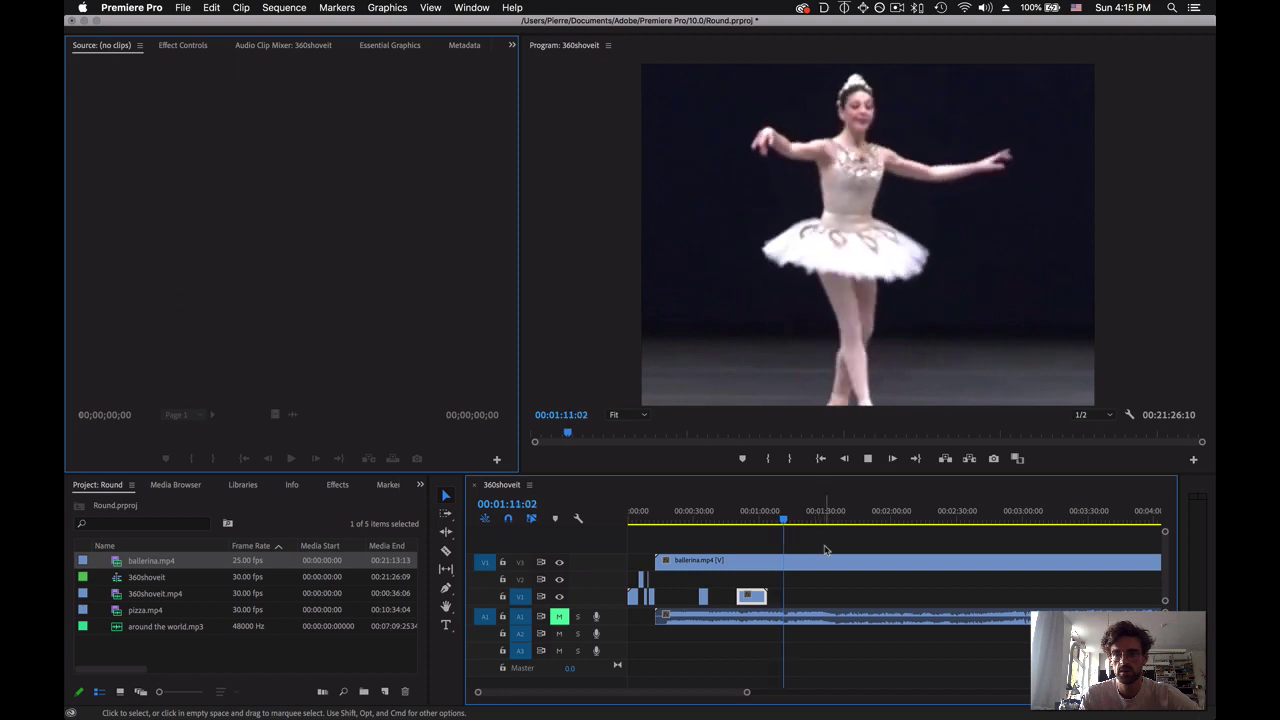
key("space")
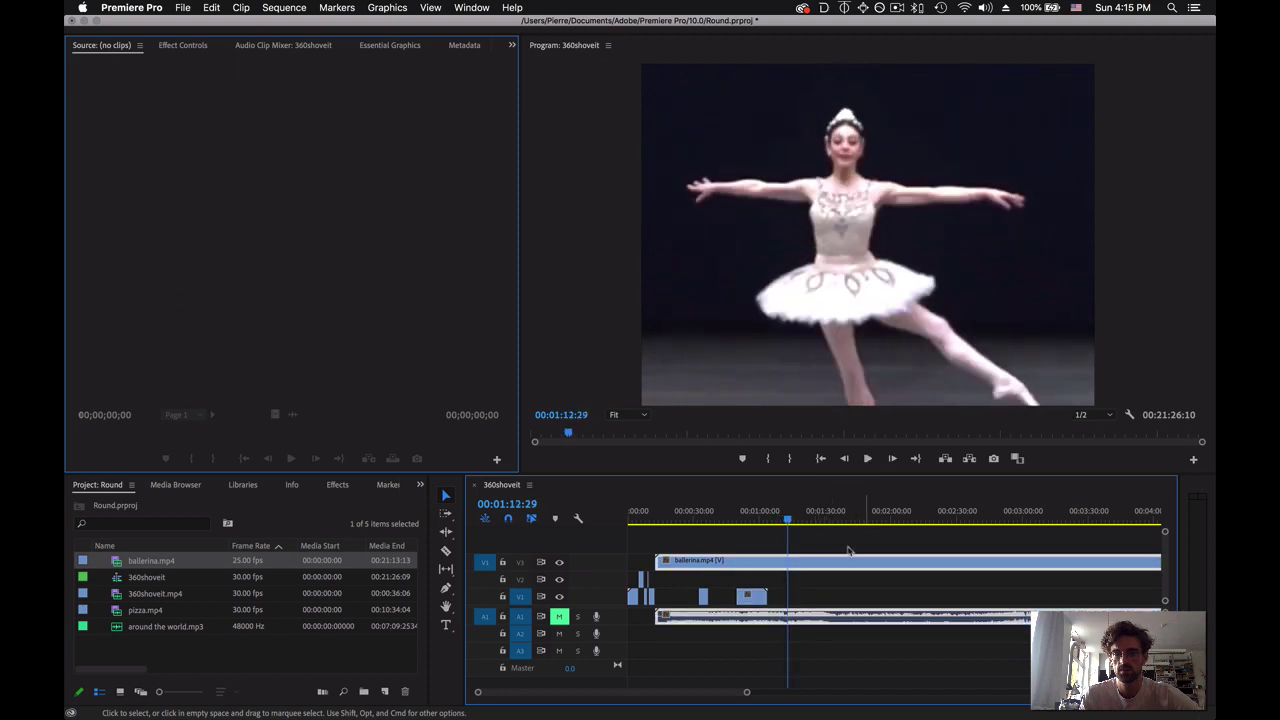
left_click_drag(787, 525, 781, 527)
key("c")
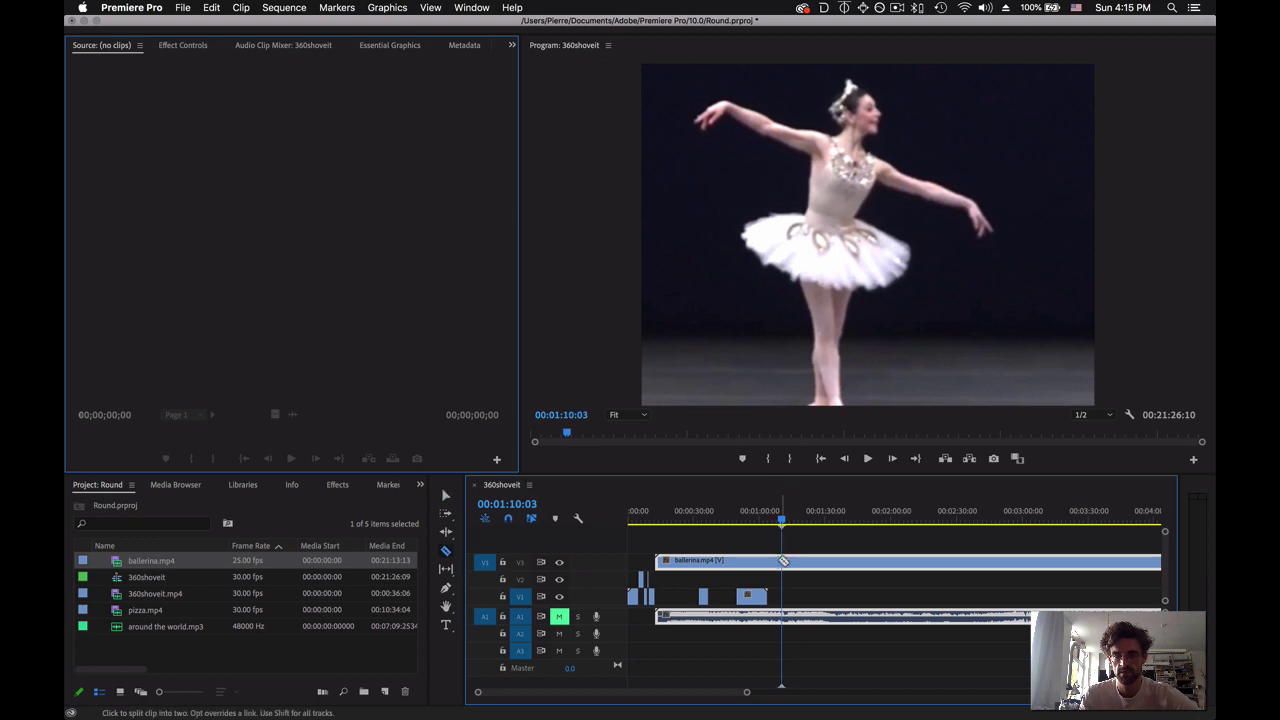
left_click(786, 561)
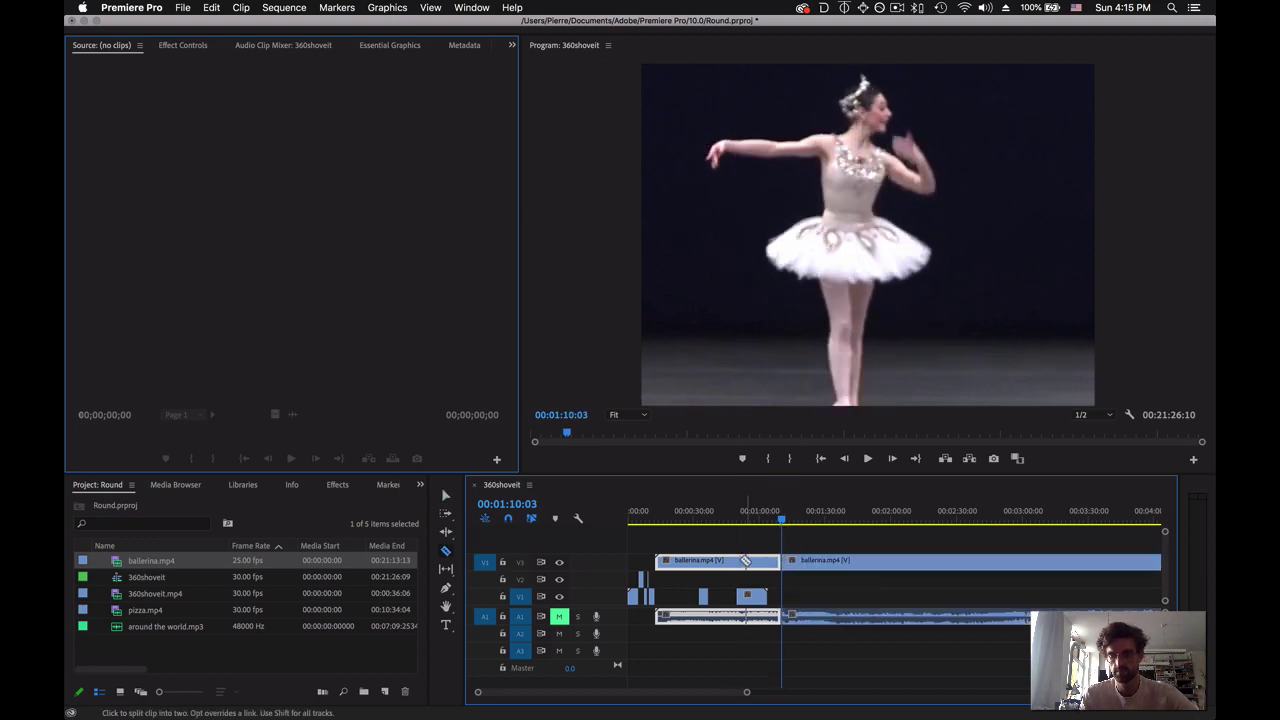
key("Delete")
Split ballerina.mp4 at 00:01:17:21, moving the short piece to V2 after the edited clips and the next 360shoveit.mp4 piece behind it on V1.
left_click_drag(782, 523, 798, 524)
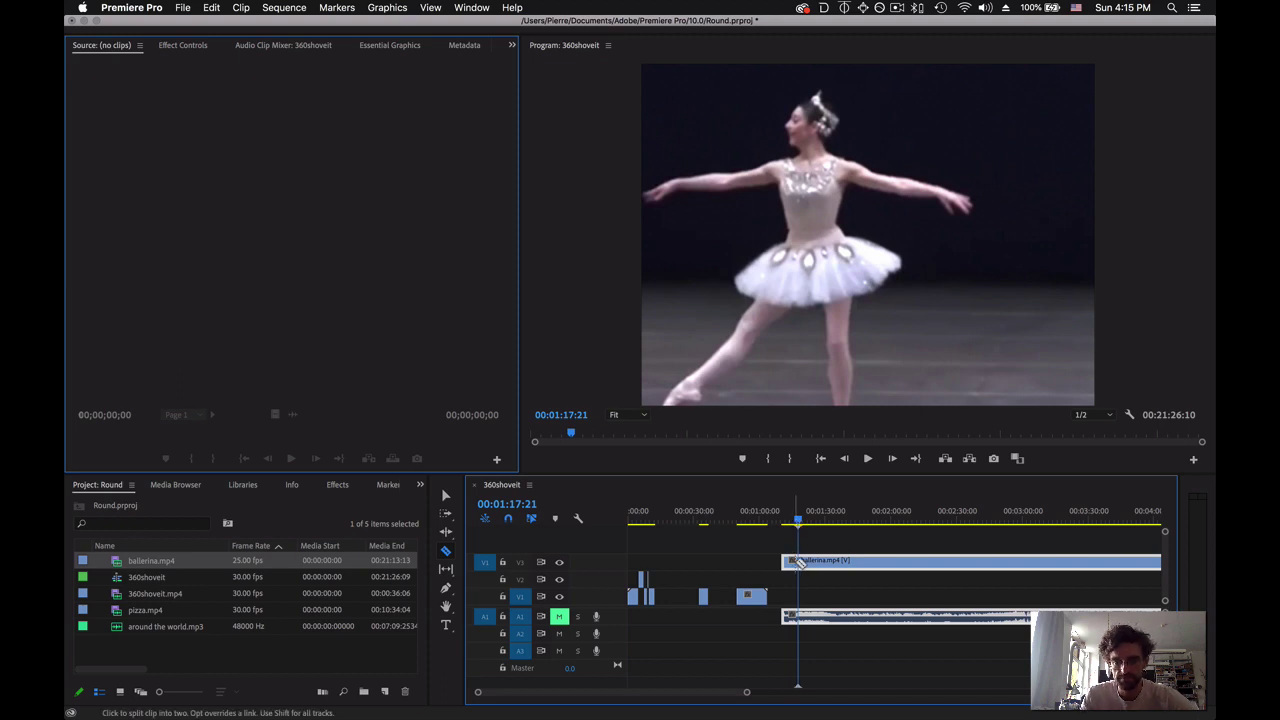
left_click(802, 561)
key("v")
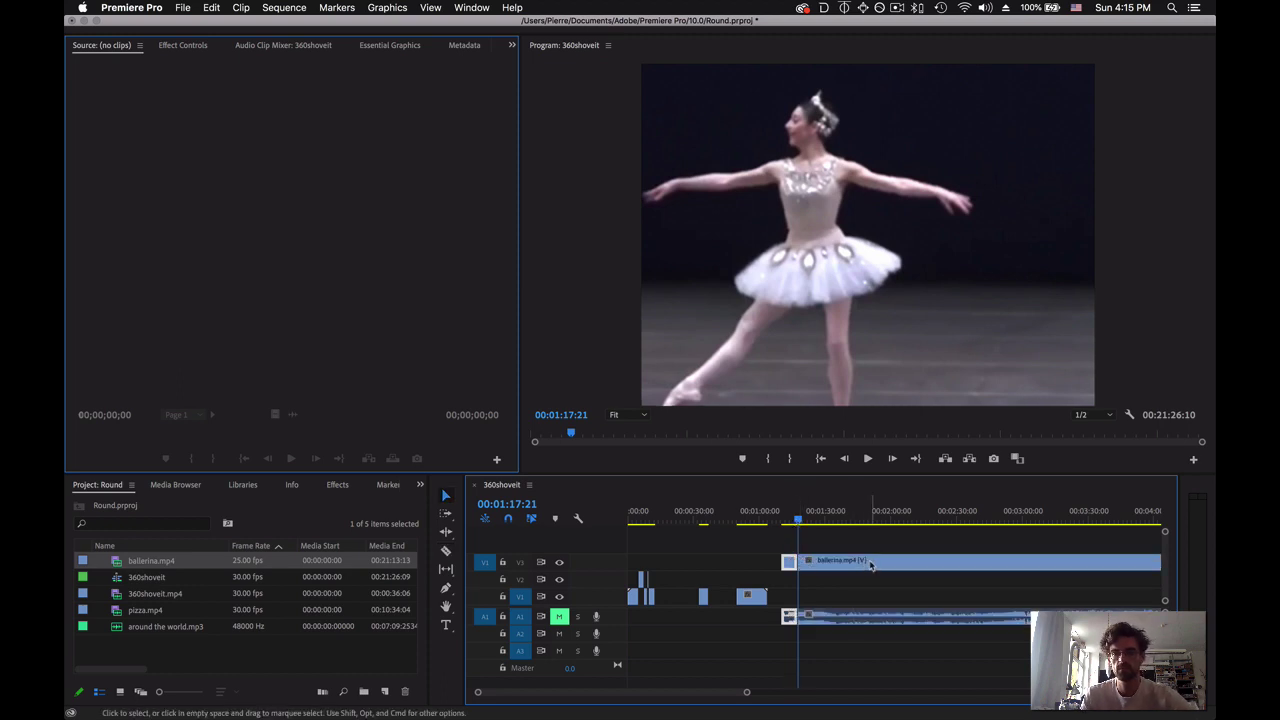
left_click_drag(790, 565, 680, 605)
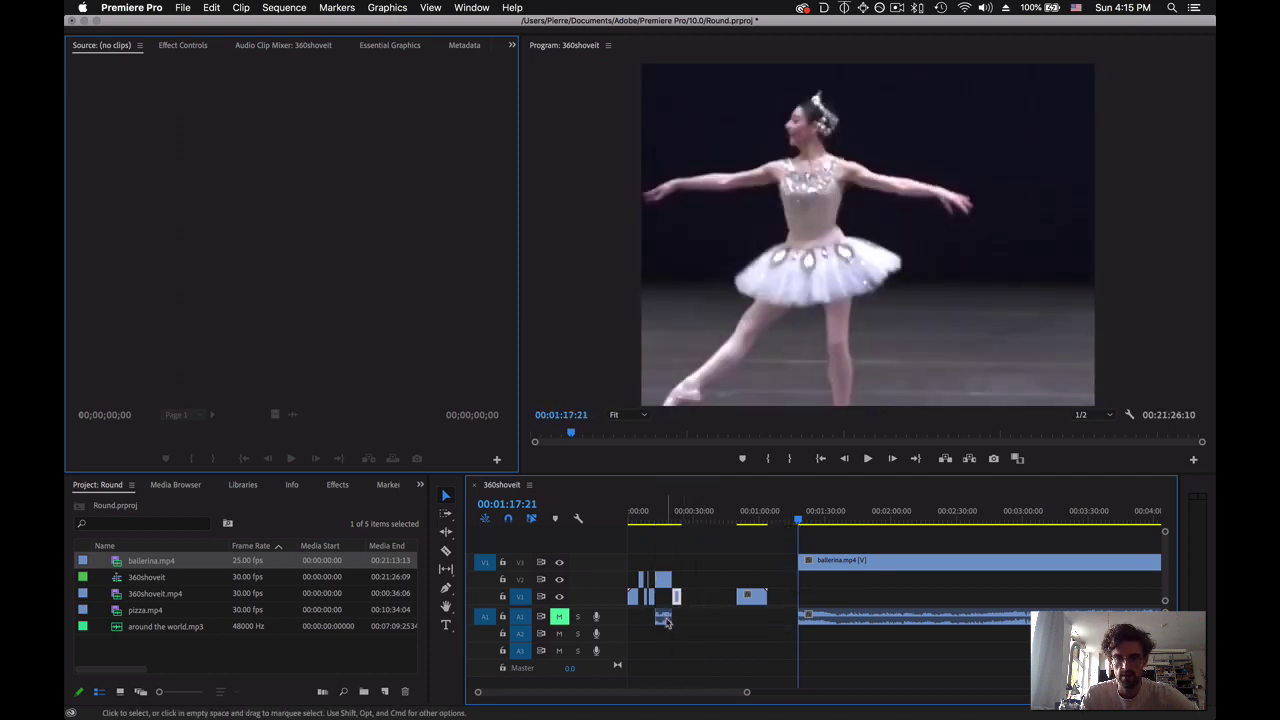
Unlink the short ballerina.mp4 piece's audio on A1 from its video and remove the audio.
right_click(663, 618)
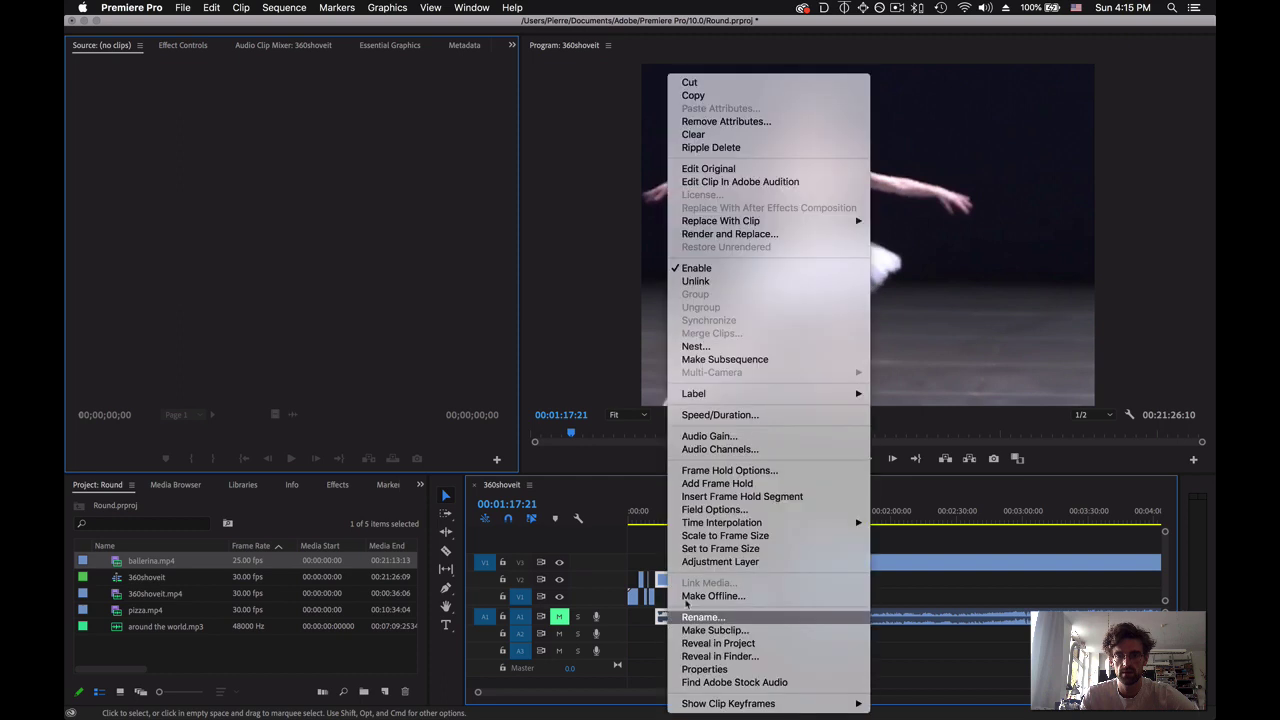
left_click(749, 281)
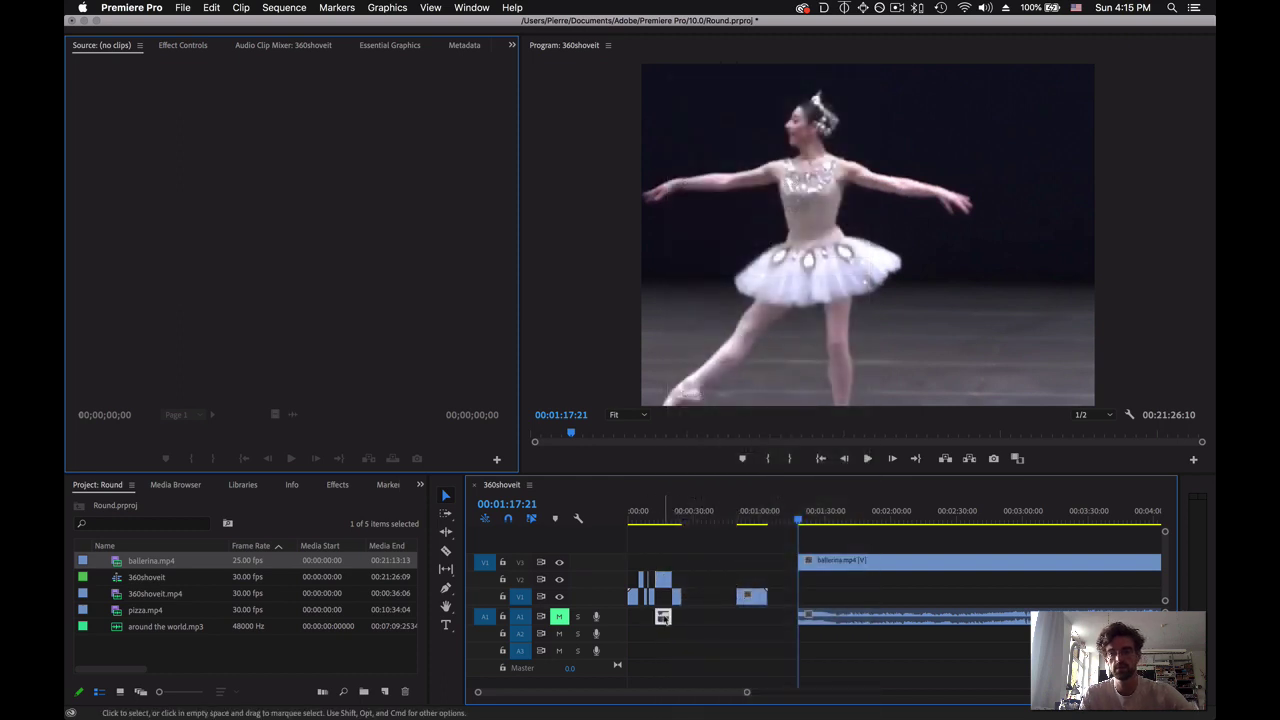
Play the sequence from the start and split the short ballerina.mp4 piece on V2 at 00:00:15:15.
left_click_drag(799, 523, 624, 533)
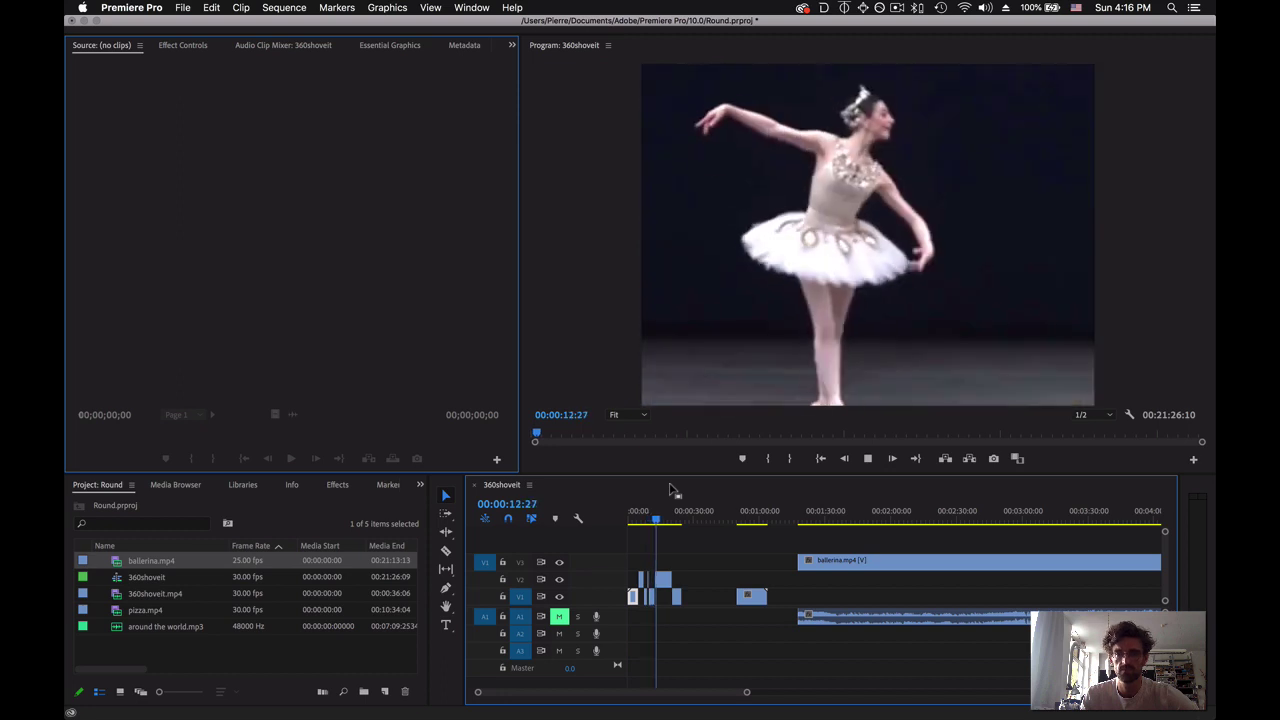
key("space")
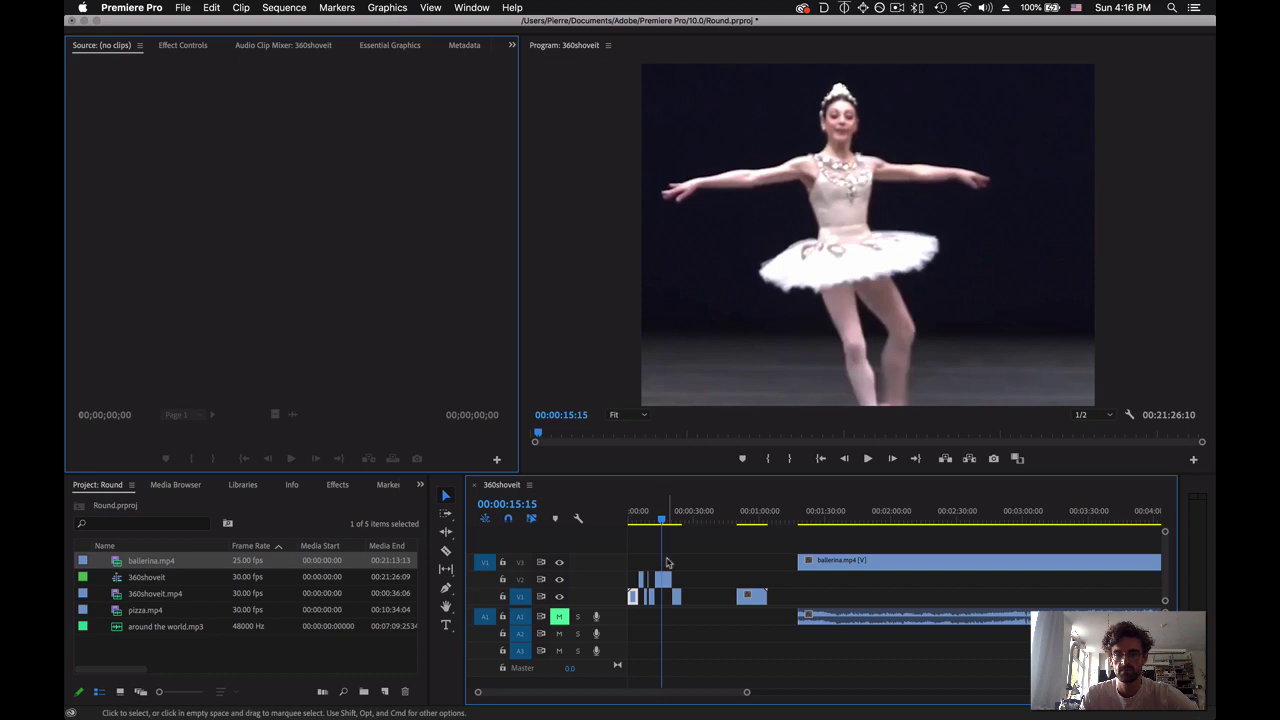
key("c")
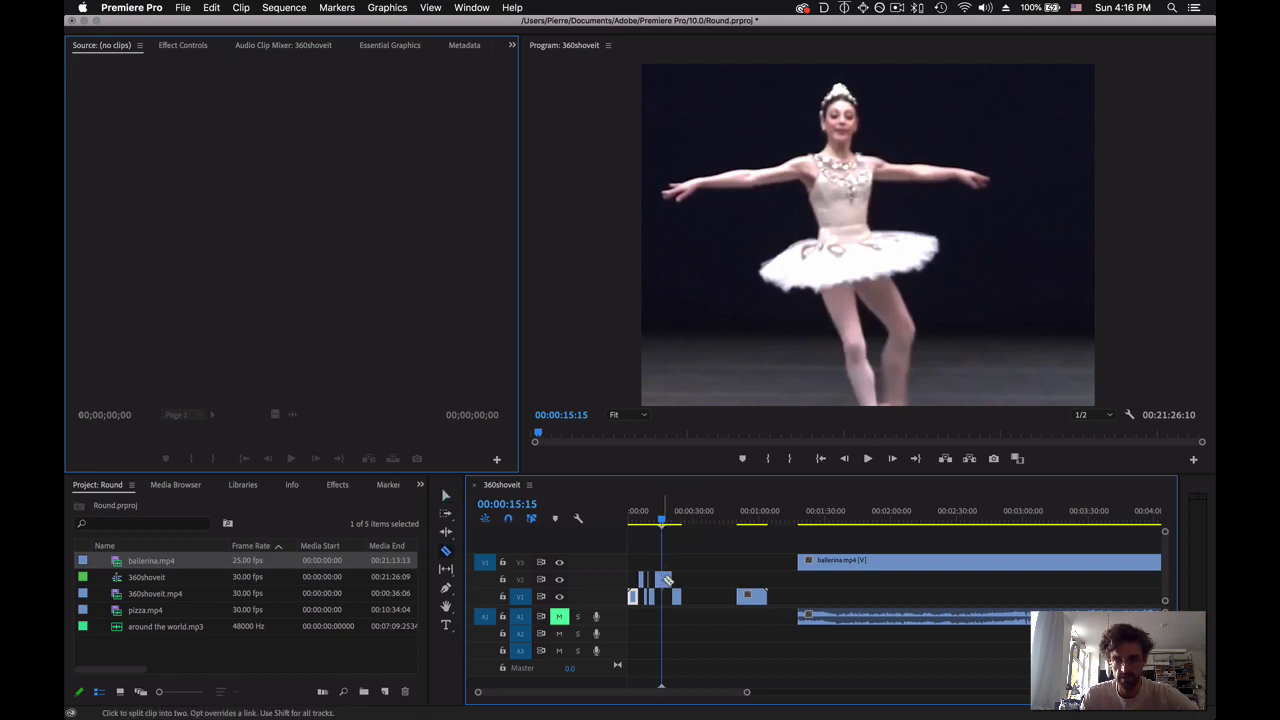
left_click(666, 581)
Place the 360shoveit.mp4 piece on V1 right after the first ballerina.mp4 piece and the second ballerina.mp4 piece behind it on V2.
key("v")
mouse_move(663, 583)
left_mouse_down()
mouse_move(690, 585)
mouse_move(672, 601)
left_mouse_up()
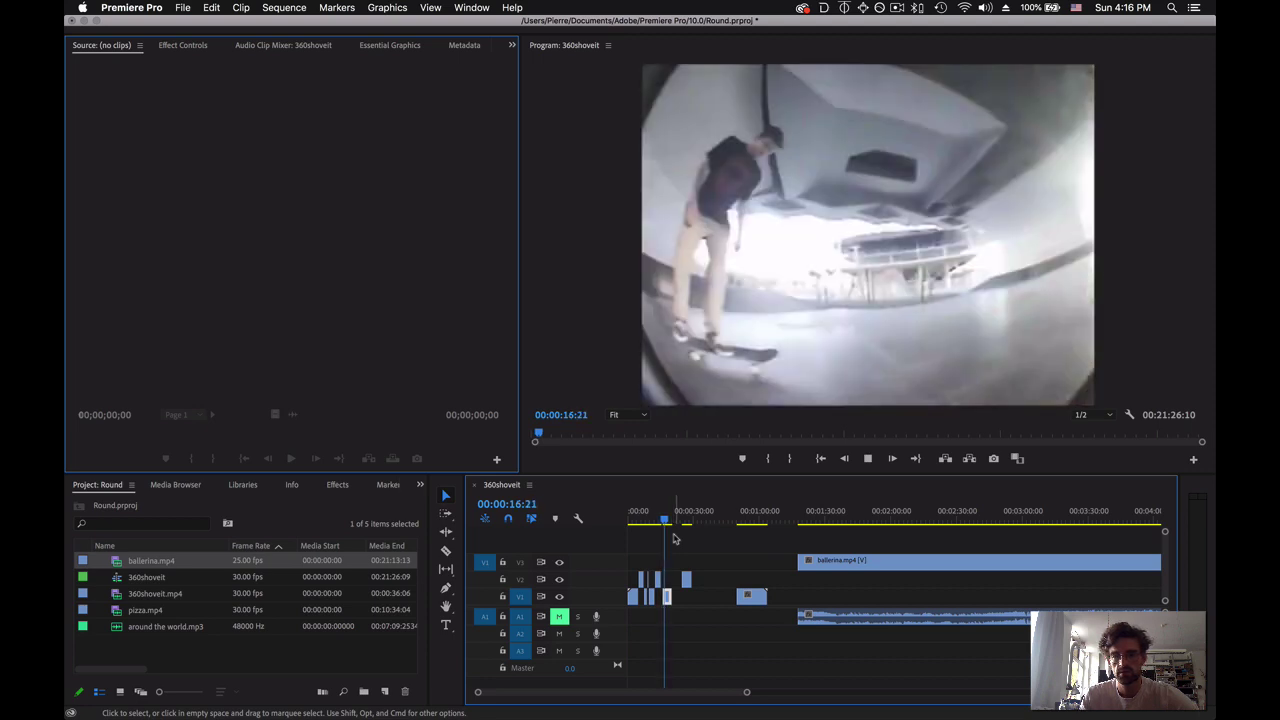
key("space")
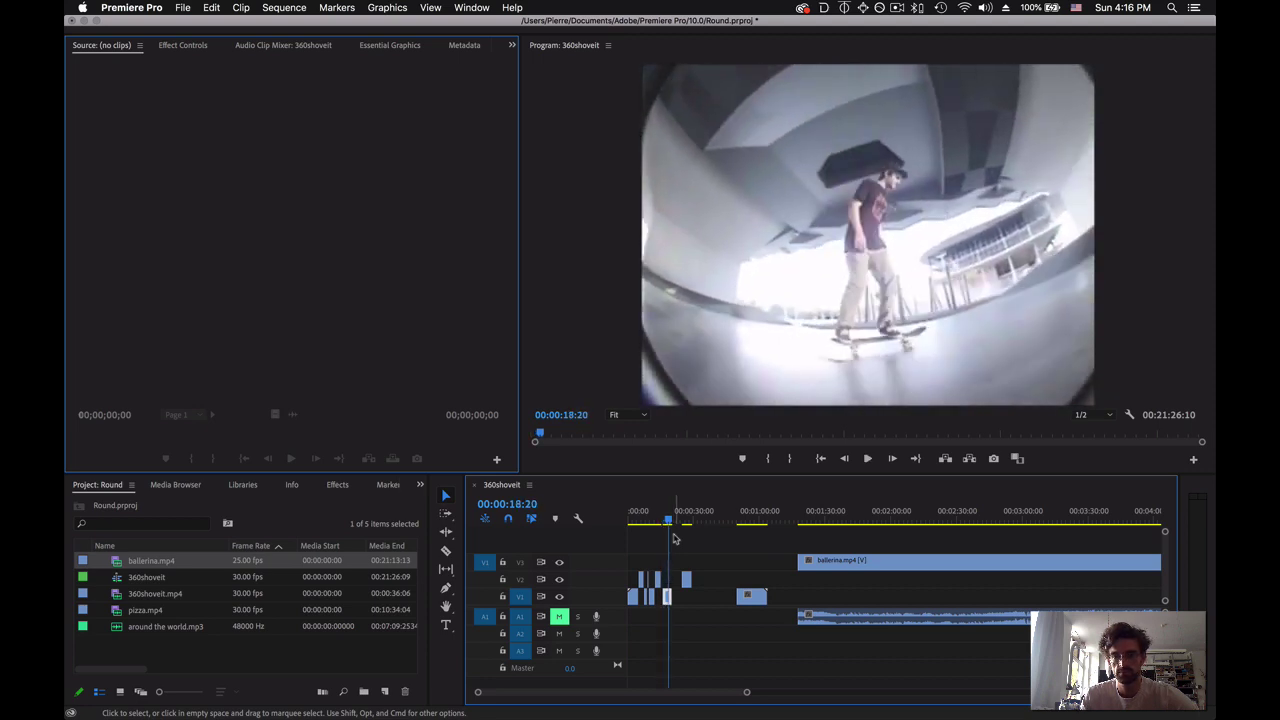
left_click_drag(683, 578, 688, 586)
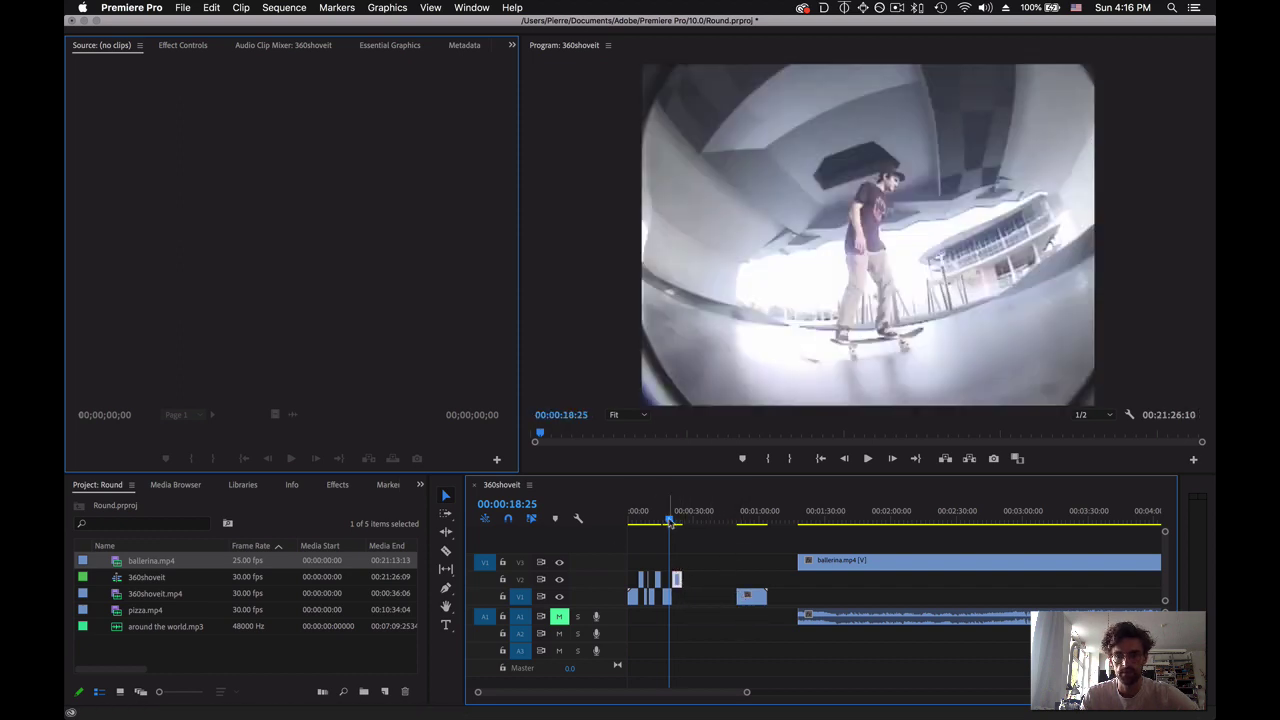
Play back the edited sequence from its beginning to check the cuts between the skateboarding, pizza and ballerina pieces.
left_click_drag(669, 521, 593, 524)
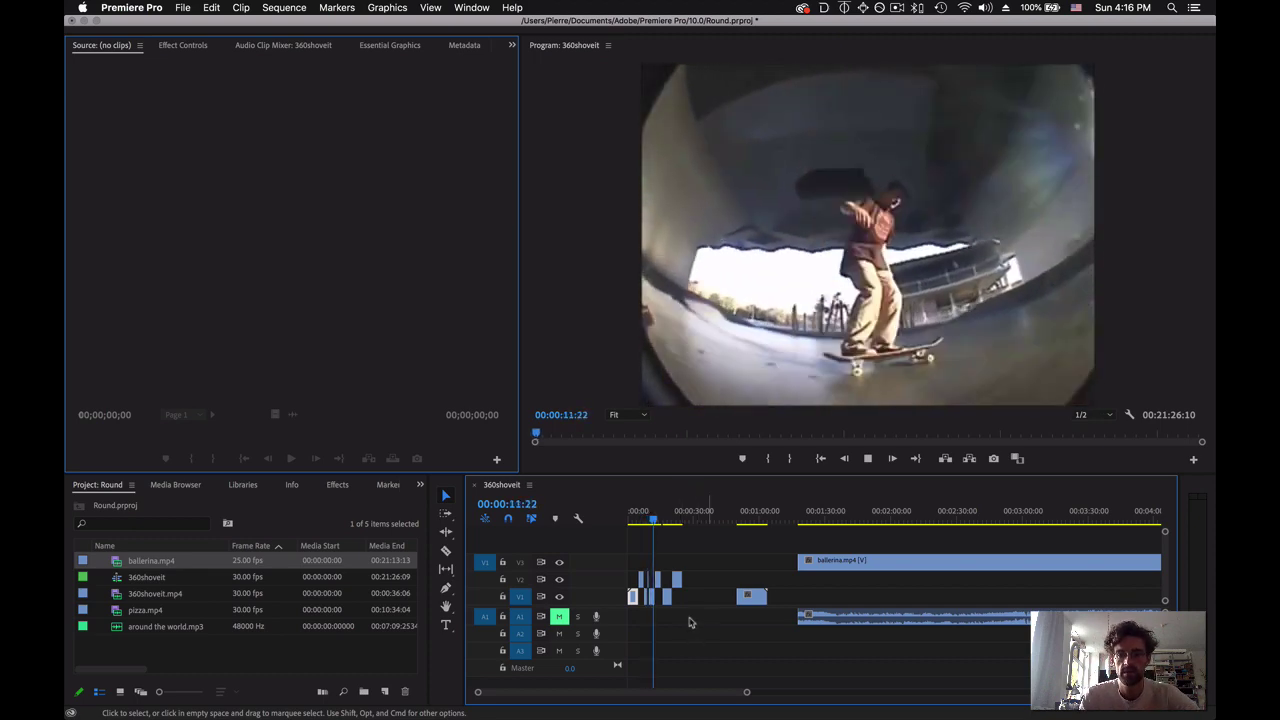
left_click(746, 692)
left_click_drag(746, 692, 612, 692)
left_click(652, 520)
key("space")
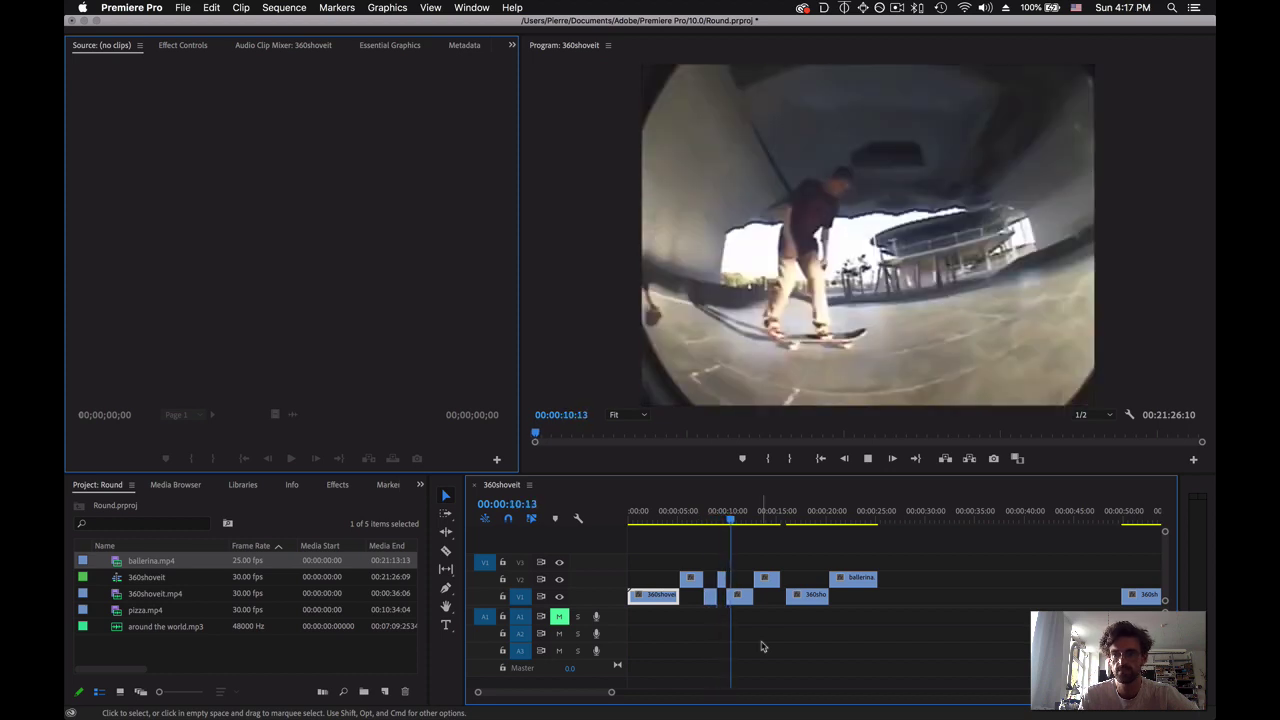
Move the clips after the second pizza.mp4 piece later, extend that piece's end on V2 to about 00:00:10:25, and play it back.
left_click(738, 594)
left_click_drag(745, 554, 846, 614)
mouse_move(752, 596)
left_mouse_down()
mouse_move(776, 597)
mouse_move(735, 579)
left_mouse_up()
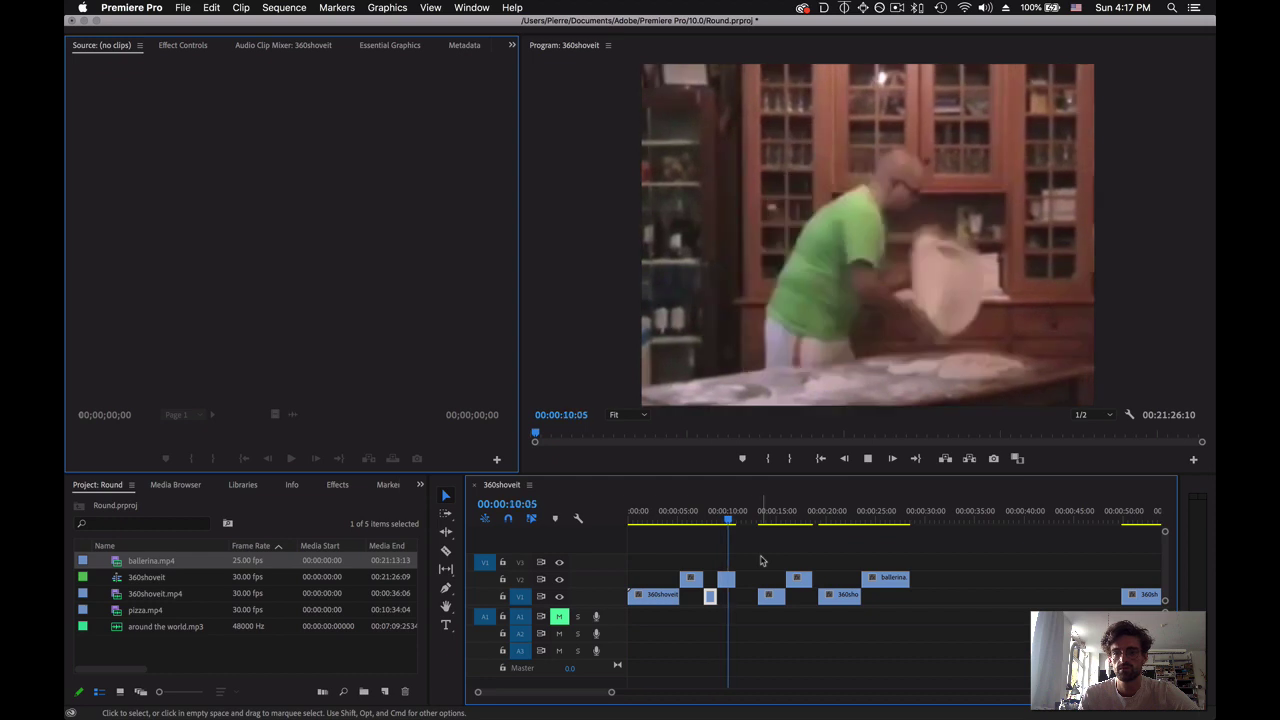
key("space")
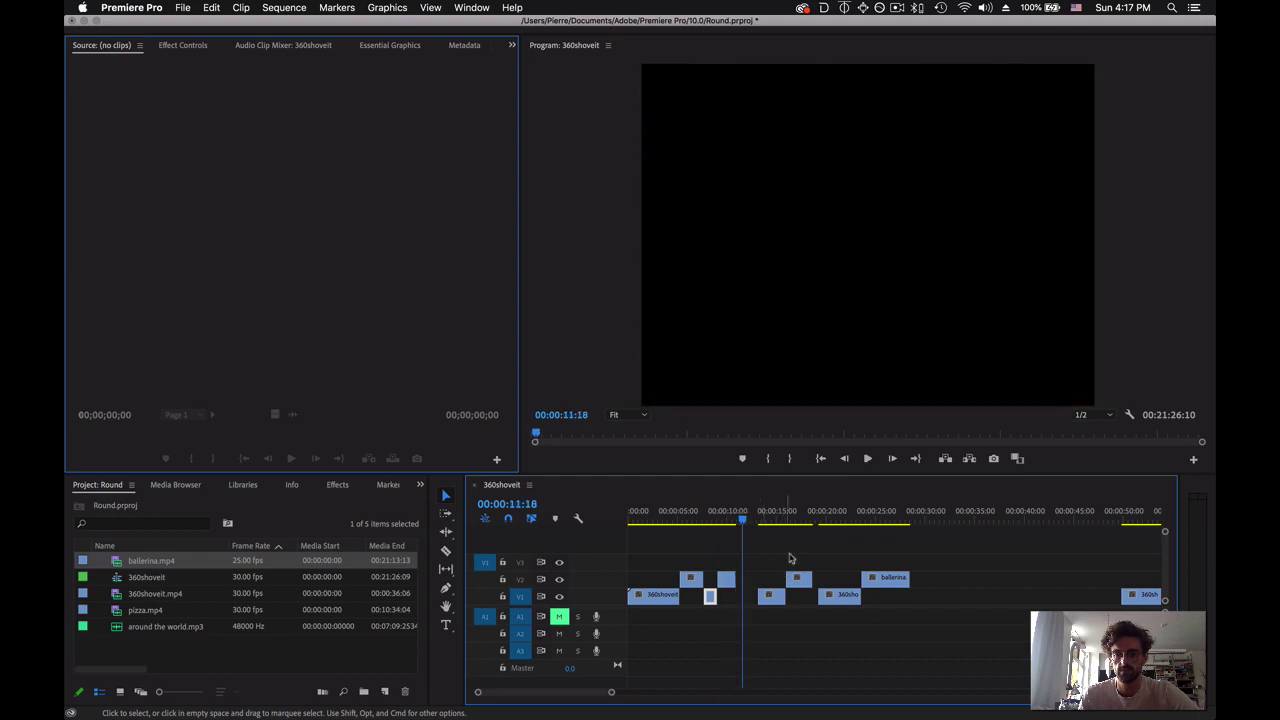
left_click_drag(782, 597, 748, 596)
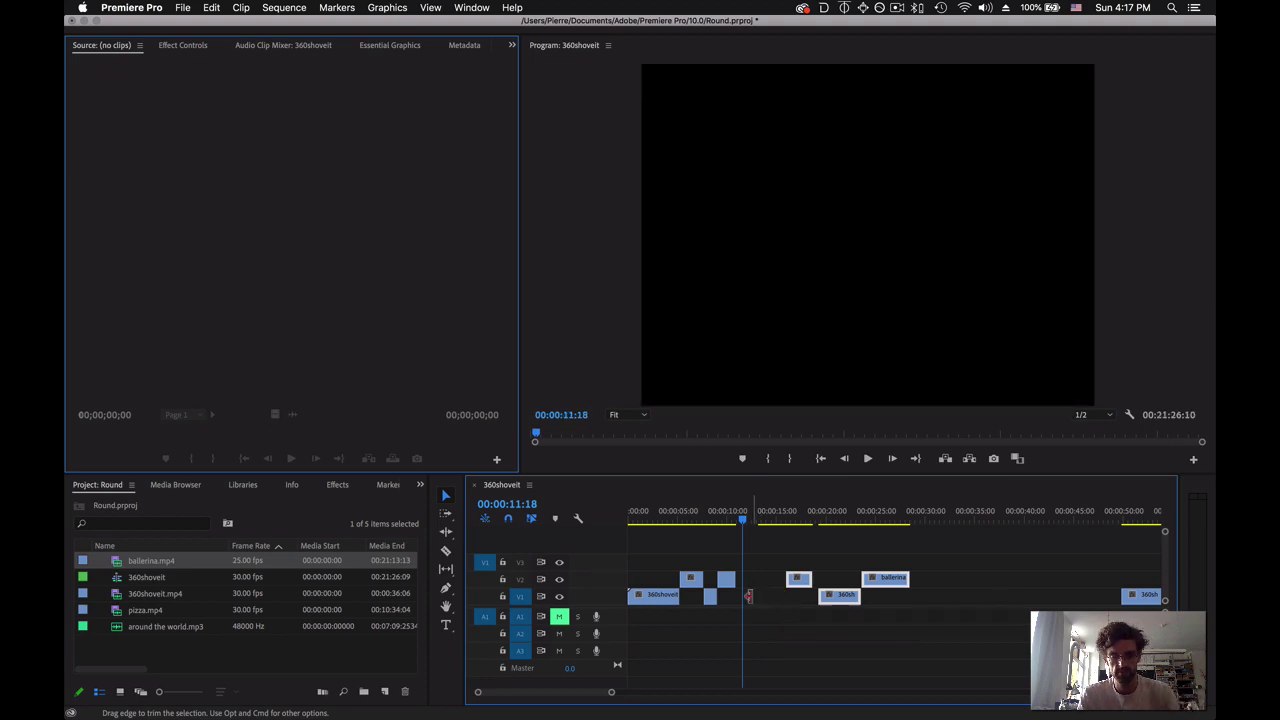
left_click_drag(760, 550, 886, 606)
mouse_move(779, 600)
left_mouse_down()
mouse_move(751, 603)
mouse_move(760, 614)
left_mouse_up()
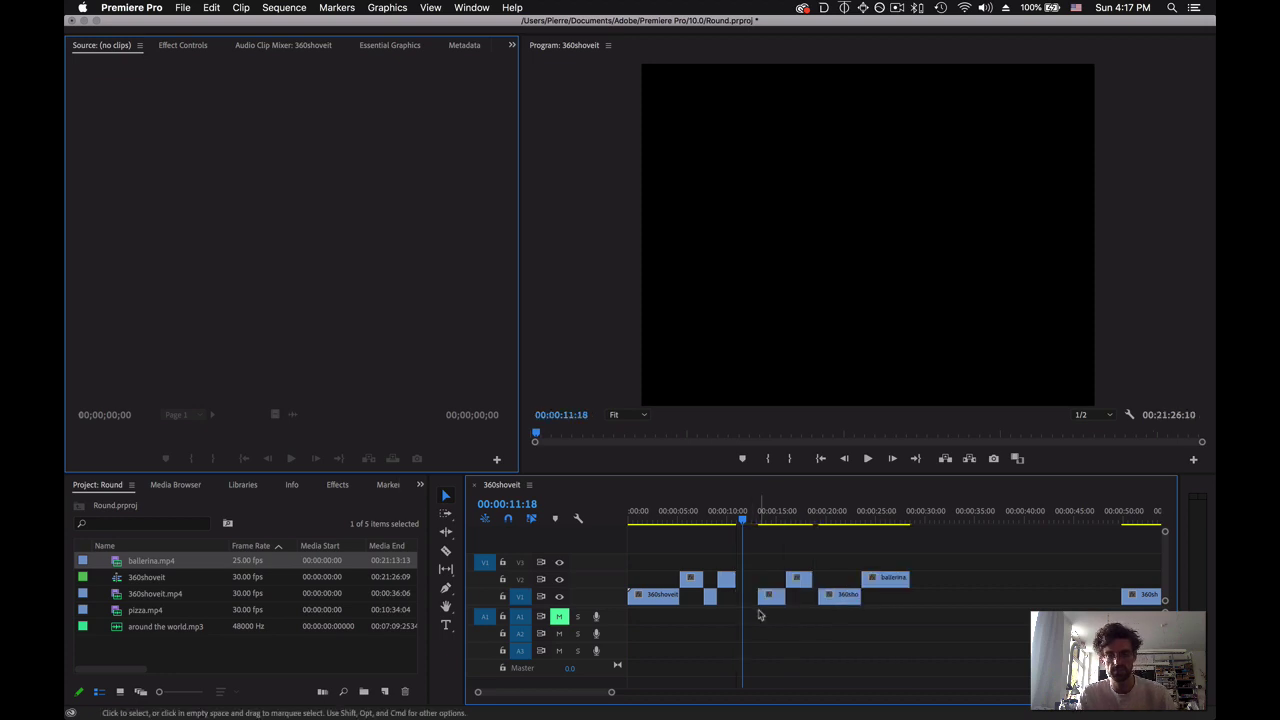
Move the following group of 360shoveit.mp4 and ballerina.mp4 clips earlier together to the end of the extended pizza.mp4 piece.
left_click(726, 514)
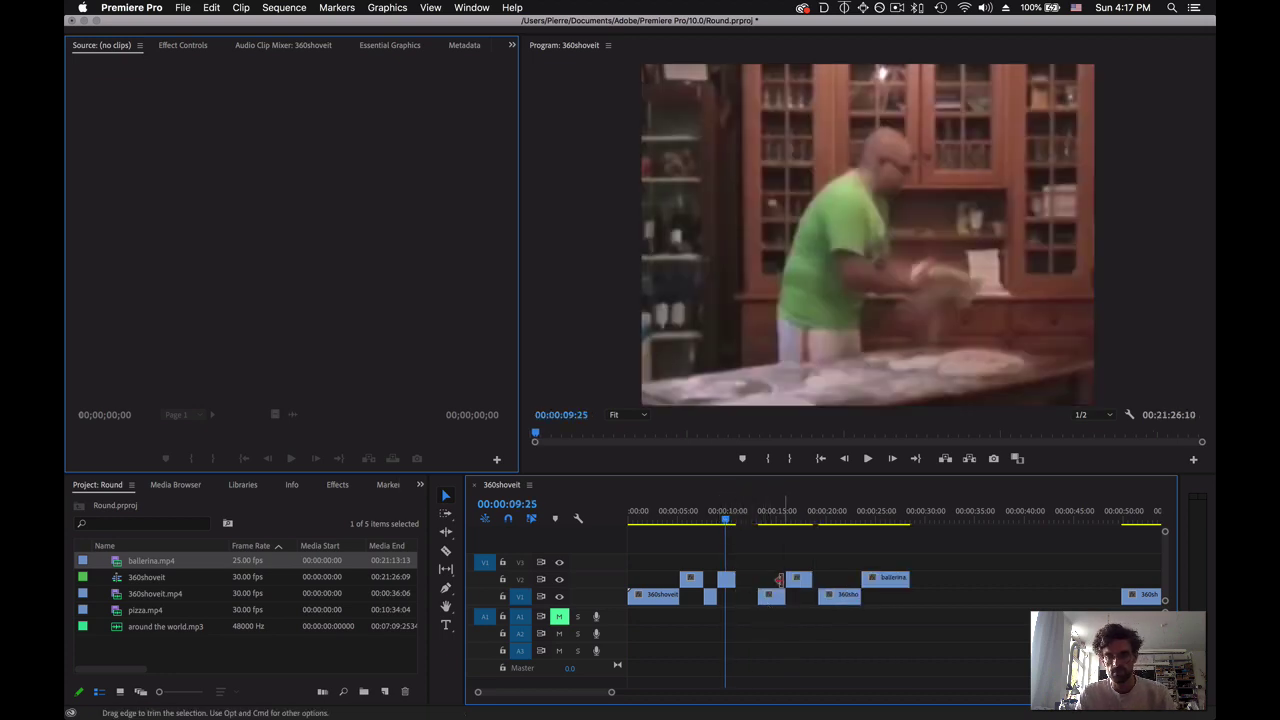
left_click(770, 597)
left_click_drag(778, 601, 762, 602)
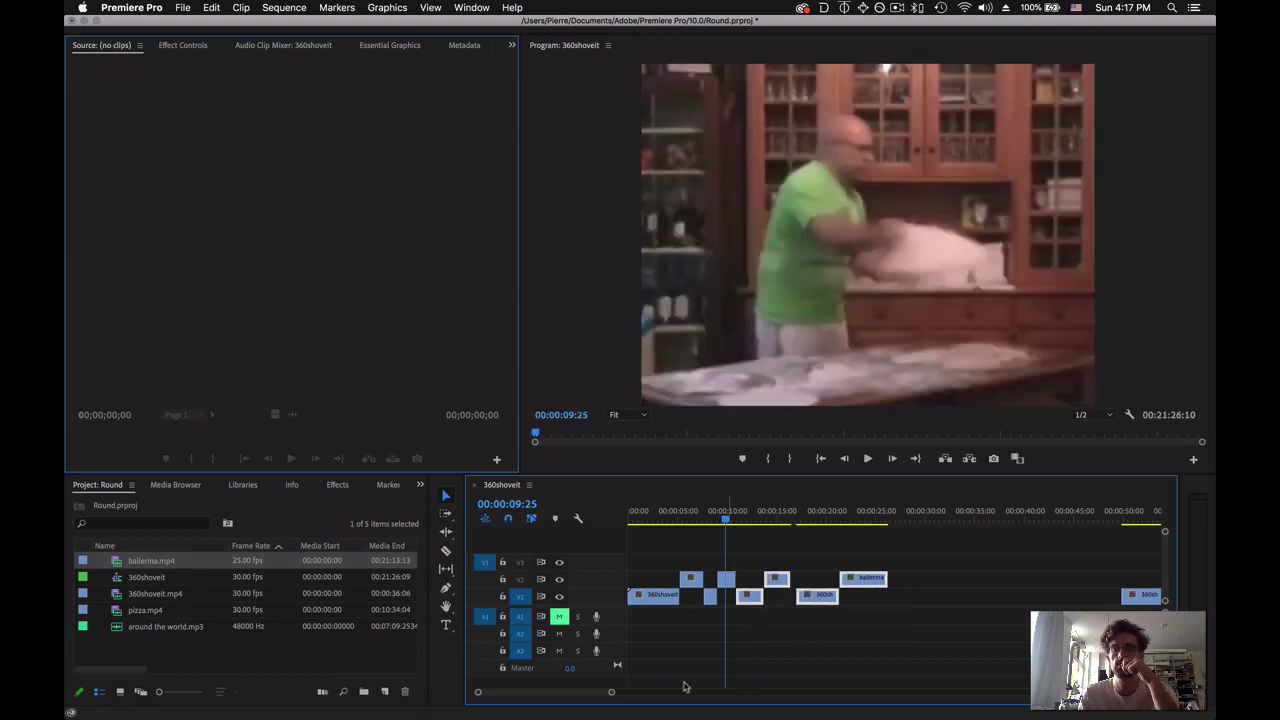
Delete the leftover 360shoveit.mp4 piece on V1 and the long leftover ballerina.mp4 clip with its audio after the edited pieces.
left_click_drag(613, 694, 746, 692)
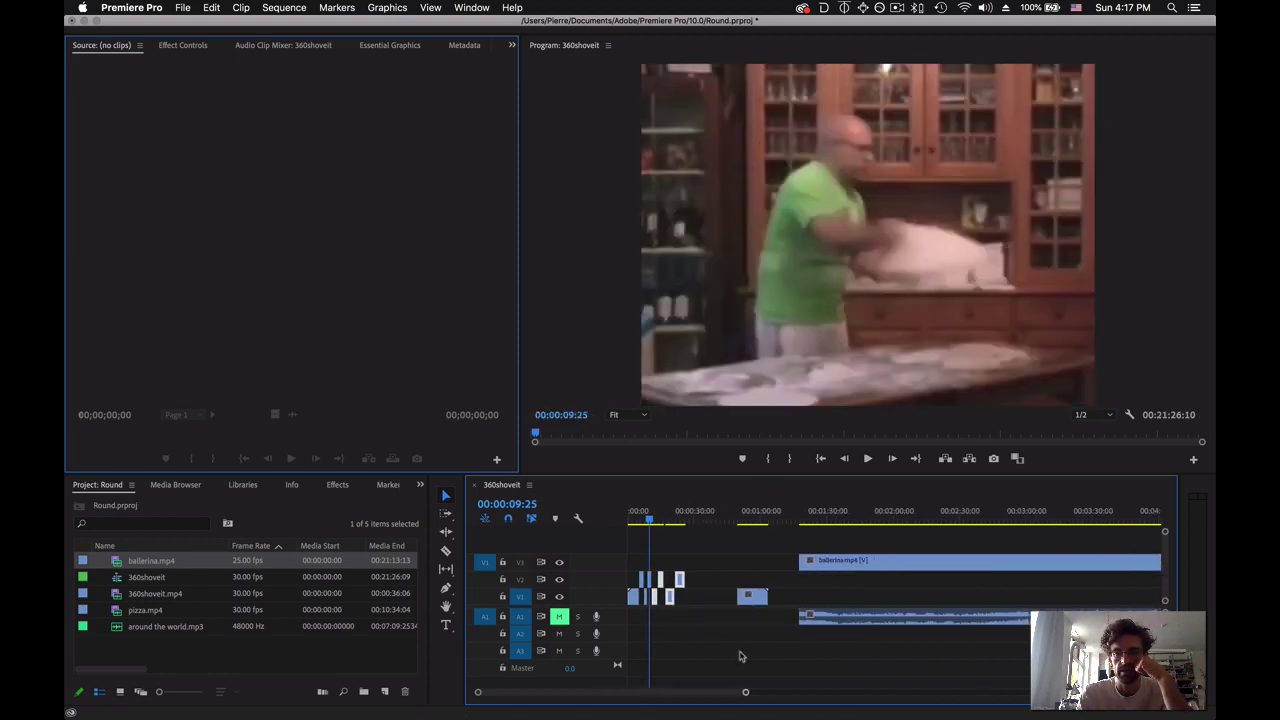
left_click_drag(735, 532, 871, 638)
key("Delete")
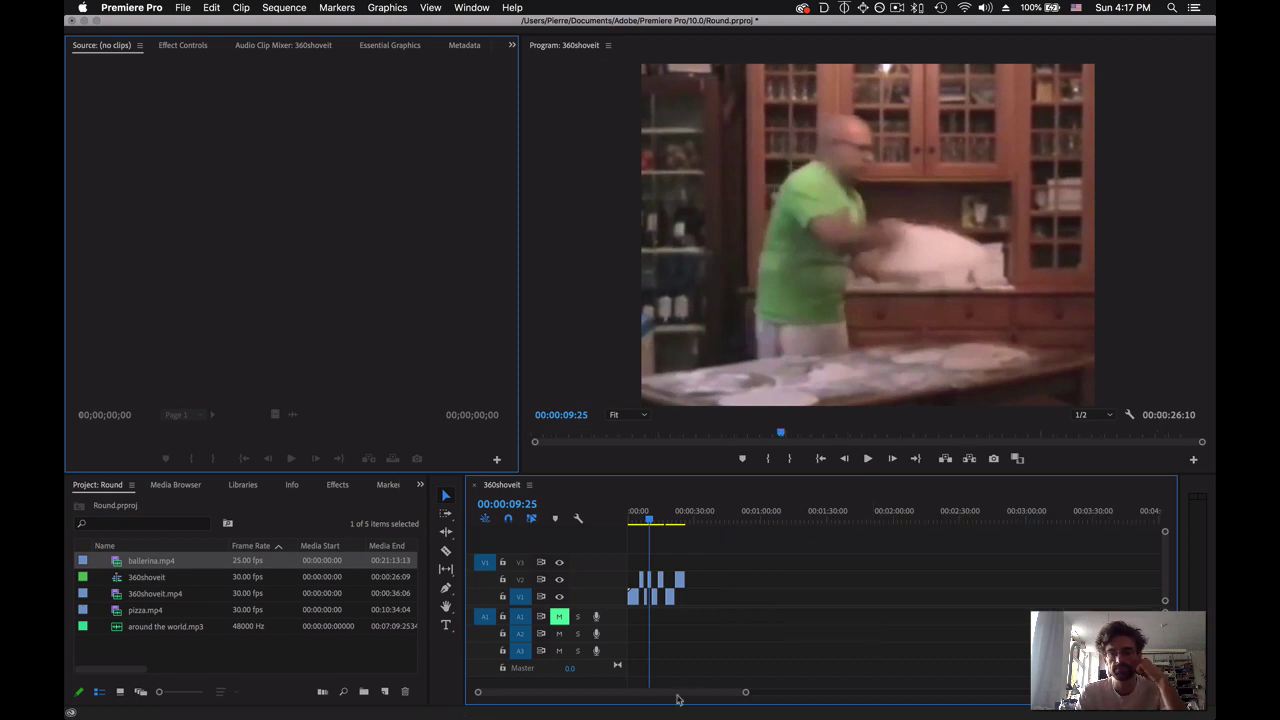
Open the first 360shoveit.mp4 piece in the Source monitor and scrub through it to examine where its trick ends.
left_click_drag(744, 697, 636, 692)
double_click(647, 598)
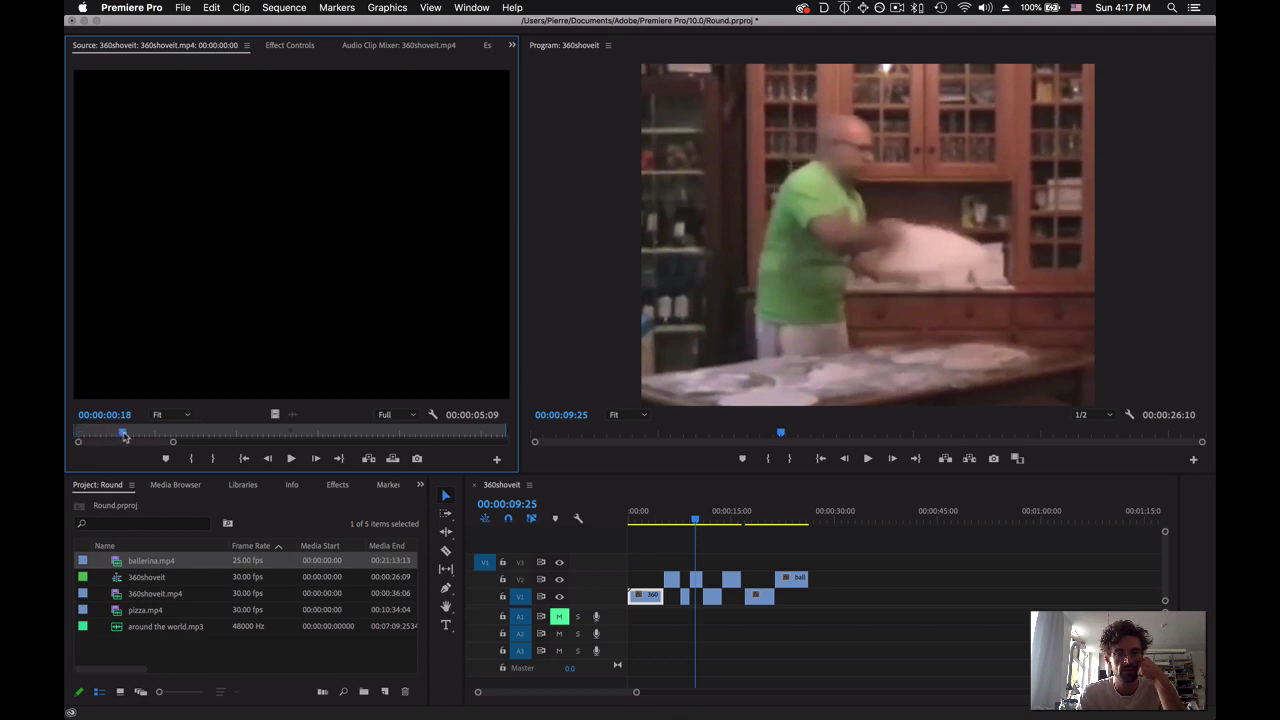
left_click_drag(172, 437, 267, 437)
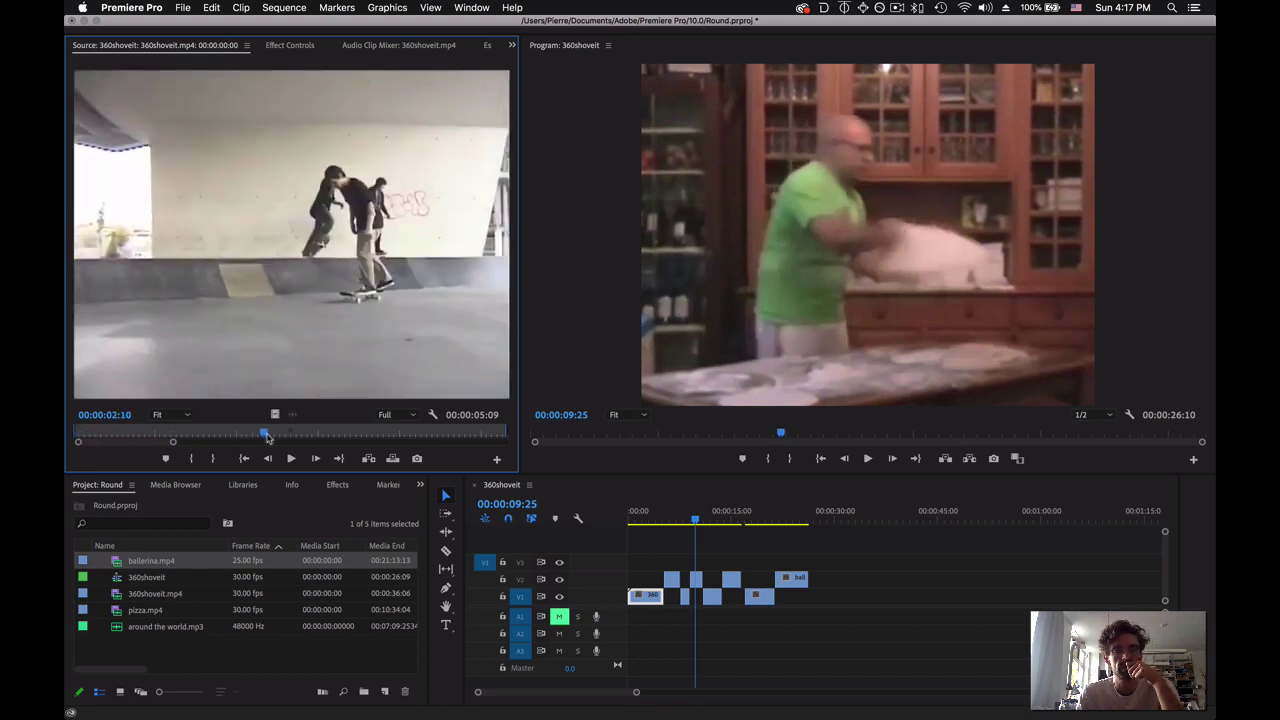
key("space")
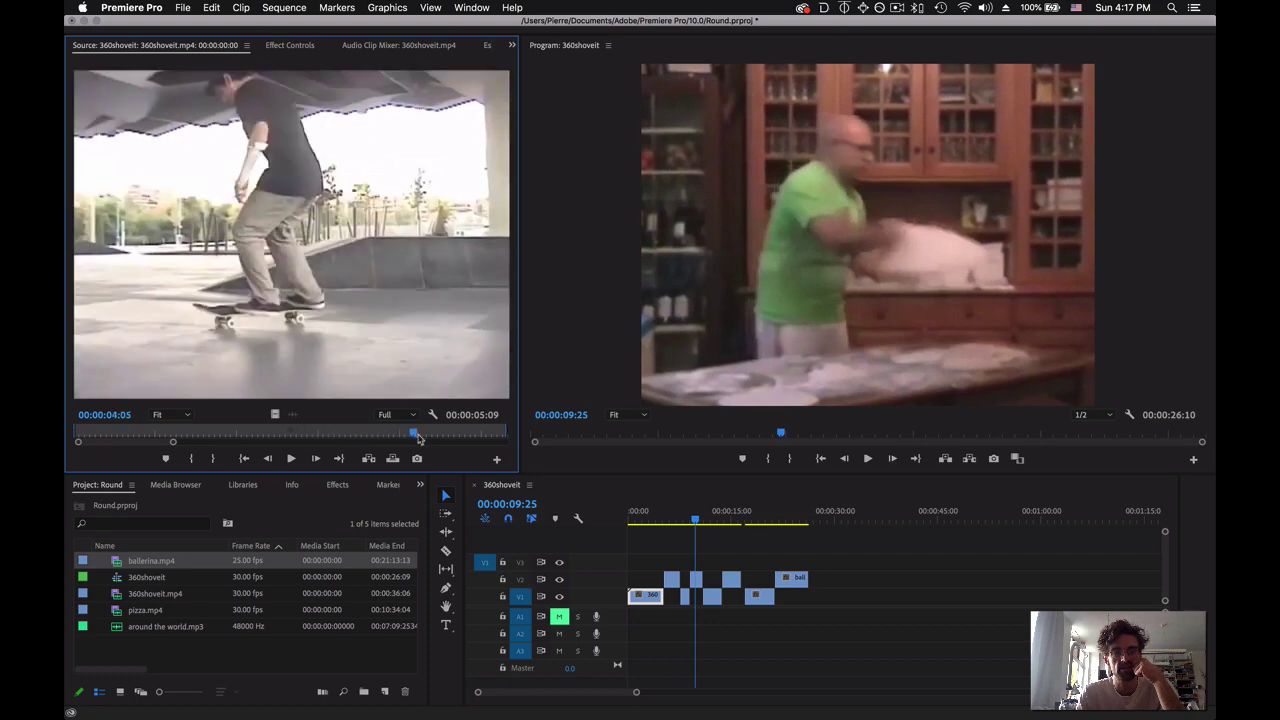
left_click_drag(380, 438, 492, 444)
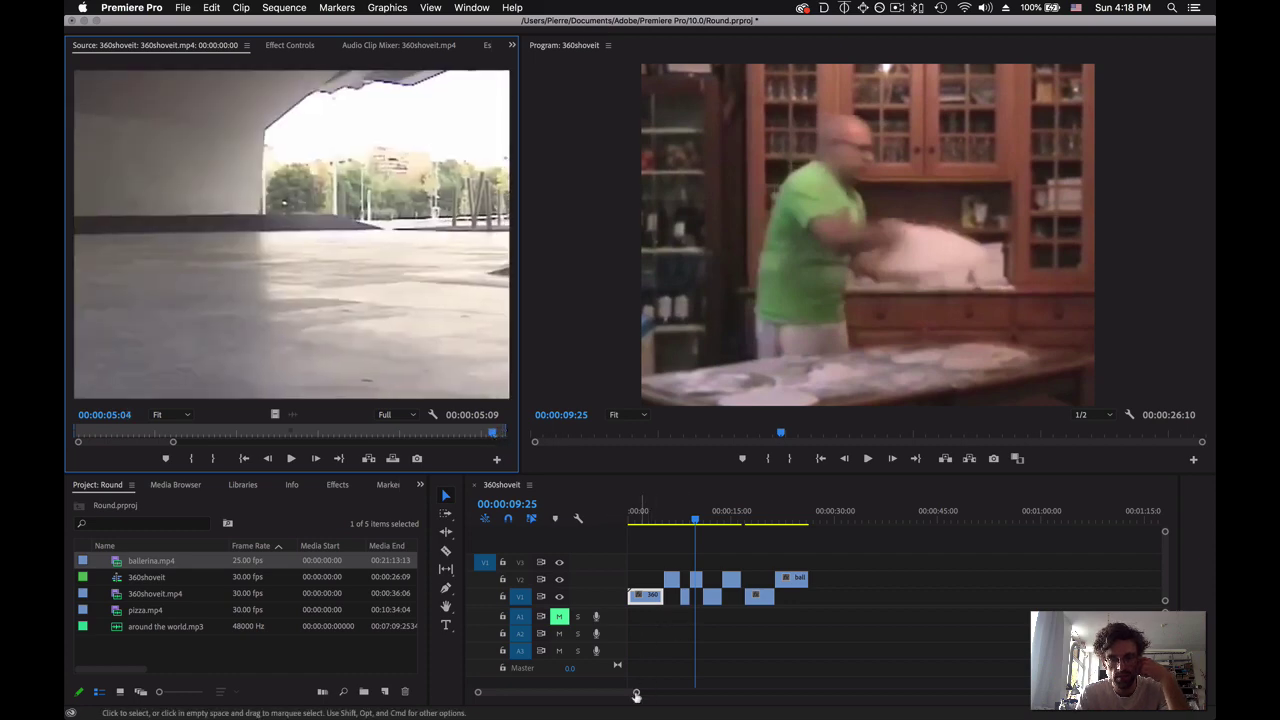
Split the first 360shoveit.mp4 piece on V1 at 00:00:04:17 with the Razor tool.
left_click_drag(636, 694, 594, 694)
left_click(691, 521)
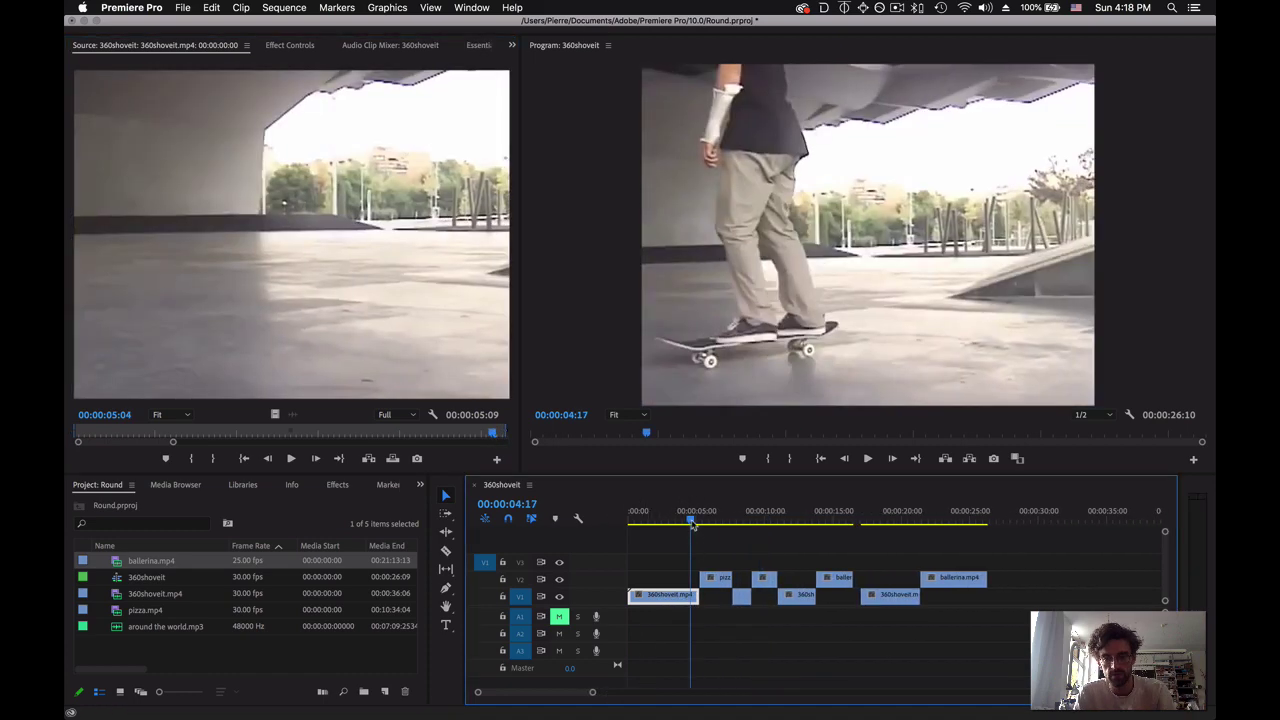
key("c")
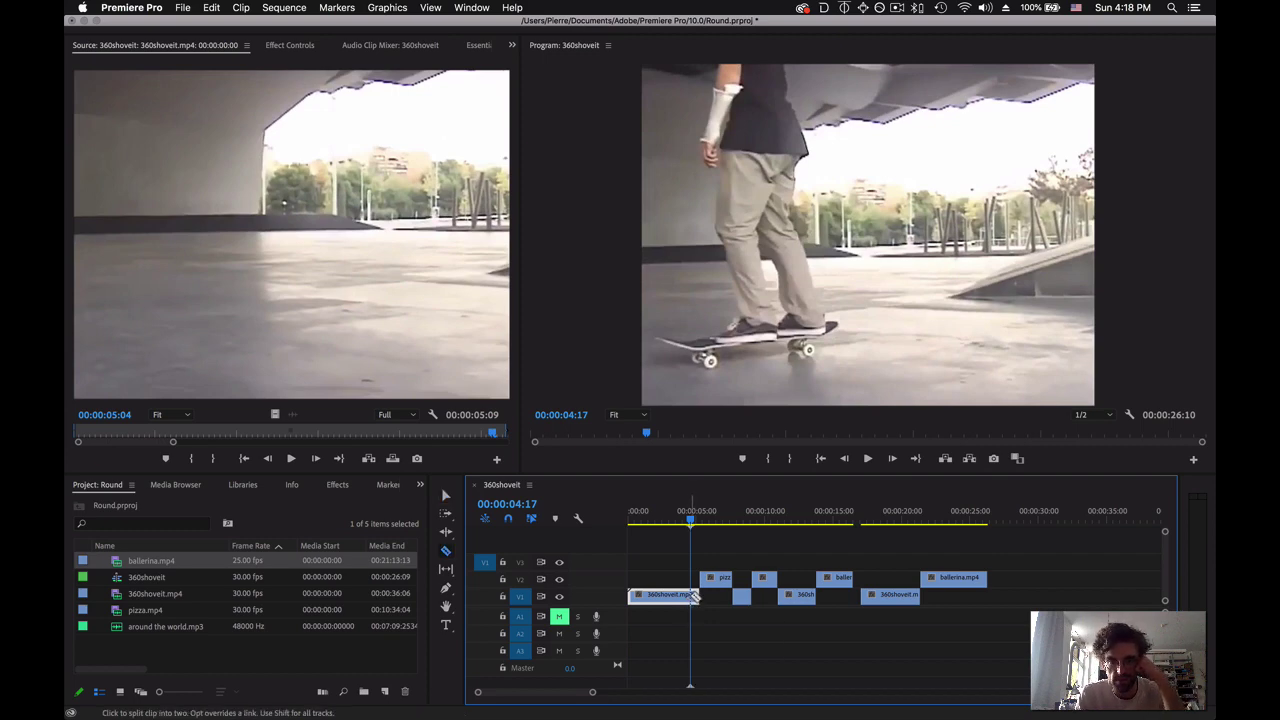
left_click(691, 597)
key("v")
Ripple-trim away the short 360shoveit.mp4 remainder after the cut at 00:00:04:17 so the following clips close up.
left_click(448, 535)
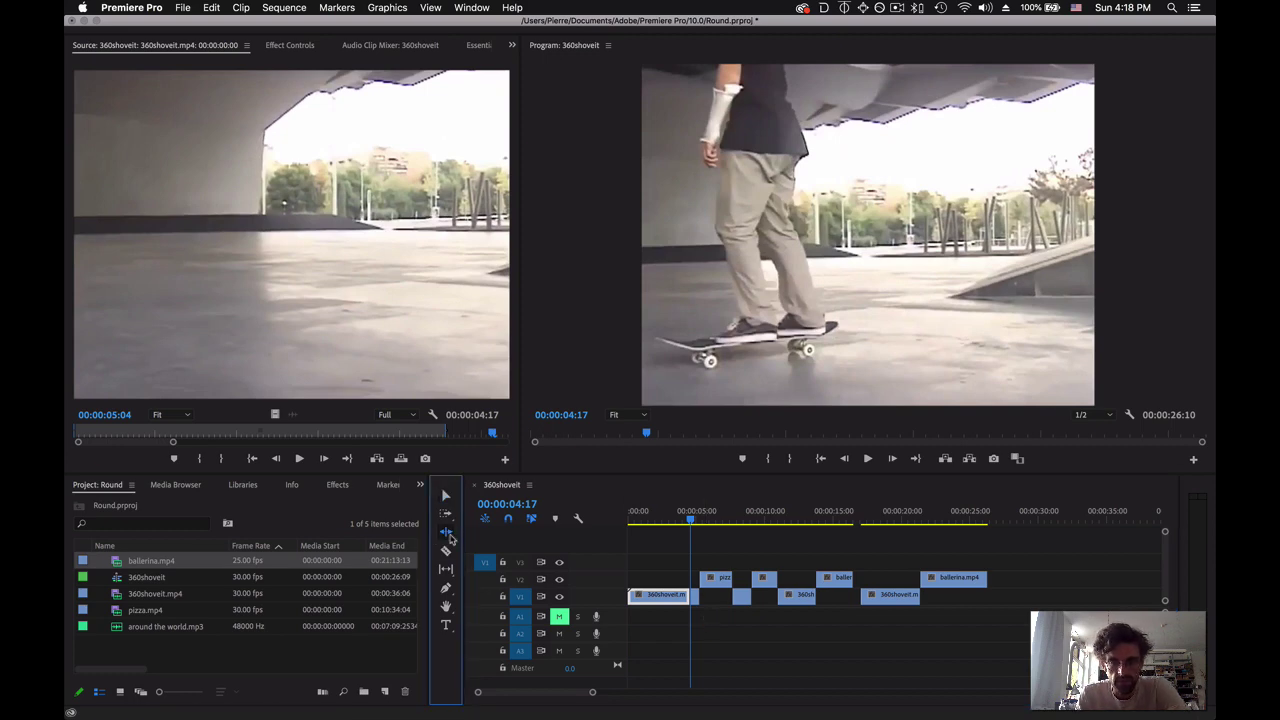
left_click(697, 597)
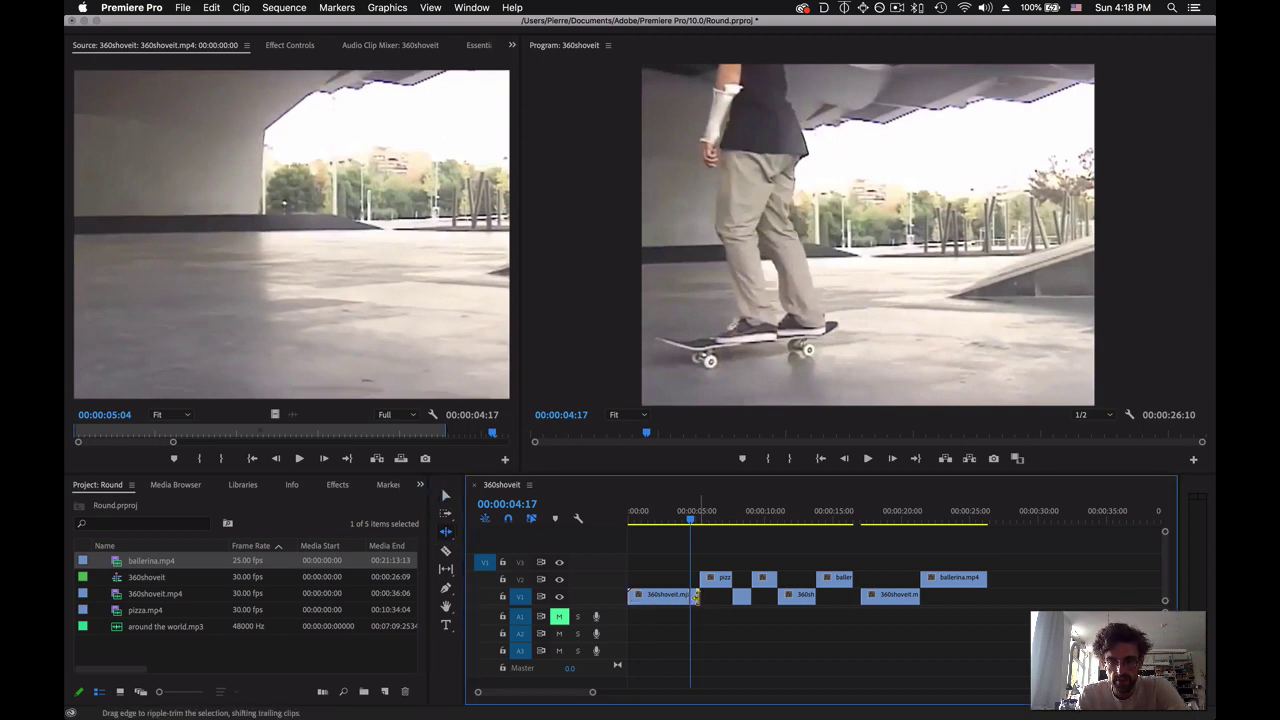
left_click_drag(695, 597, 689, 598)
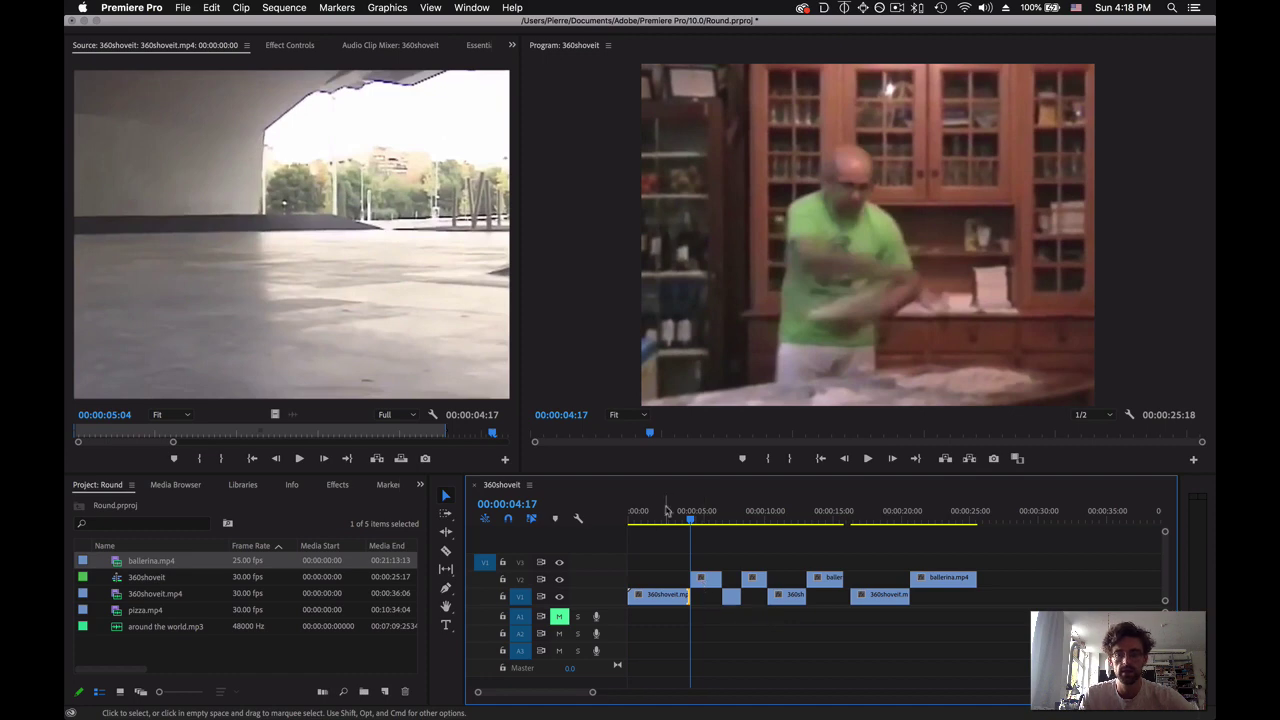
Add around the world.mp3 to the start of the sequence, unmute track A1 and place the music on it.
left_click_drag(152, 629, 633, 638)
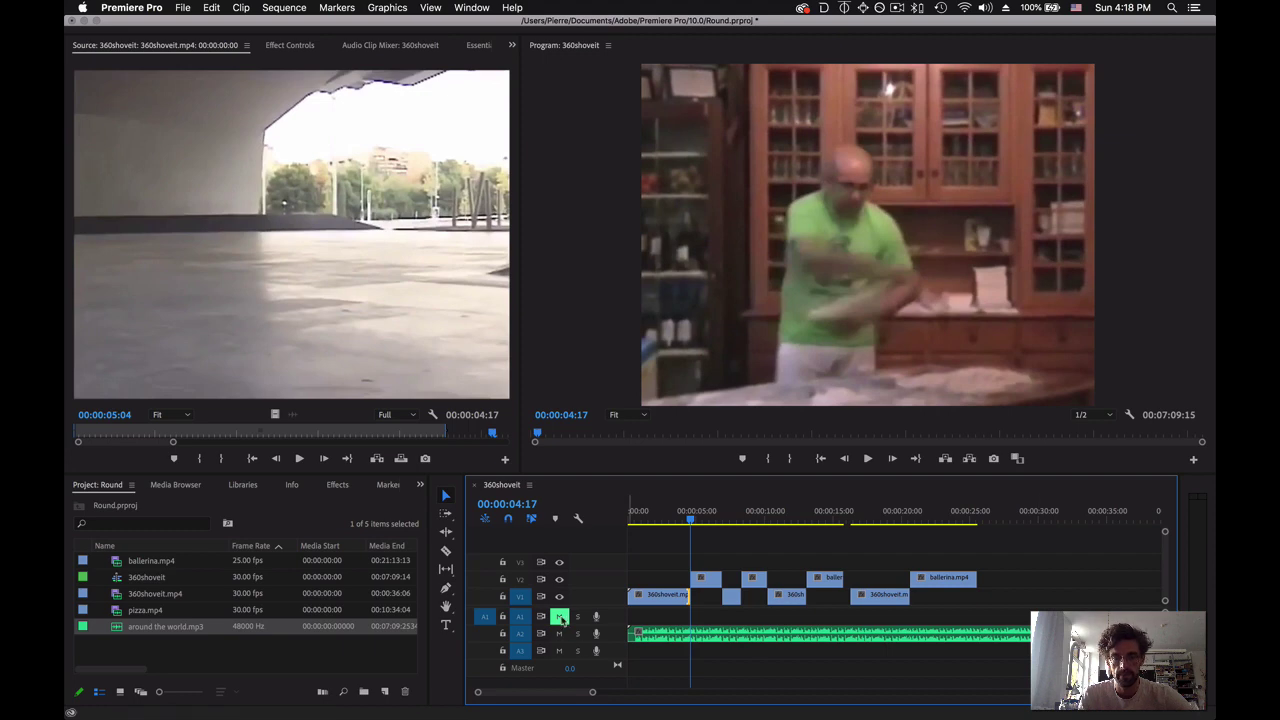
left_click_drag(731, 638, 733, 619)
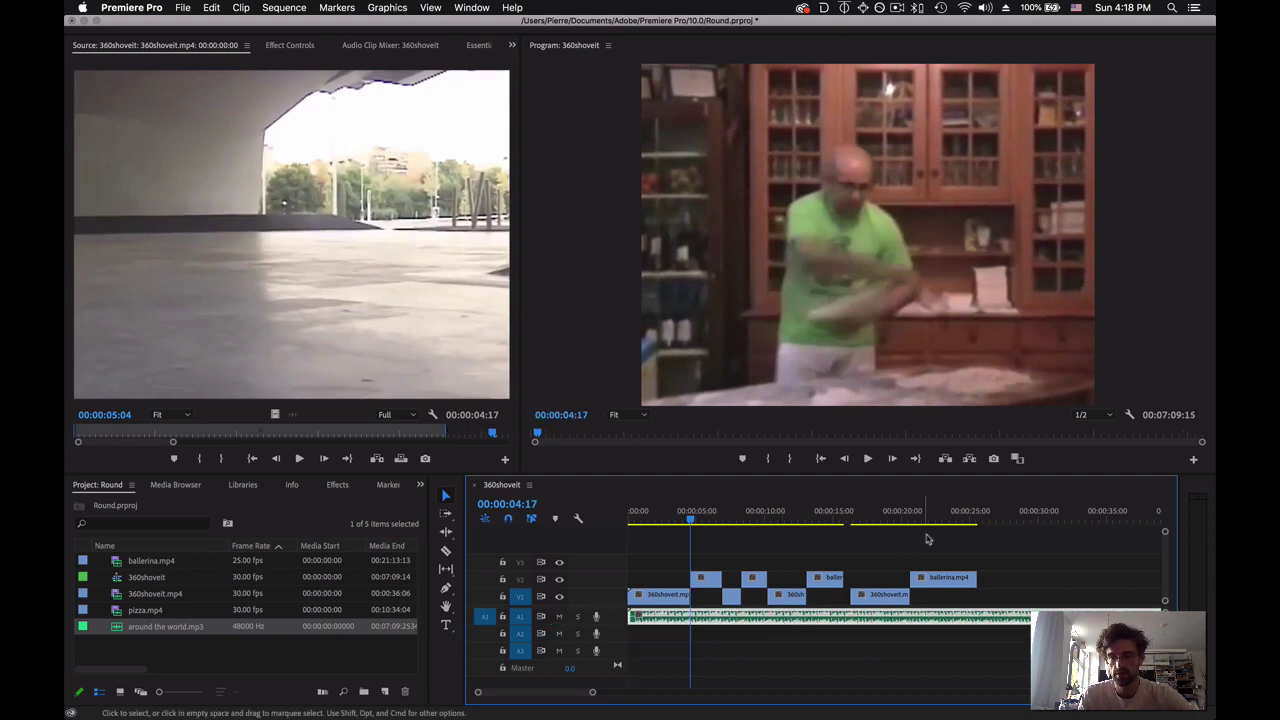
Raise the system volume and listen to the music after the last clip, at about 00:00:46:15 and around 00:01:12.
left_click(978, 516)
key("XF86AudioRaiseVolume")
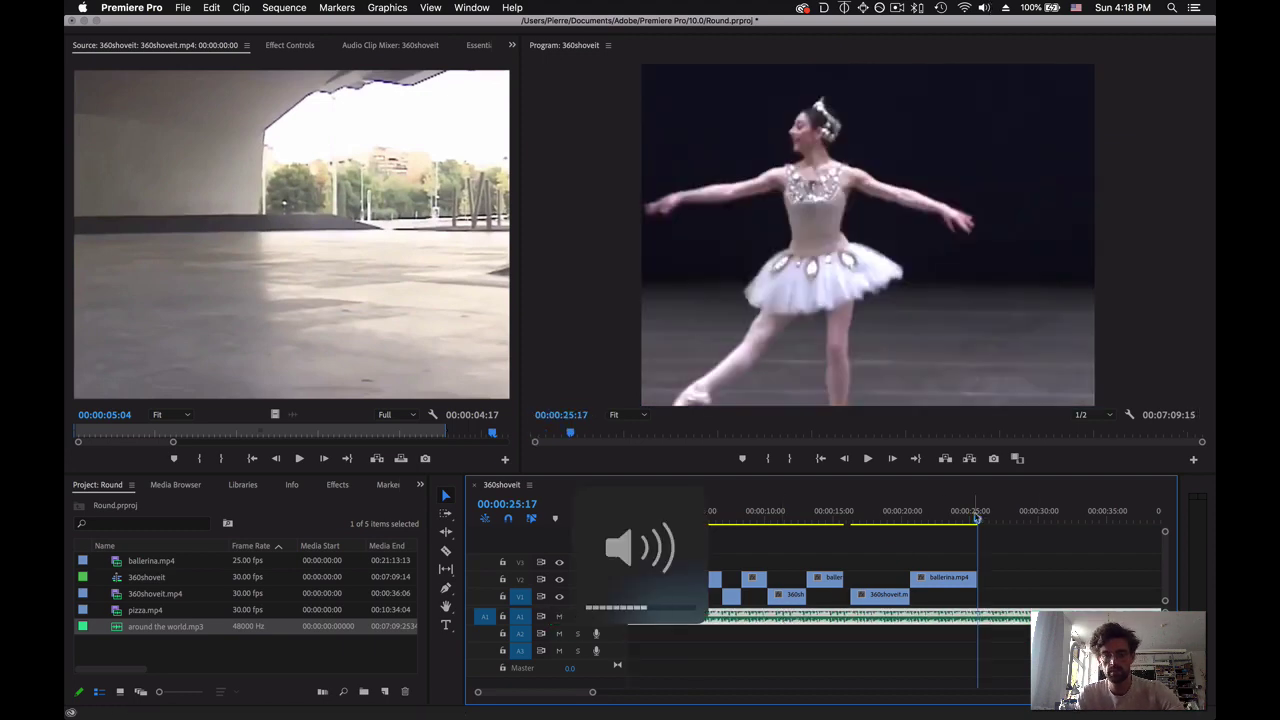
key("space")
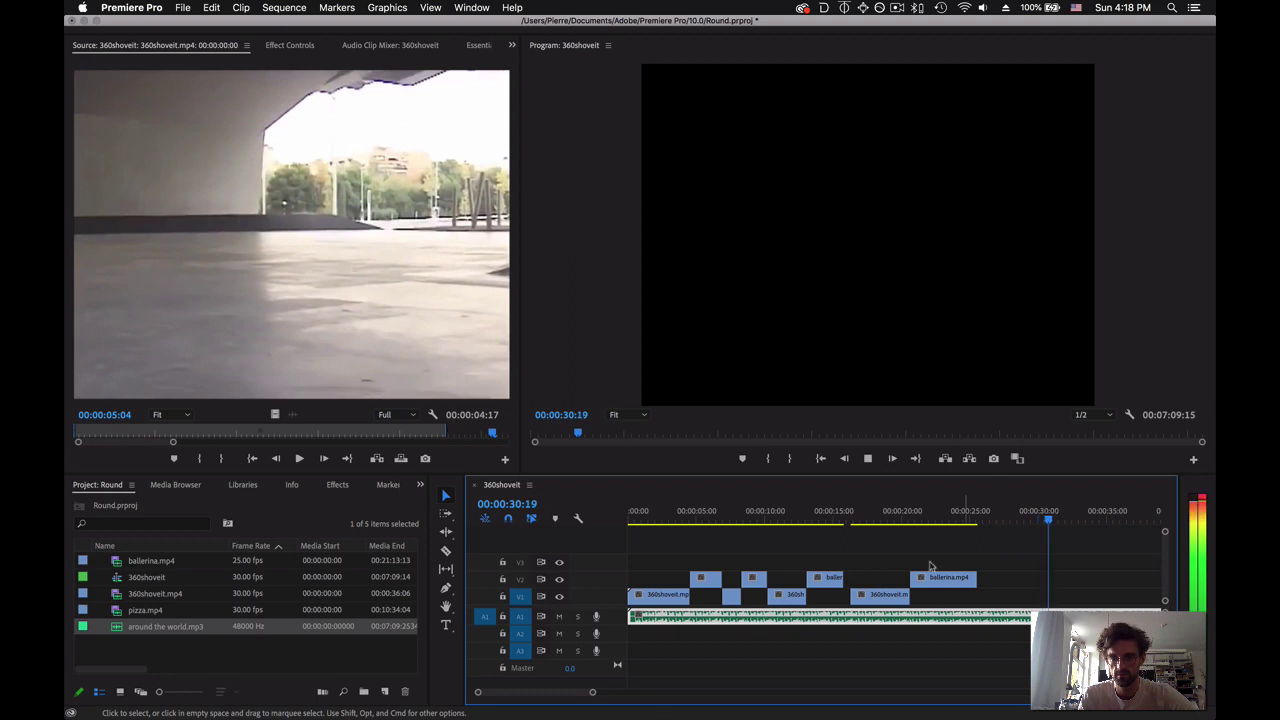
key("space")
left_click_drag(592, 692, 681, 692)
left_click(816, 516)
key("space")
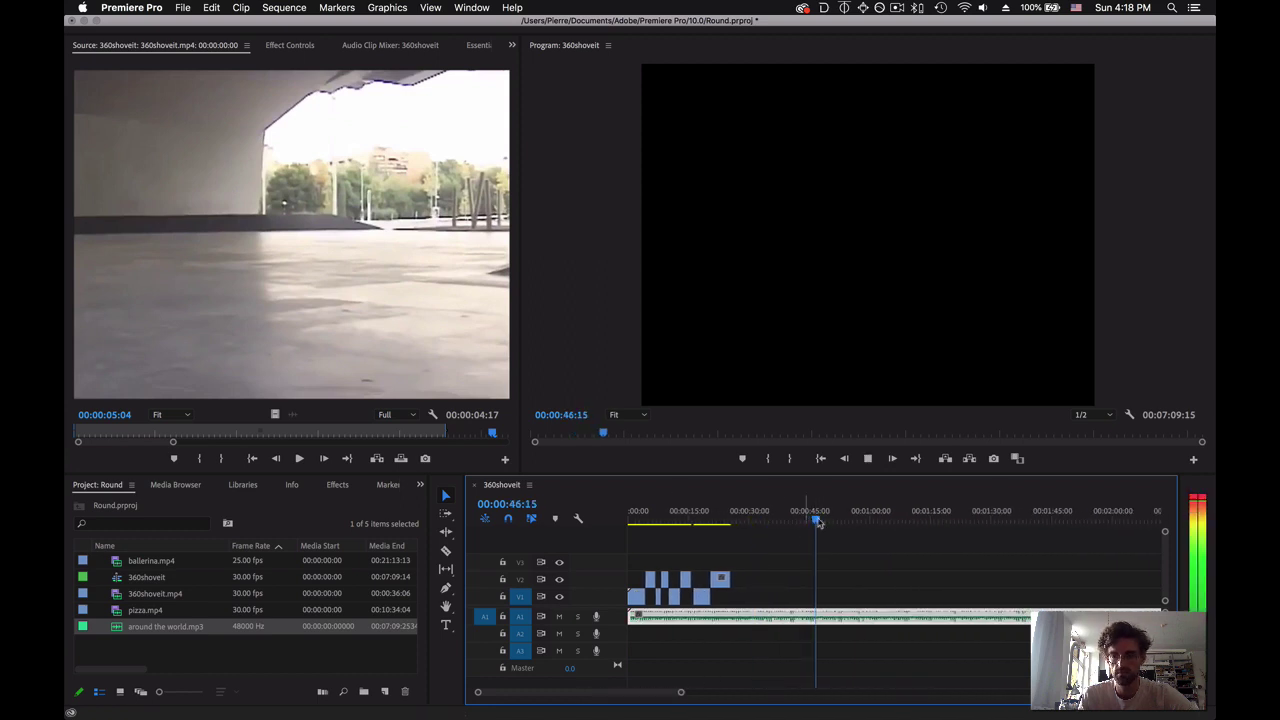
left_click(913, 518)
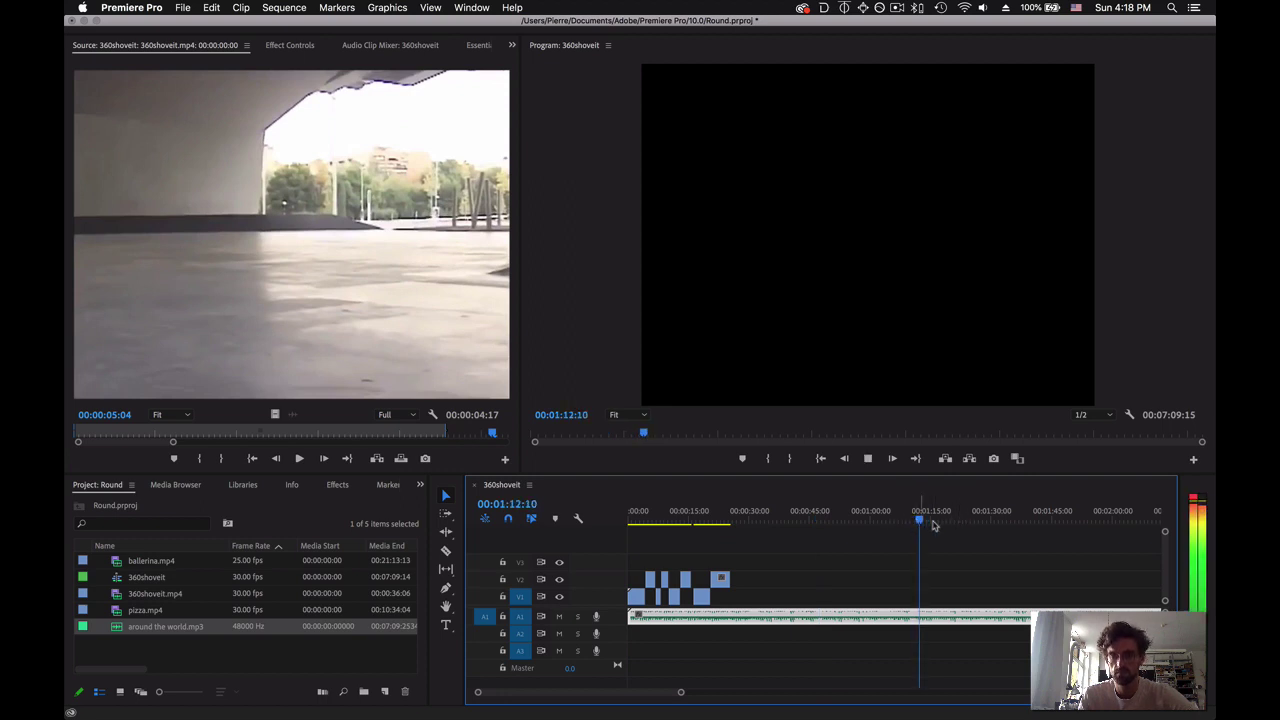
key("space")
Listen closely around 00:01:12, split the music on A1 at 00:01:12:00 and delete the part before the cut.
left_click_drag(681, 694, 598, 698)
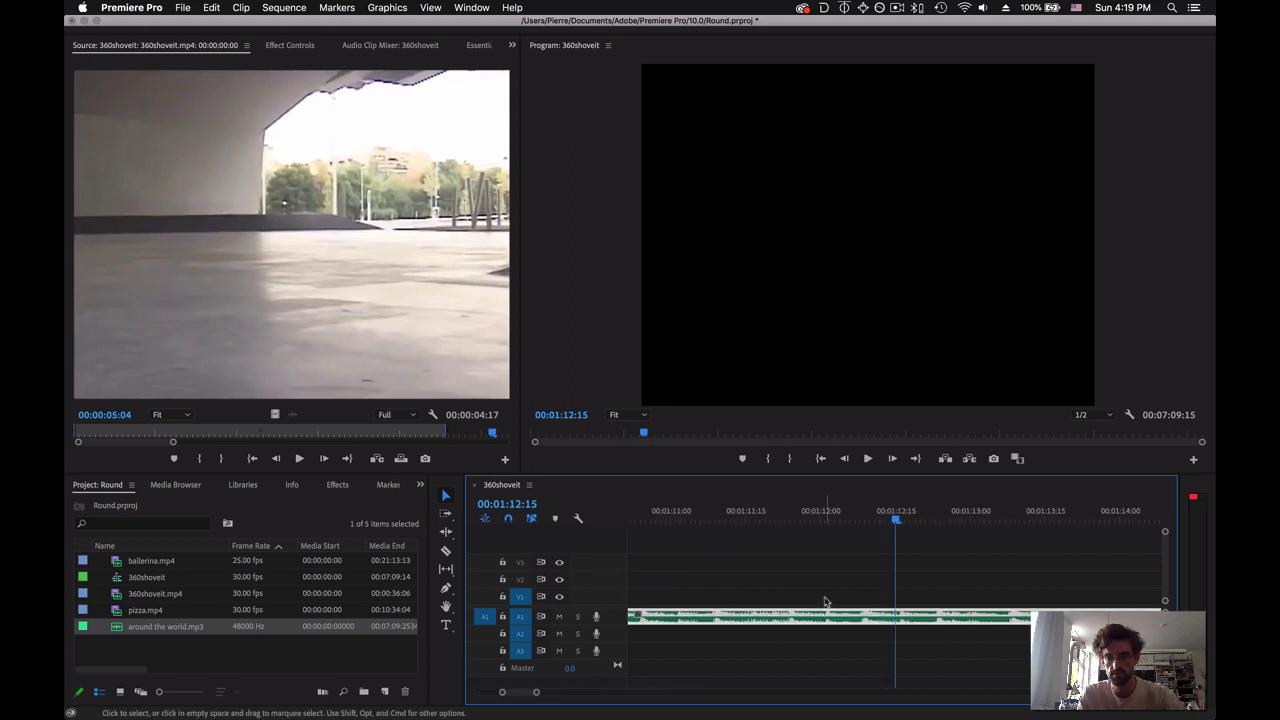
left_click_drag(895, 527, 855, 530)
key("space")
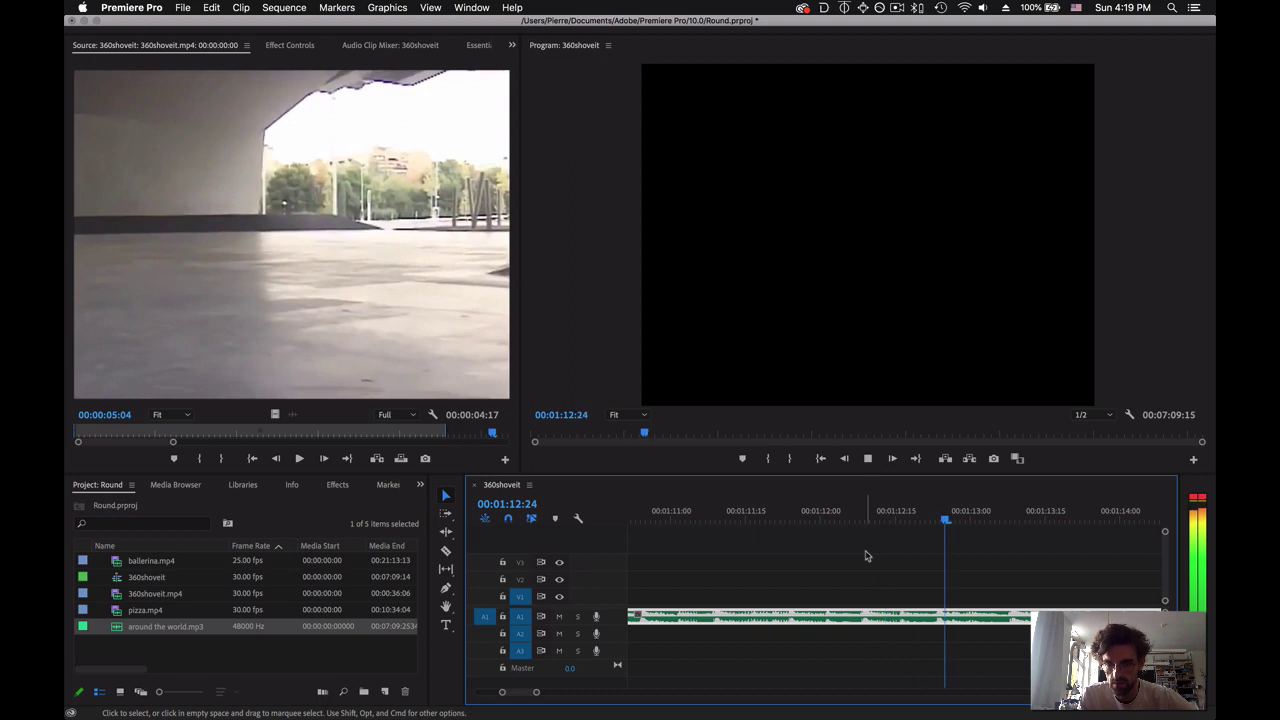
key("space")
left_click_drag(781, 531, 820, 519)
key("c")
left_click(823, 617)
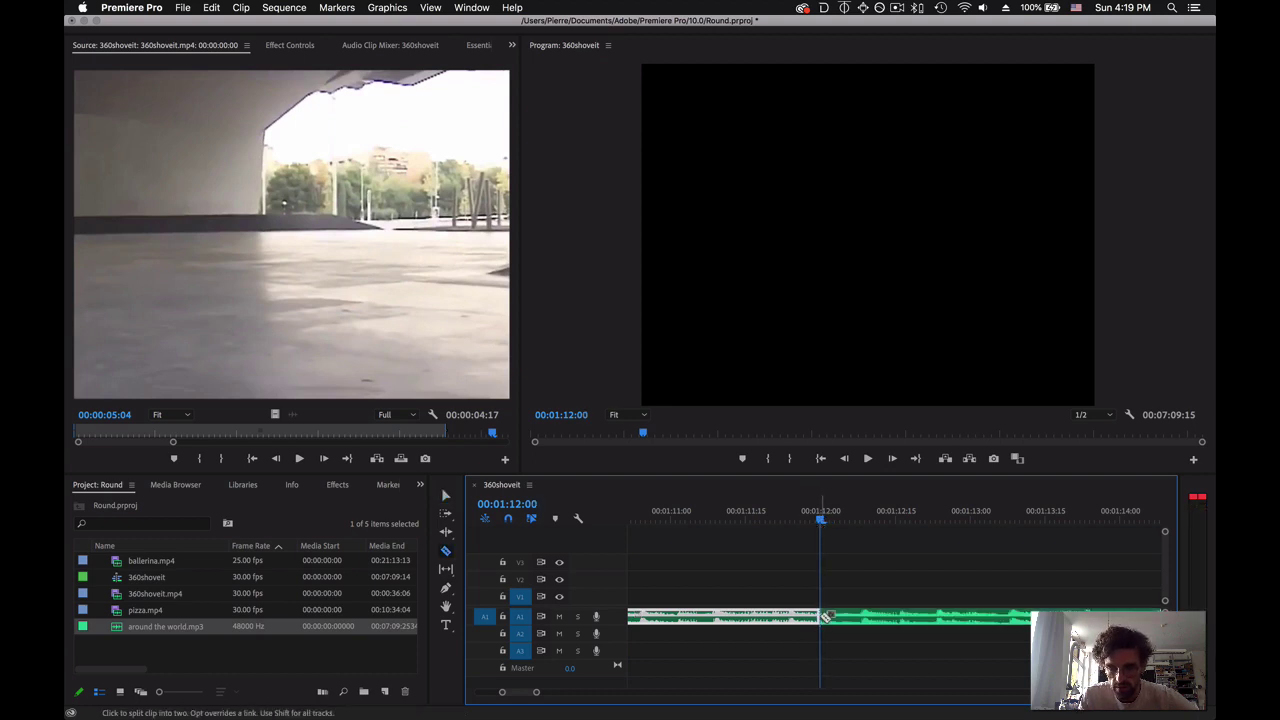
key("v")
key("Delete")
Replay the music's new beginning, split it again at 00:01:12:12 and delete the short piece before the cut.
key("space")
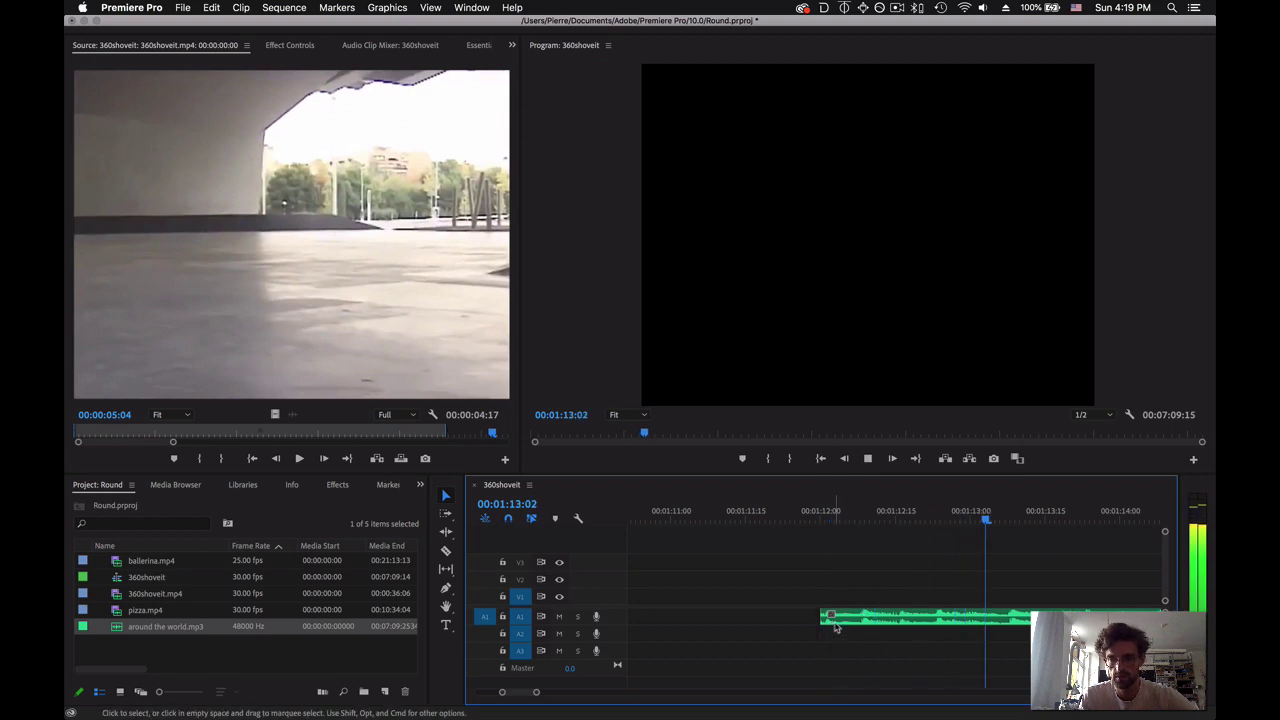
left_click(881, 521)
key("space")
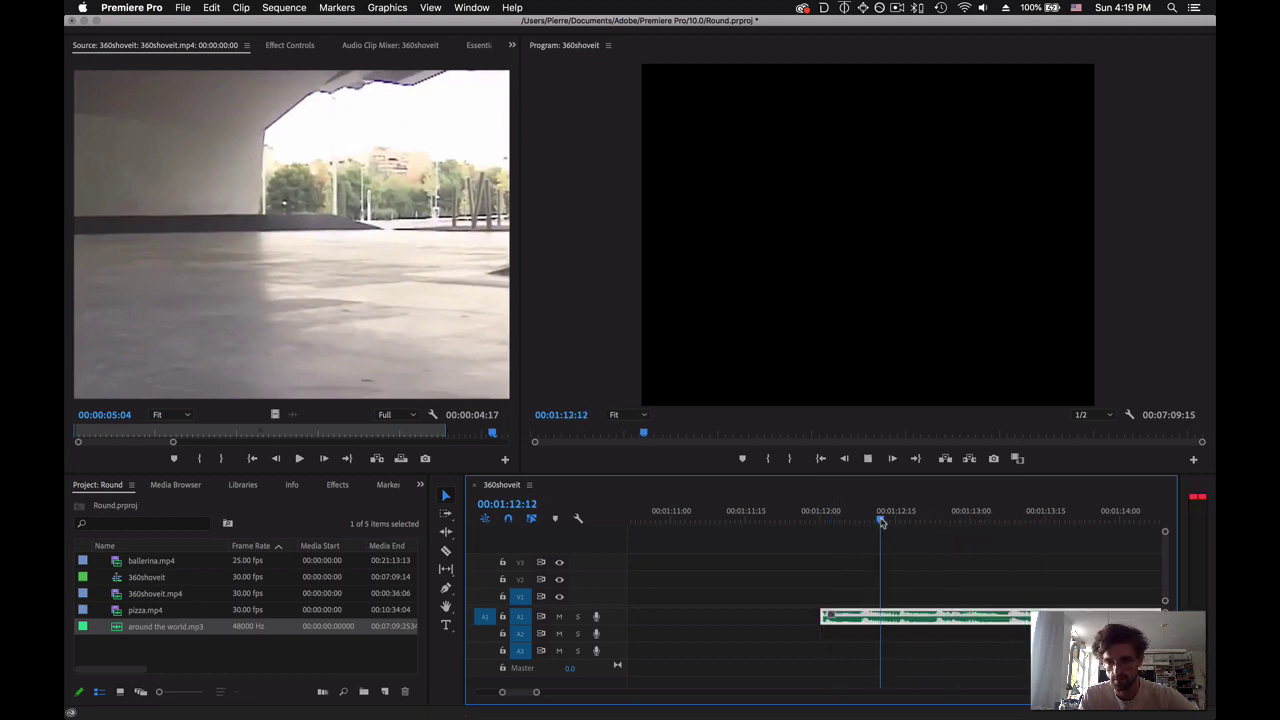
key("space")
left_click(884, 521)
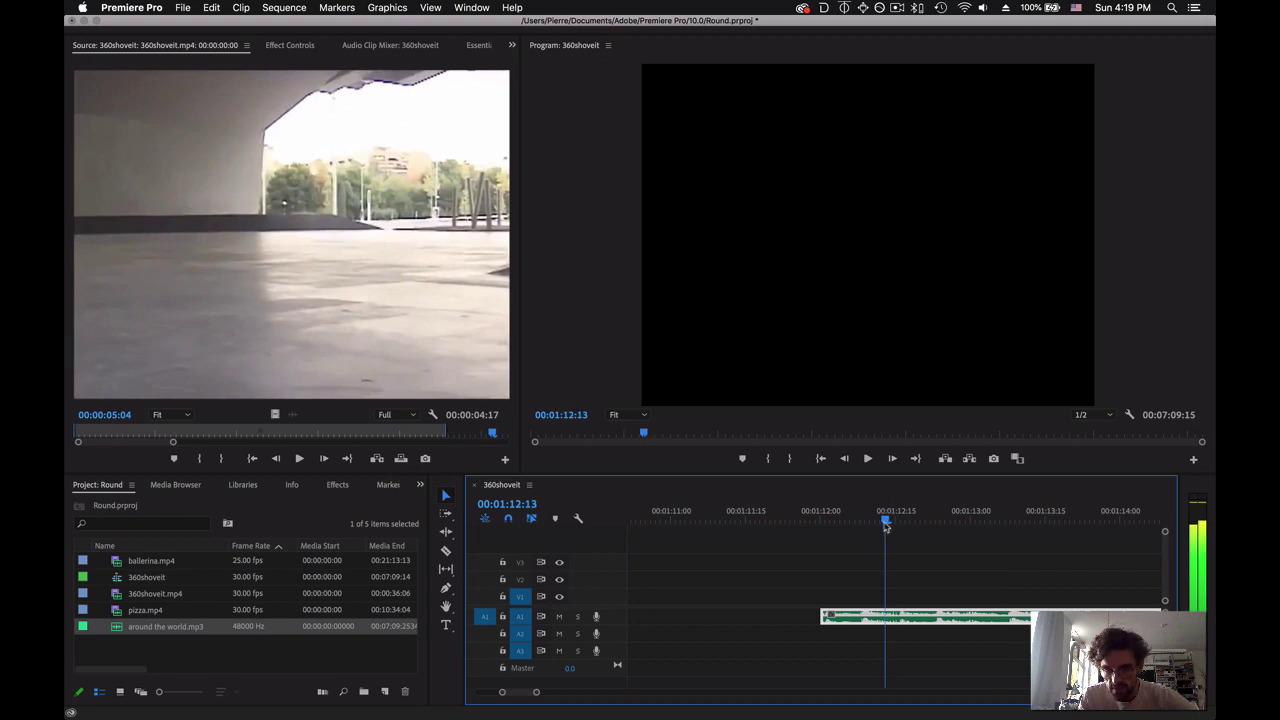
key("c")
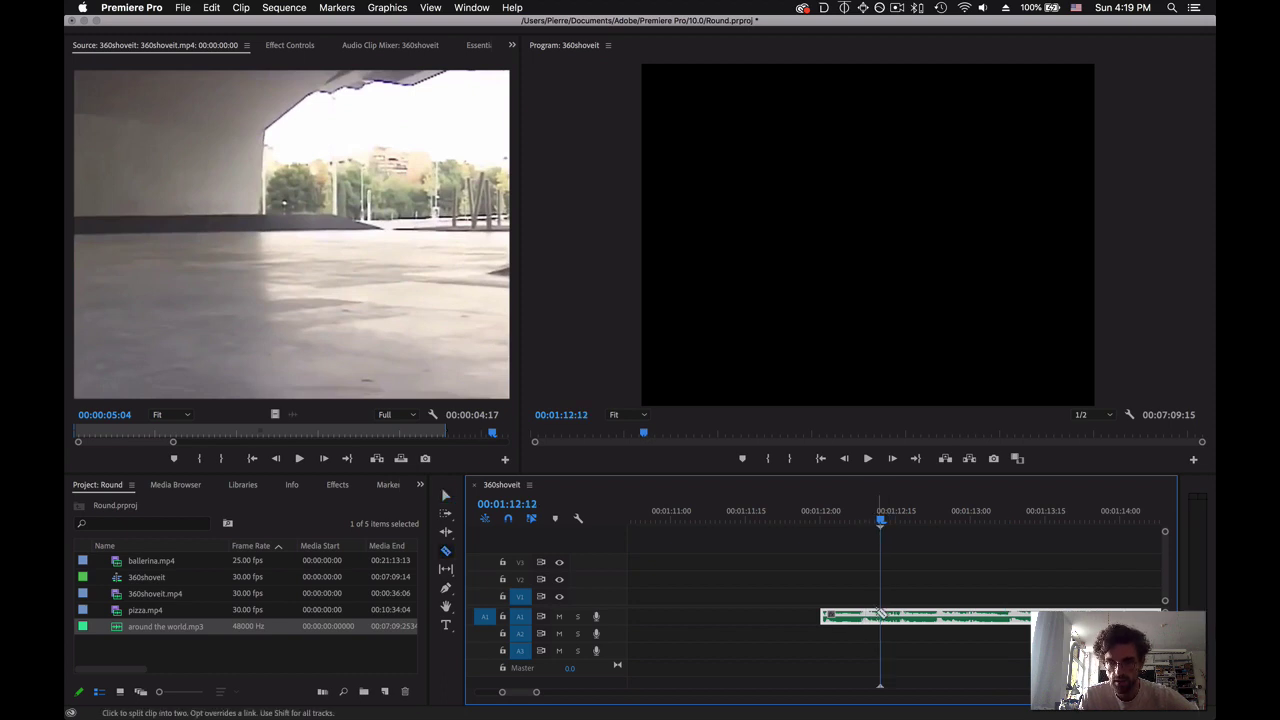
left_click(882, 617)
key("v")
key("Delete")
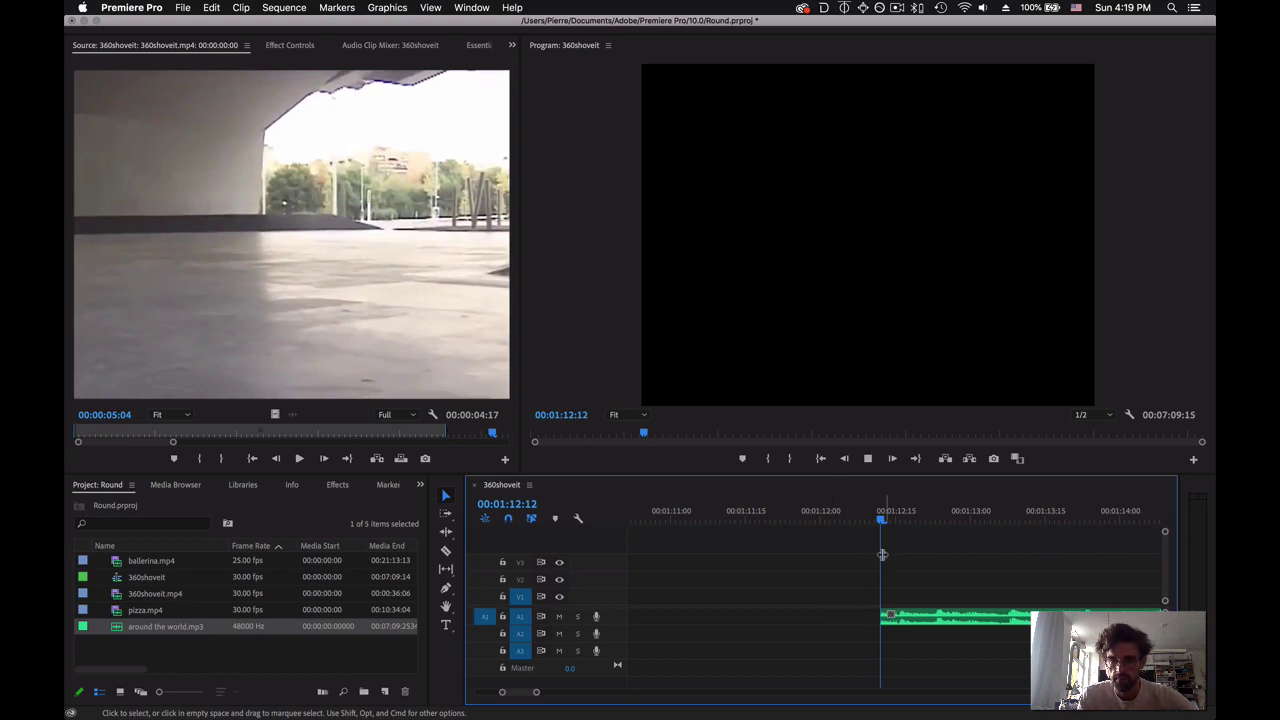
Play the trimmed music's opening and move the audio clip on A1 to the start of the sequence.
key("space")
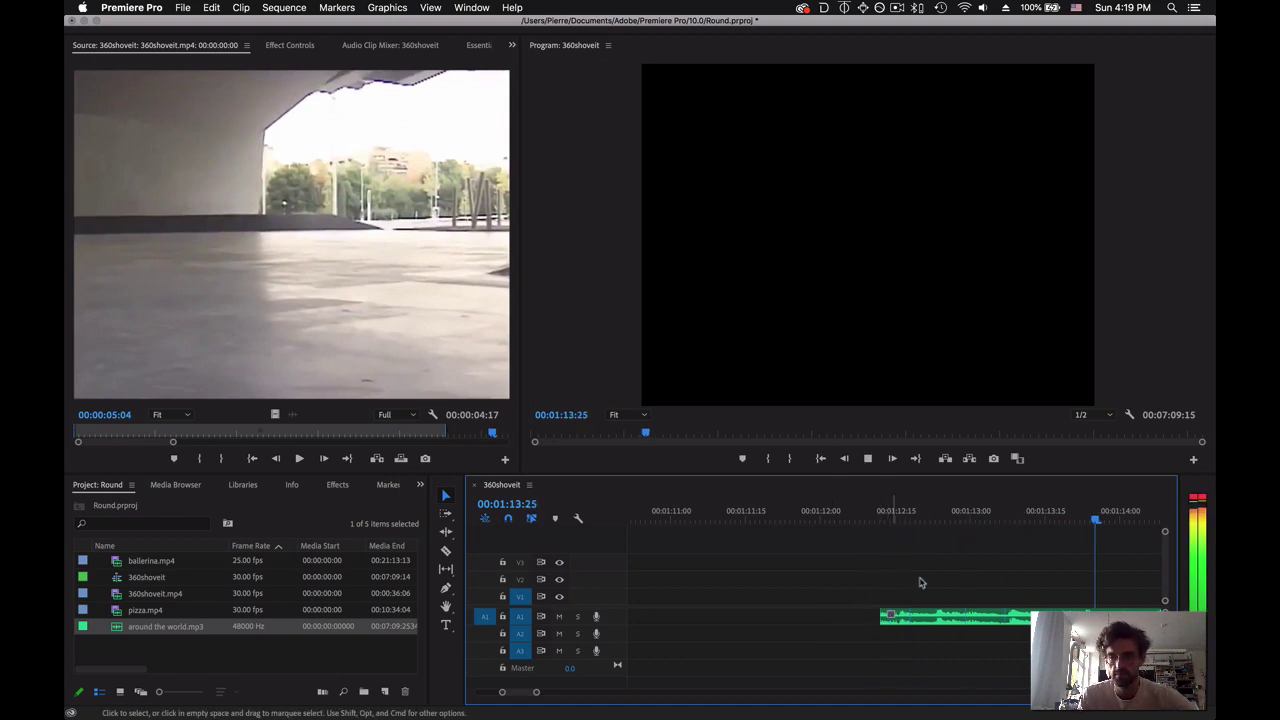
key("space")
left_click_drag(543, 692, 604, 694)
left_click_drag(880, 620, 690, 626)
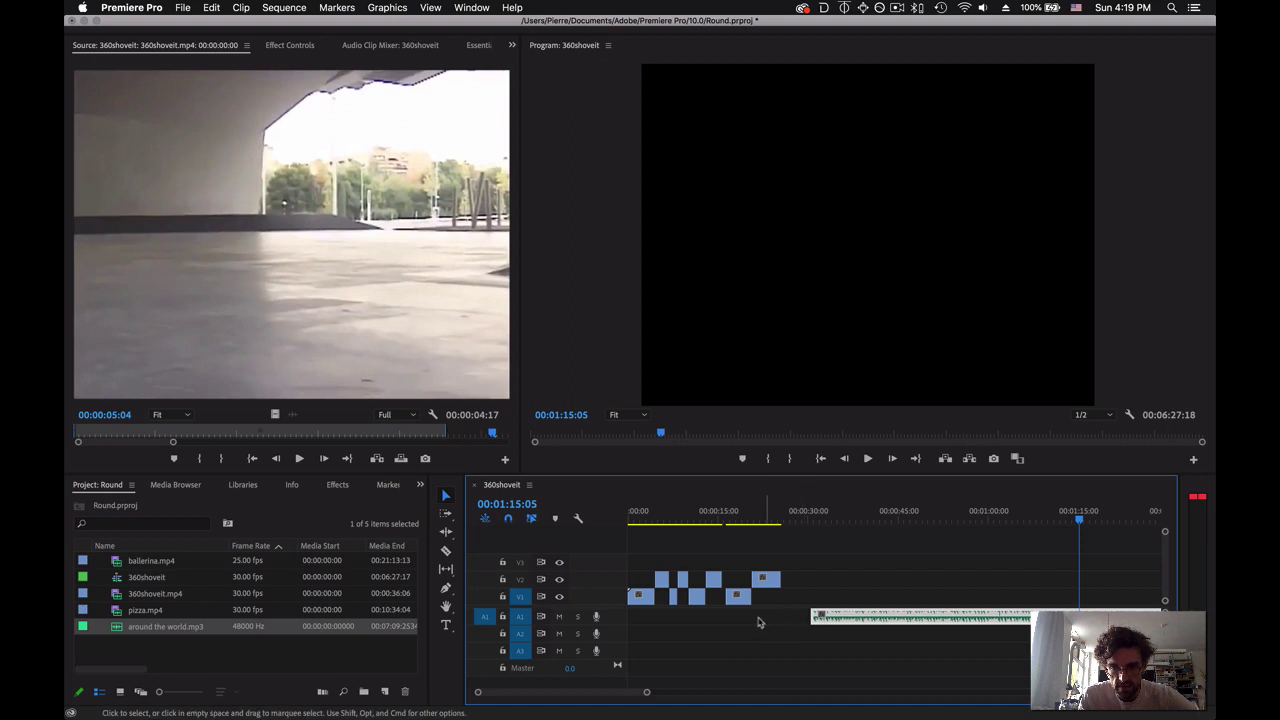
left_click_drag(899, 622, 712, 624)
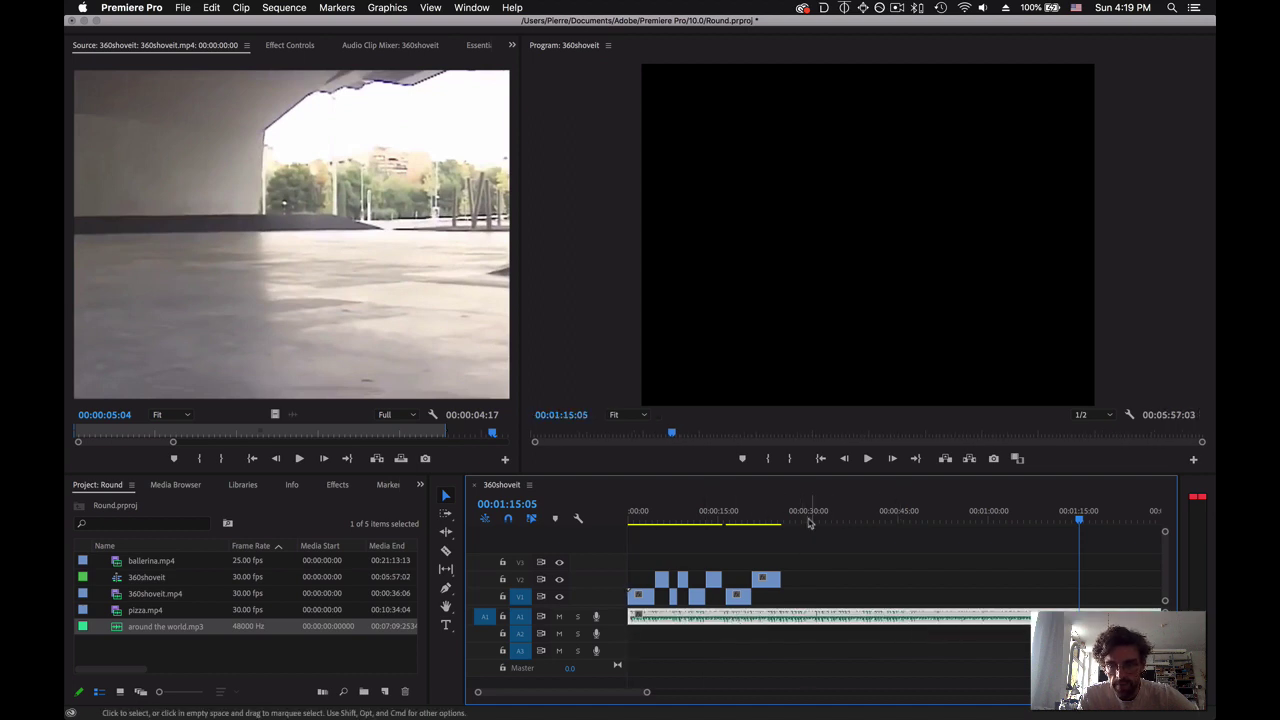
Split the music on A1 at 00:00:39:12 and delete everything after the cut.
left_click_drag(794, 527, 865, 527)
key("c")
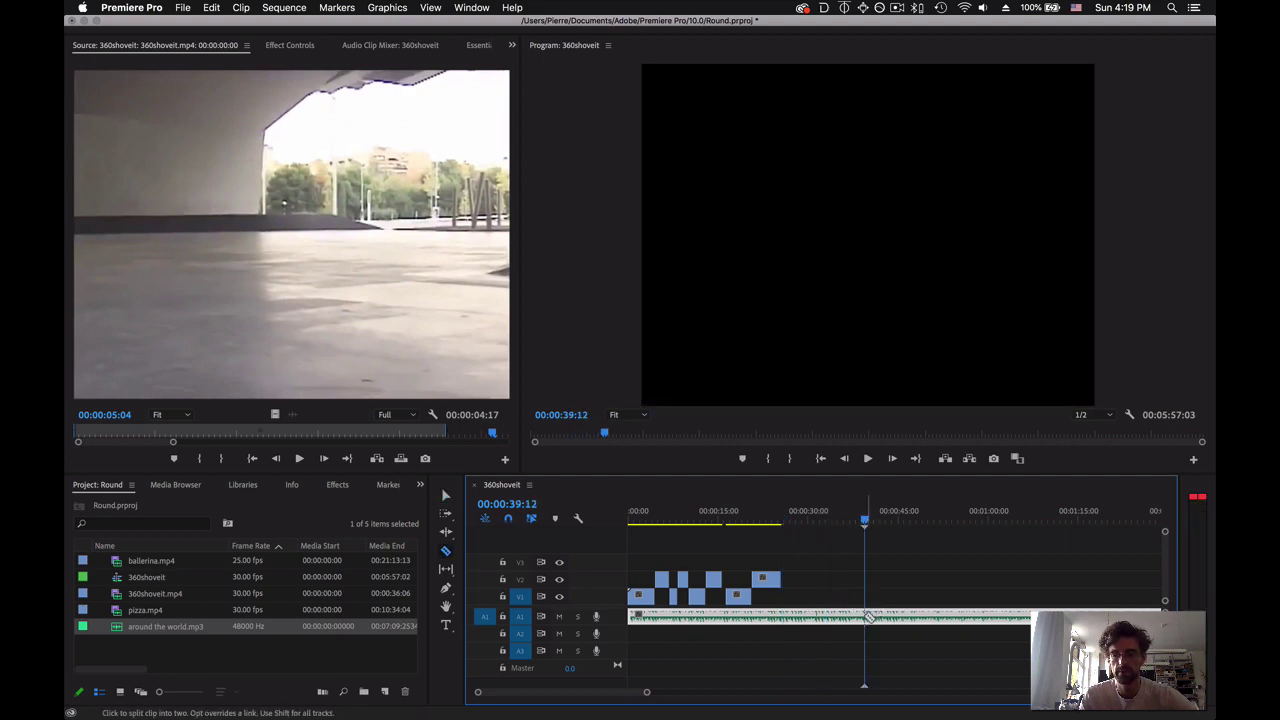
left_click(865, 618)
key("v")
left_click(990, 620)
key("Delete")
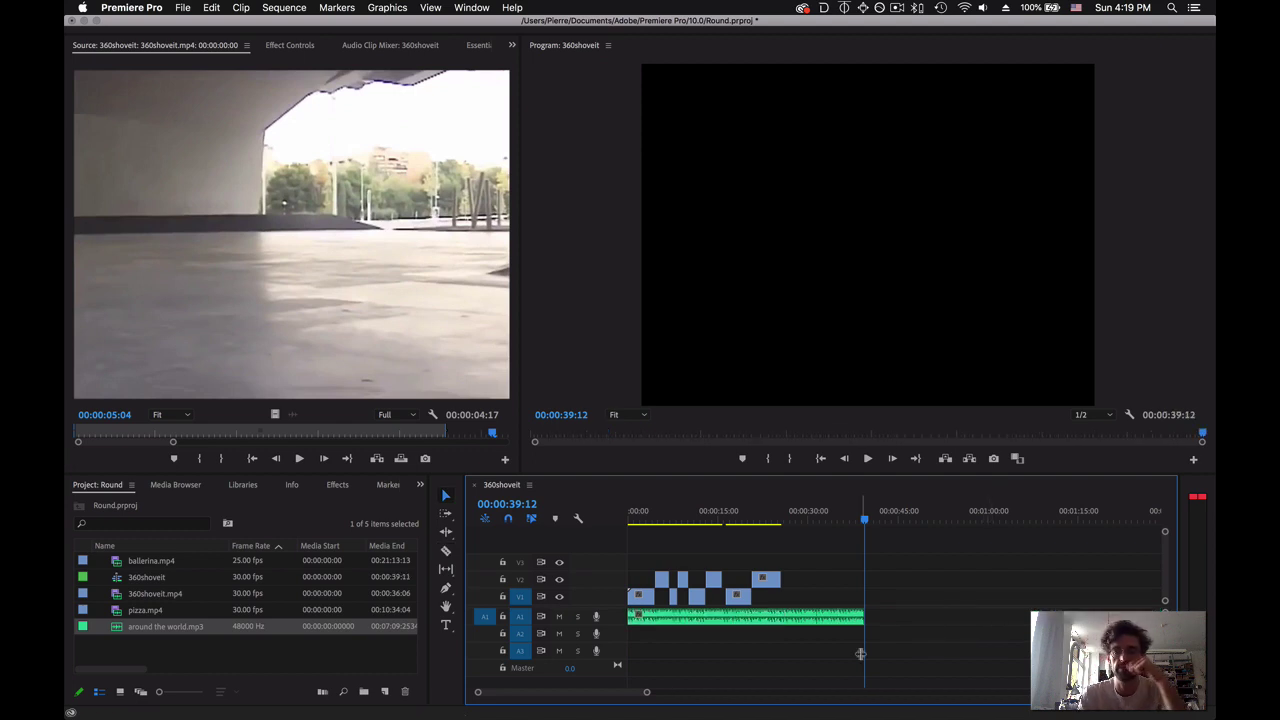
Save the project and set the Scale of the ballerina.mp4 piece at 00:00:13:24 on V2 to 71.
left_click_drag(862, 528, 700, 512)
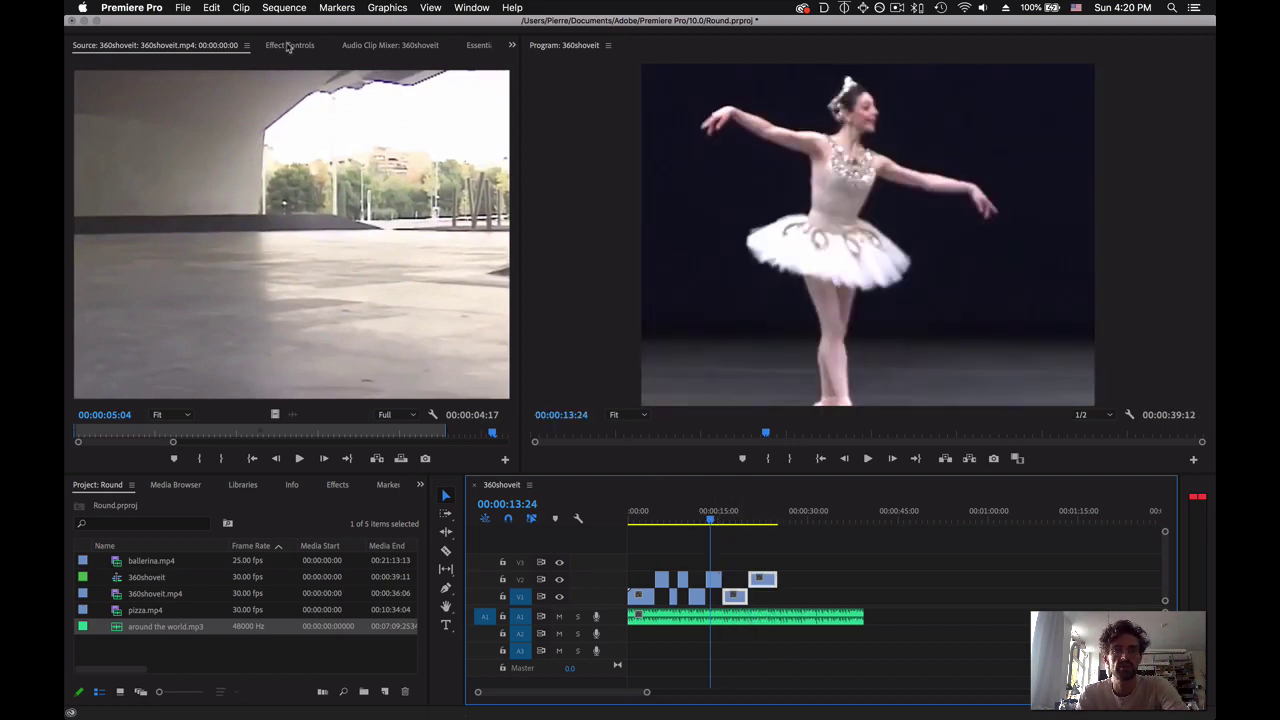
left_click(716, 580)
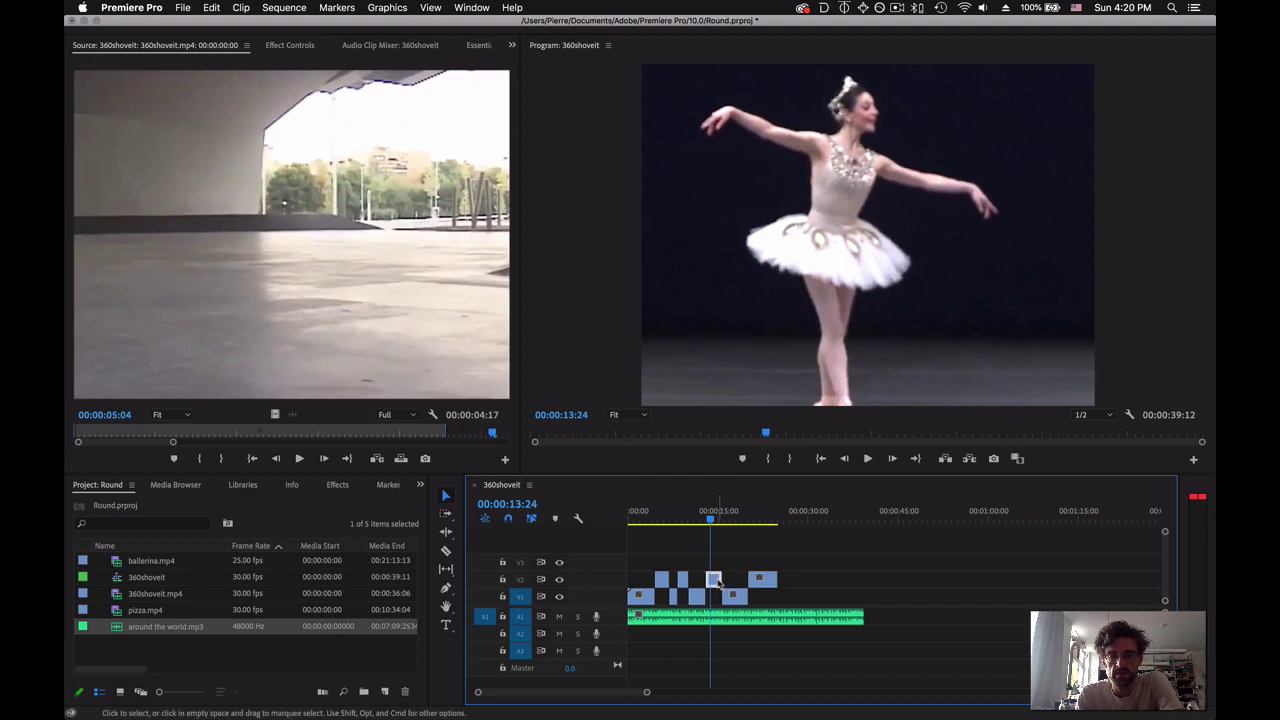
key("super+s")
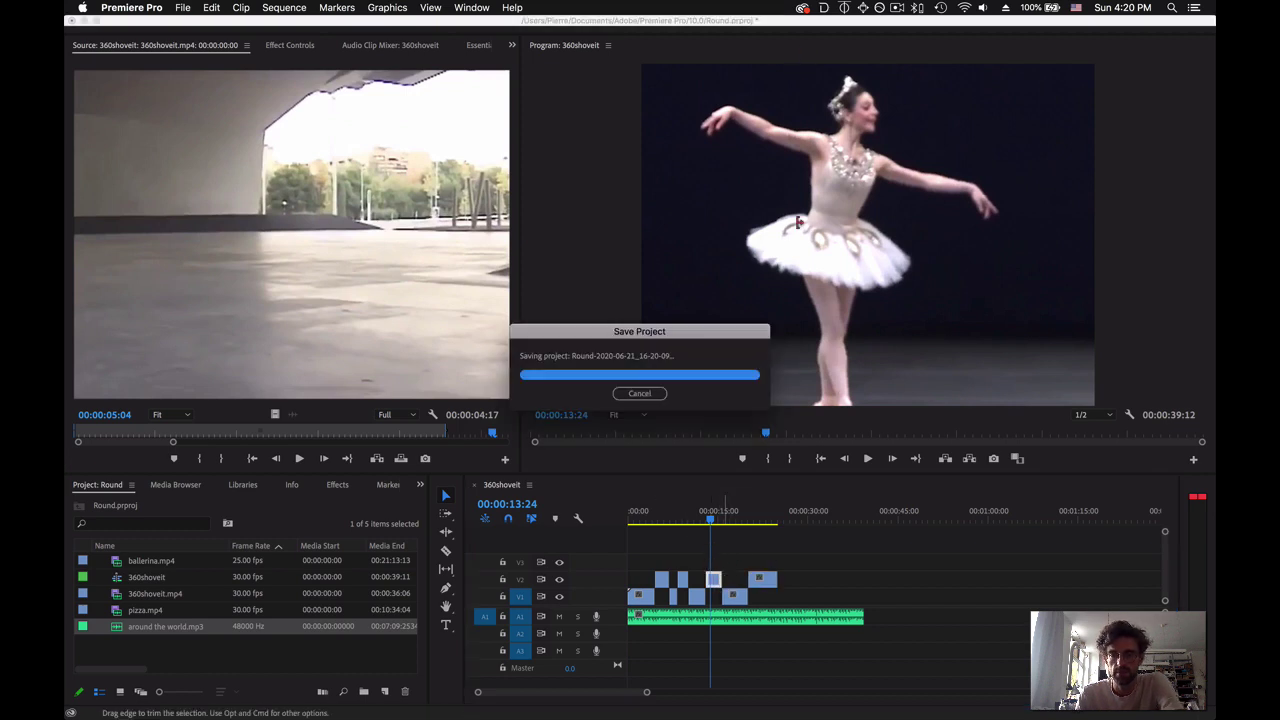
left_click(290, 45)
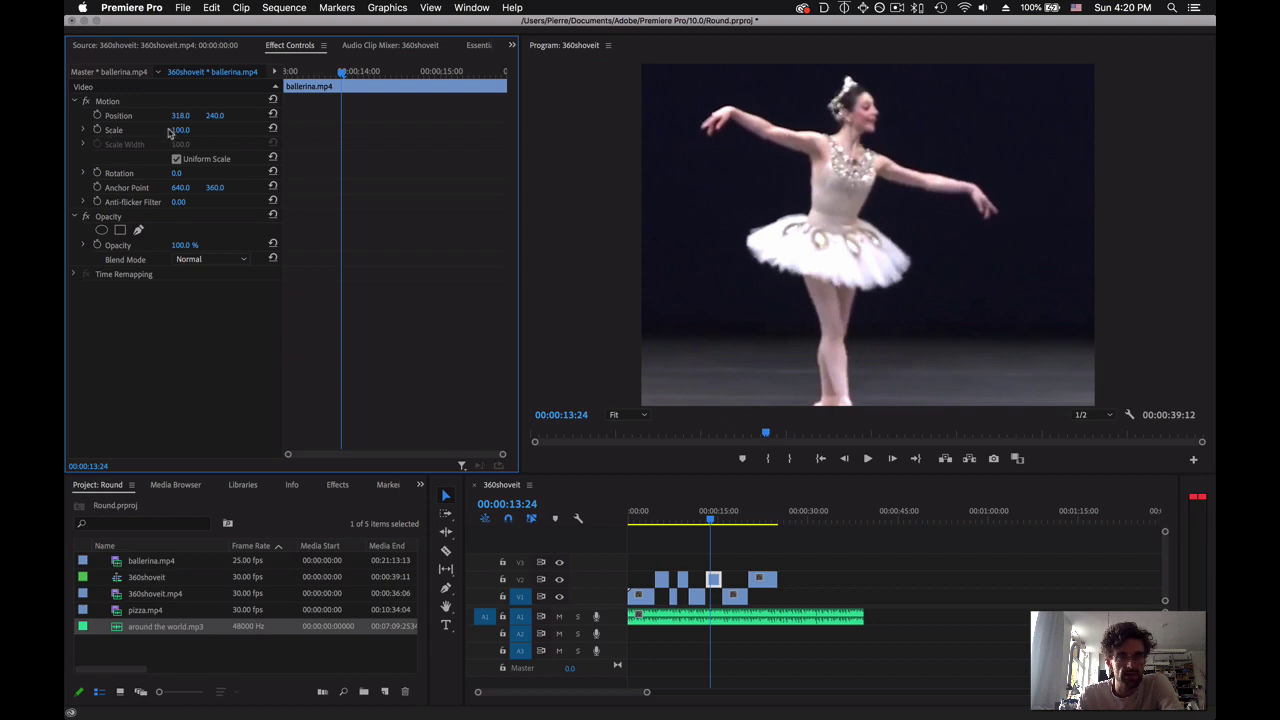
left_click_drag(179, 130, 150, 130)
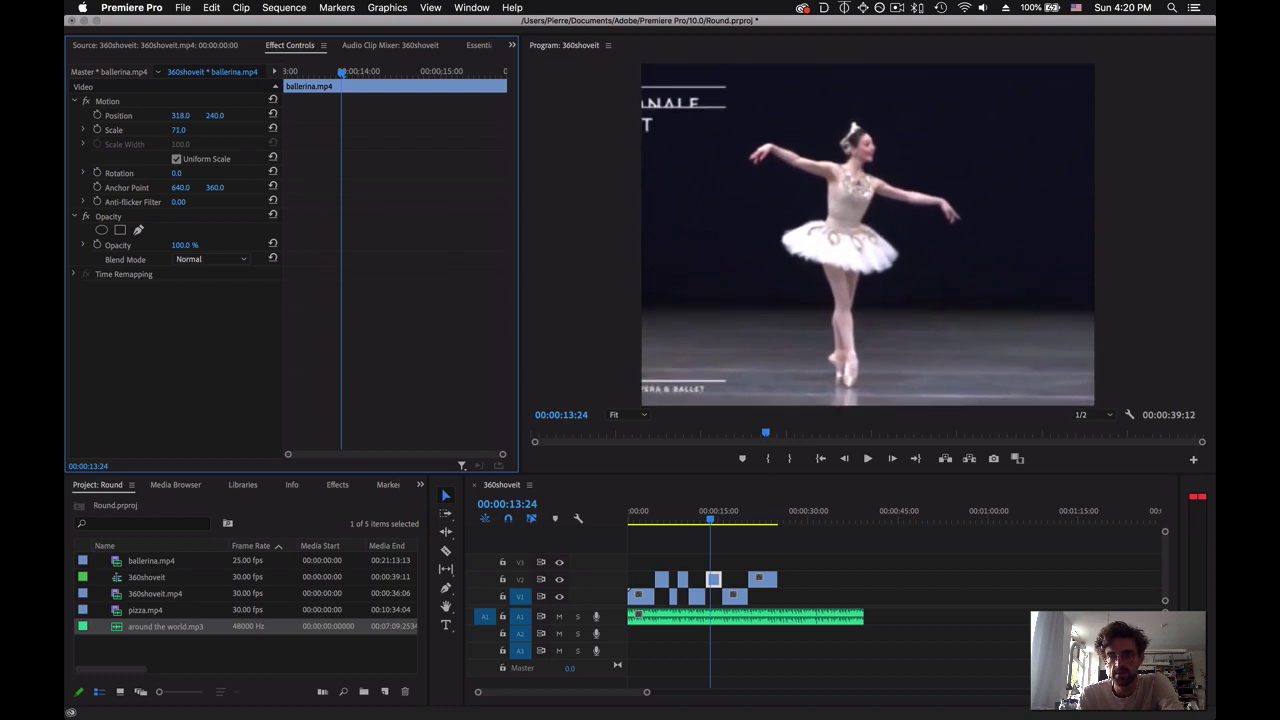
Set the Scale of the last ballerina.mp4 piece on V2 to 71 and trim the music on A1 to that piece's end.
left_click(710, 519)
left_click_drag(710, 519, 755, 520)
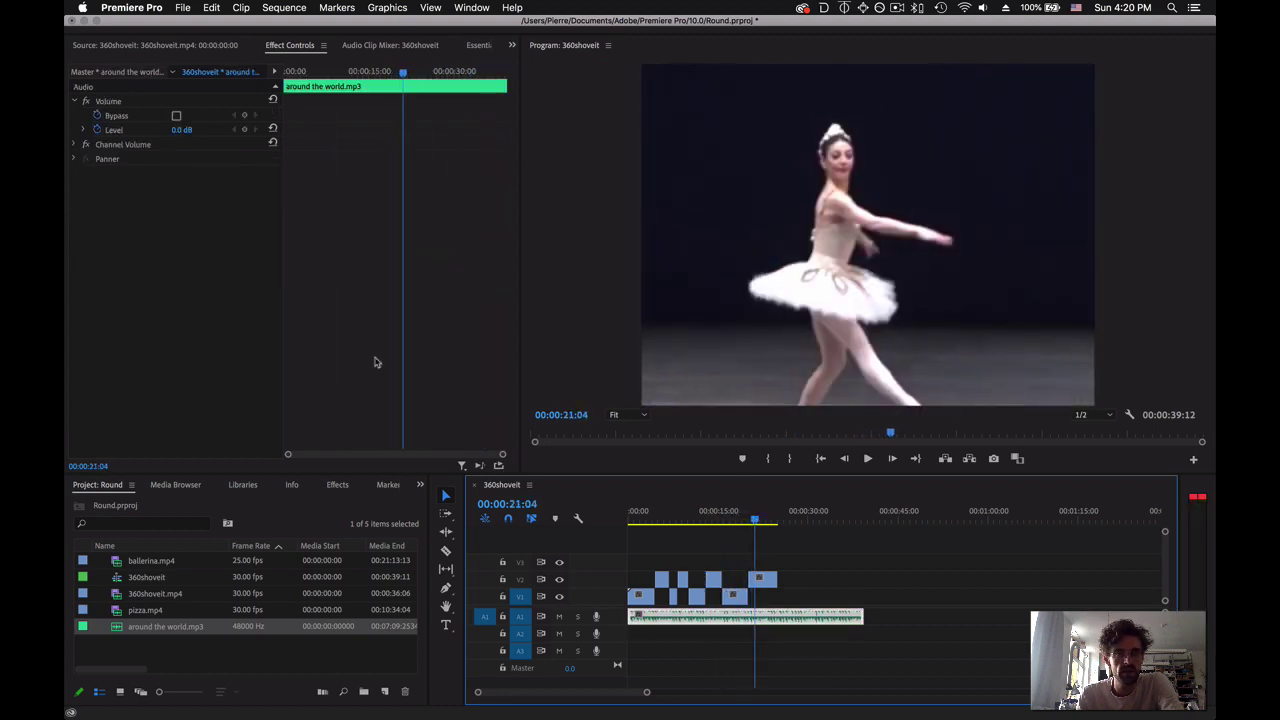
left_click(772, 583)
left_click(185, 130)
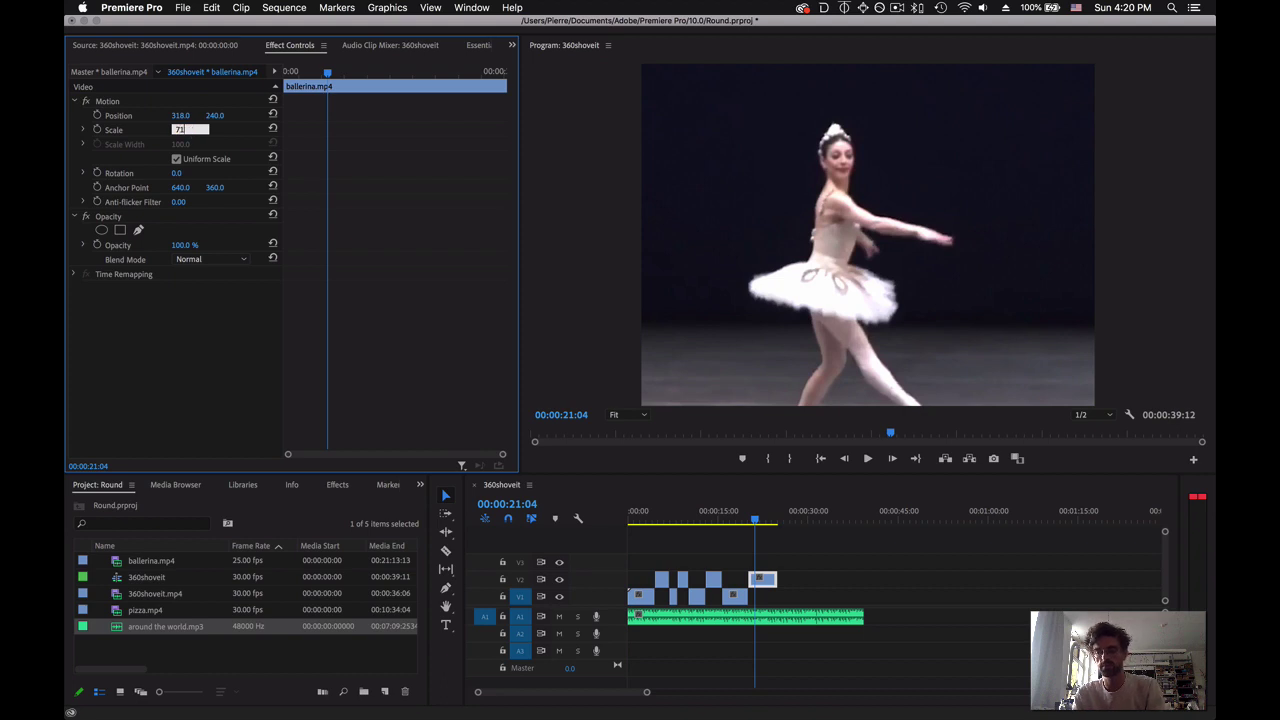
type("71")
key("Return")
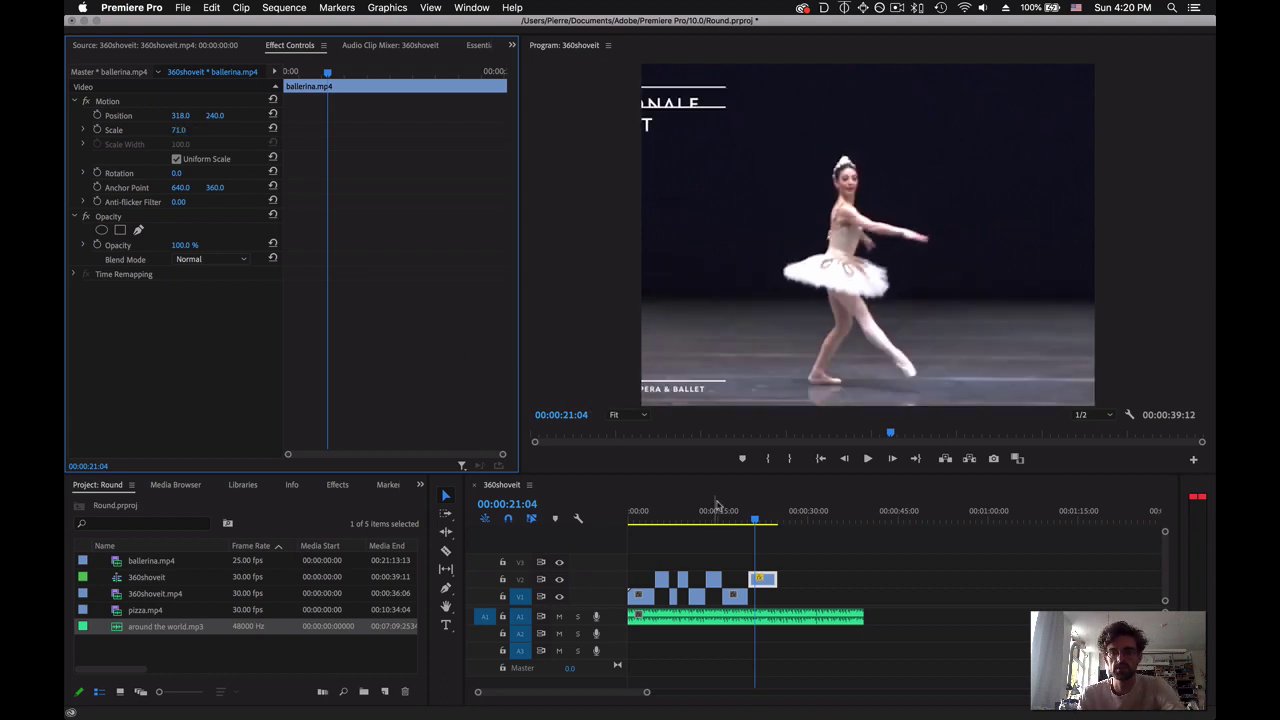
left_click_drag(861, 620, 775, 621)
Go to the 360shoveit.mp4 piece at 00:00:10:25 and search the available effects for "satur" and "sa".
left_click_drag(751, 529, 695, 527)
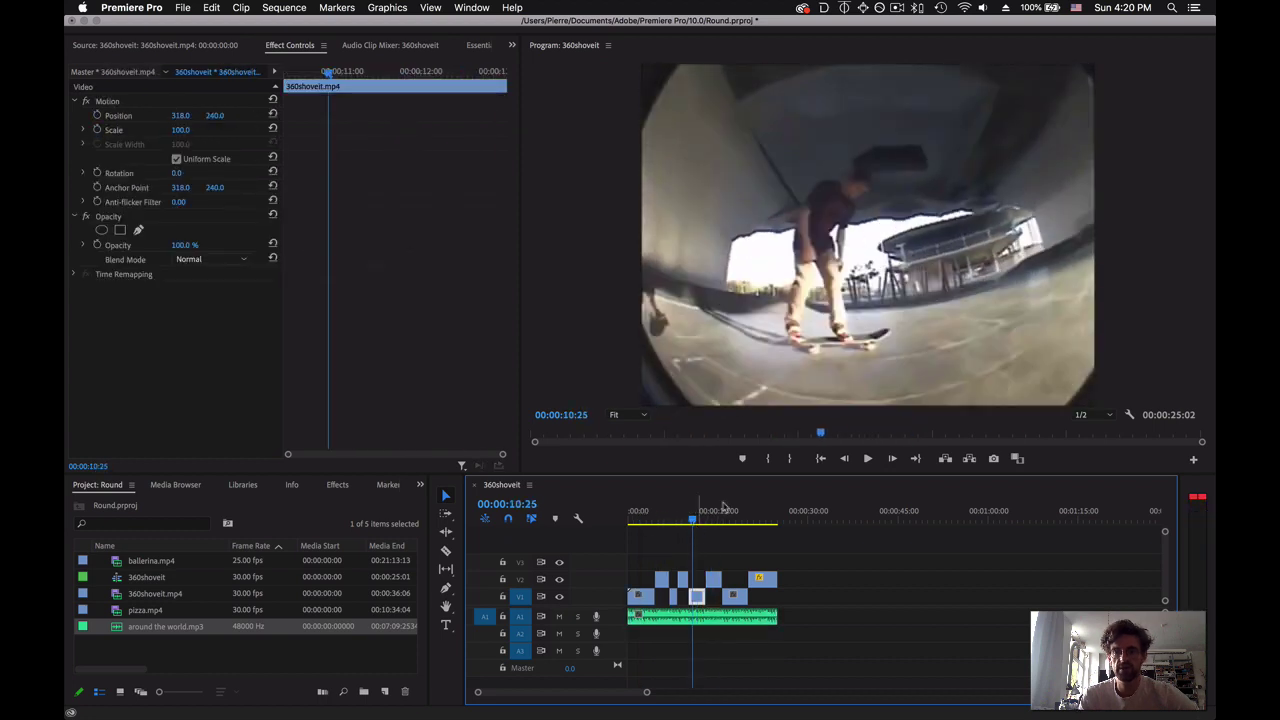
left_click(337, 485)
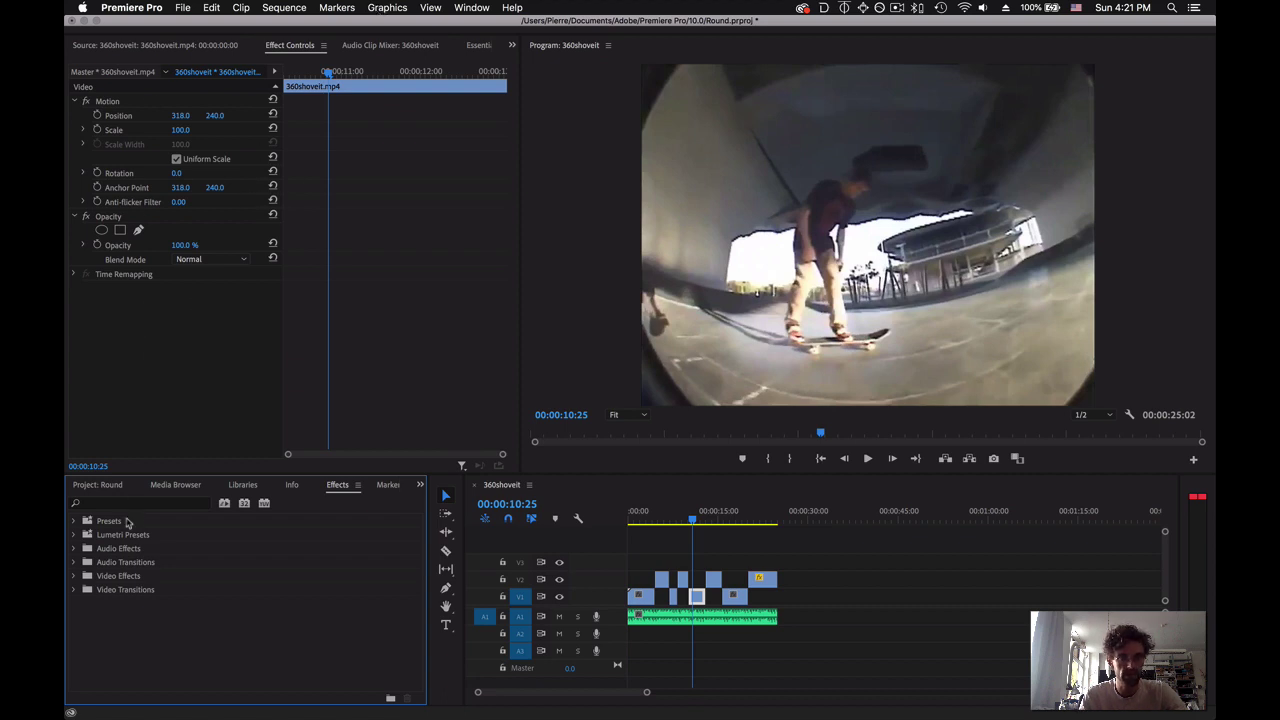
left_click(134, 504)
type("satur")
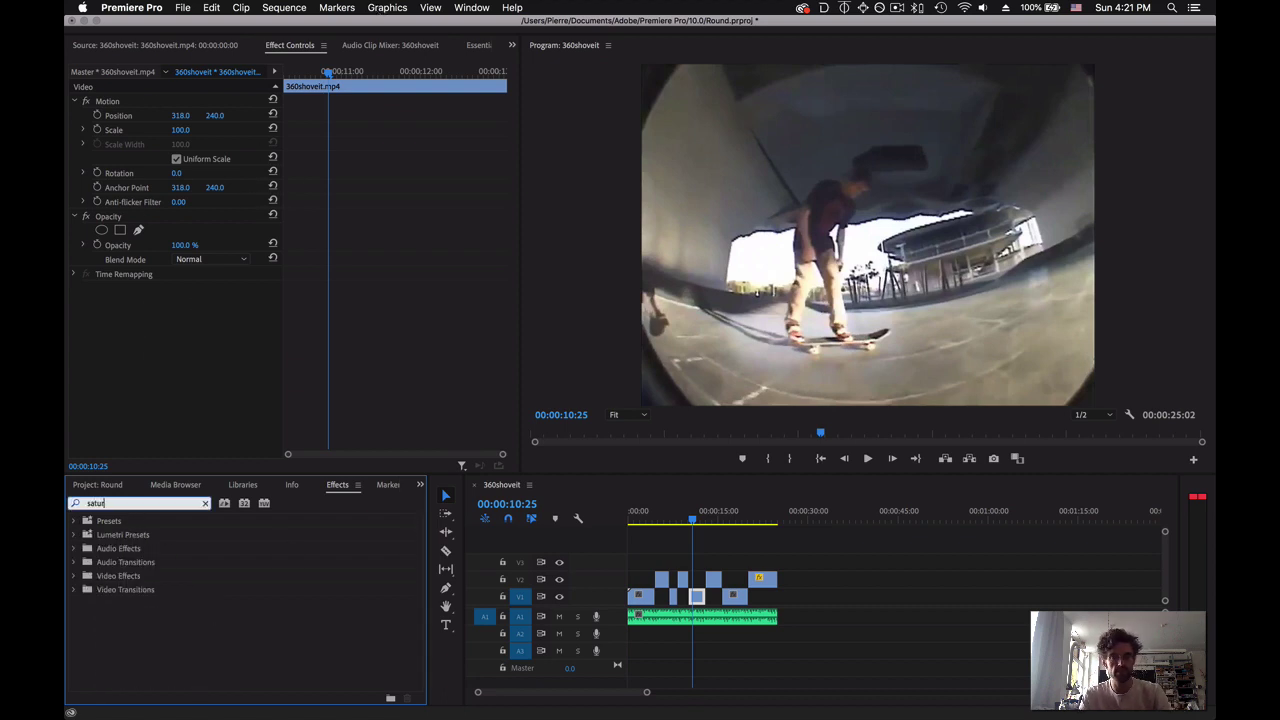
key("BackSpace")
key("BackSpace")
key("BackSpace")
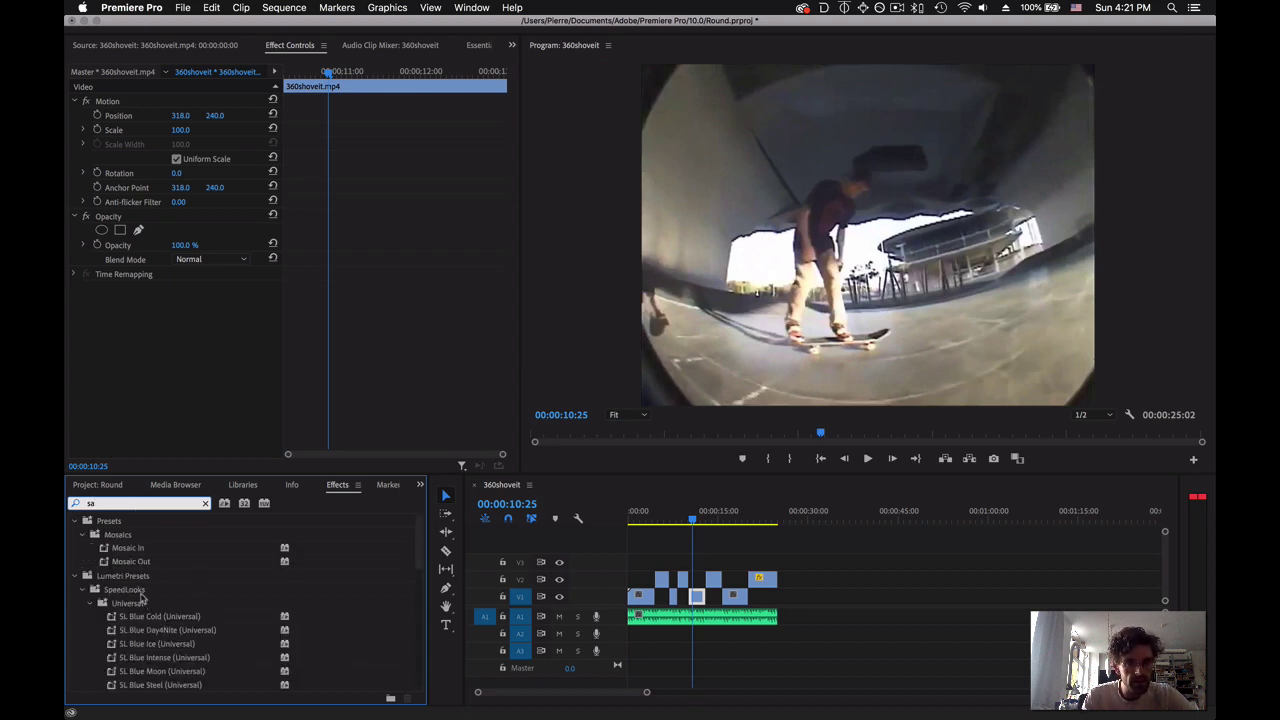
scroll(80, 571, "down", 5)
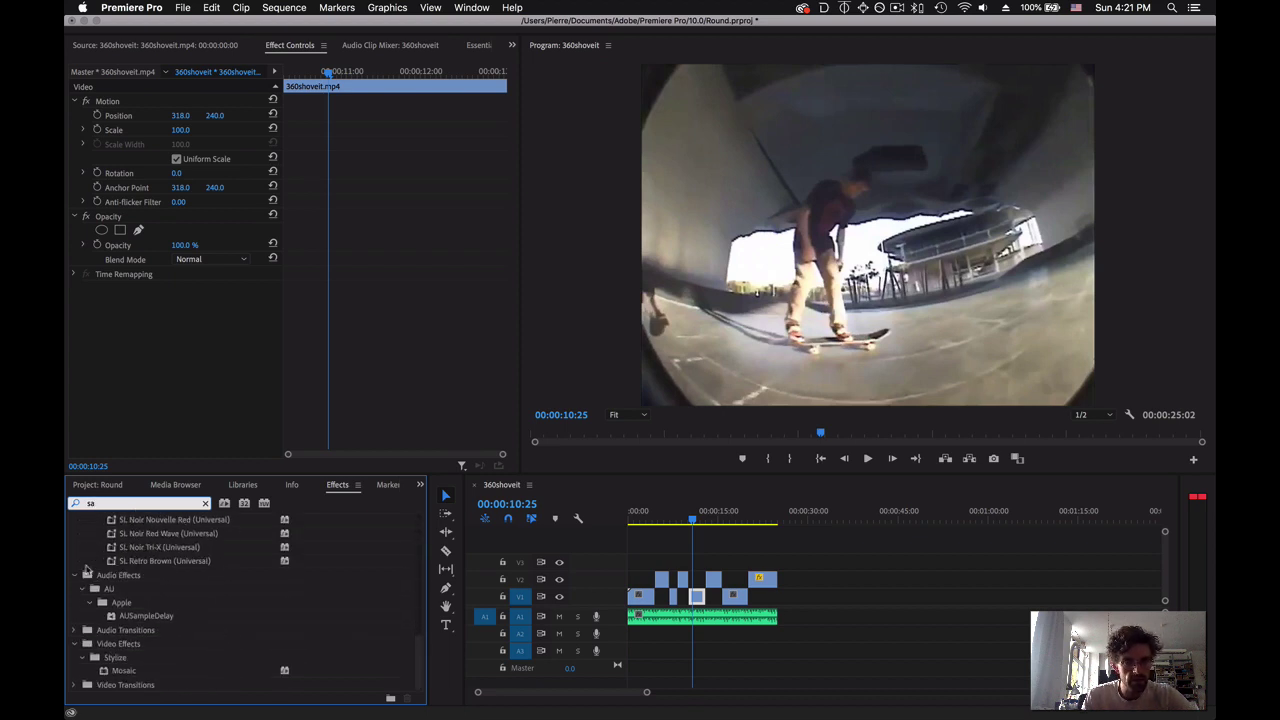
left_click(103, 645)
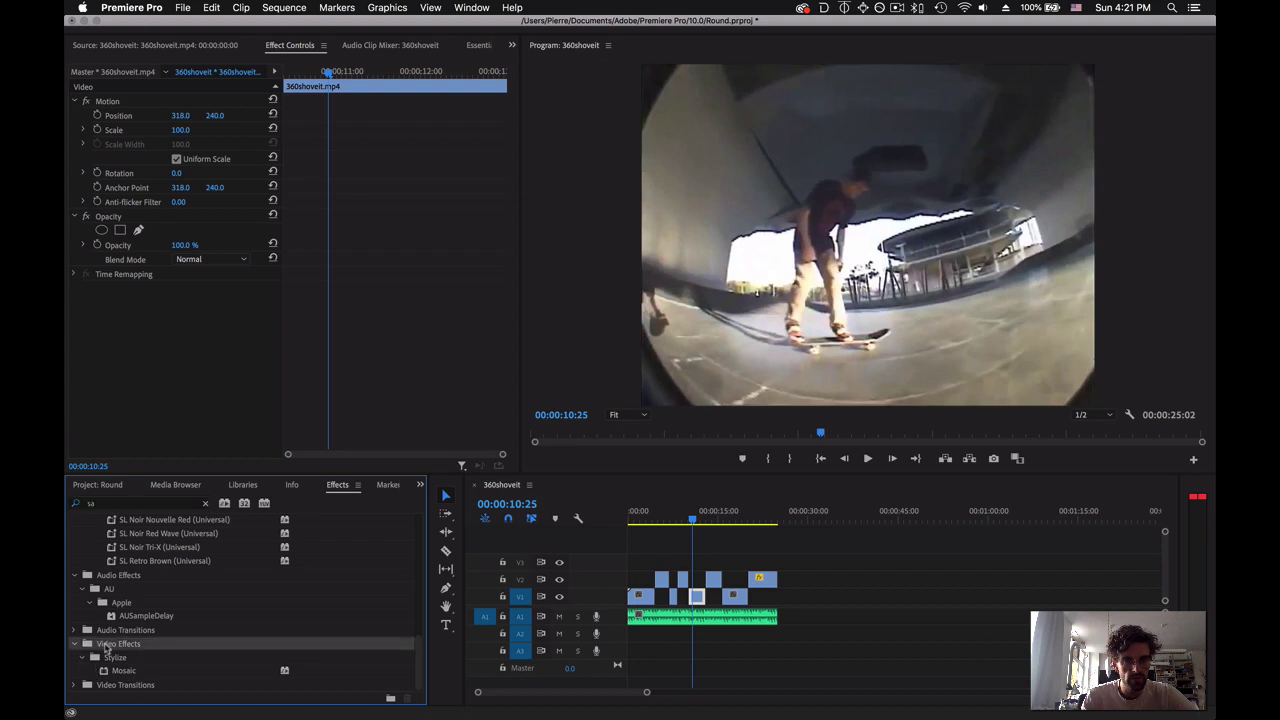
left_click(205, 503)
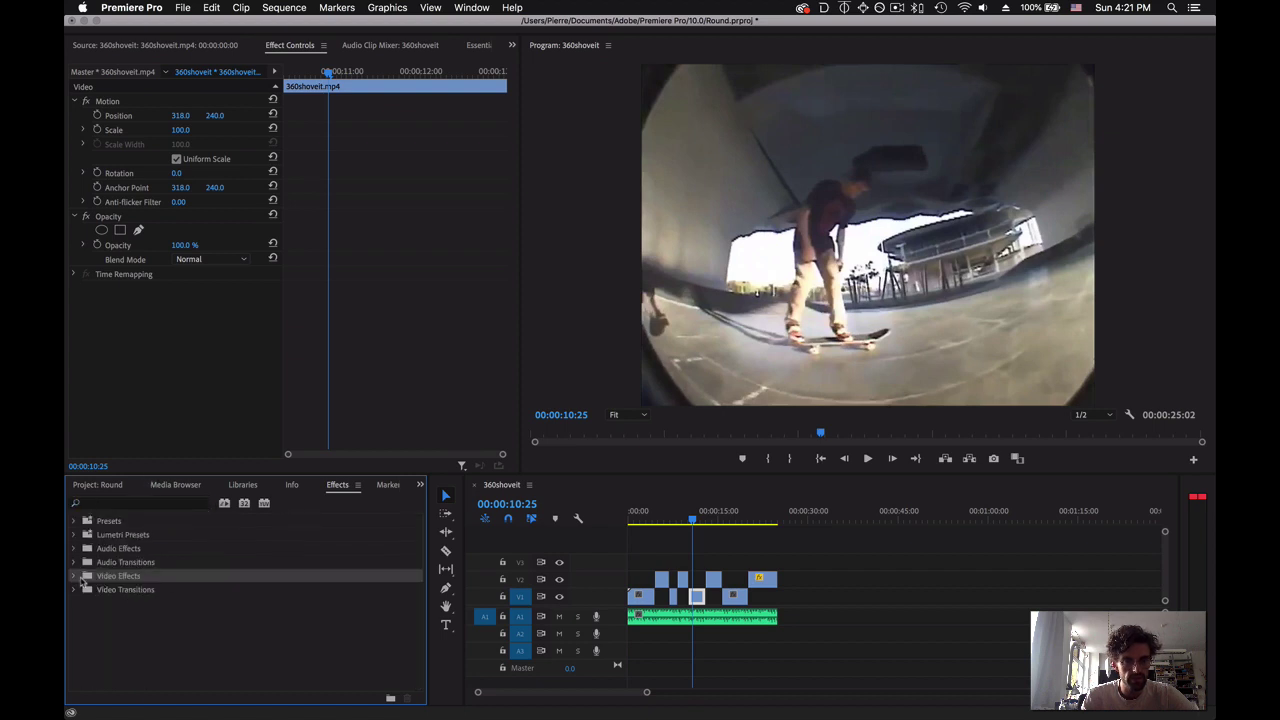
Apply the Color Balance (HLS) effect from the Color Correction group to the 360shoveit.mp4 piece at 00:00:10:25.
left_click(72, 576)
scroll(191, 571, "down", 1)
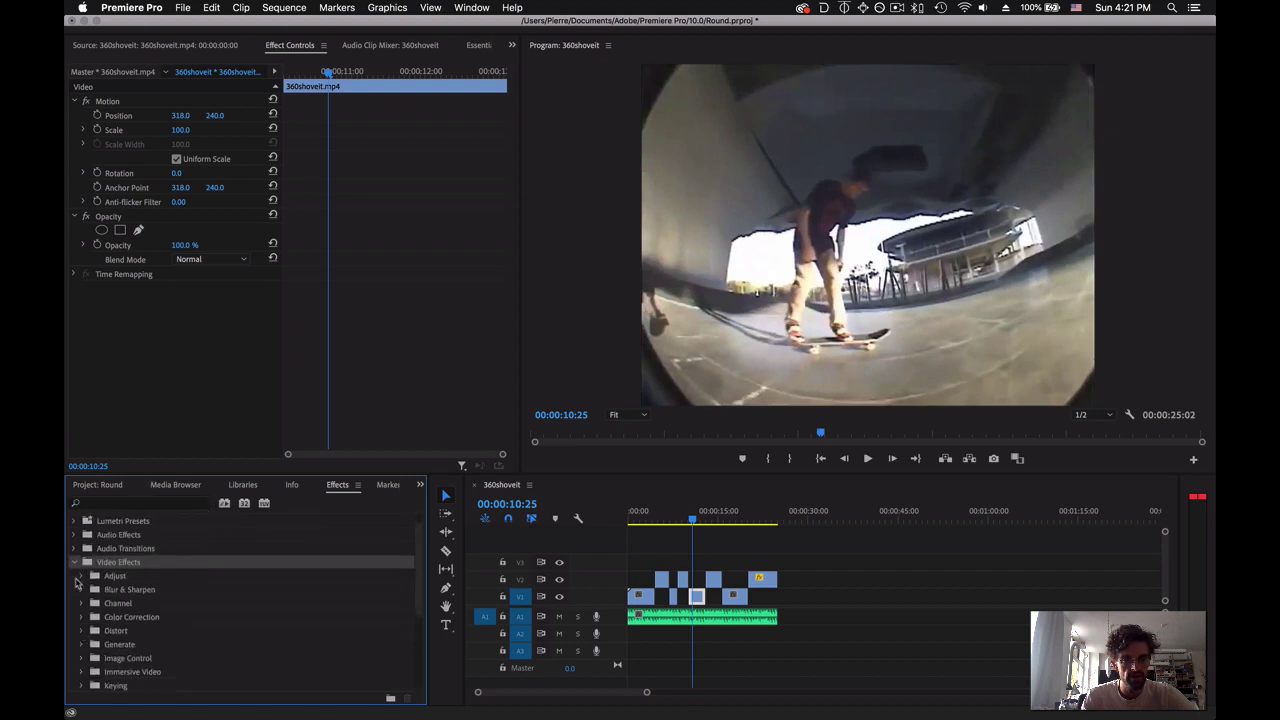
left_click(82, 577)
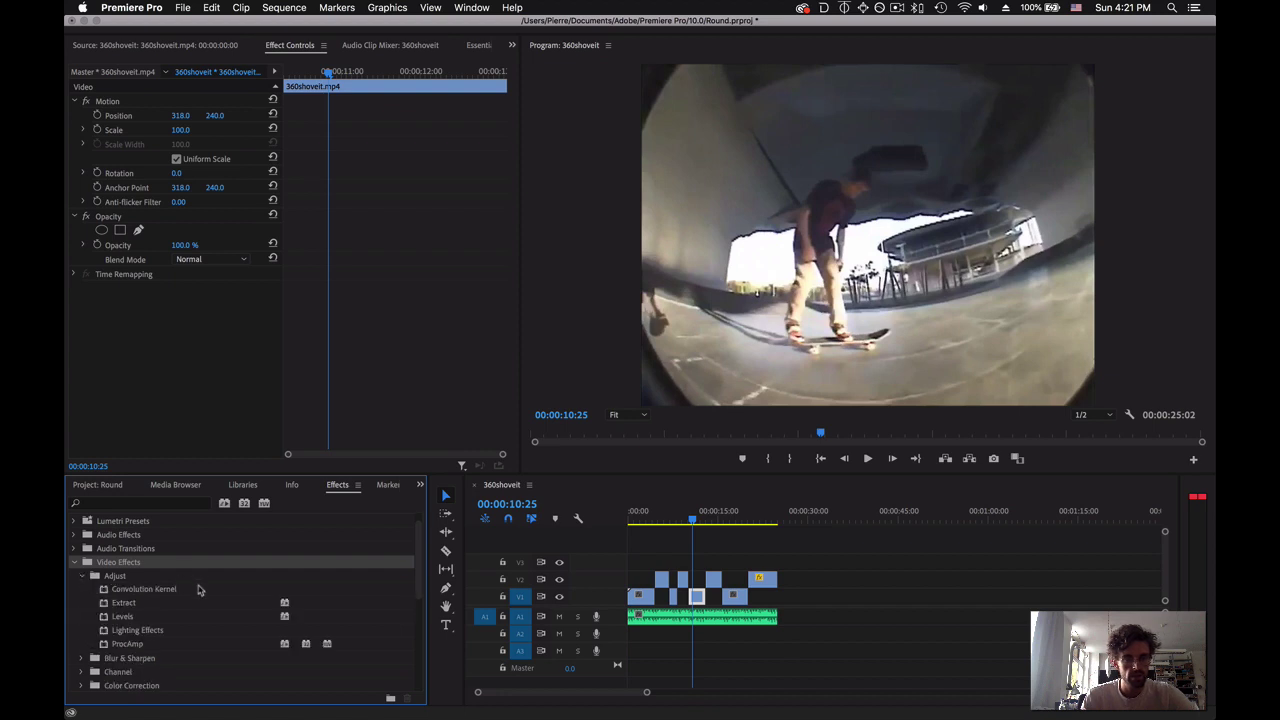
scroll(172, 605, "down", 2)
scroll(146, 621, "down", 2)
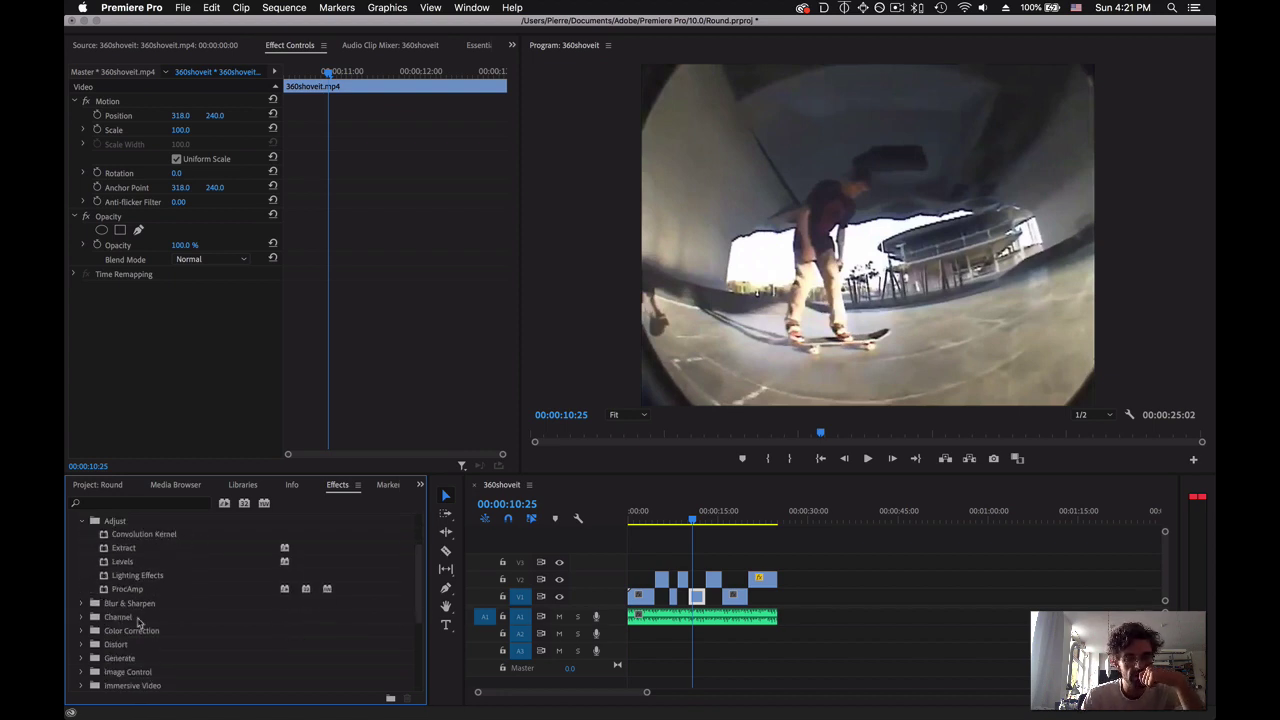
left_click(83, 631)
scroll(181, 601, "down", 2)
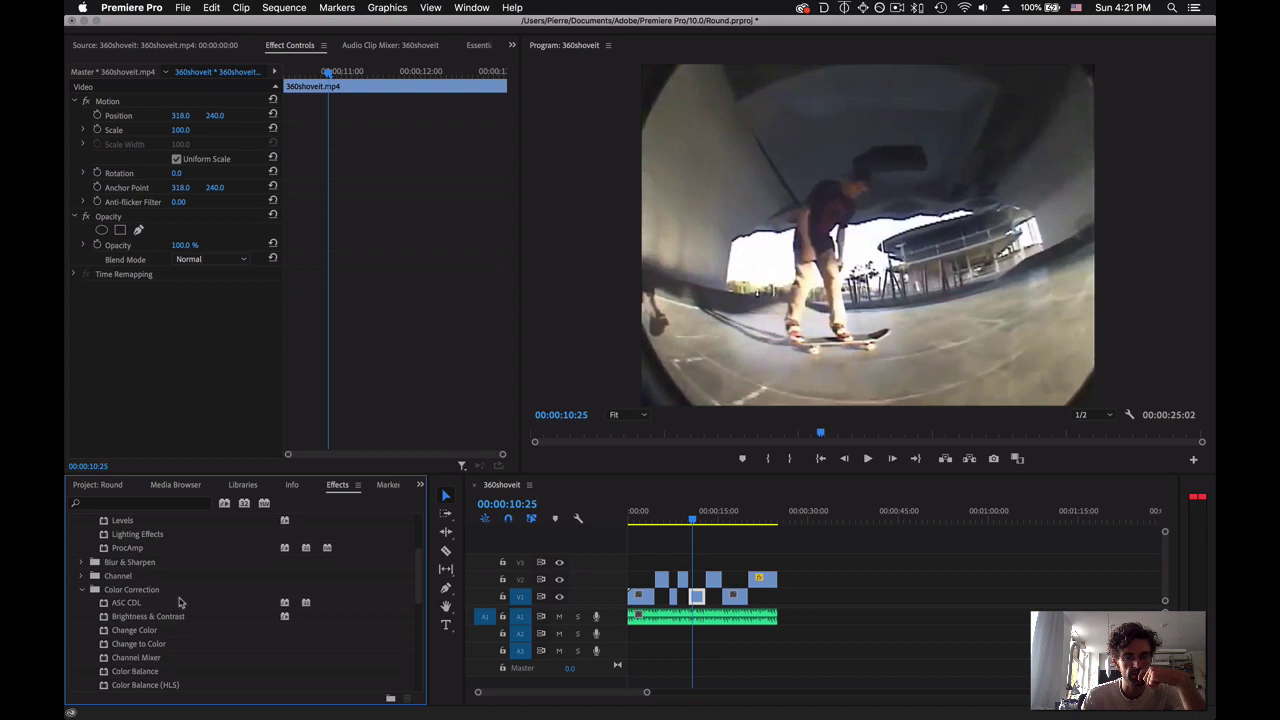
scroll(232, 610, "down", 2)
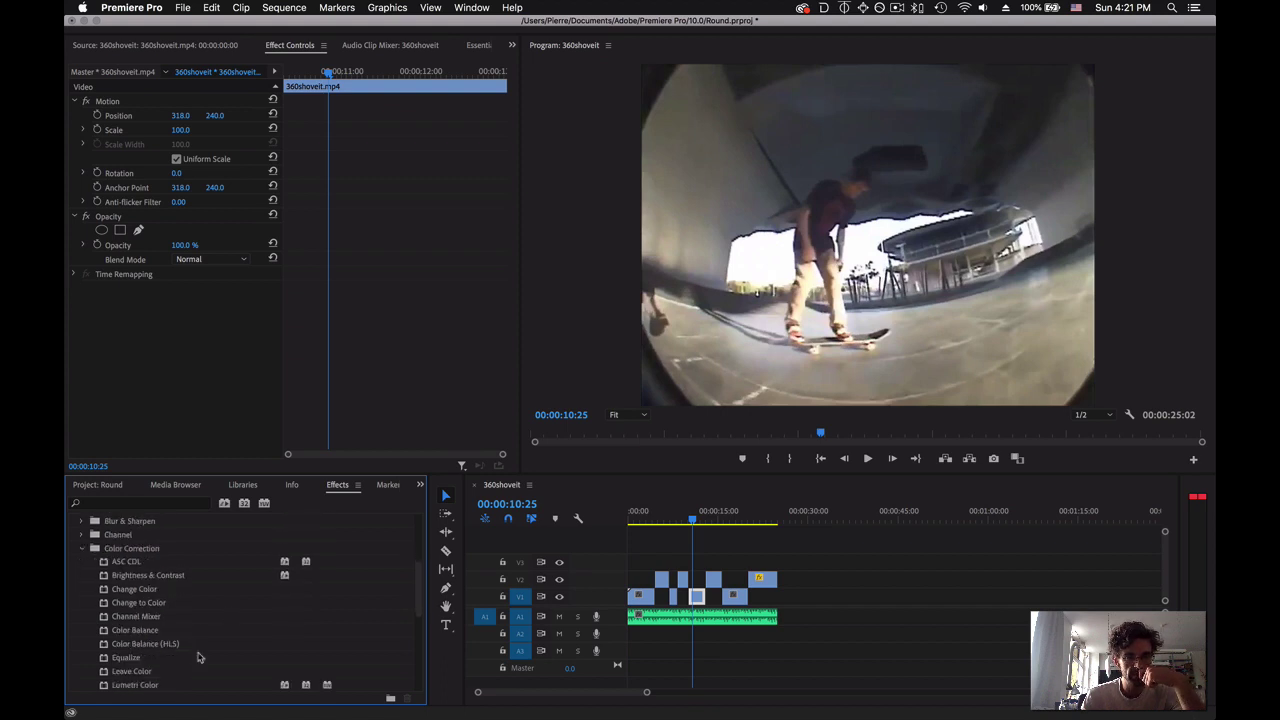
left_click_drag(148, 652, 116, 358)
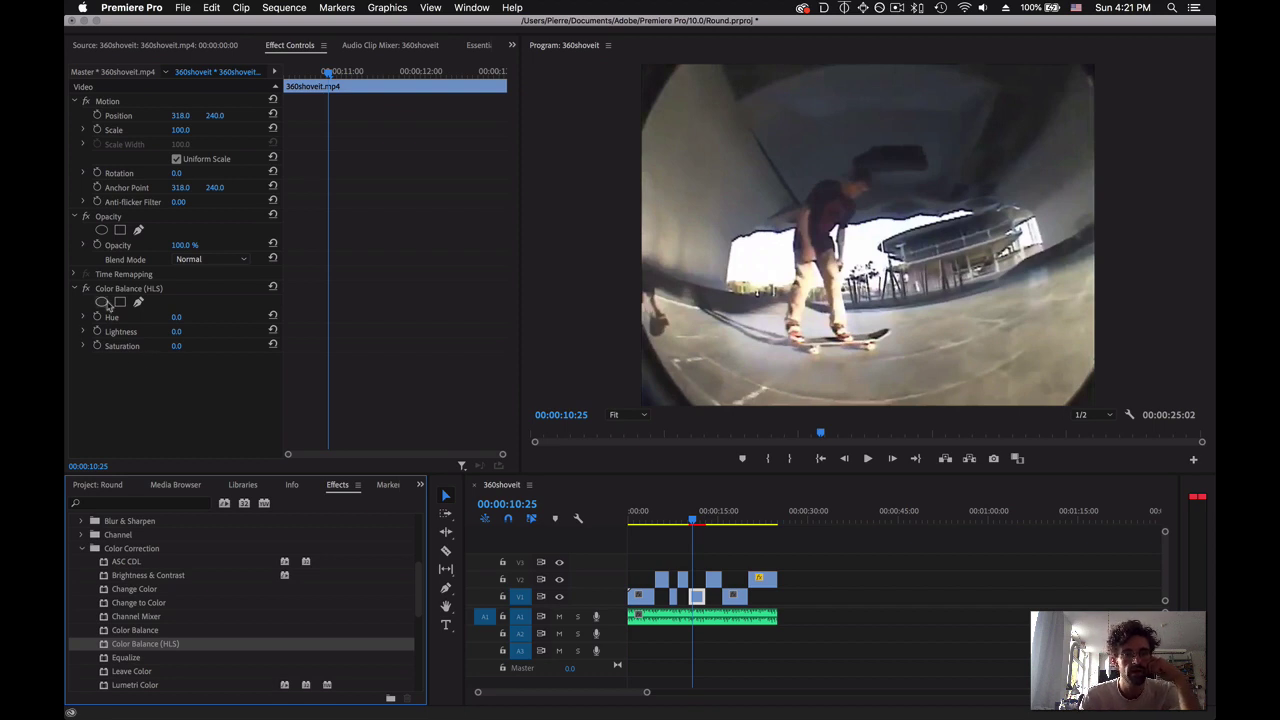
Set the Color Balance (HLS) Saturation of the 360shoveit.mp4 piece to -36.
left_click(176, 346)
left_click_drag(176, 346, 159, 346)
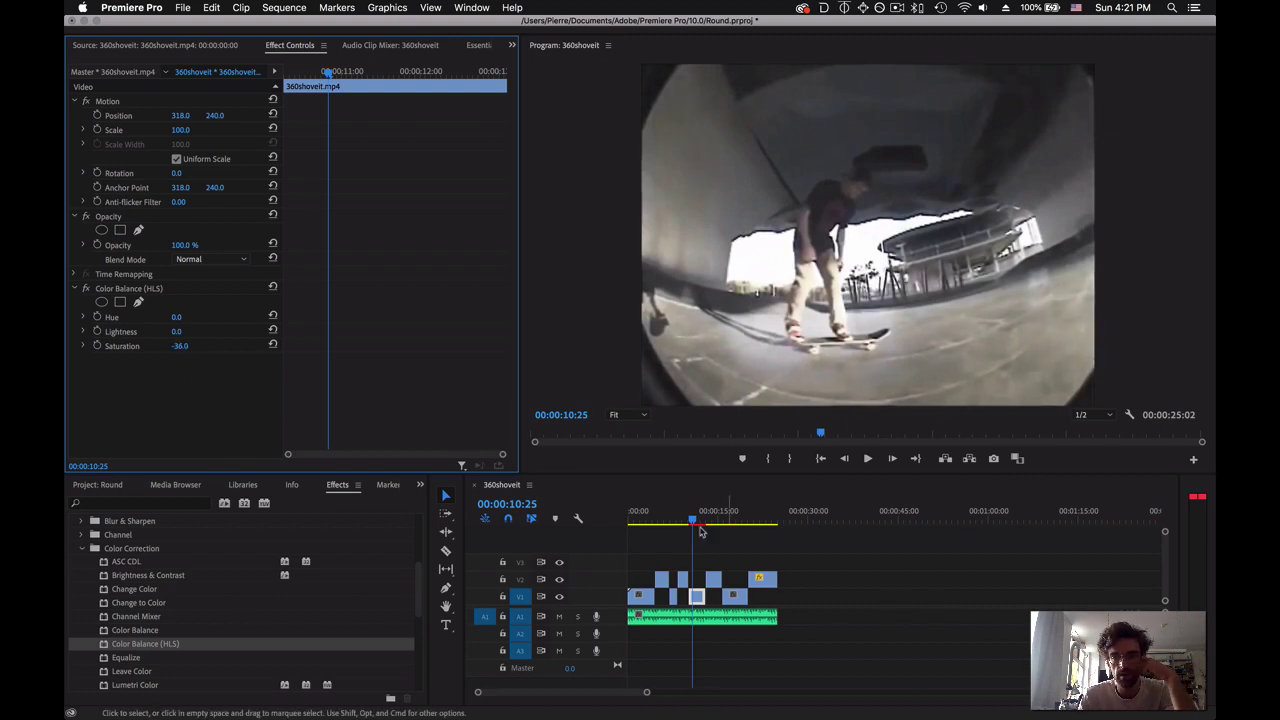
mouse_move(692, 521)
left_mouse_down()
mouse_move(774, 519)
mouse_move(675, 521)
mouse_move(693, 522)
left_mouse_up()
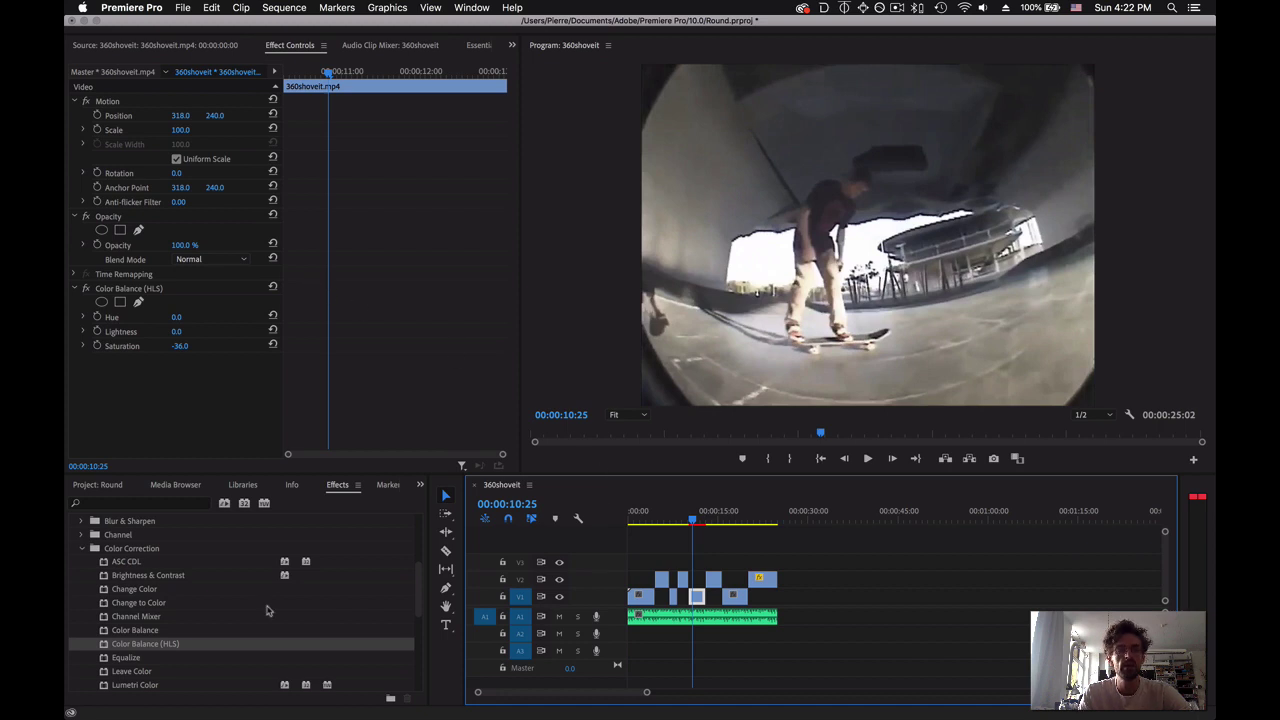
Collapse the Color Correction and Adjust effect groups and save the project.
left_click(83, 549)
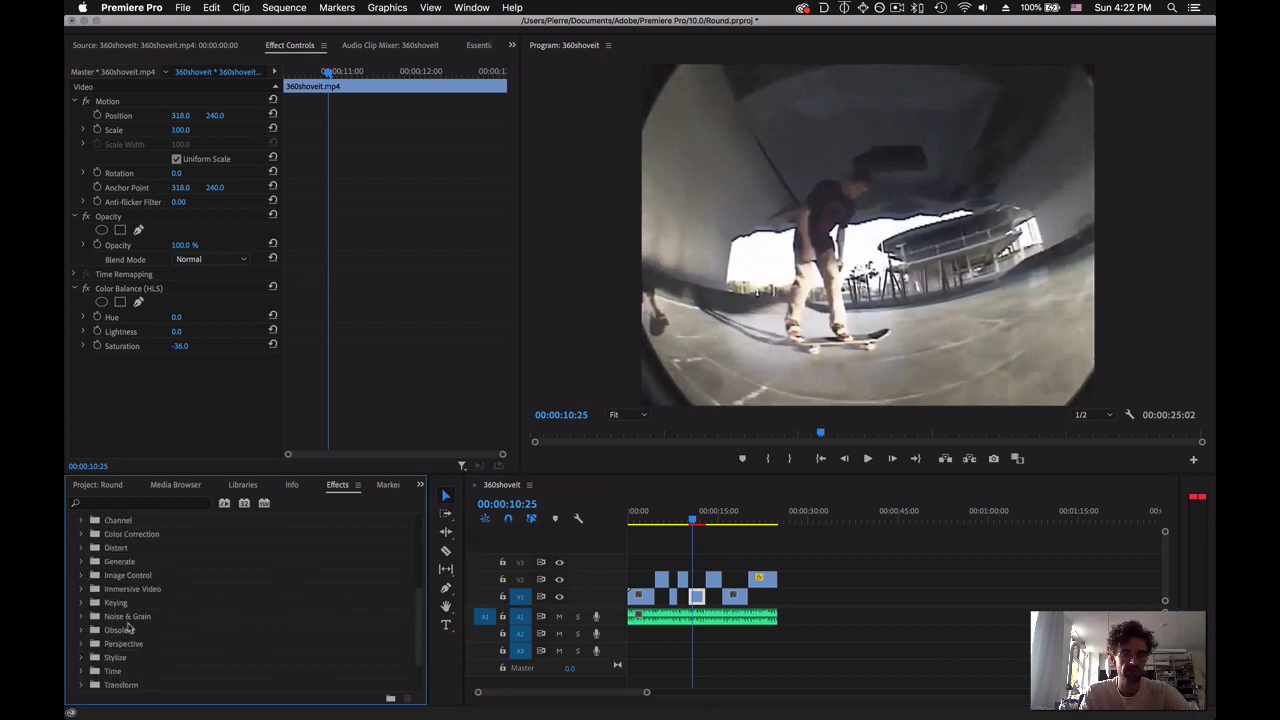
scroll(136, 621, "up", 5)
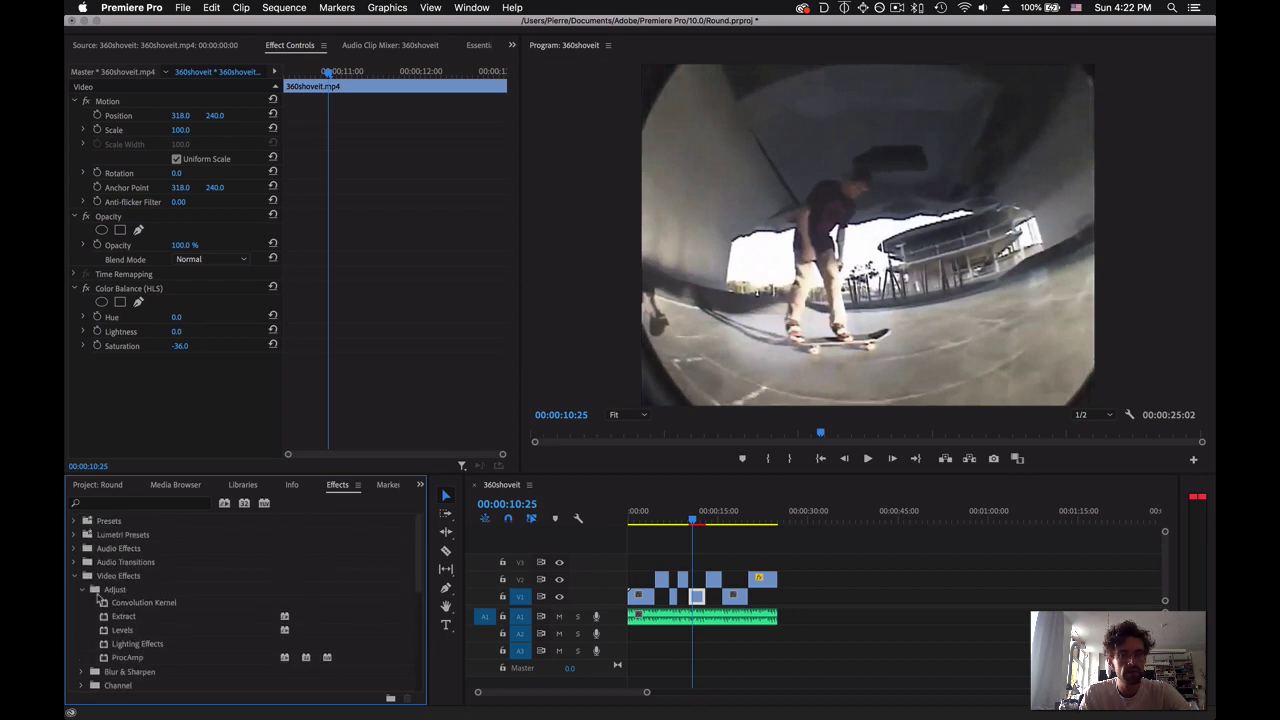
left_click(82, 589)
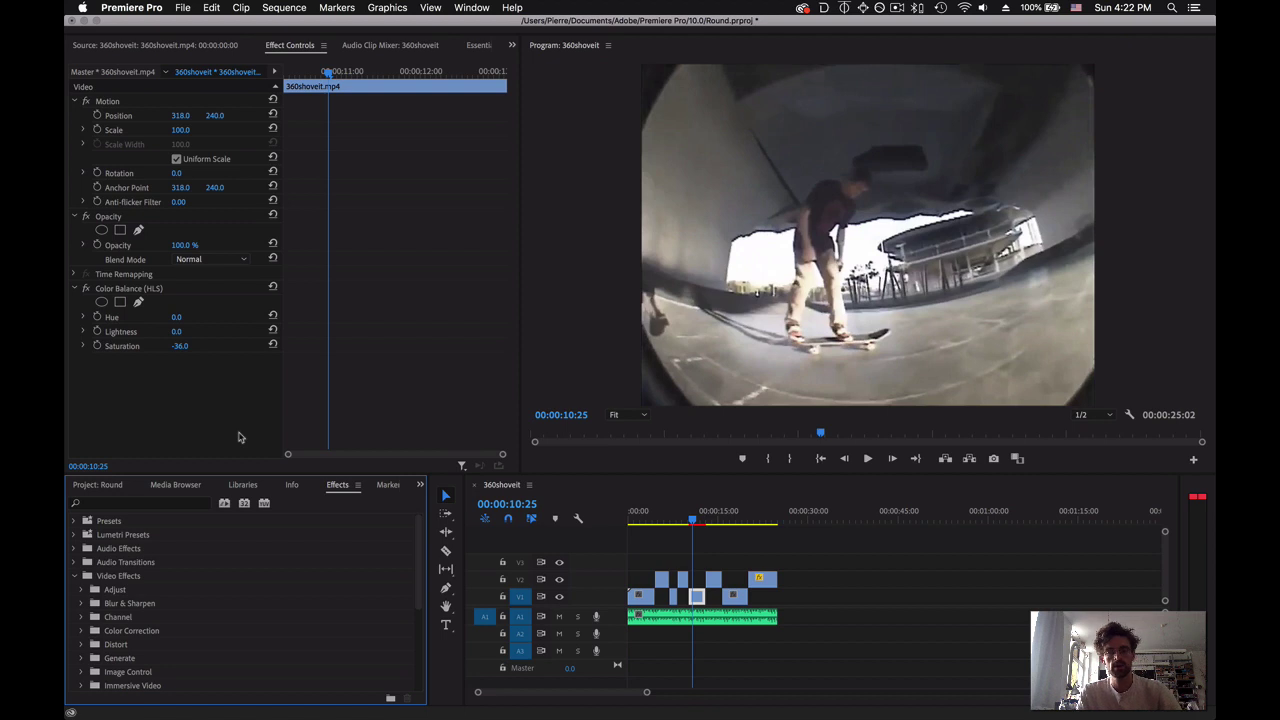
key("cmd+s")
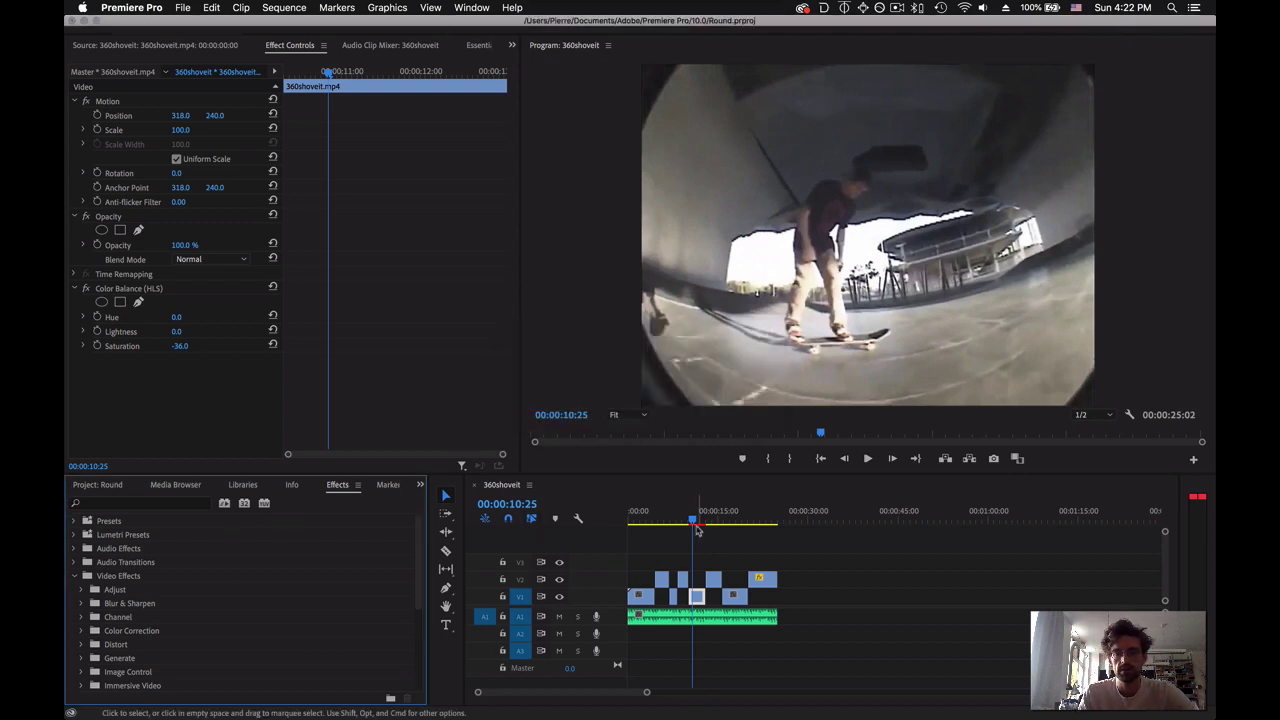
Add a new text layer at 00:00:22:01 over the last ballerina piece and move it until the whole text fits across the frame.
left_click(662, 524)
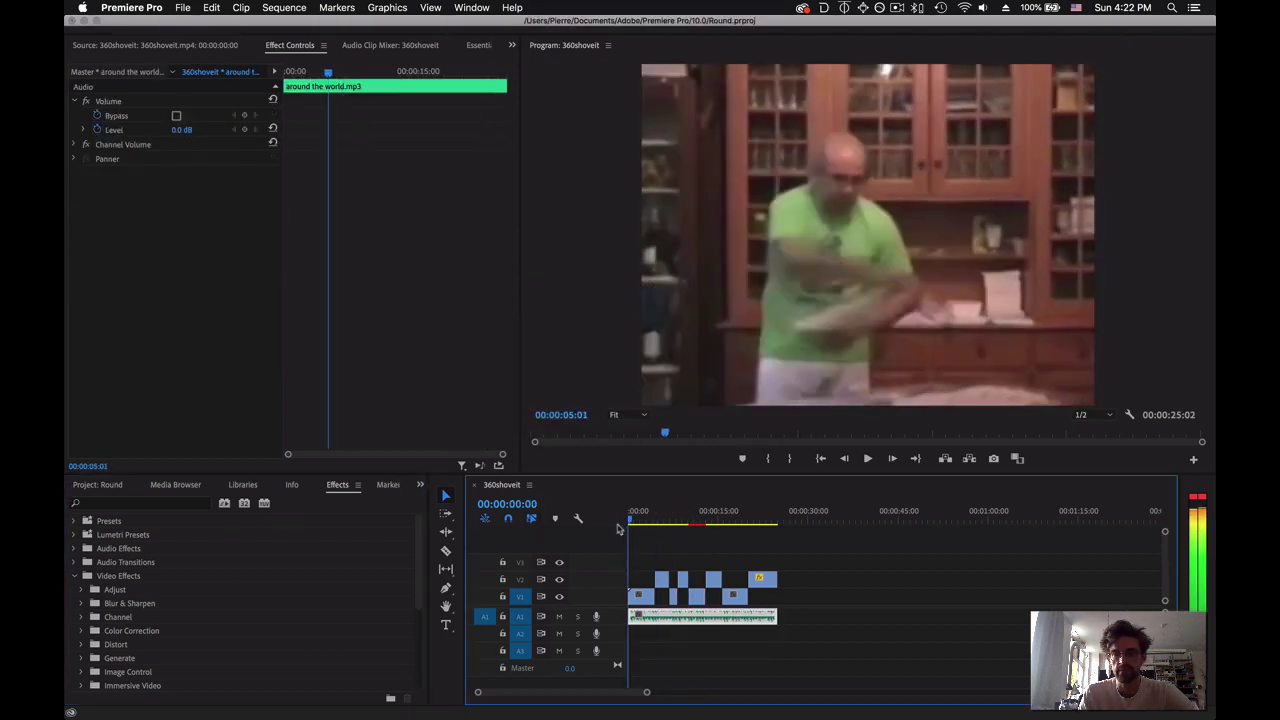
left_click(760, 521)
mouse_move(760, 521)
left_mouse_down()
mouse_move(779, 520)
mouse_move(760, 521)
left_mouse_up()
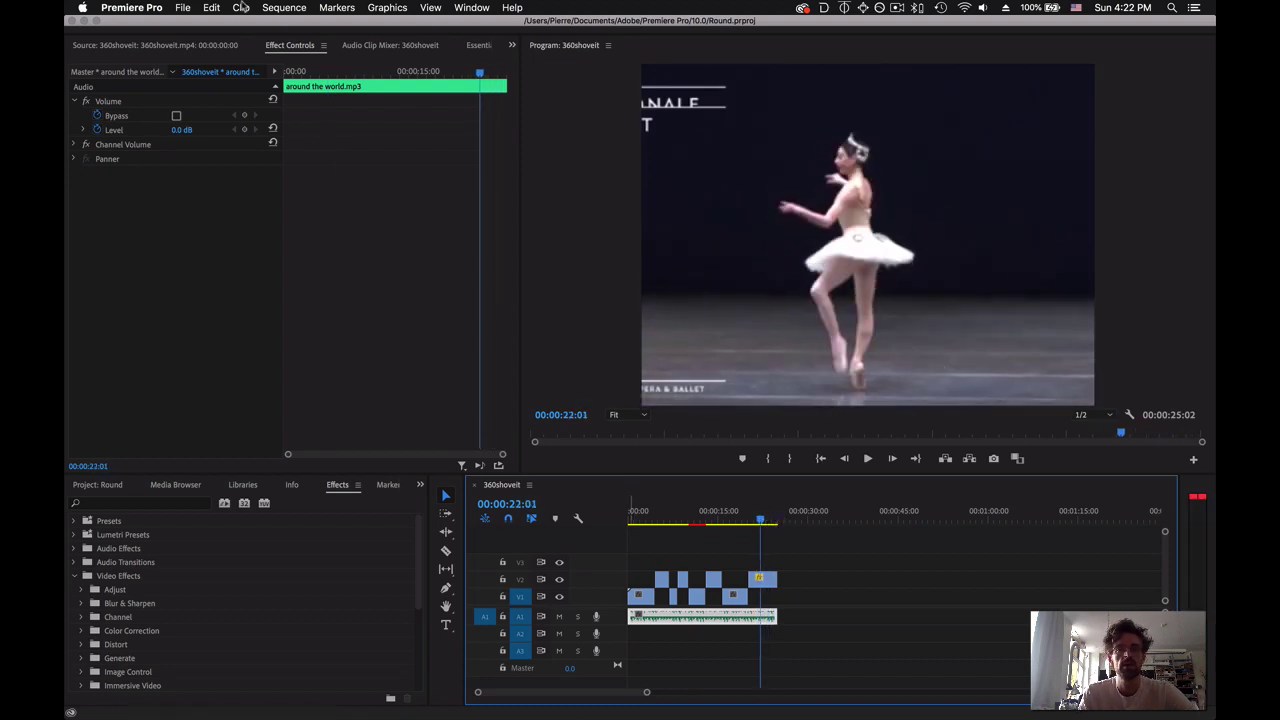
left_click(386, 8)
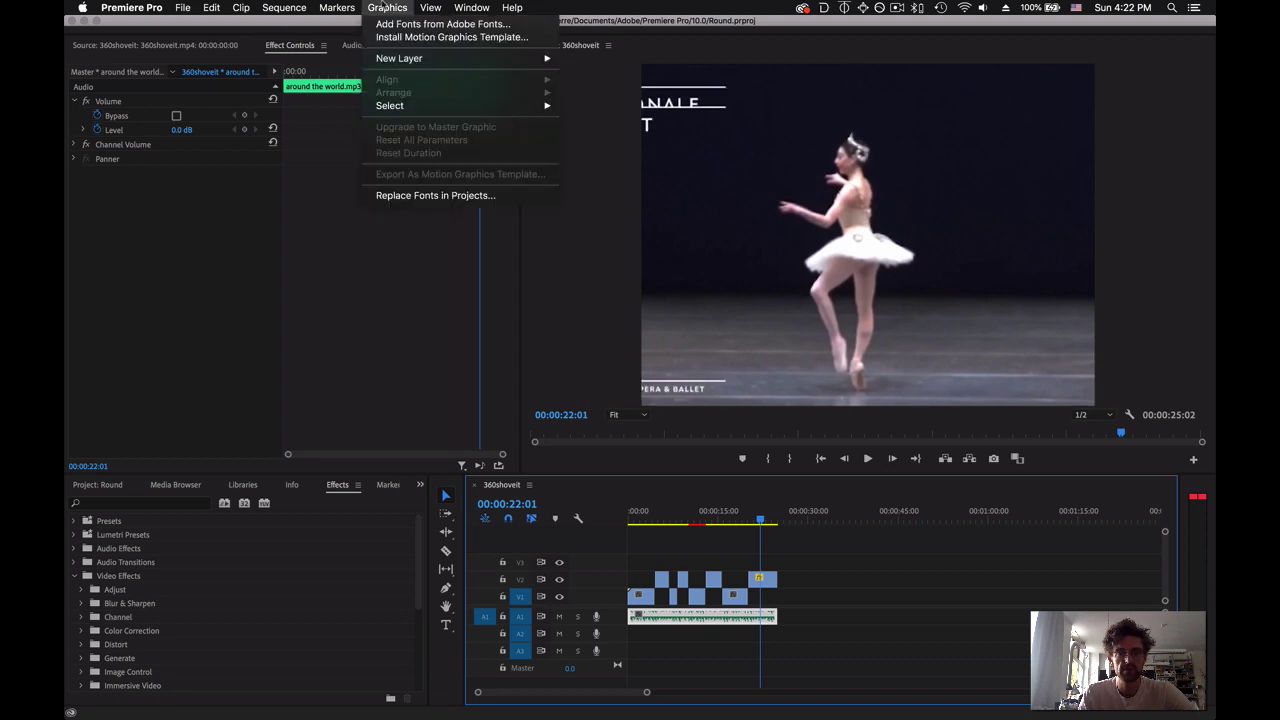
mouse_move(393, 60)
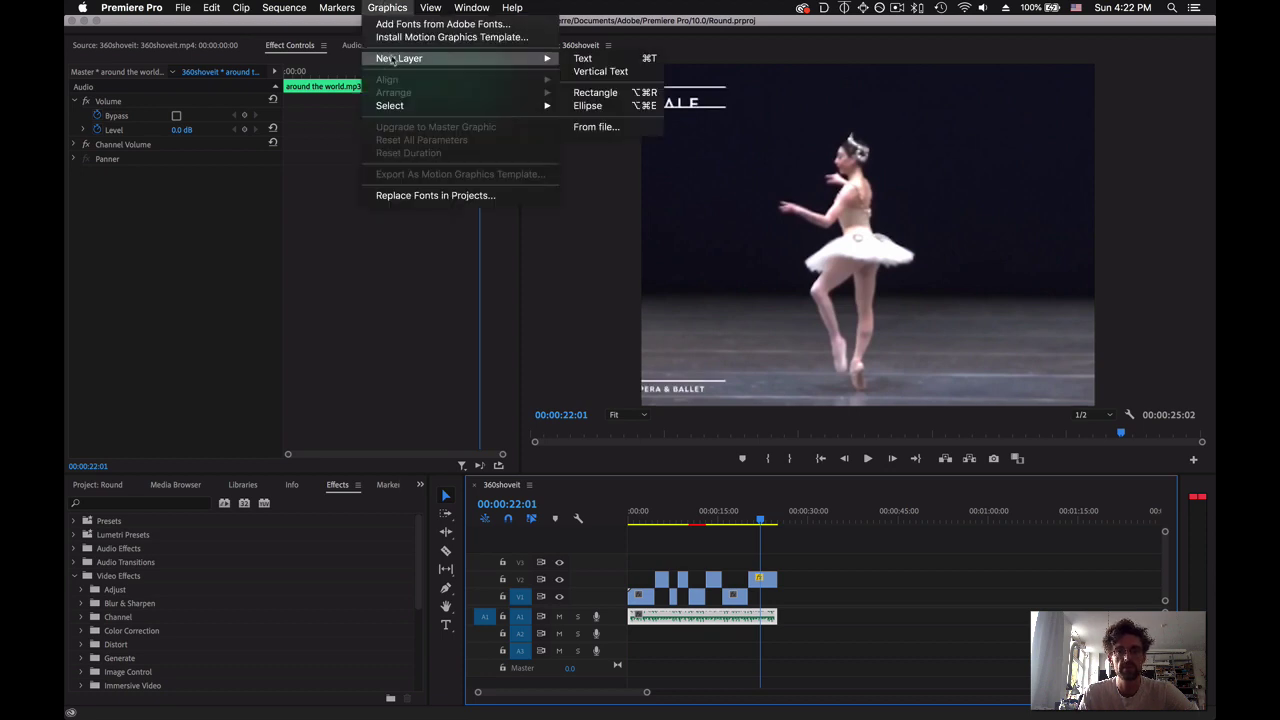
left_click(610, 59)
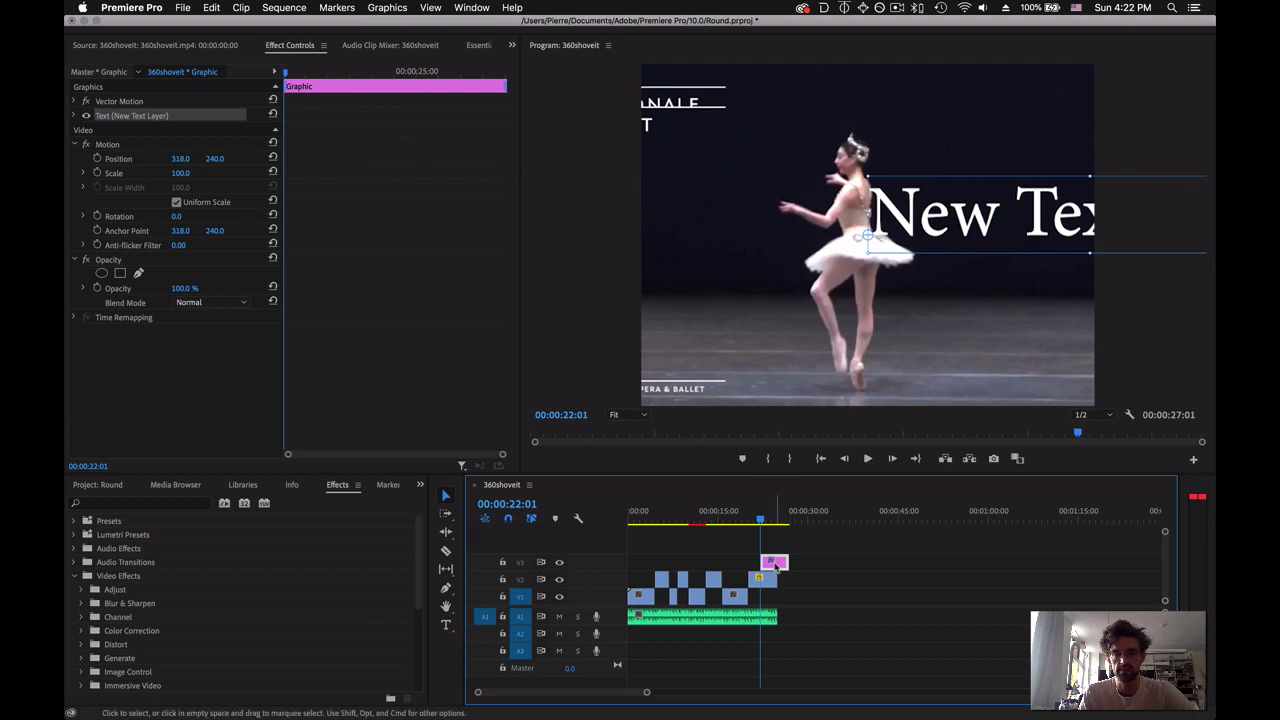
left_click_drag(966, 222, 746, 234)
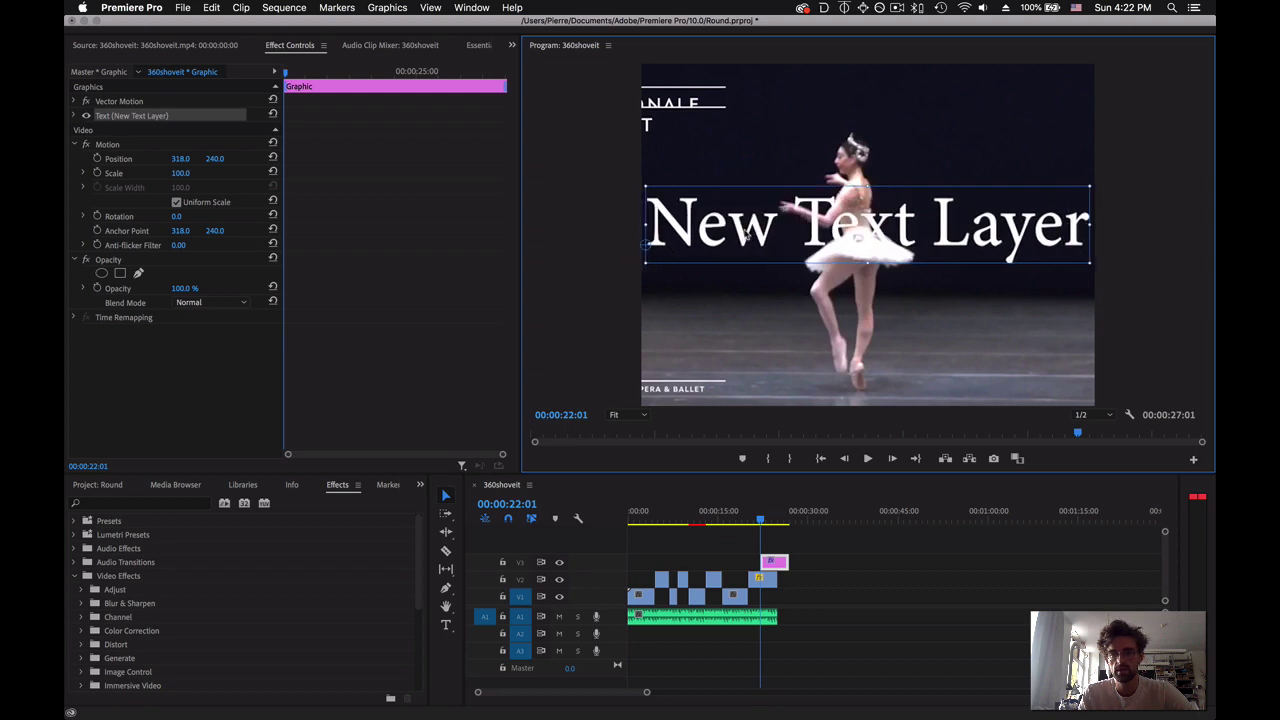
Place the text graphic on V3 directly after the shortened last ballerina piece and extend the music on A1 to the graphic's end.
mouse_move(770, 565)
left_mouse_down()
mouse_move(796, 571)
mouse_move(774, 568)
mouse_move(772, 582)
mouse_move(785, 563)
left_mouse_up()
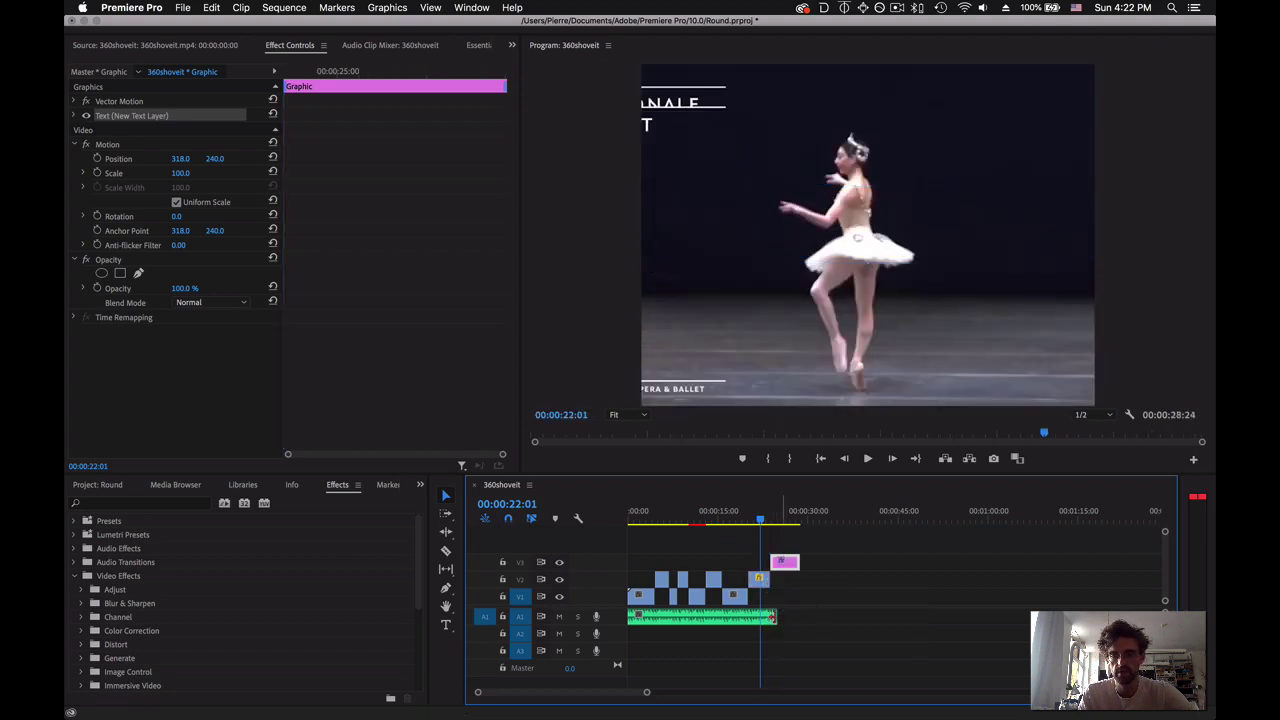
left_click_drag(777, 616, 799, 616)
left_click(769, 521)
left_click_drag(769, 521, 777, 522)
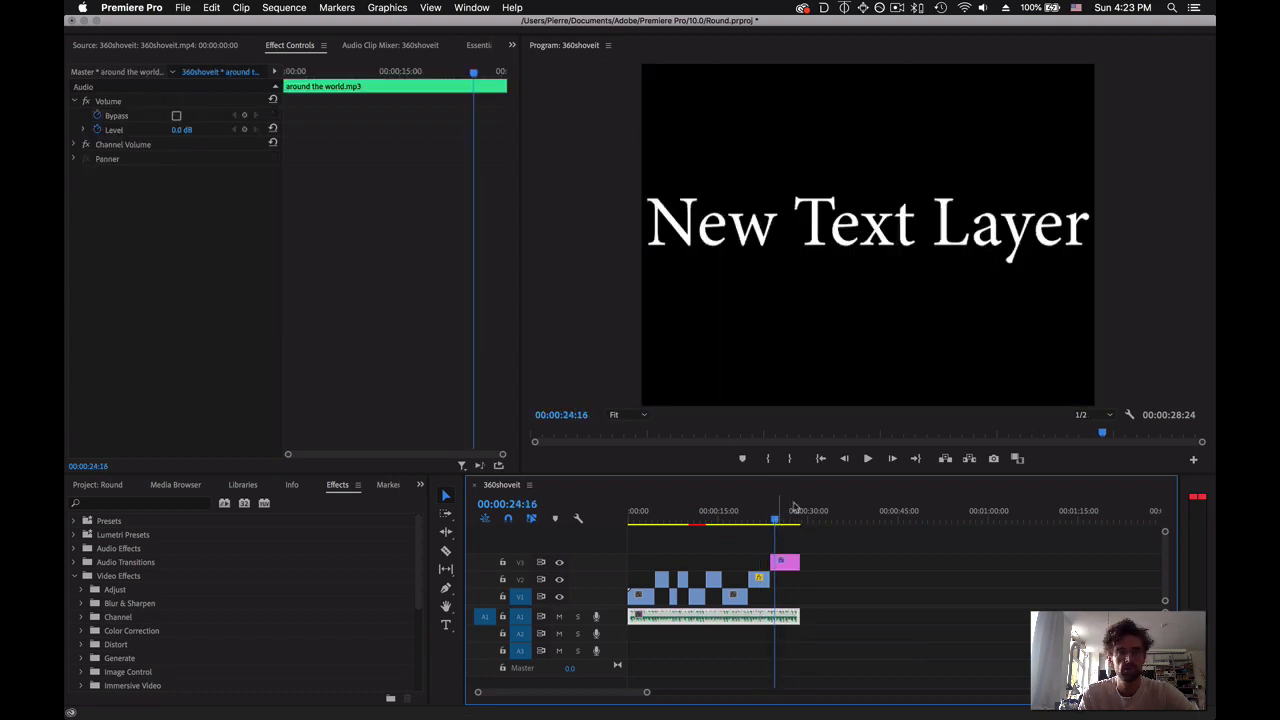
Open the text graphic's alignment settings and center the New Text Layer vertically in the frame.
left_click(787, 563)
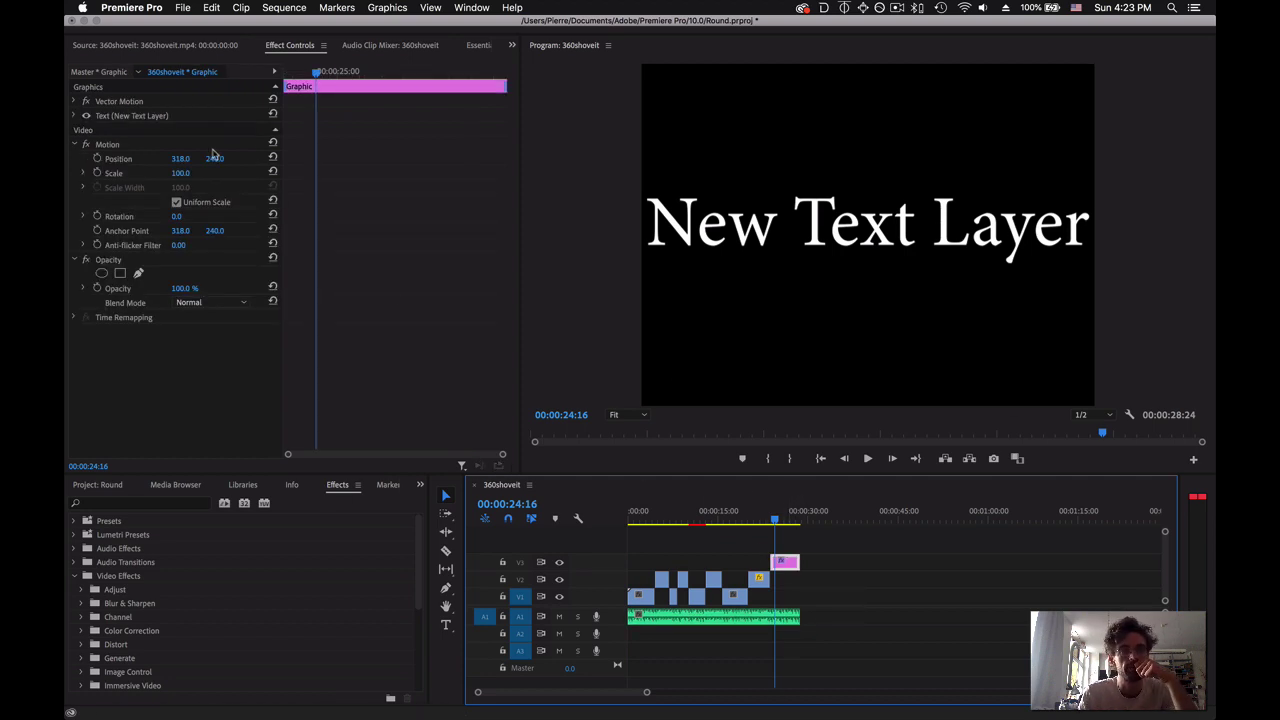
scroll(425, 48, "down", 3)
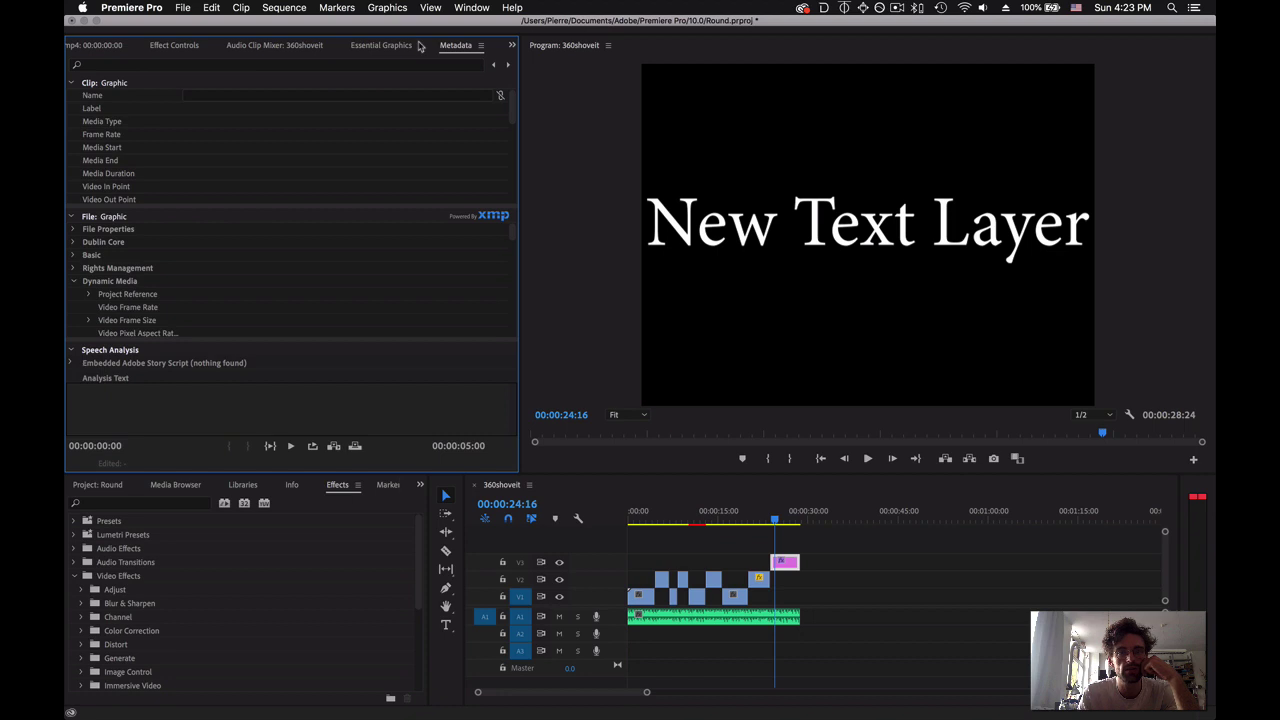
left_click(385, 45)
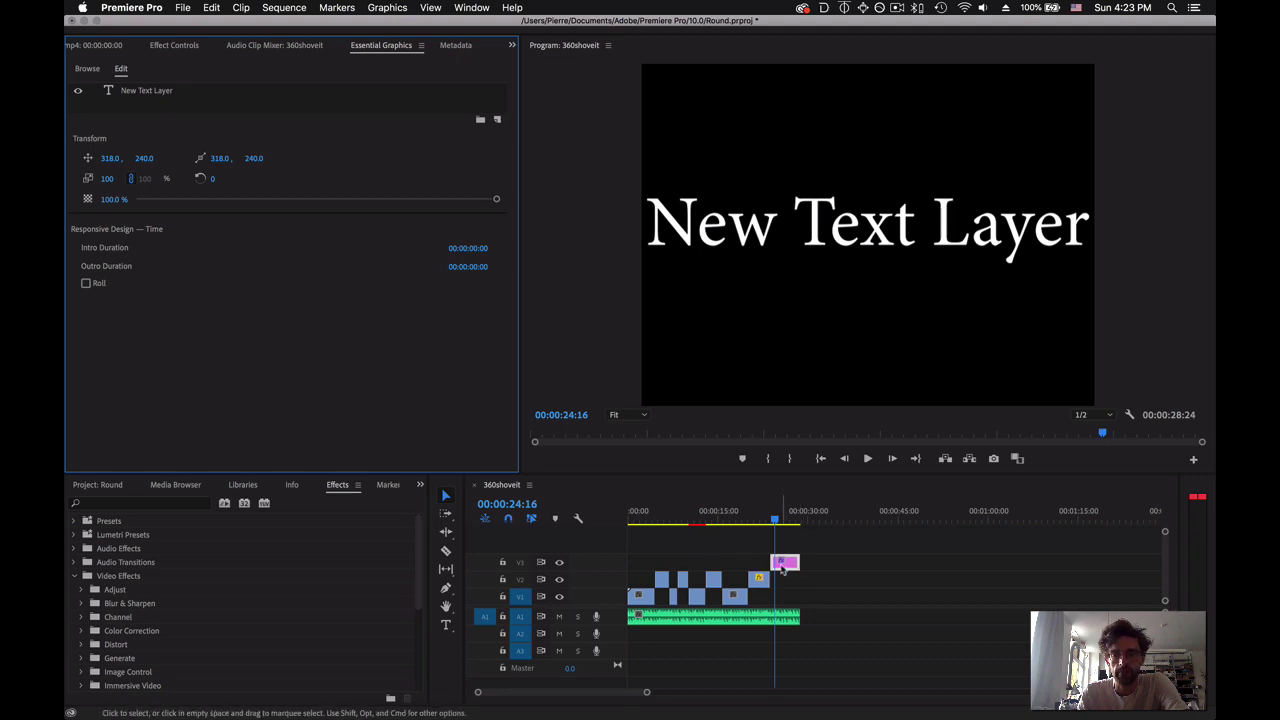
left_click(797, 234)
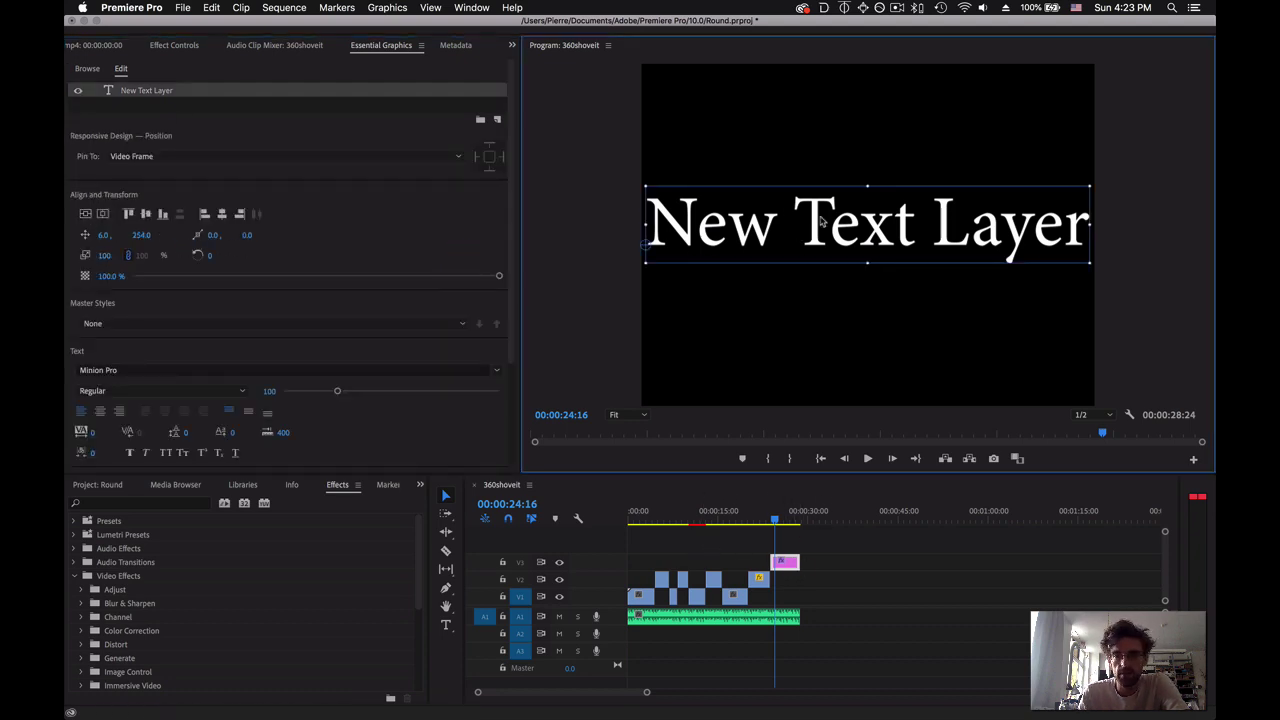
left_click(87, 215)
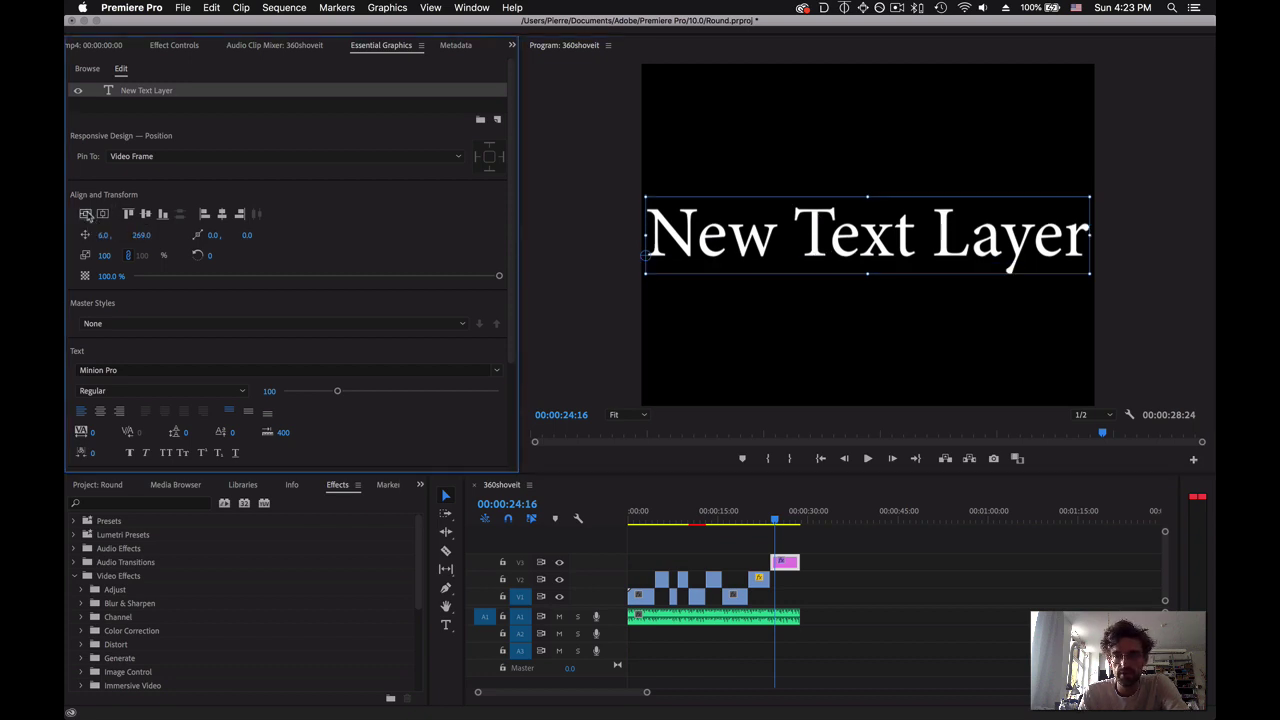
Set the New Text Layer's font to Inter UI Regular at size 48 and center it horizontally in the frame.
left_click(103, 215)
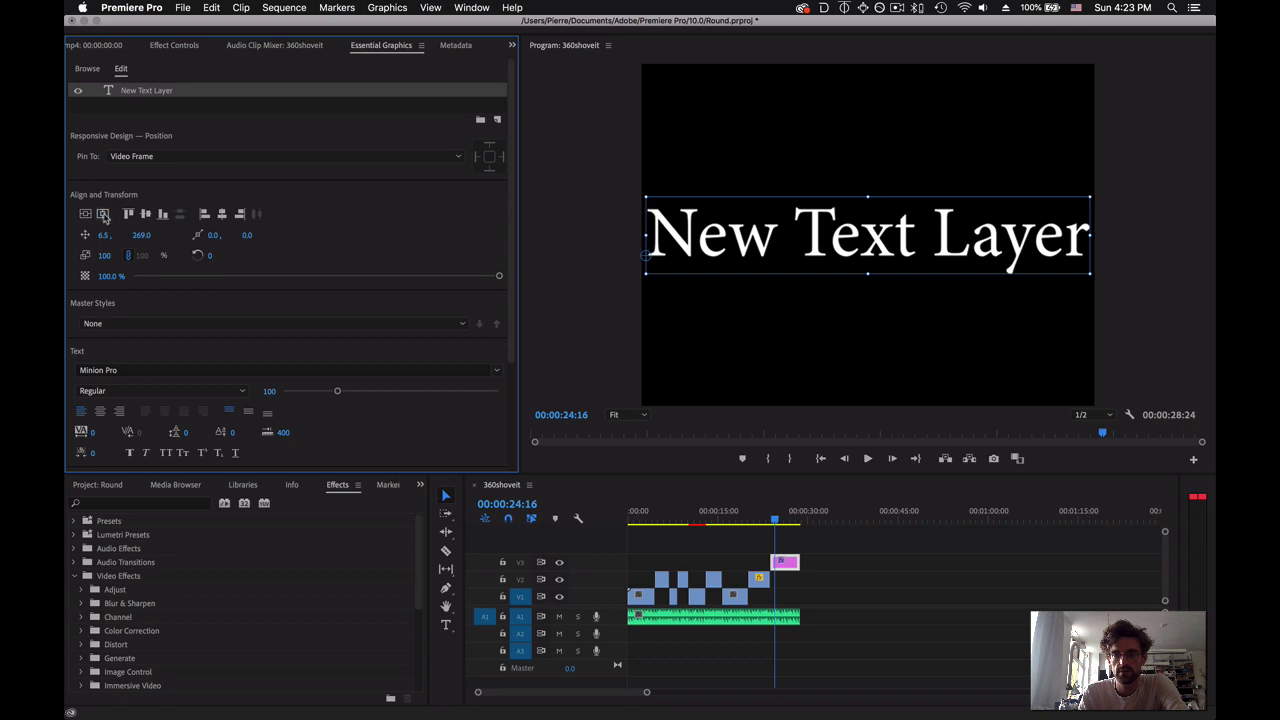
left_click(138, 369)
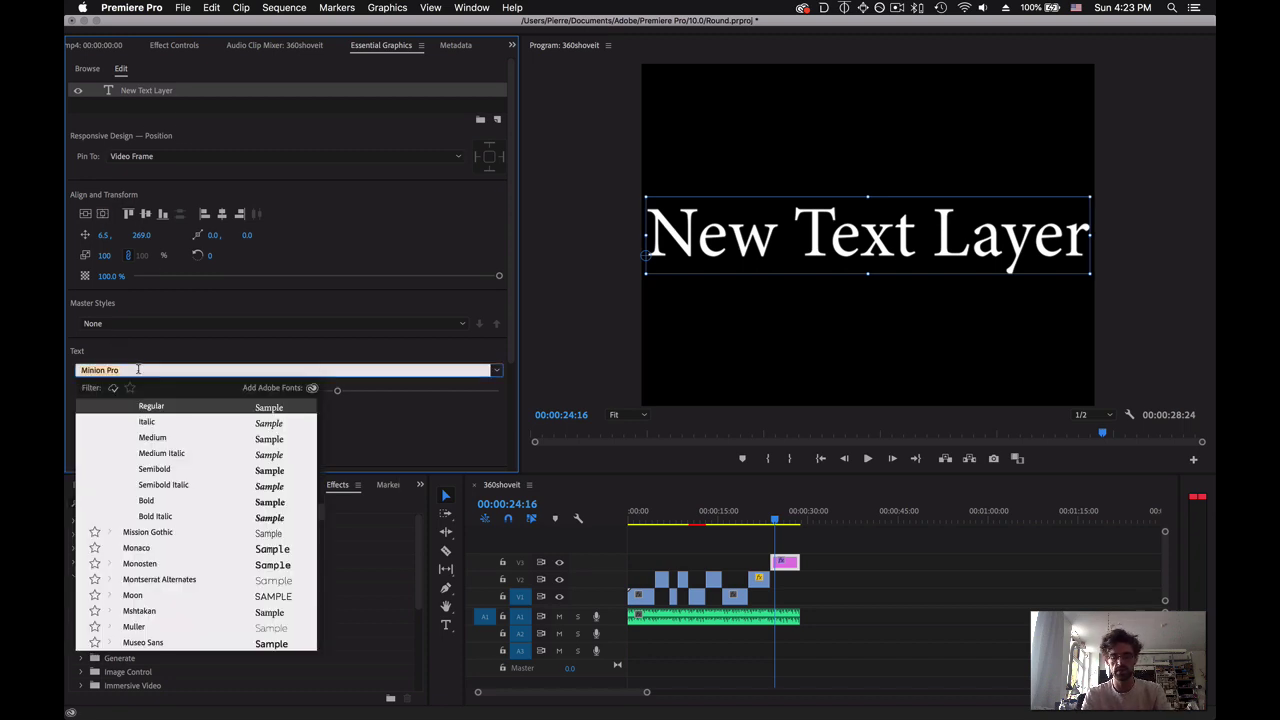
type("Inter")
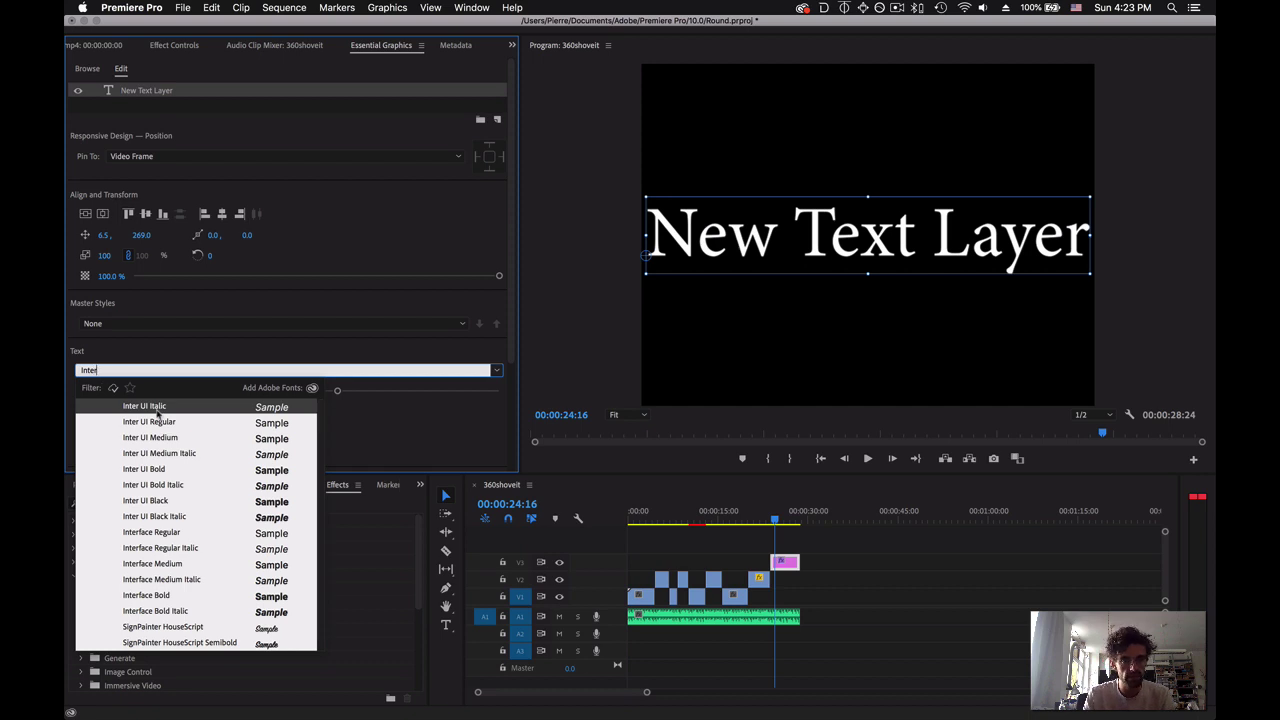
left_click(175, 422)
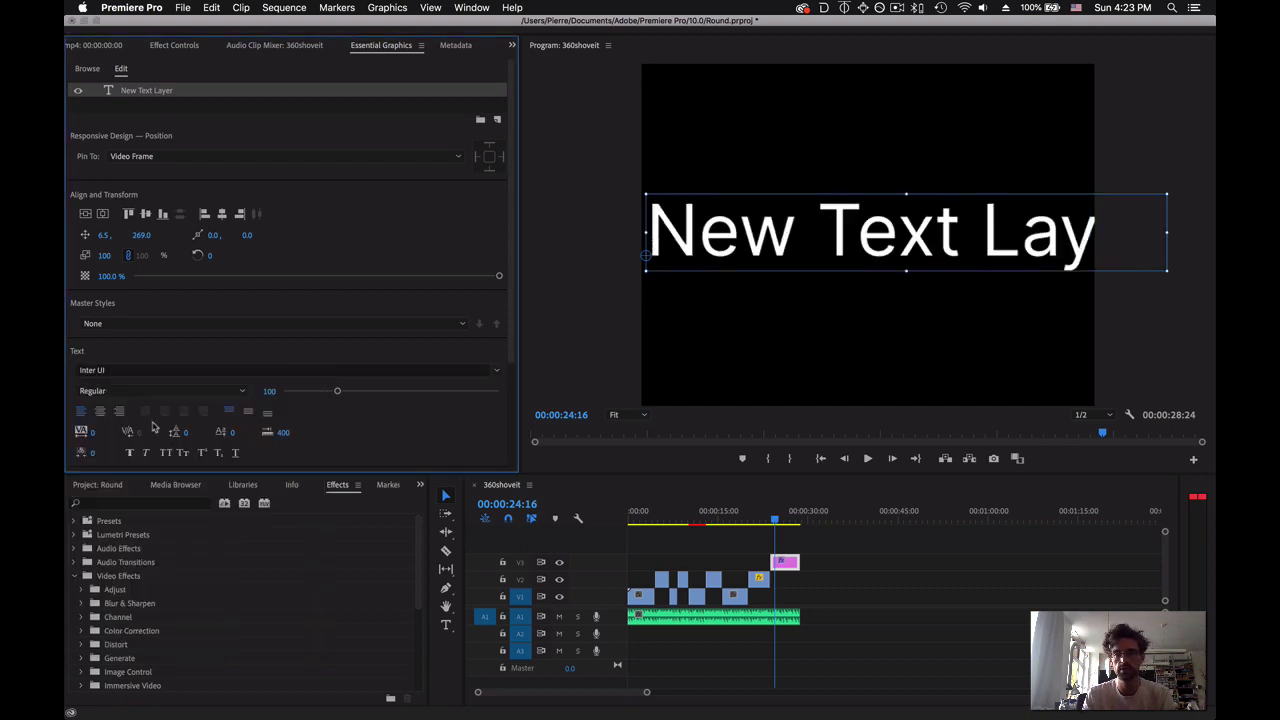
left_click(265, 391)
type("48")
key("Return")
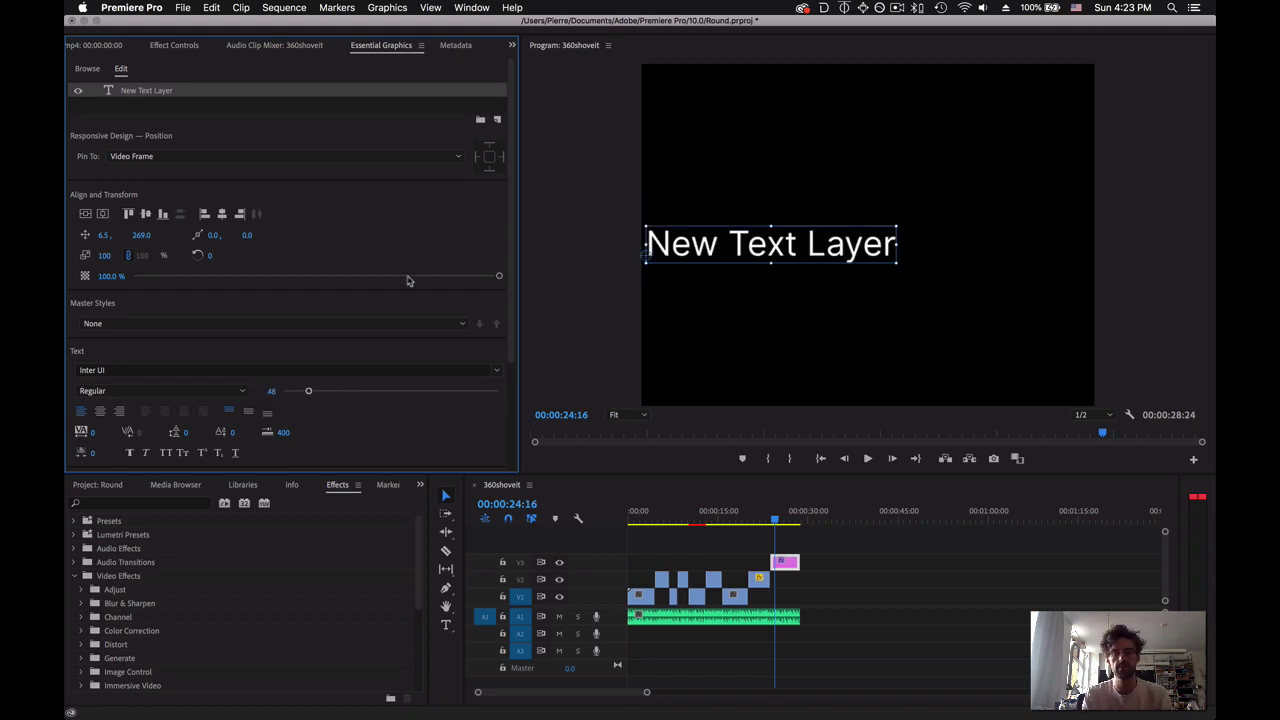
left_click(102, 214)
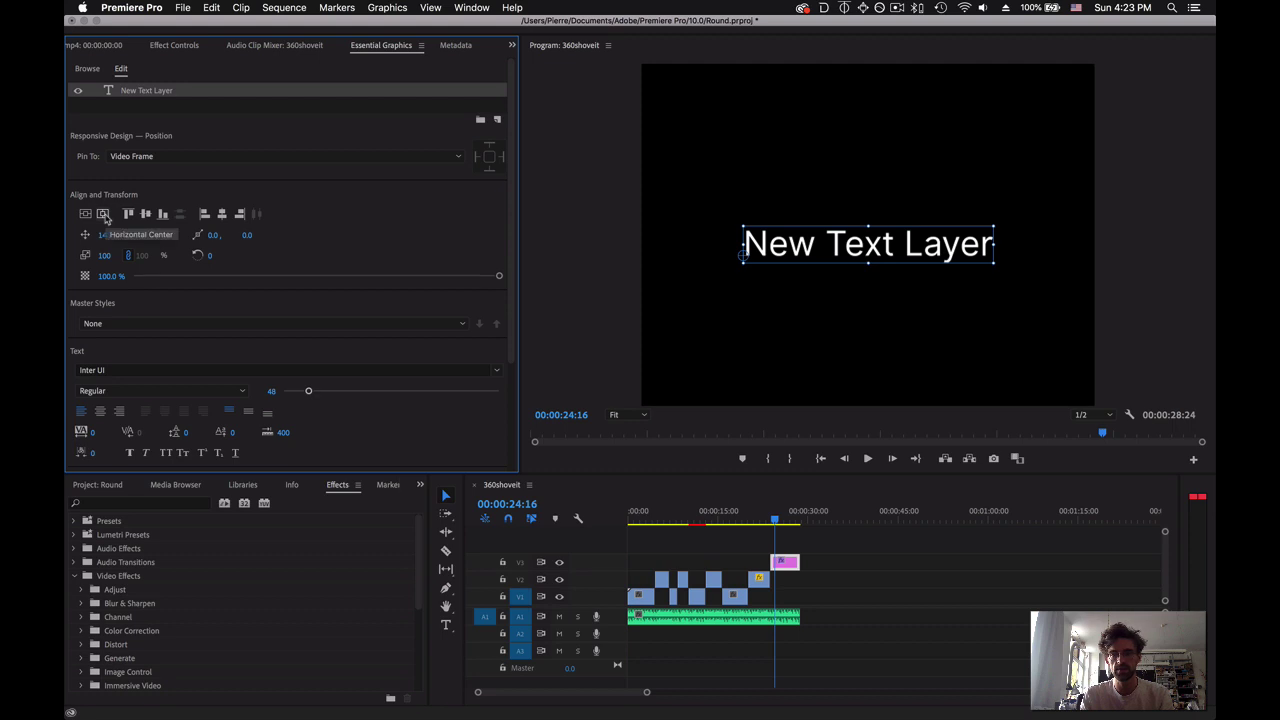
Replace the title text with three lines reading "credits", "-" and "comm lab summer 2020".
double_click(792, 246)
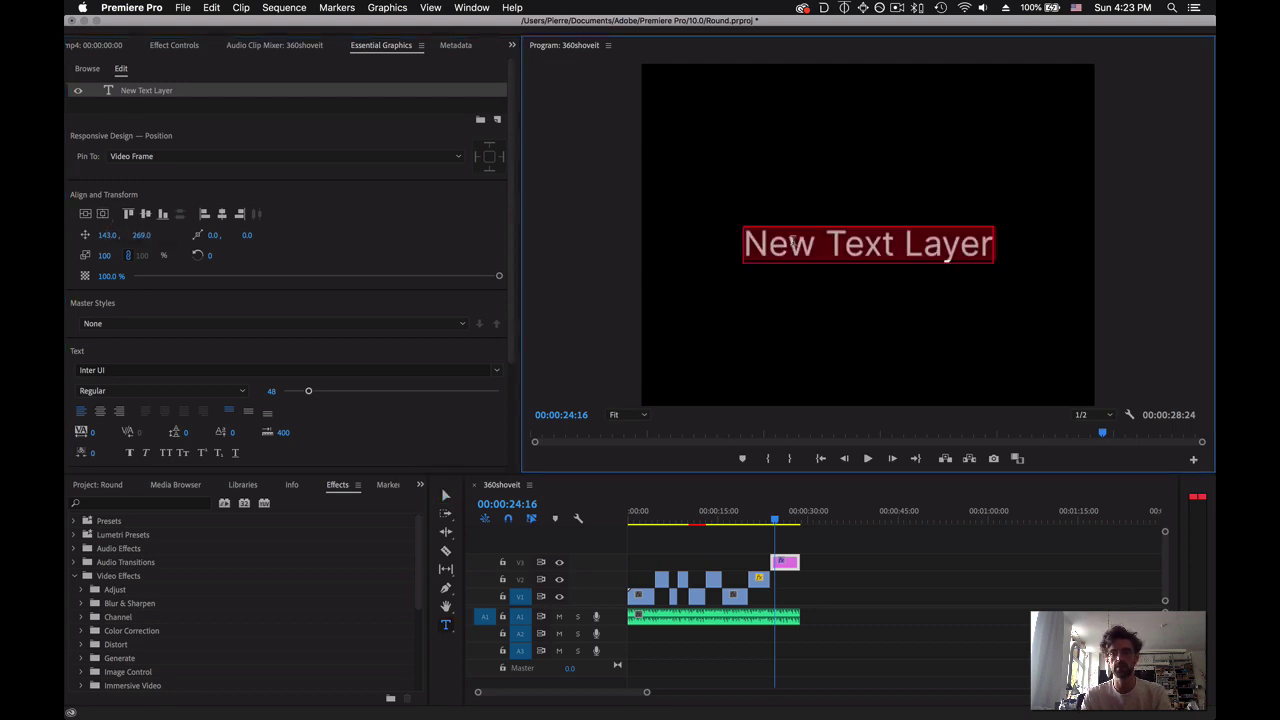
type("credits:")
key("BackSpace")
key("Return")
type("-")
key("Return")
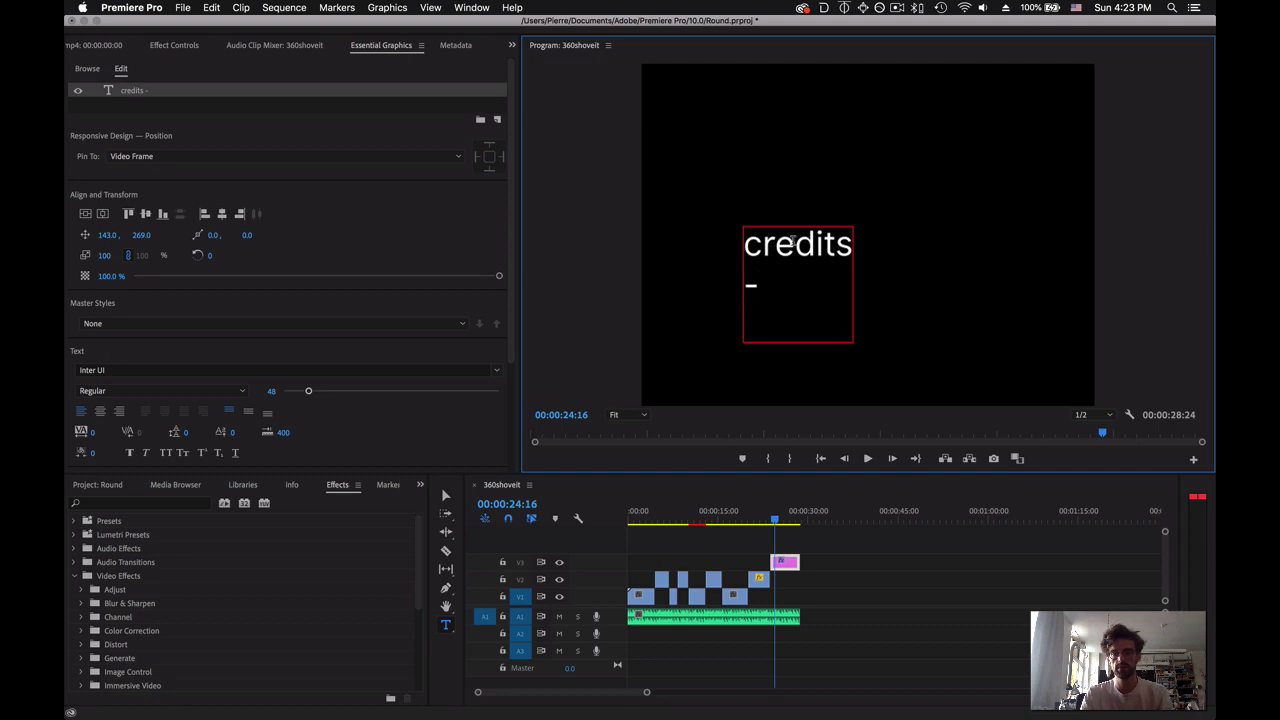
type("comm")
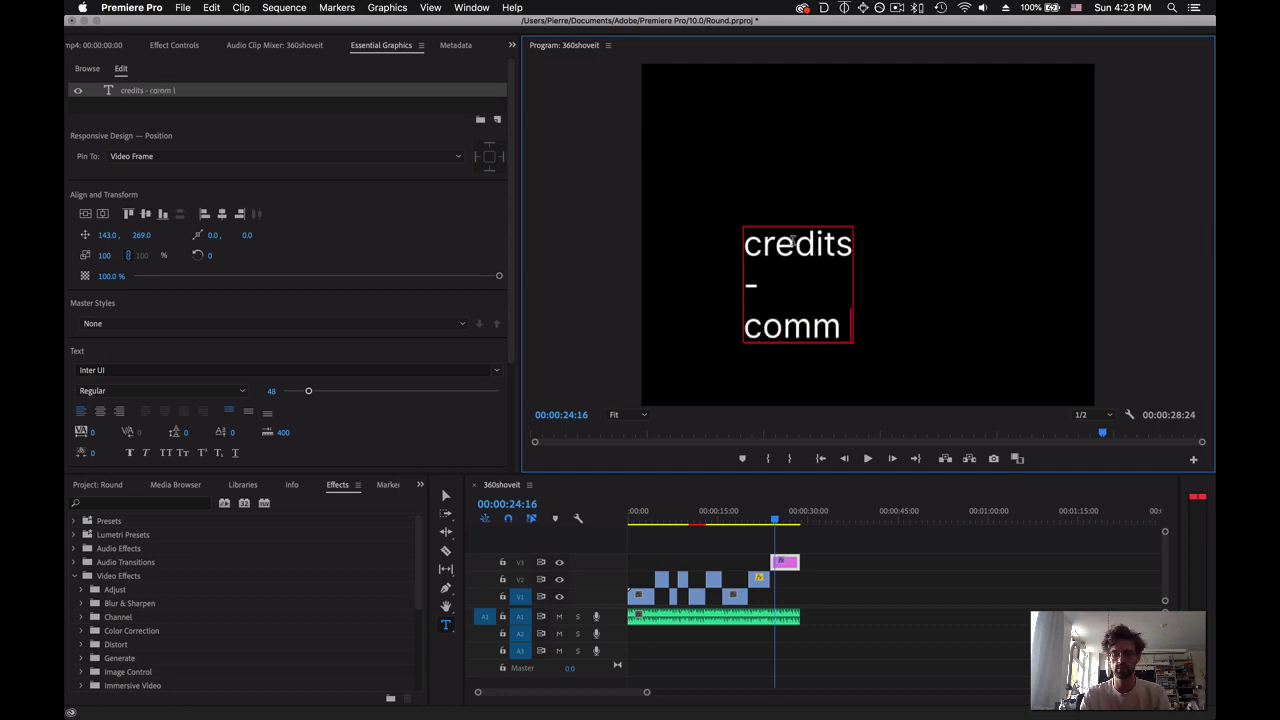
type(" lab summer")
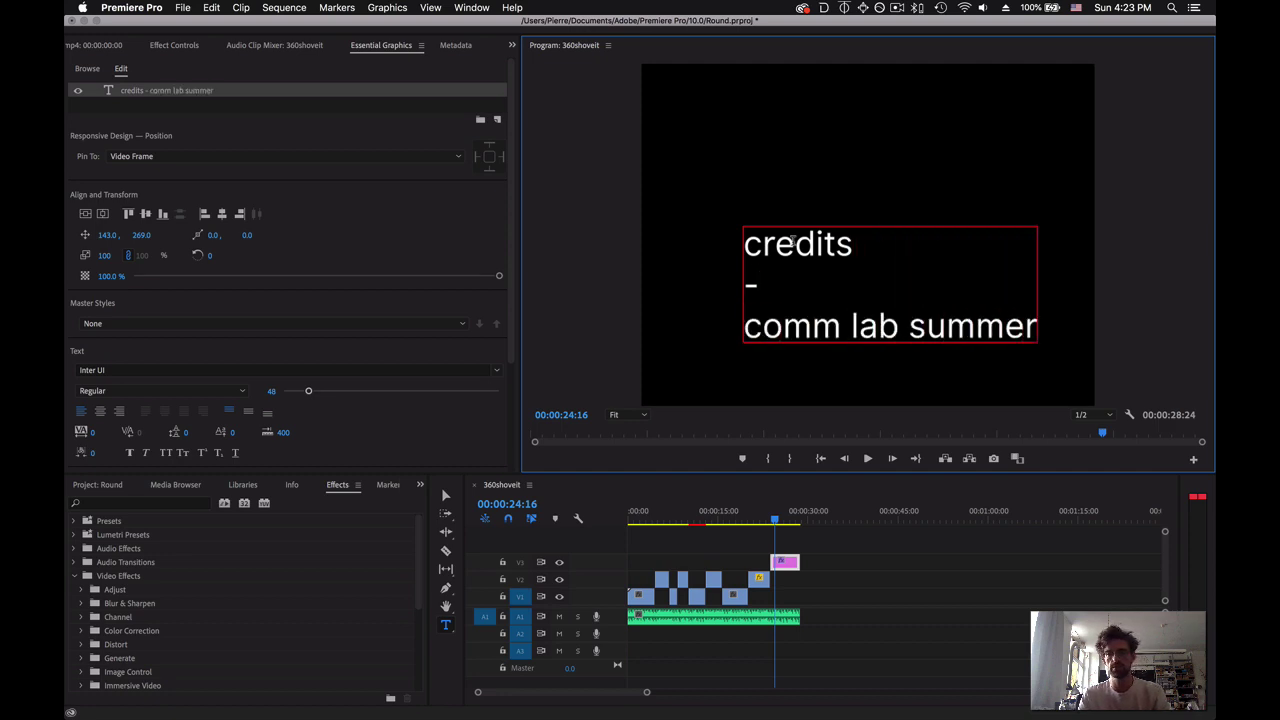
type(" 2020")
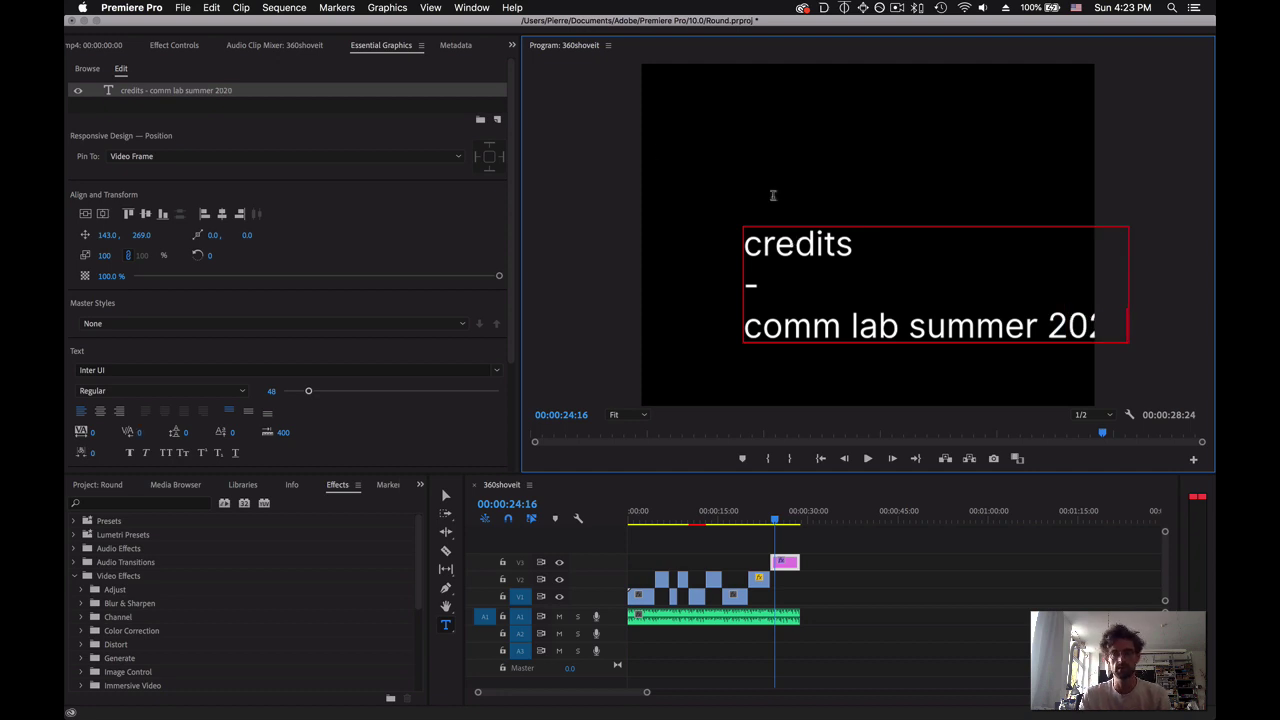
Center-align the lines of the credits text and center the layer horizontally and vertically in the frame.
key("super+a")
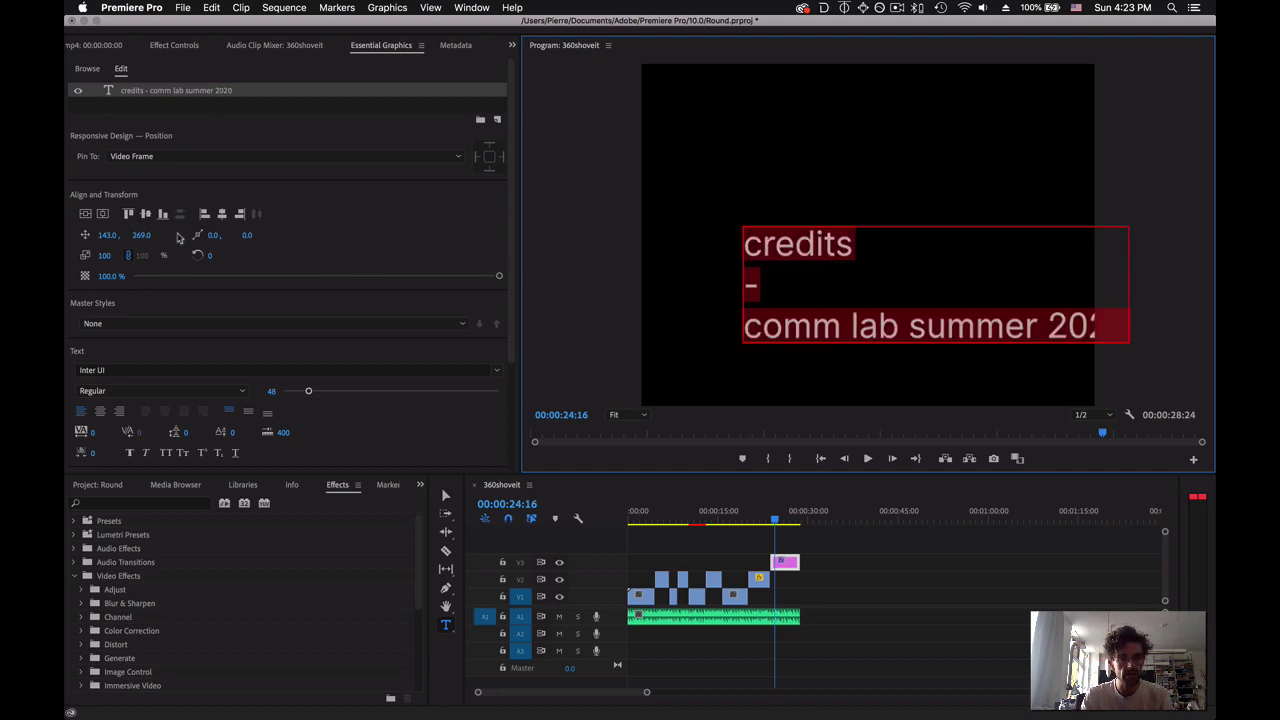
left_click(102, 411)
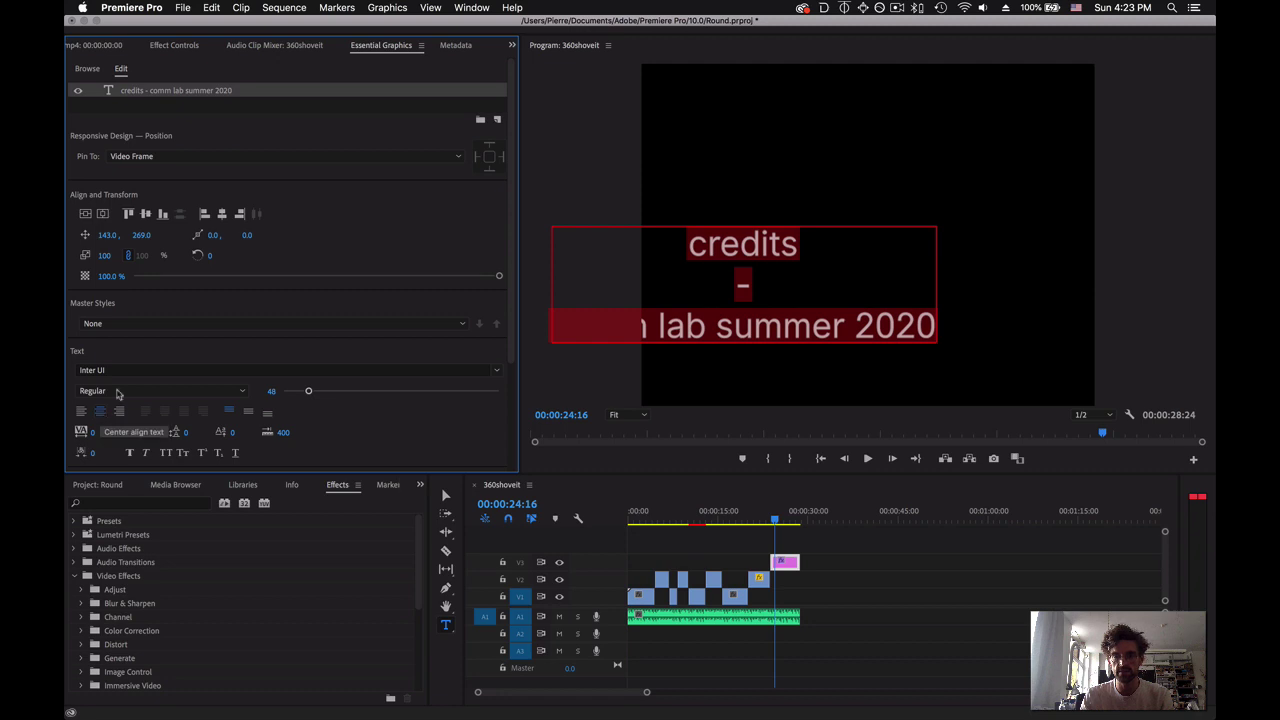
left_click(102, 214)
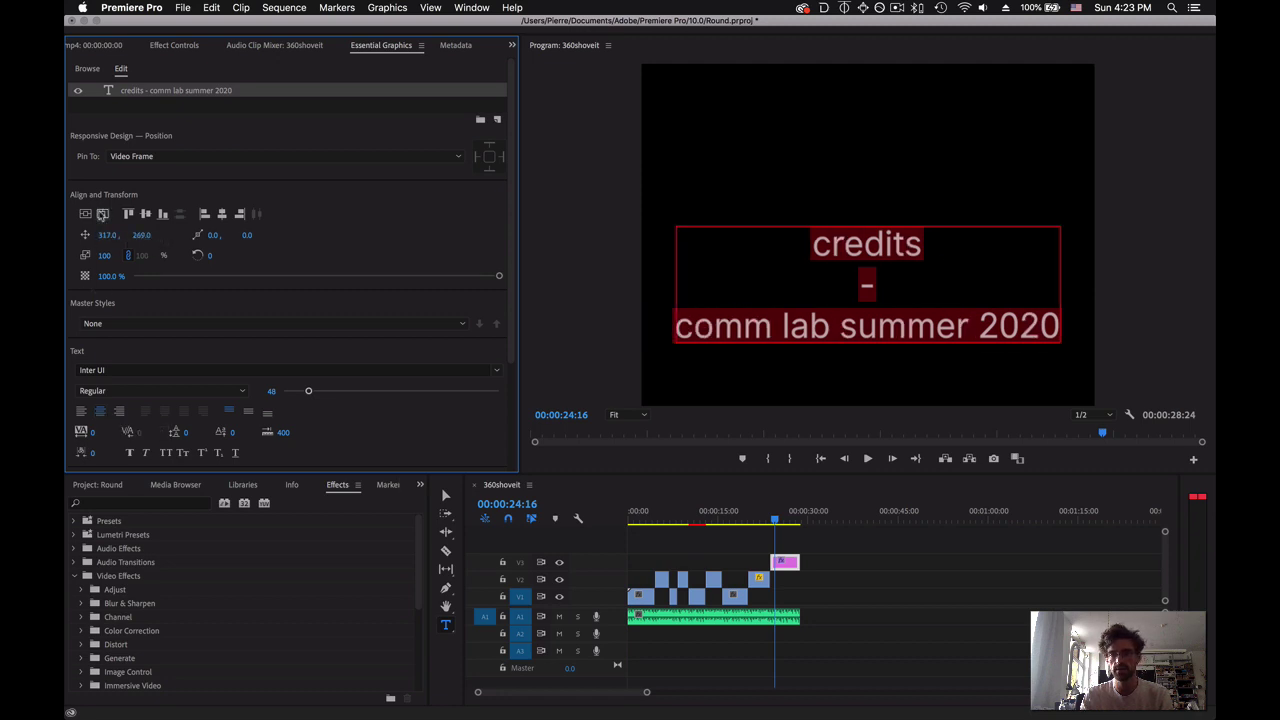
left_click(86, 214)
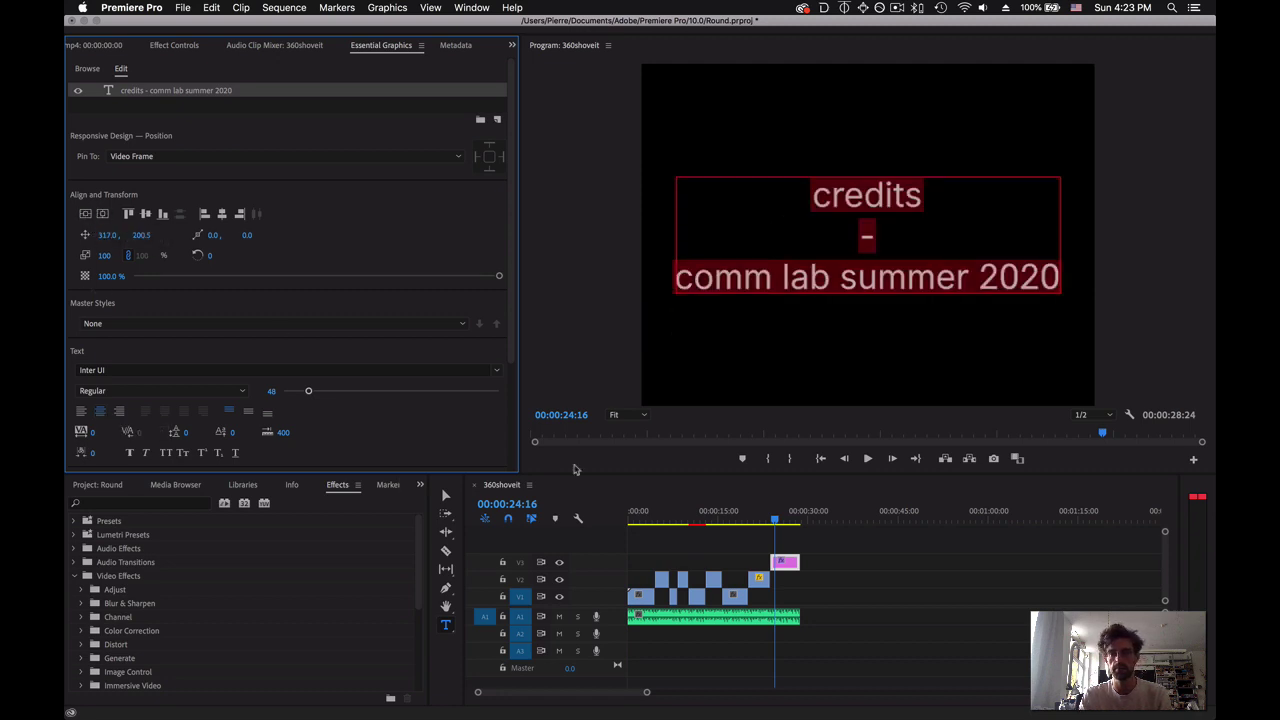
Add a volume Level keyframe of -100 dB to the music clip on A1 at the start of the sequence.
left_click(778, 521)
left_click_drag(780, 521, 572, 527)
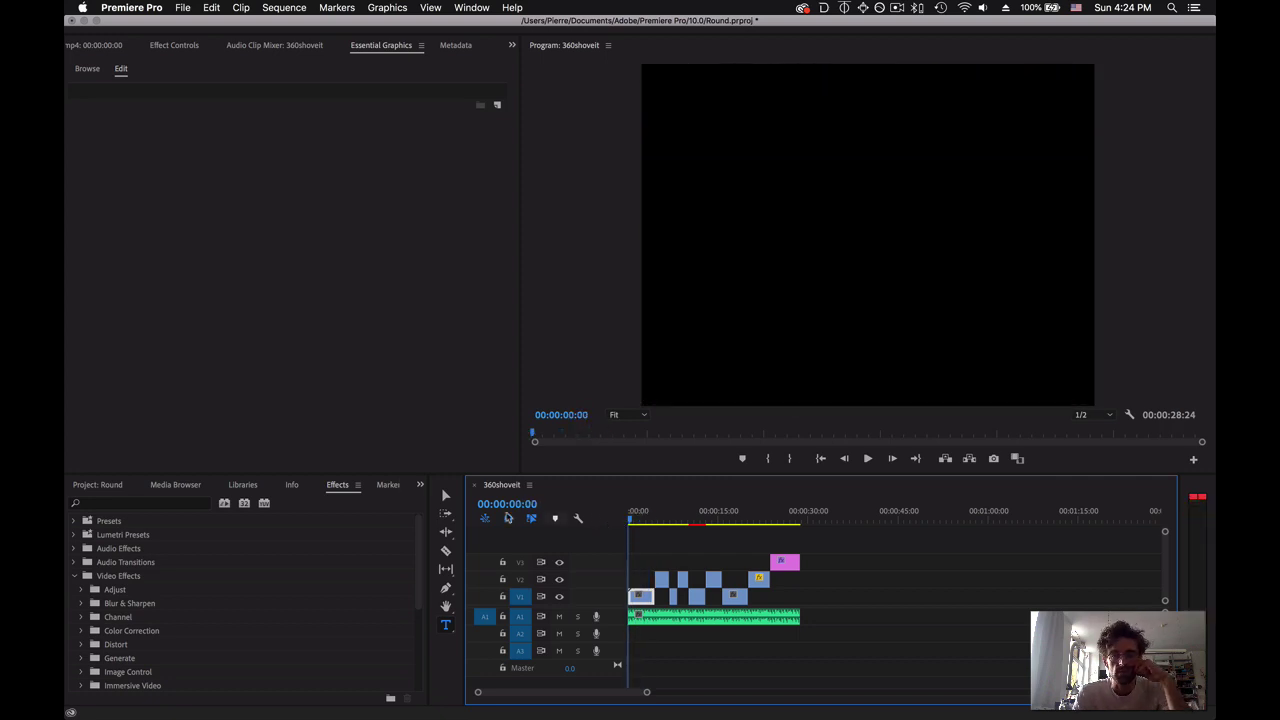
left_click(666, 618)
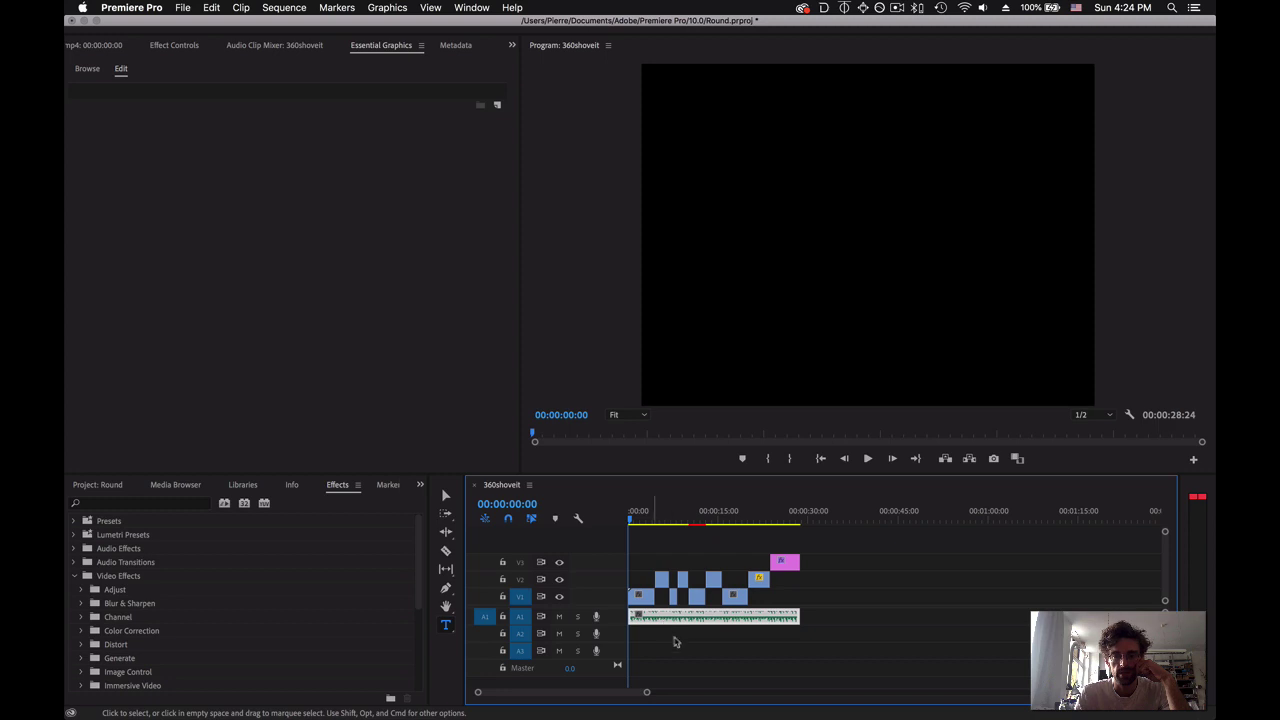
left_click(172, 45)
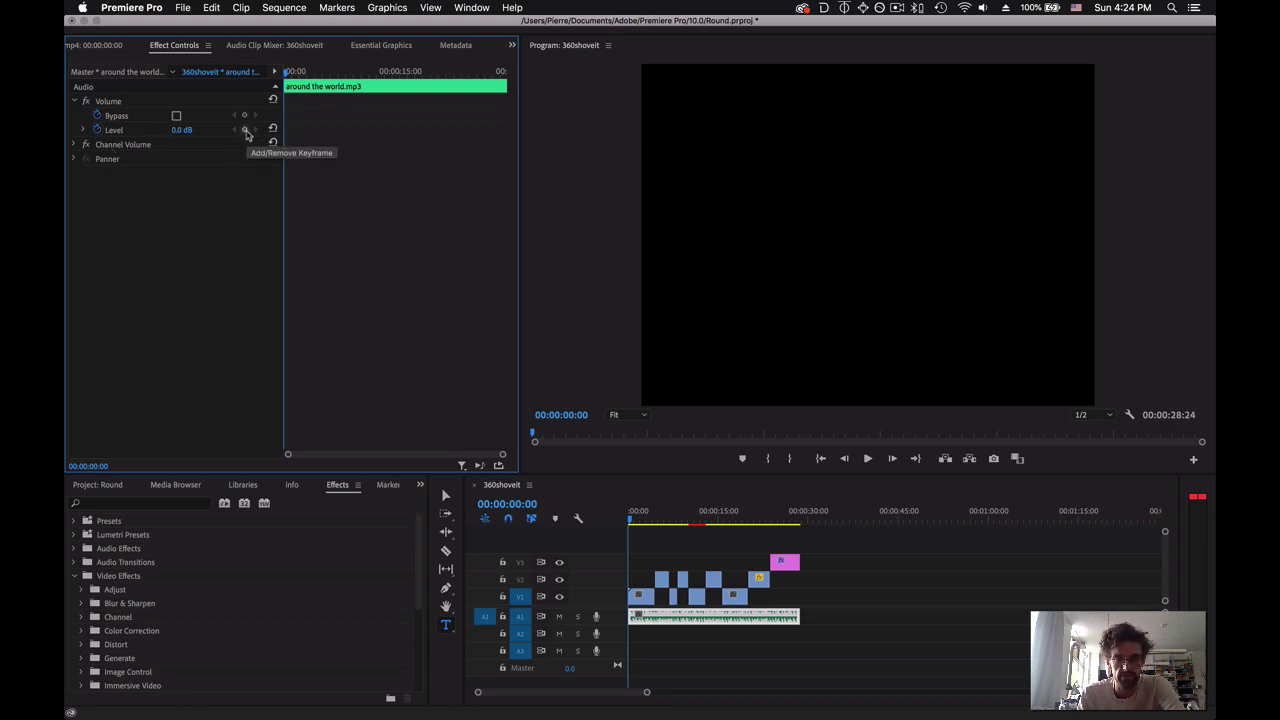
left_click(184, 130)
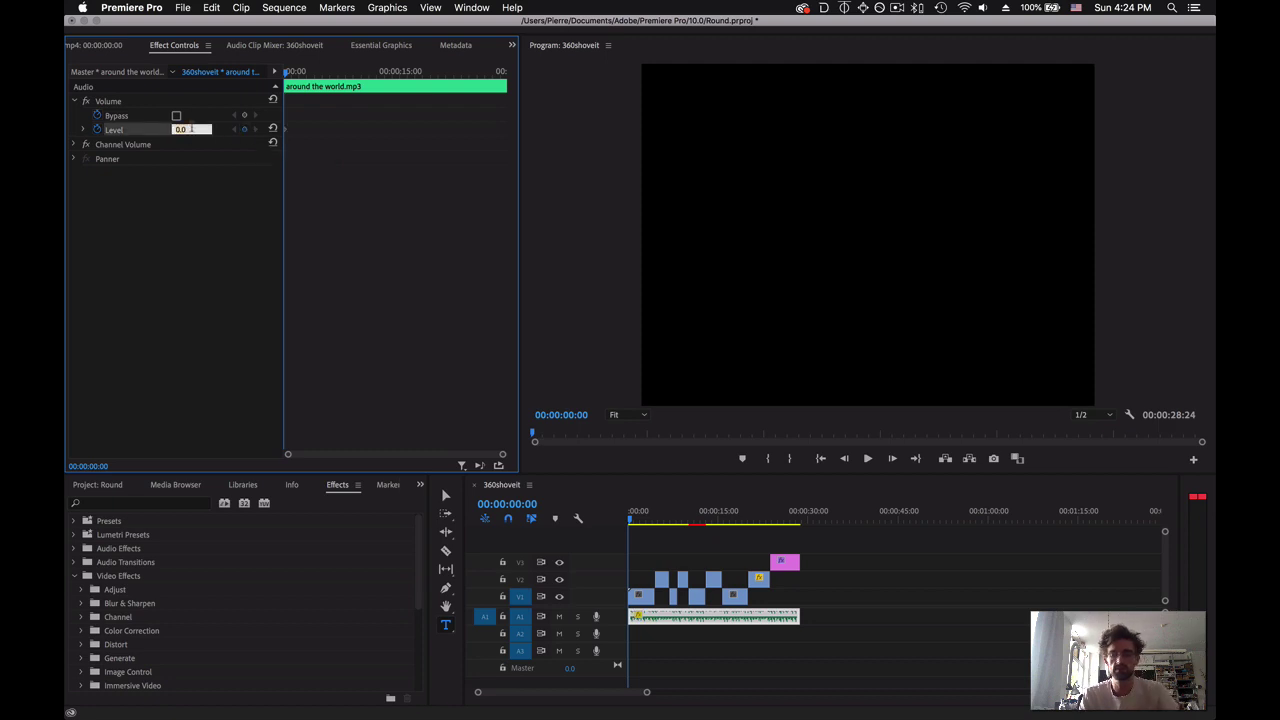
key("Return")
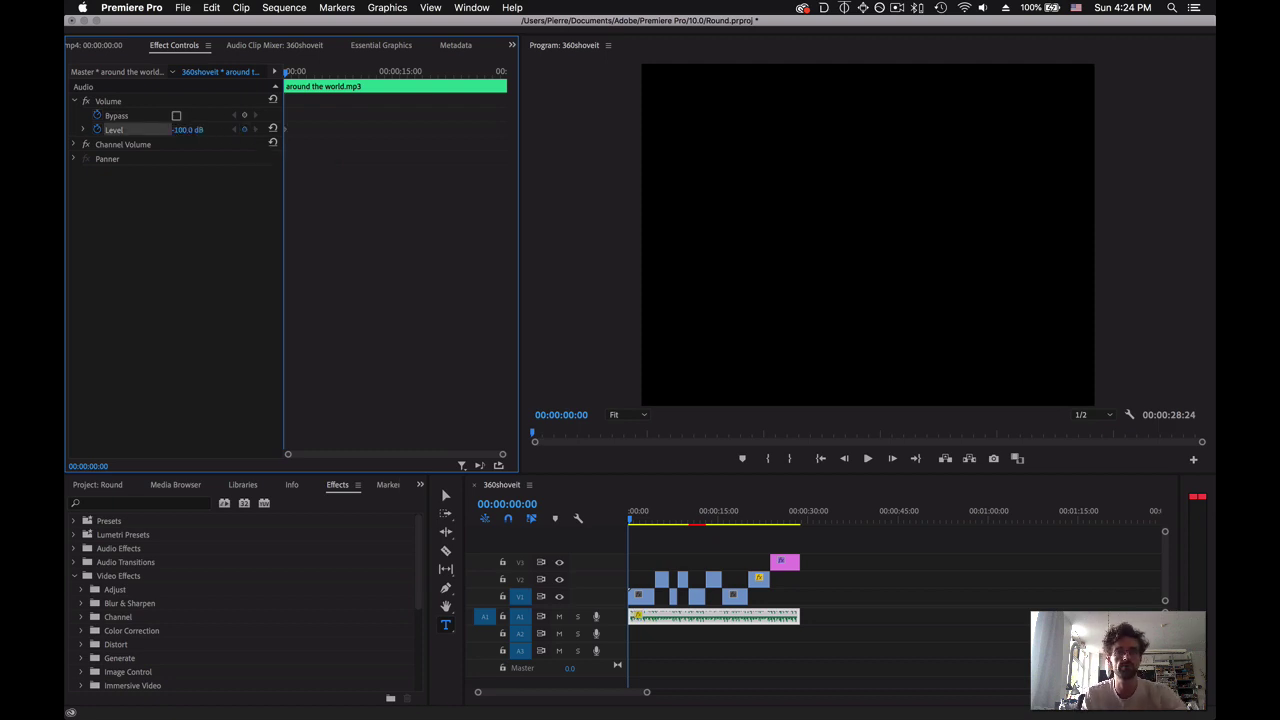
Add a second volume Level keyframe of 0 dB to the music at 00:00:02:01.
left_click_drag(290, 75, 300, 75)
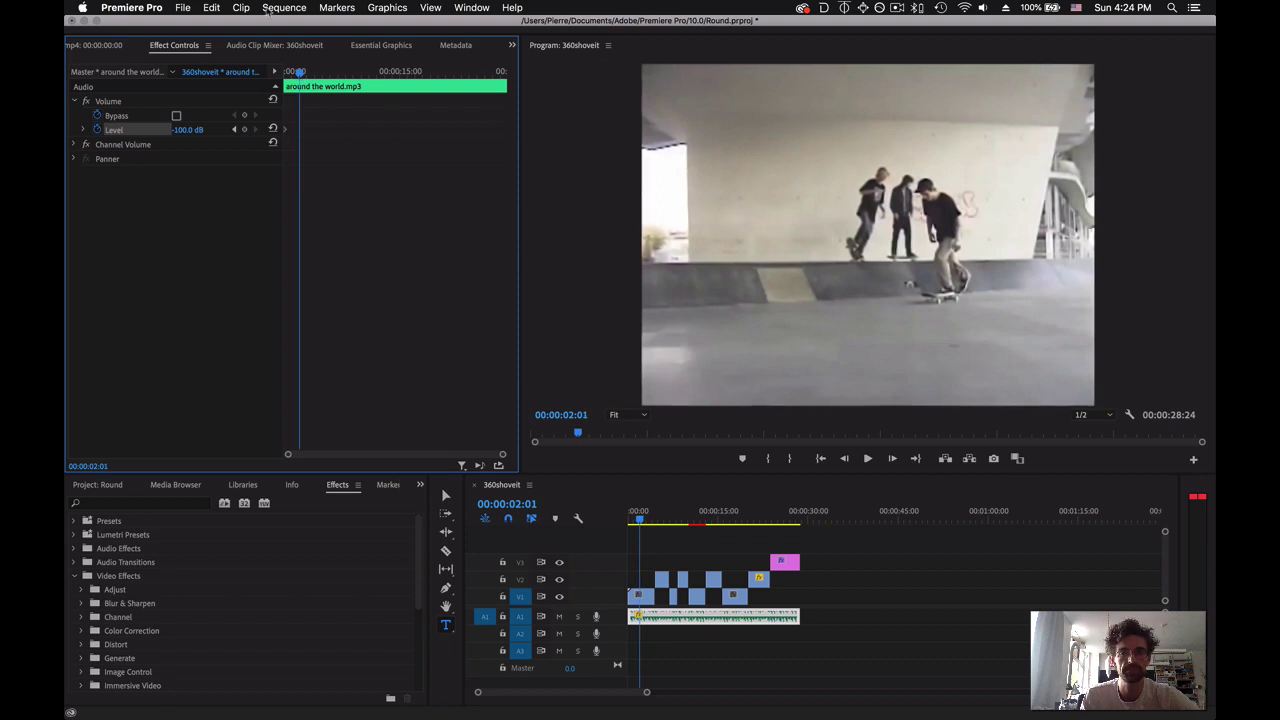
left_click(244, 130)
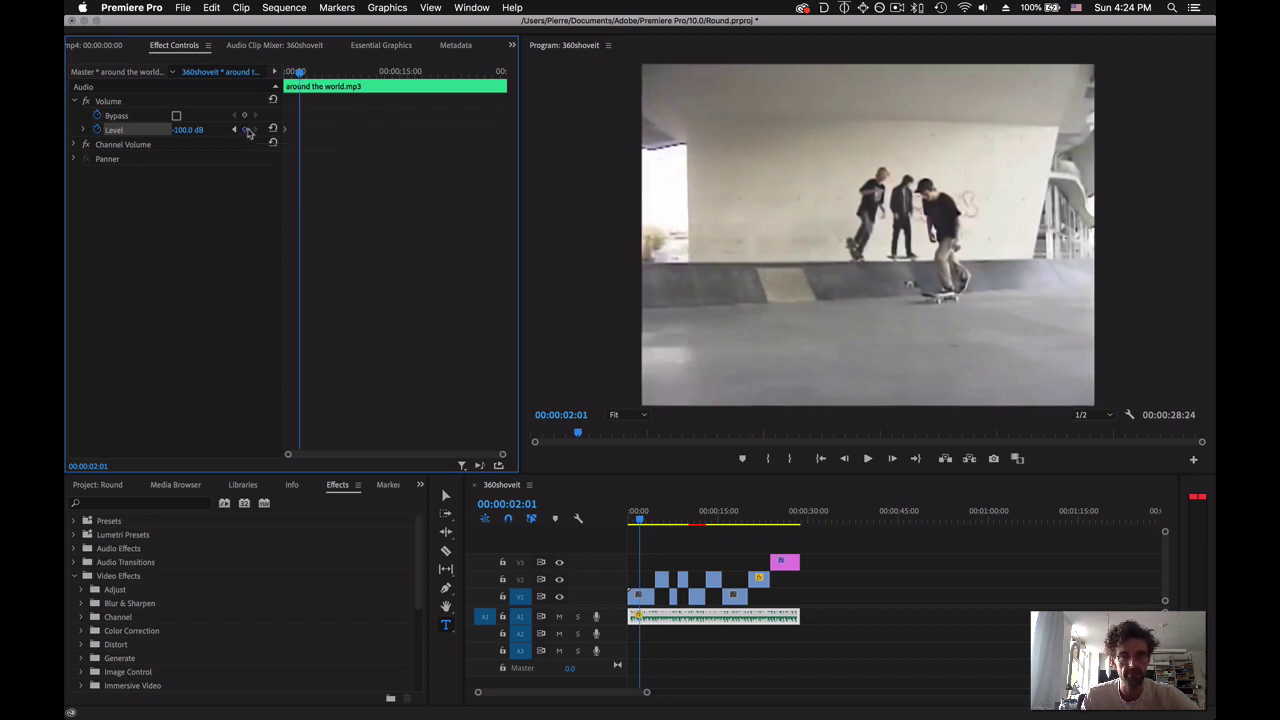
left_click(186, 130)
key("Return")
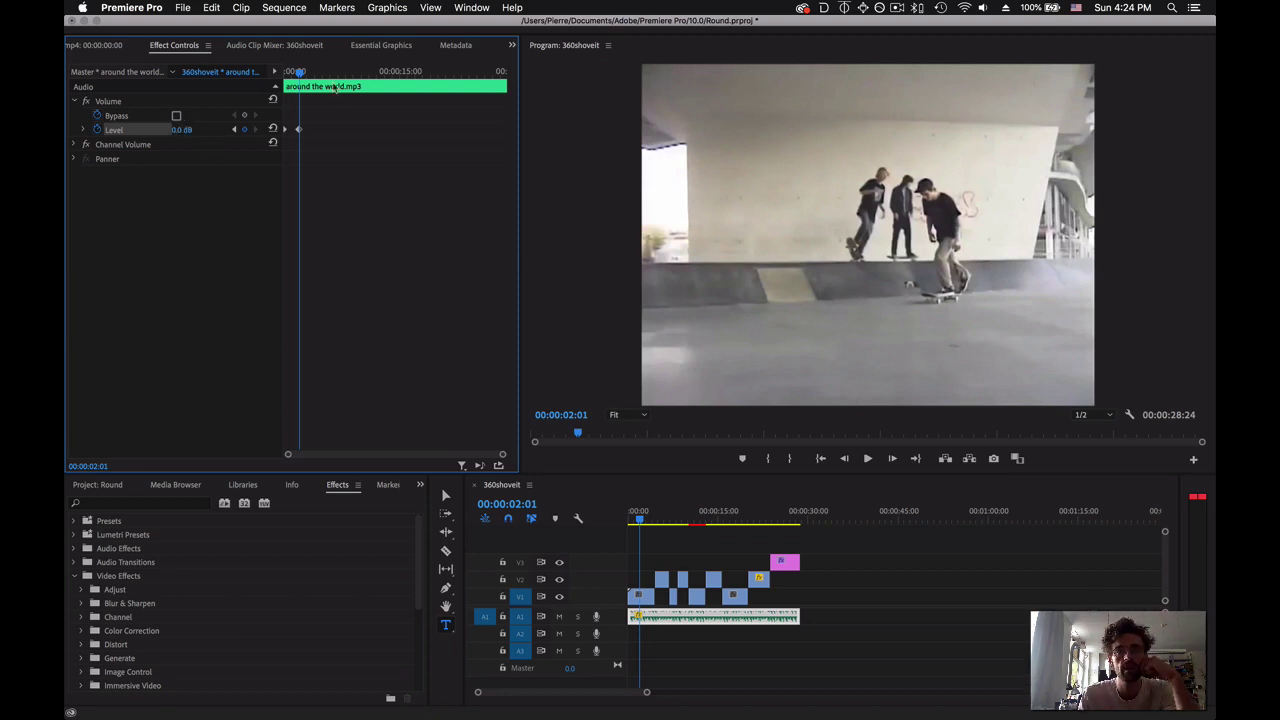
Add a volume Level keyframe to the music at 00:00:23:23, where the credits graphic begins.
left_click(676, 518)
left_click_drag(706, 522, 770, 521)
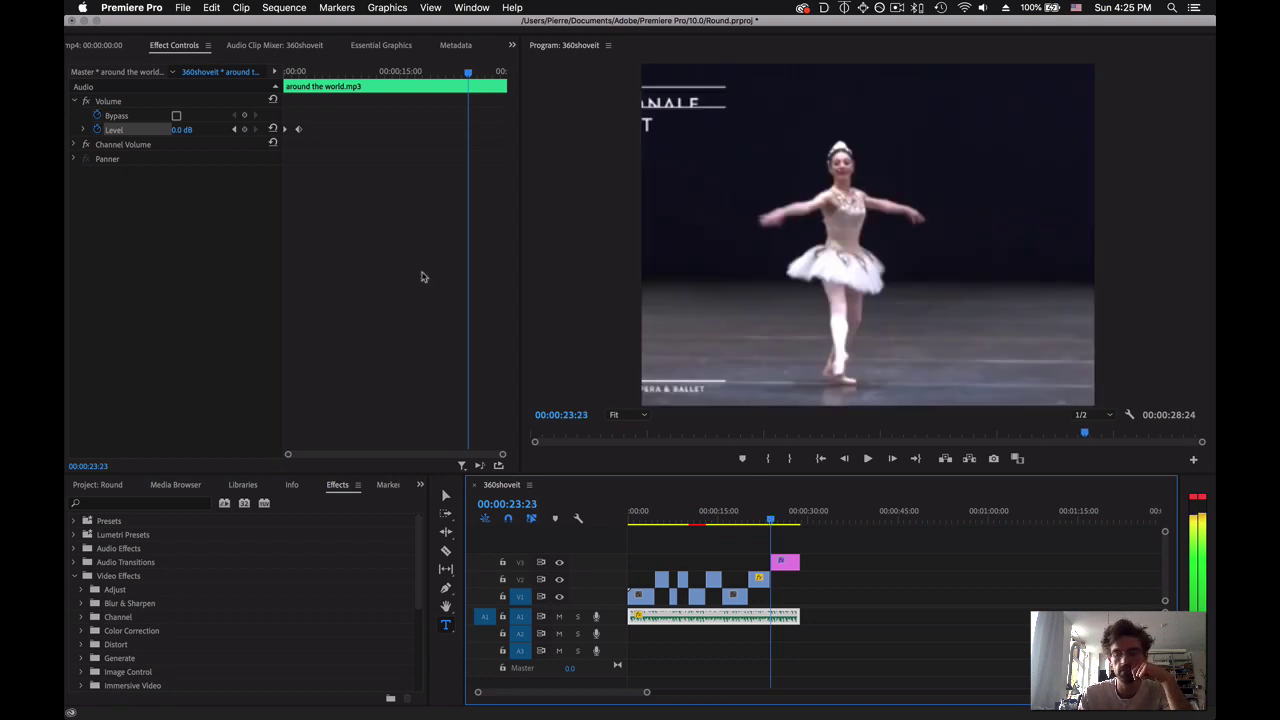
left_click(243, 130)
Add a volume Level keyframe of -100 dB to the music on its last frame, at 00:00:28:23.
left_click(780, 520)
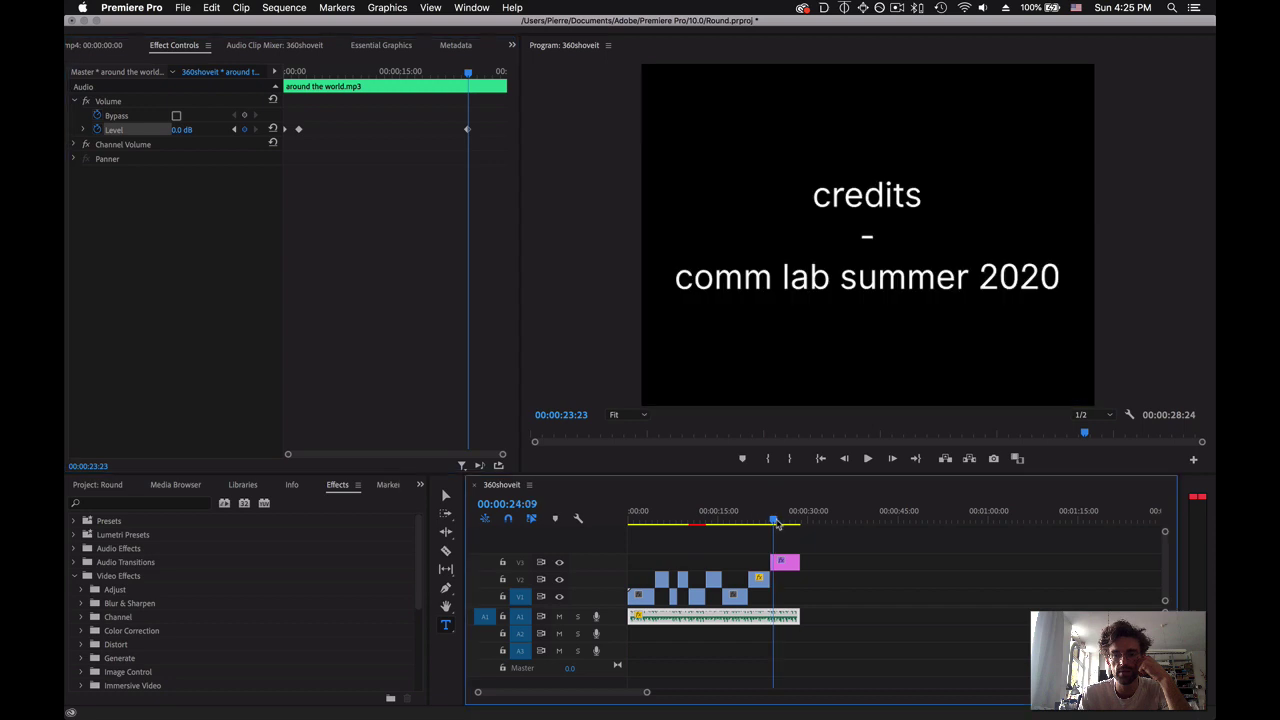
left_click_drag(798, 522, 806, 522)
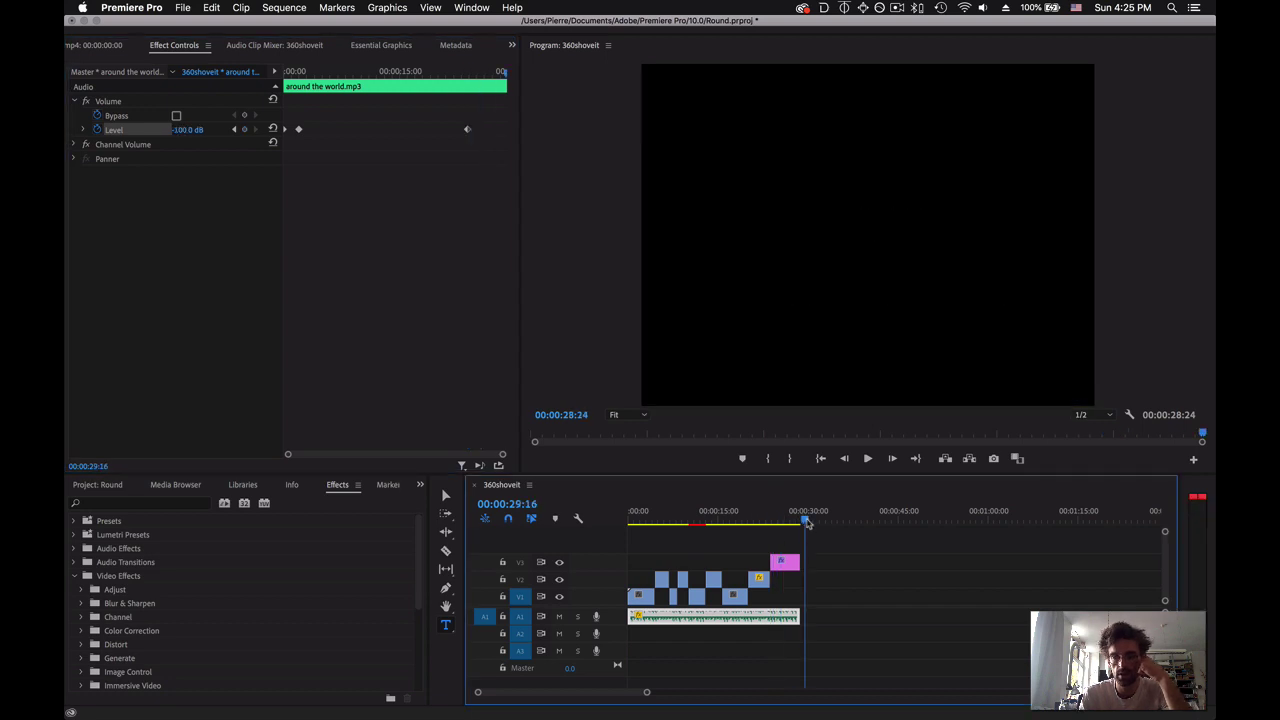
key("Left")
key("Left")
key("Left")
key("Left")
key("Left")
key("Left")
key("Left")
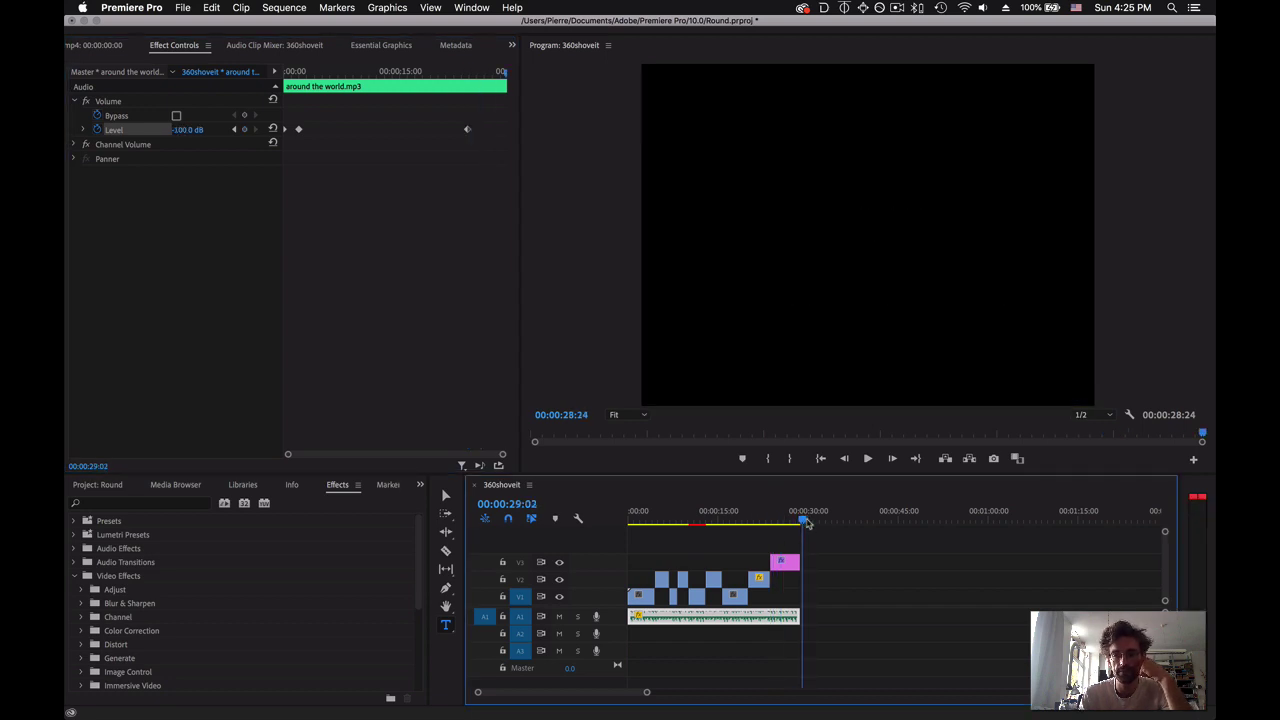
key("Left")
key("Left")
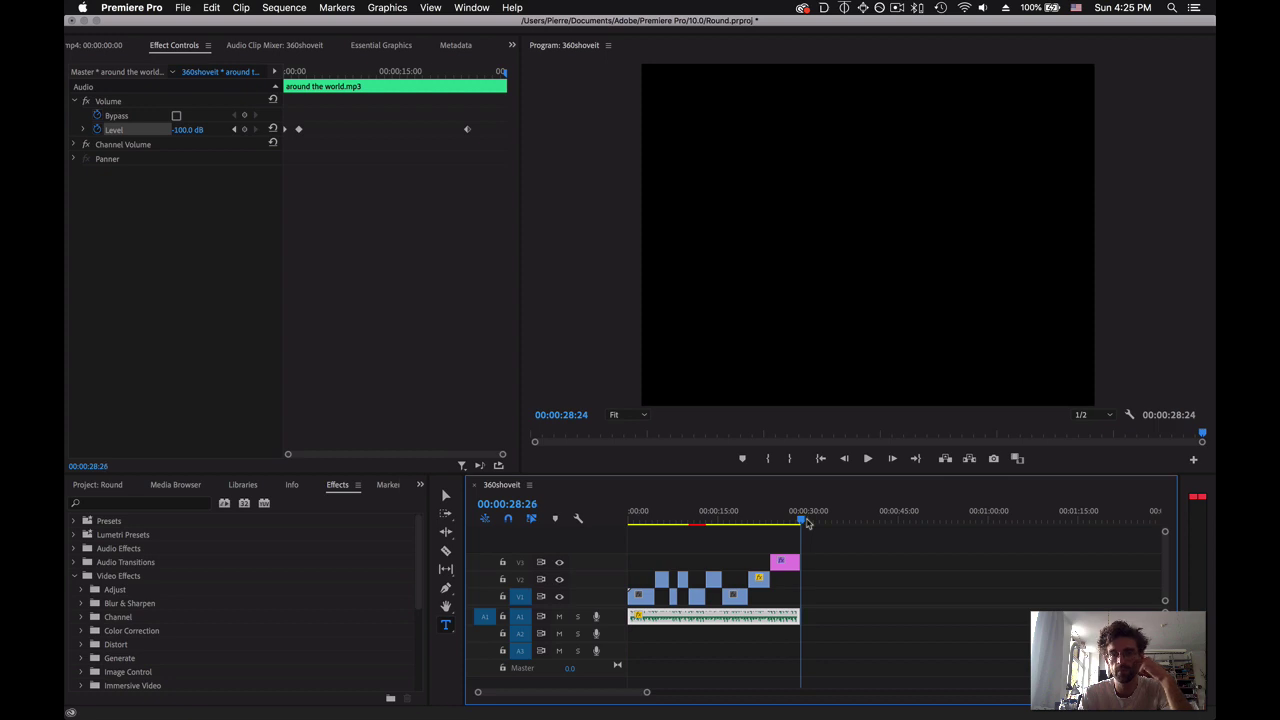
key("Left")
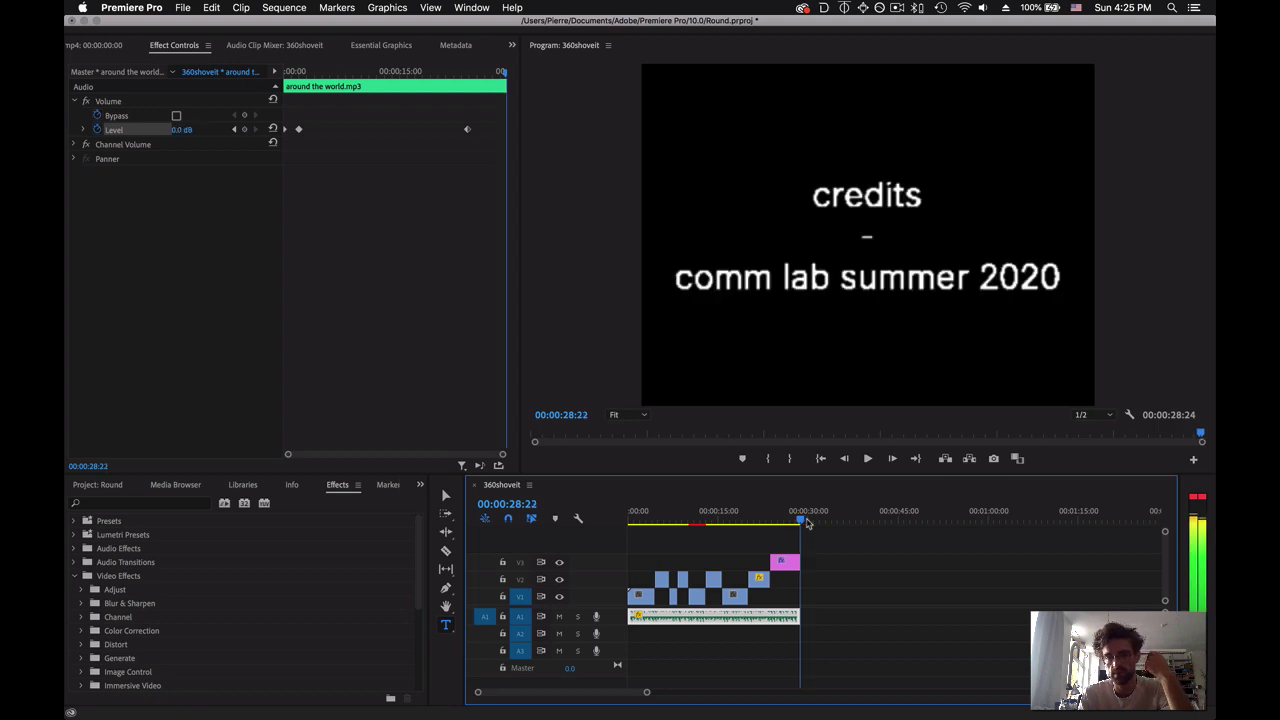
key("Right")
key("Left")
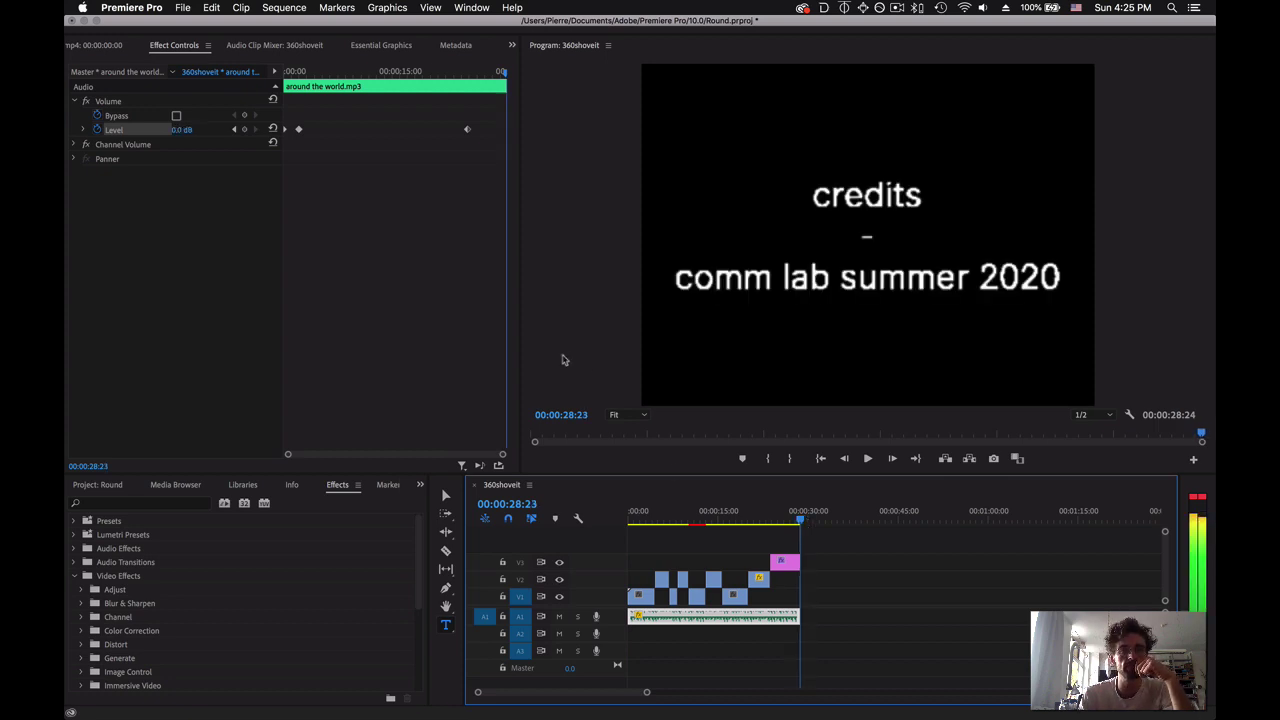
left_click(245, 129)
left_click(183, 129)
key("Return")
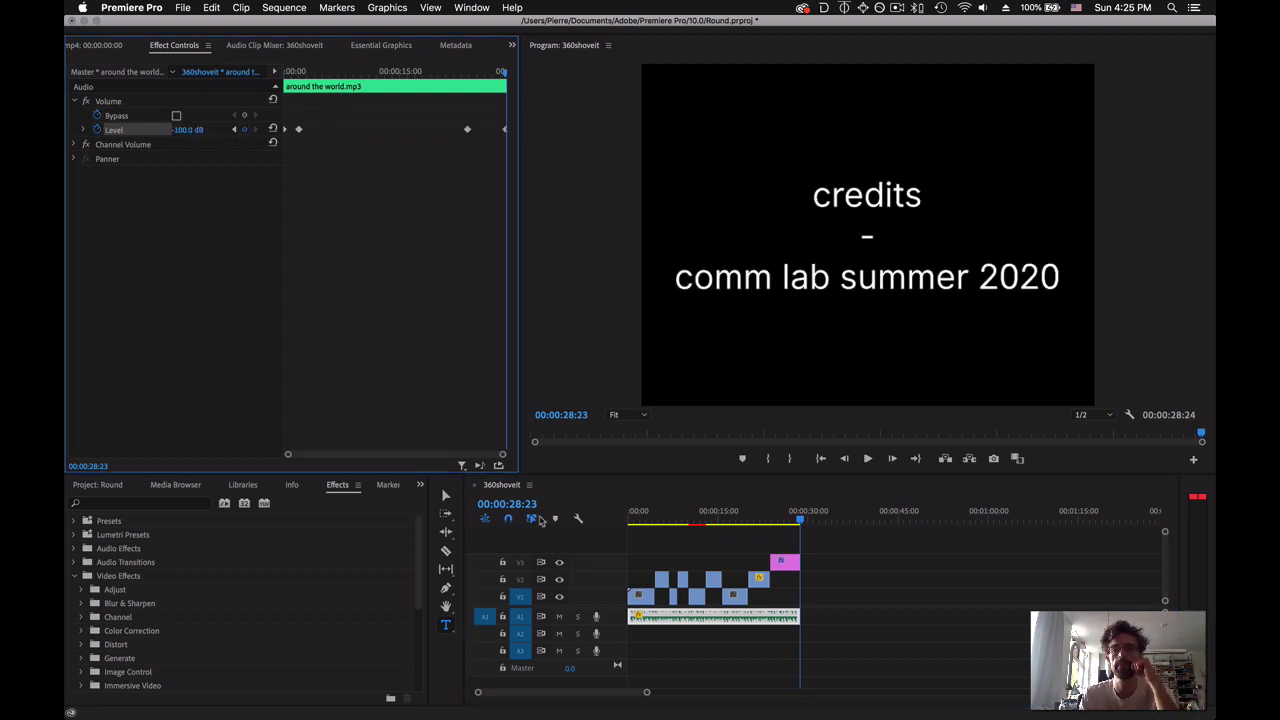
Play back the opening of the sequence to check the music's fade-in.
left_click(757, 522)
key("space")
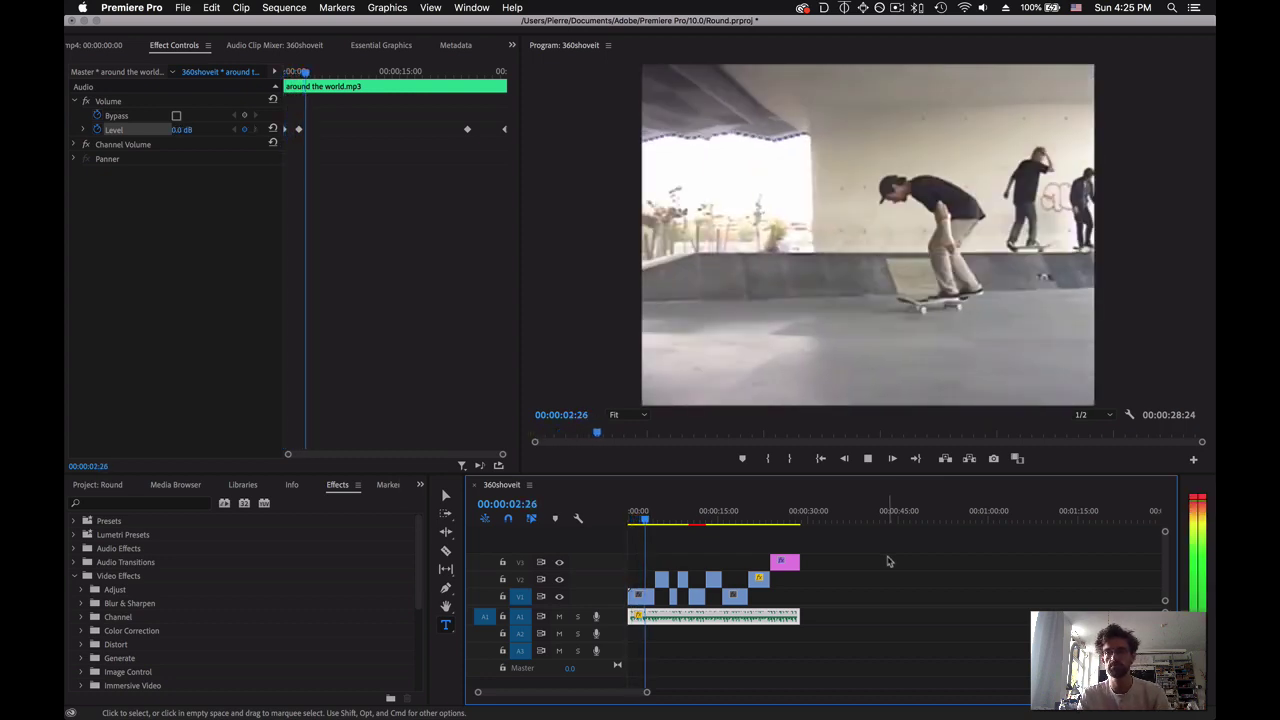
key("space")
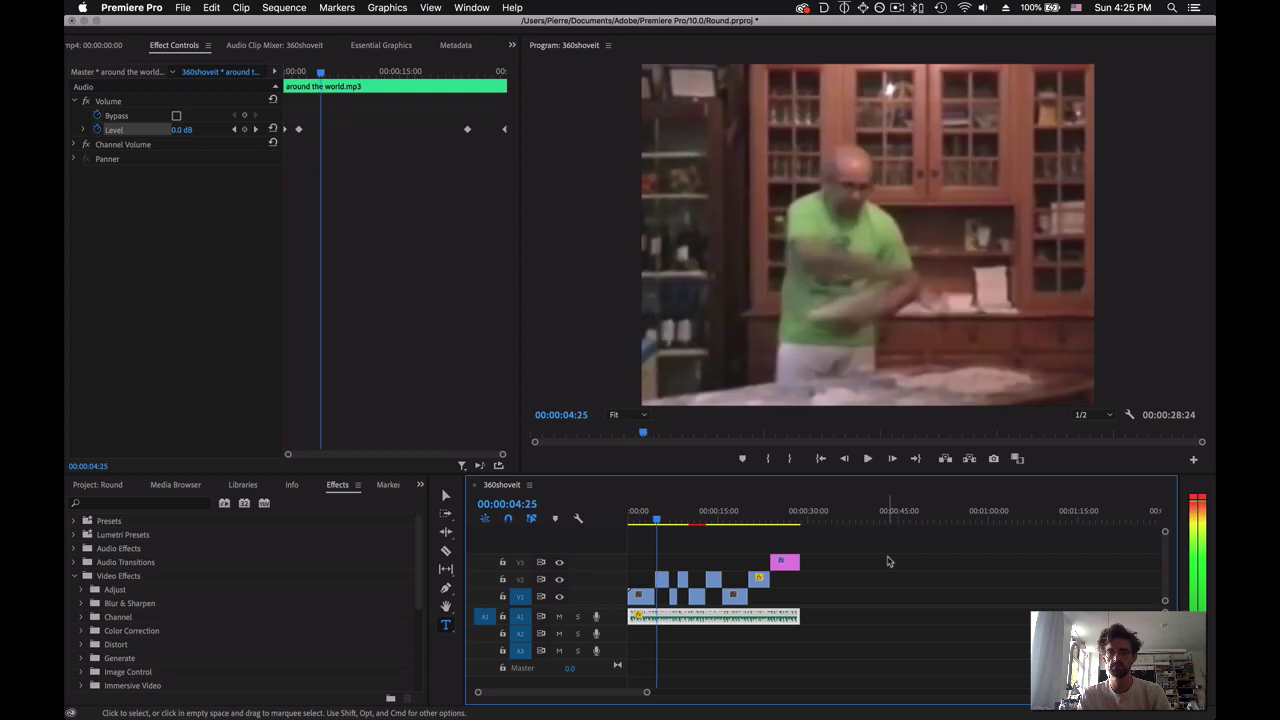
Save the project and show the list of media items in the Round project.
key("super+s")
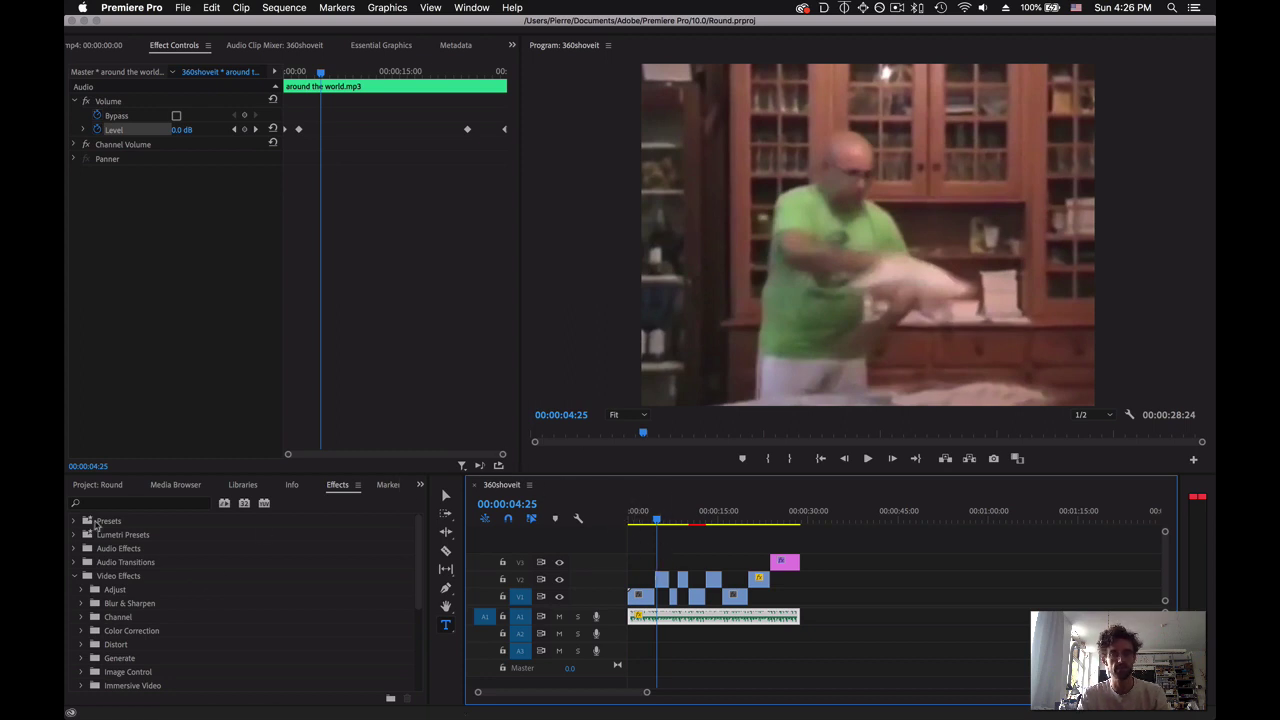
left_click(188, 486)
left_click(100, 485)
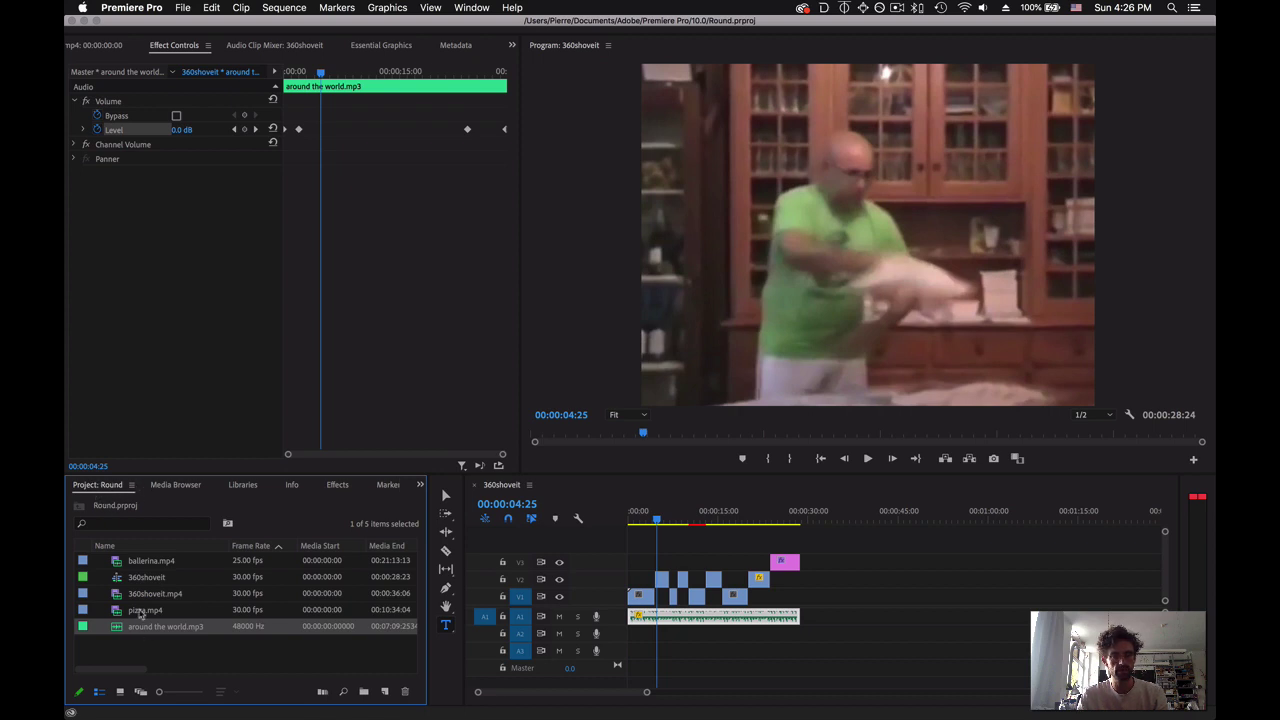
Open the media export settings for the 360shoveit sequence.
left_click(117, 578)
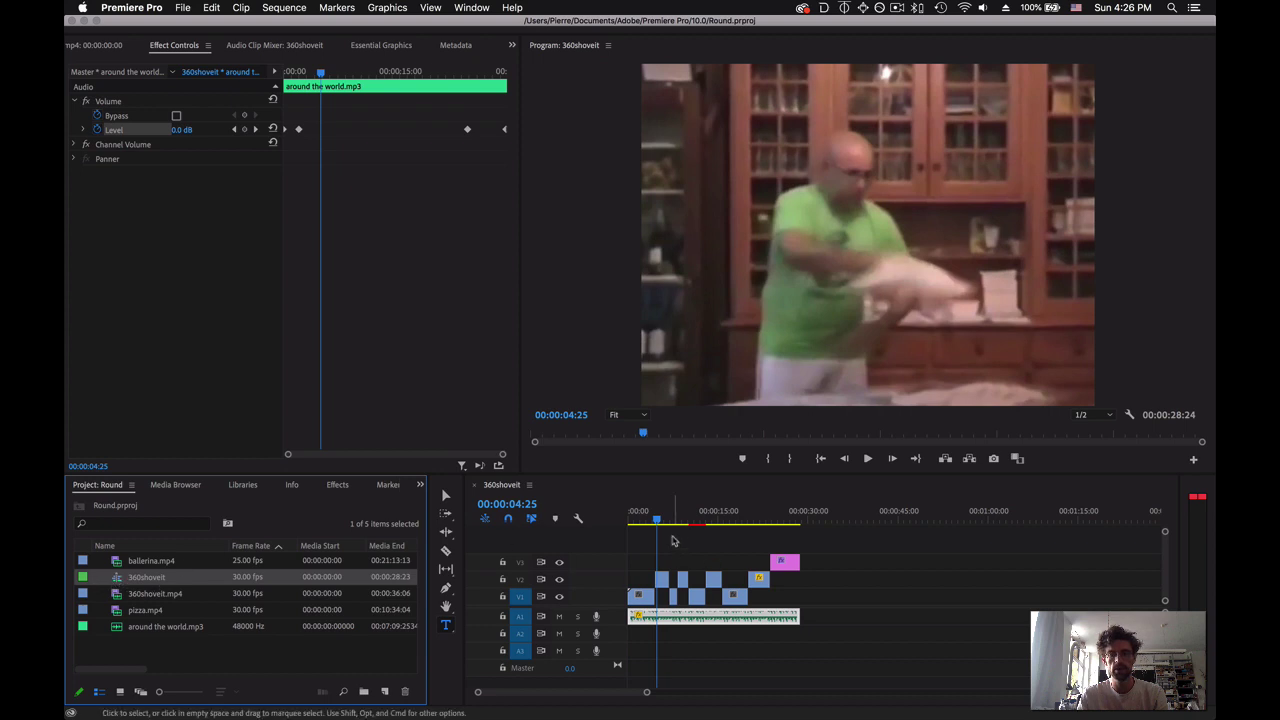
left_click(875, 587)
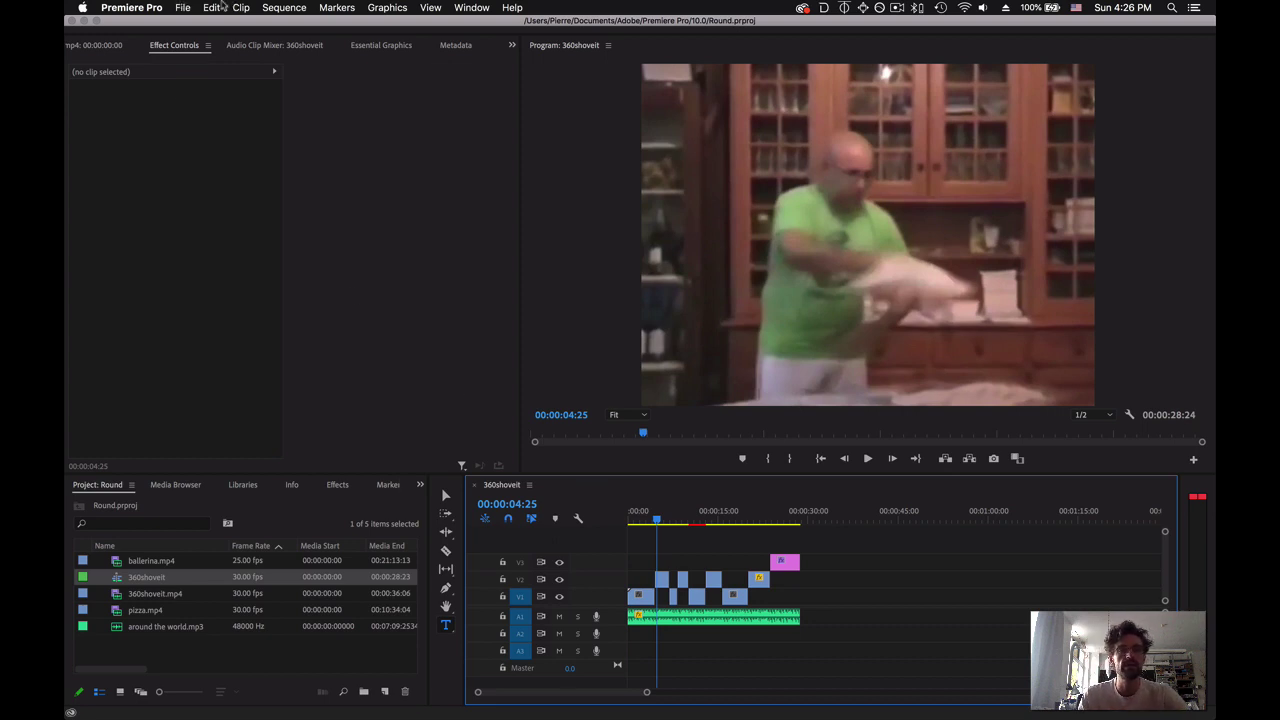
left_click(213, 8)
mouse_move(188, 8)
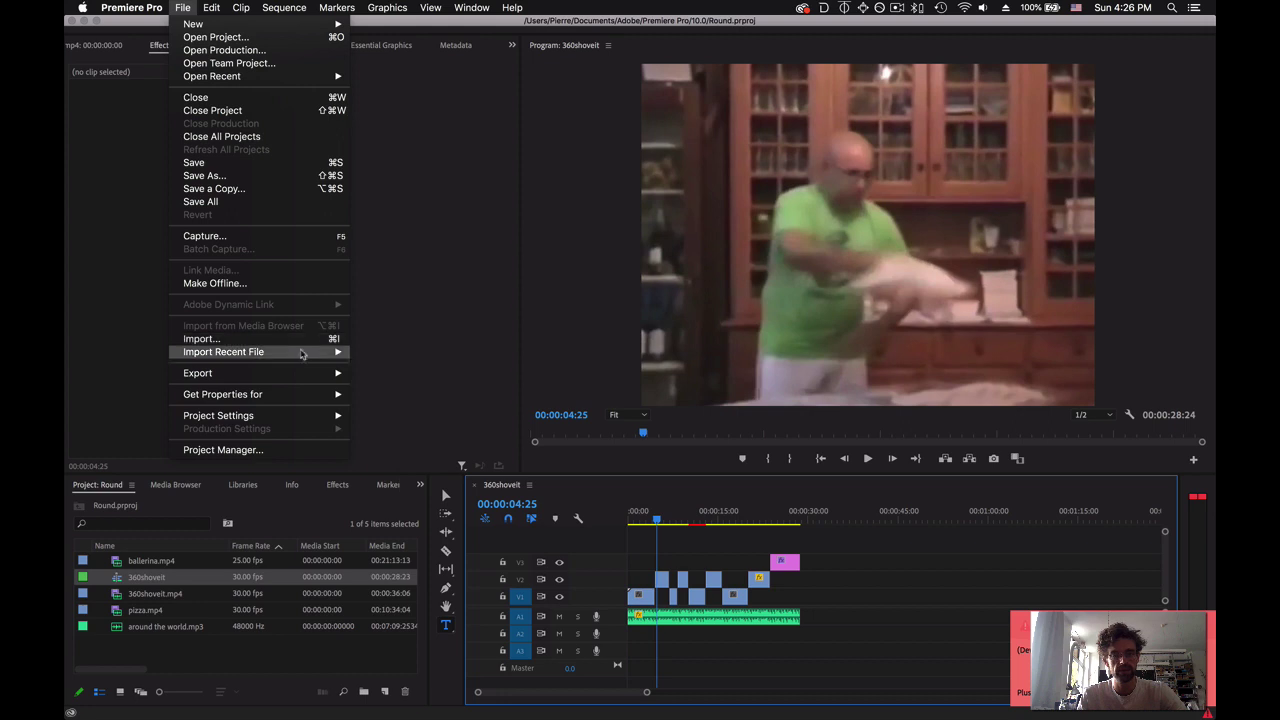
mouse_move(297, 377)
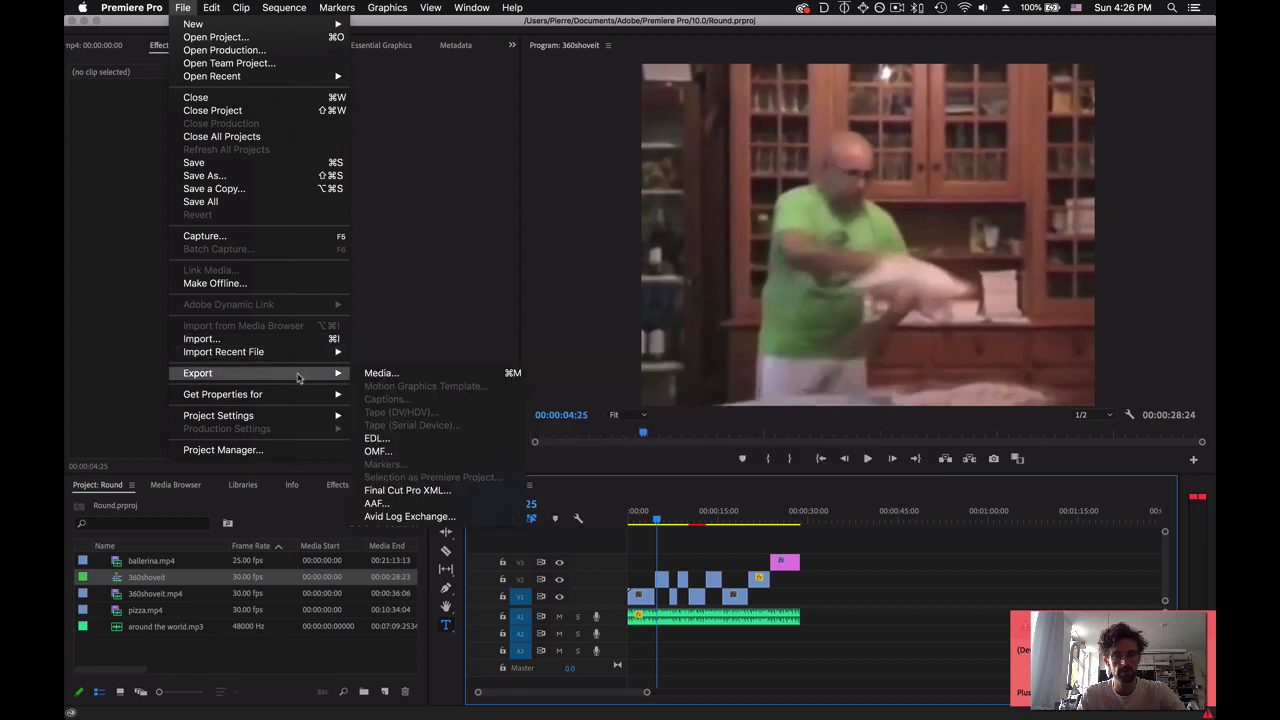
left_click(441, 374)
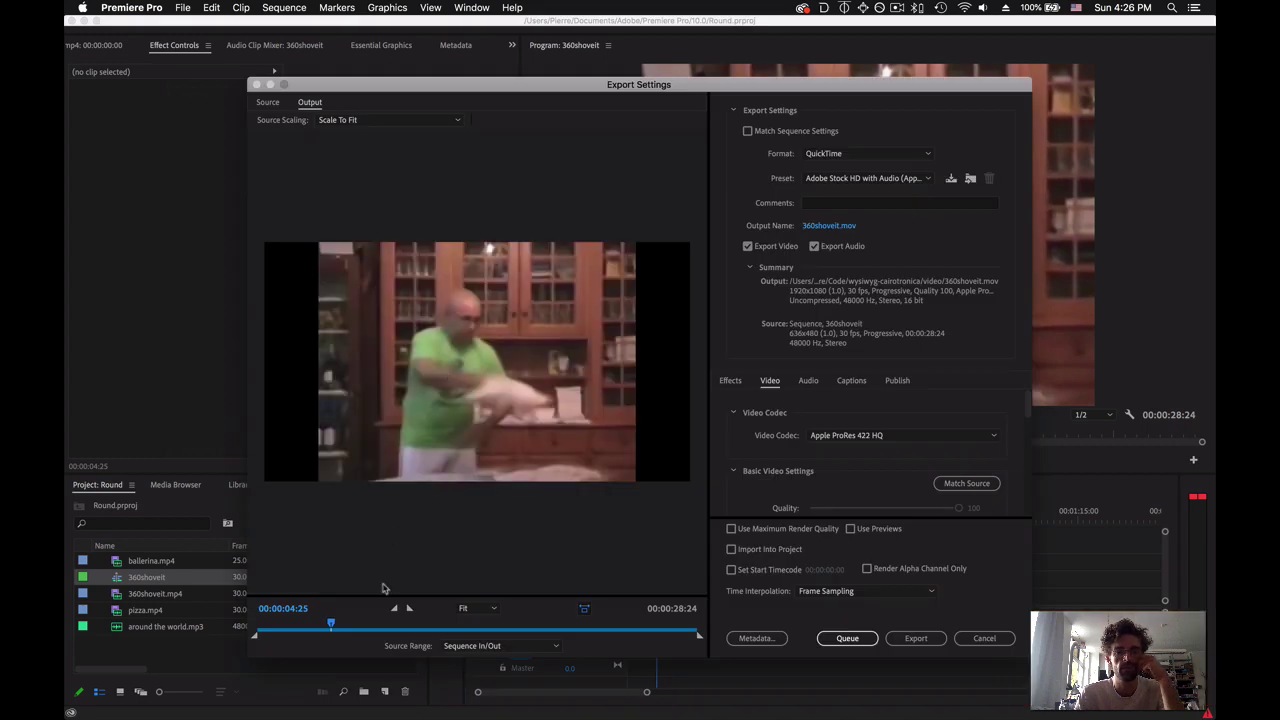
Set the export source range to Entire Sequence and scrub the output preview to 00:00:21:02.
left_click(473, 646)
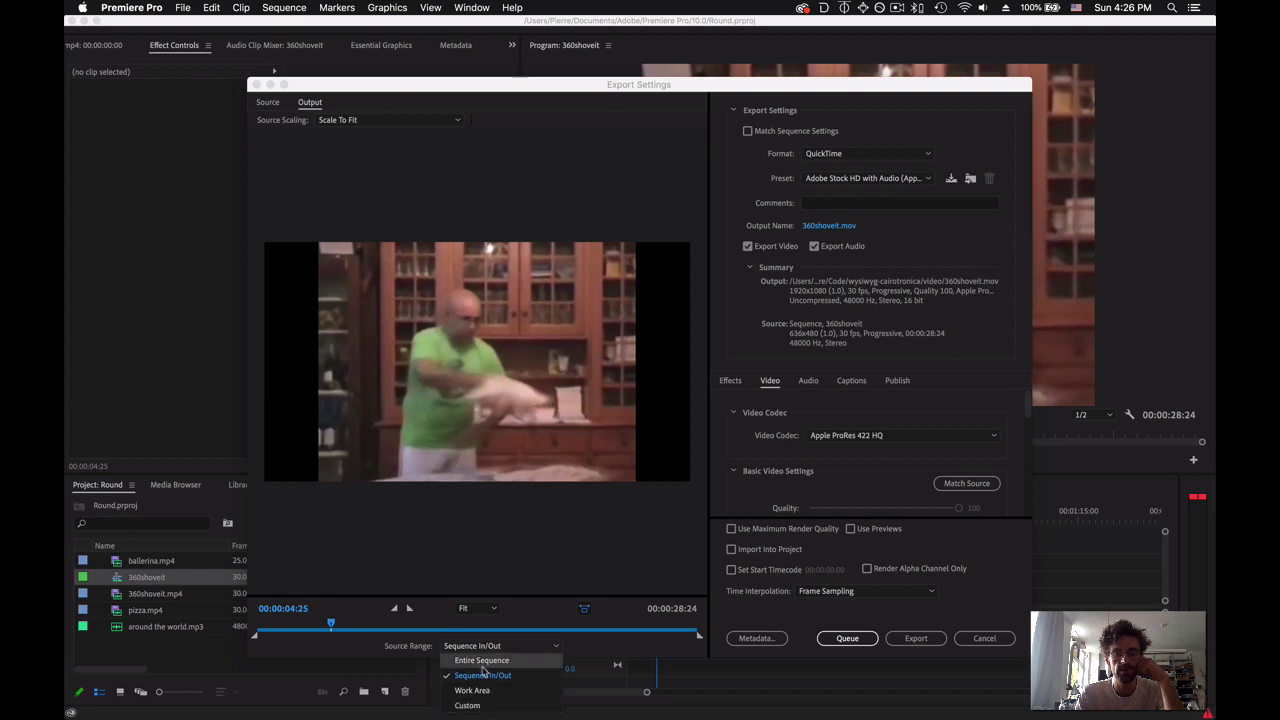
left_click(465, 664)
left_click(466, 650)
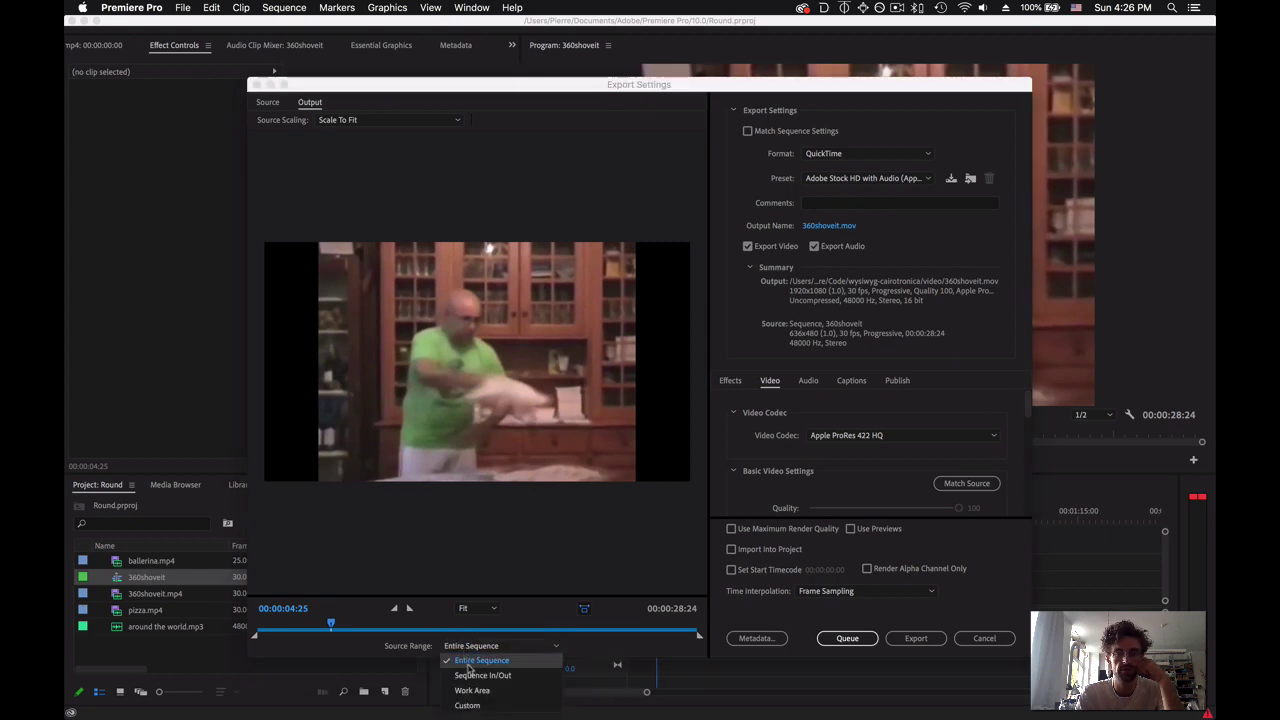
left_click(502, 677)
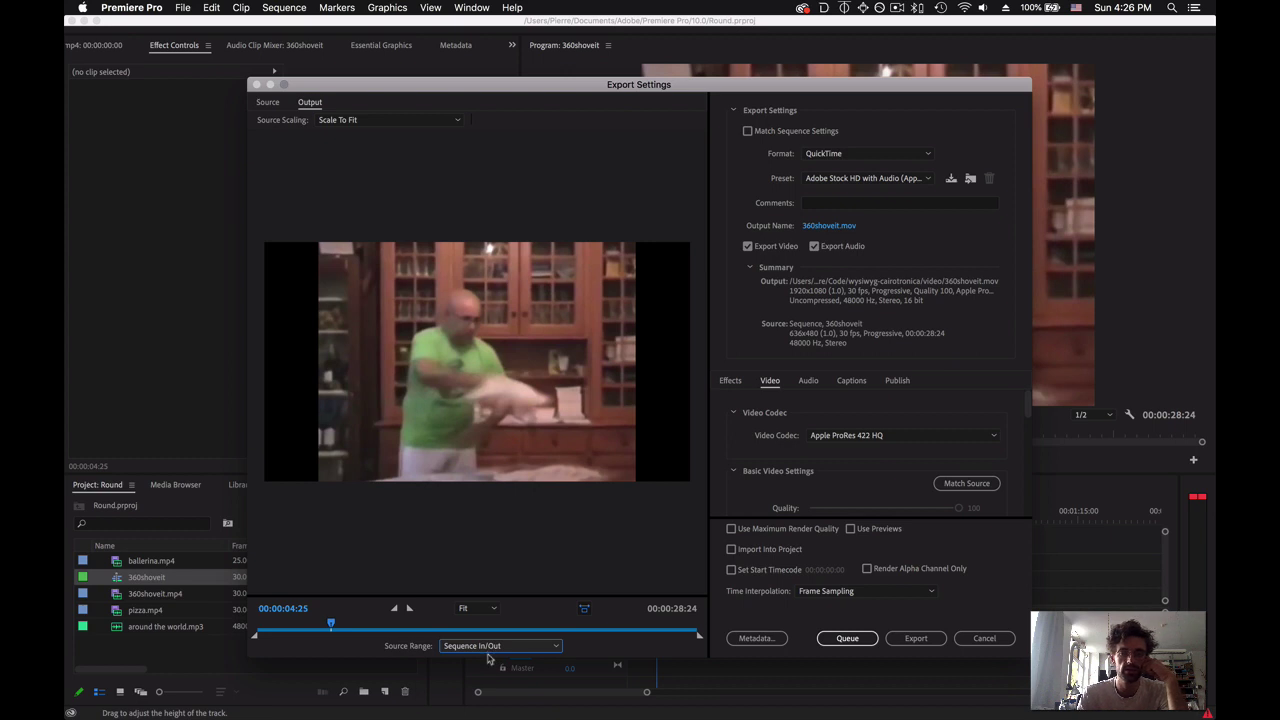
left_click(489, 650)
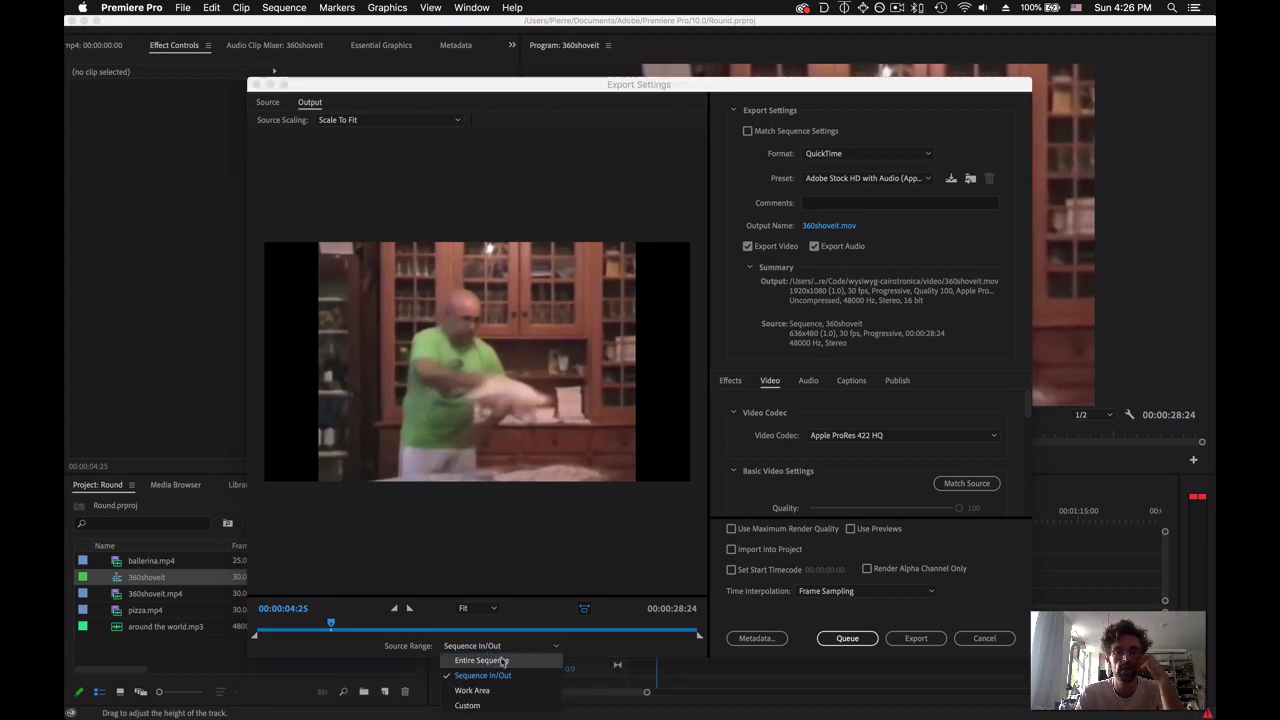
left_click(503, 661)
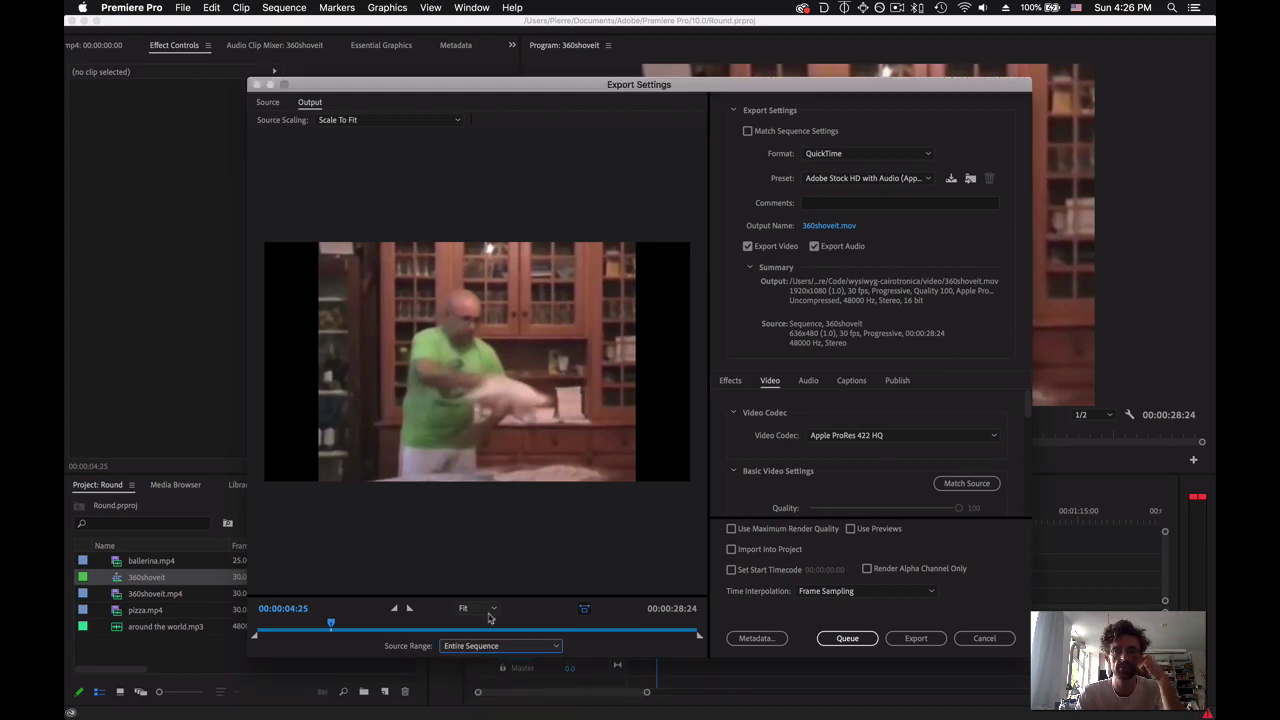
left_click_drag(336, 625, 293, 626)
left_click_drag(293, 625, 578, 624)
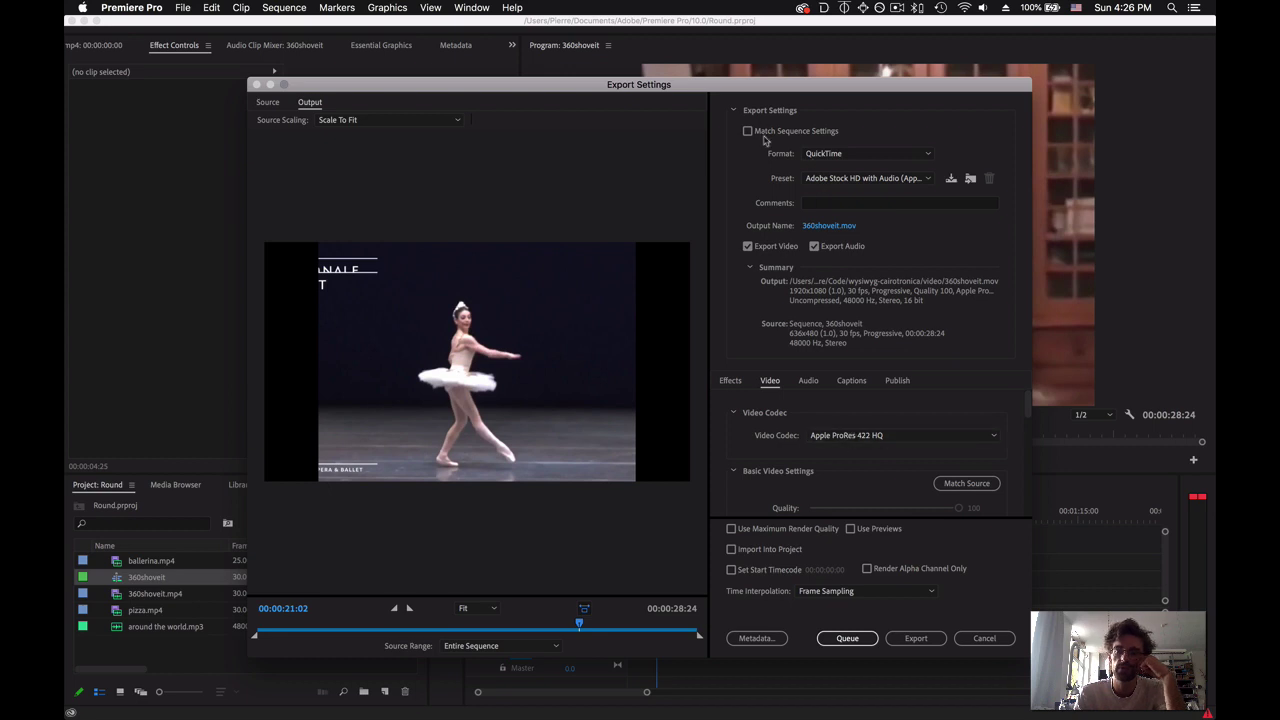
Look through the video codec choices, set the export format to H.264 and scrub the output preview back to 00:00:09:17.
left_click(876, 436)
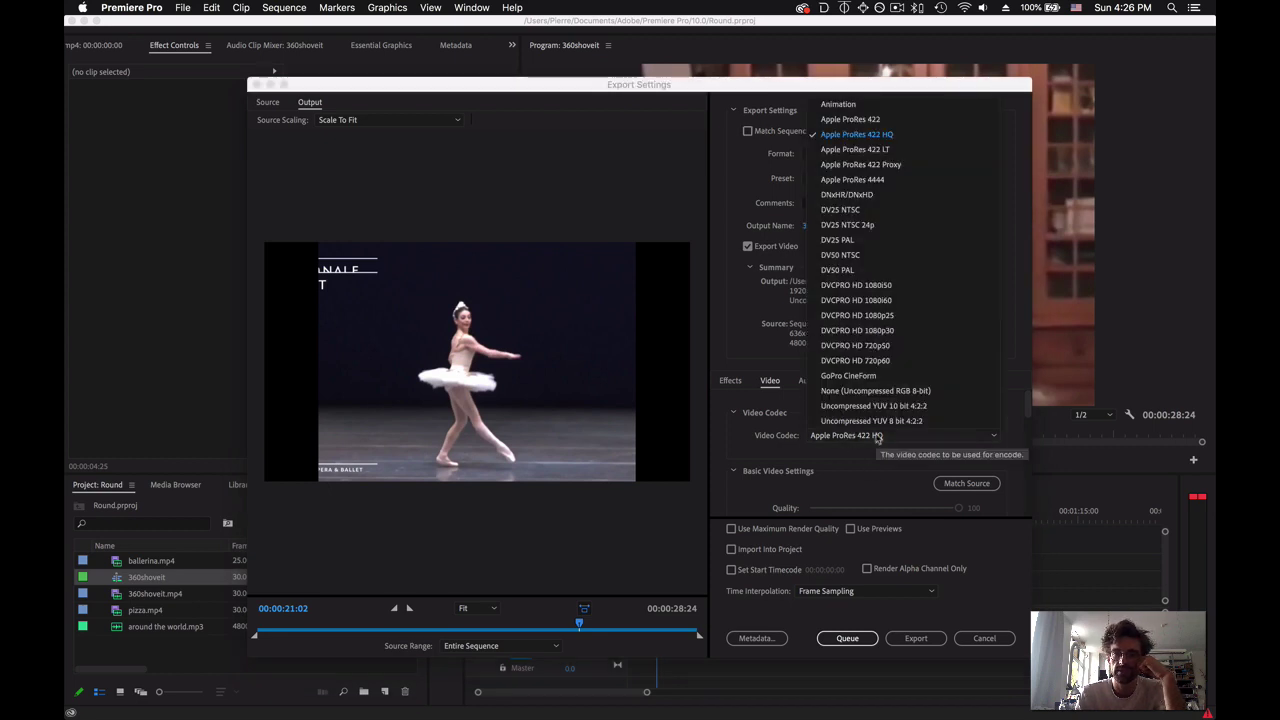
left_click(876, 436)
left_click(828, 155)
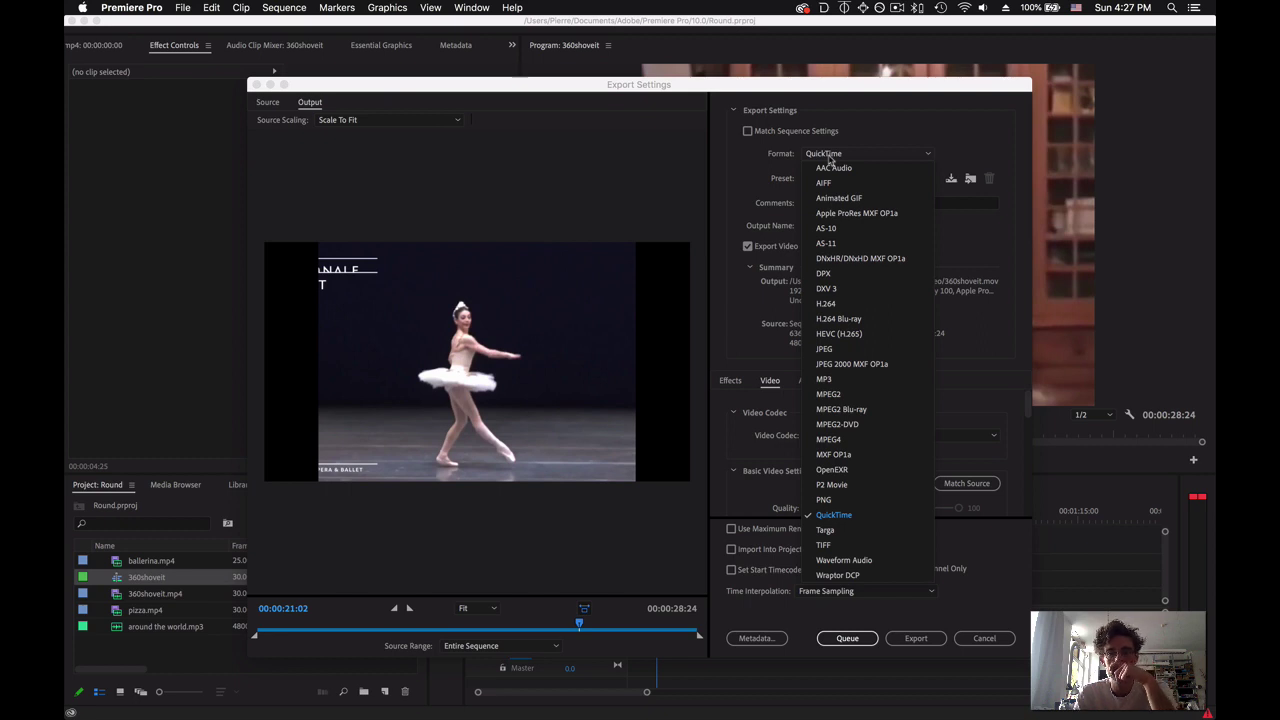
left_click(861, 304)
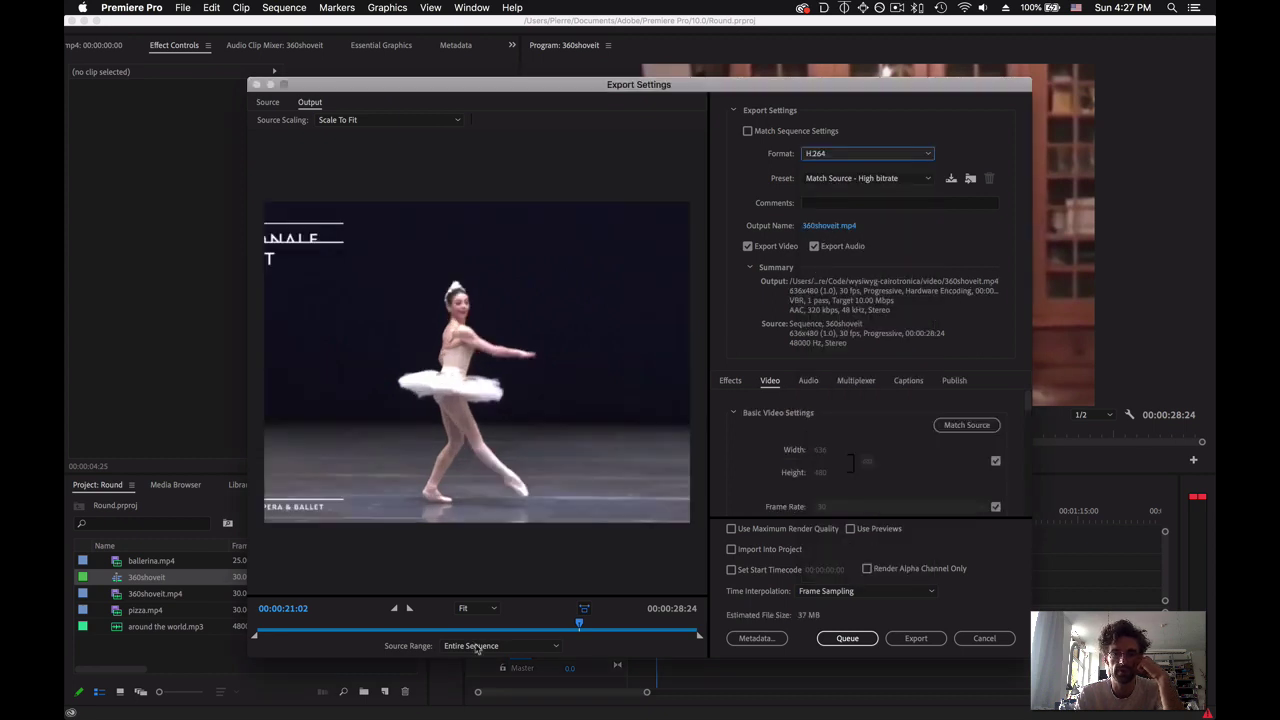
left_click_drag(580, 626, 404, 627)
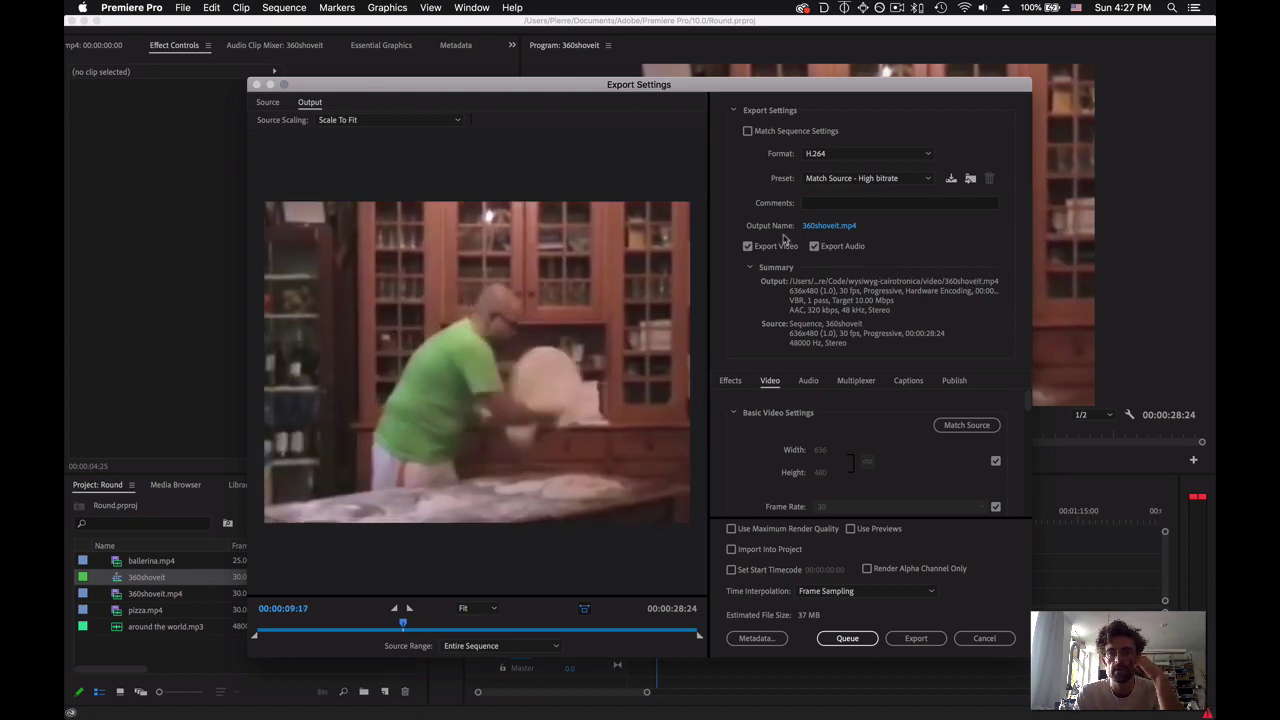
Set the export output file to around_the_world_edit.mp4 in the commlab_13 folder.
left_click(818, 225)
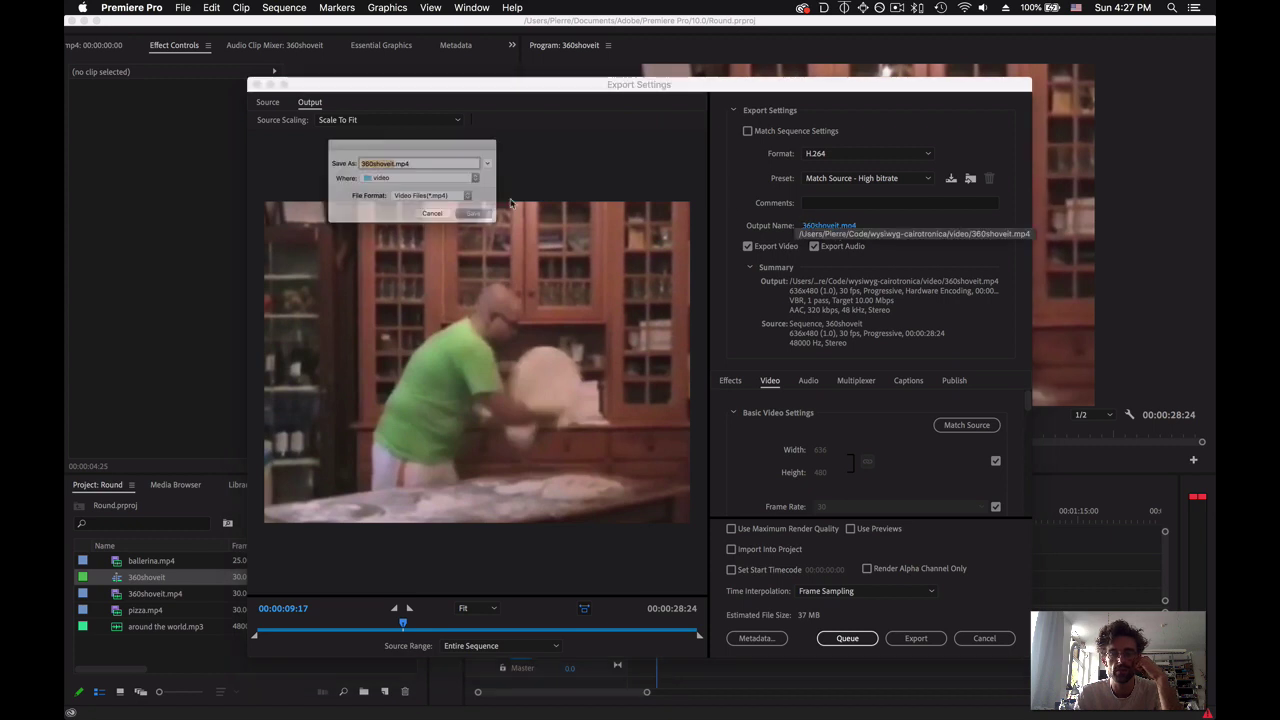
left_click(420, 178)
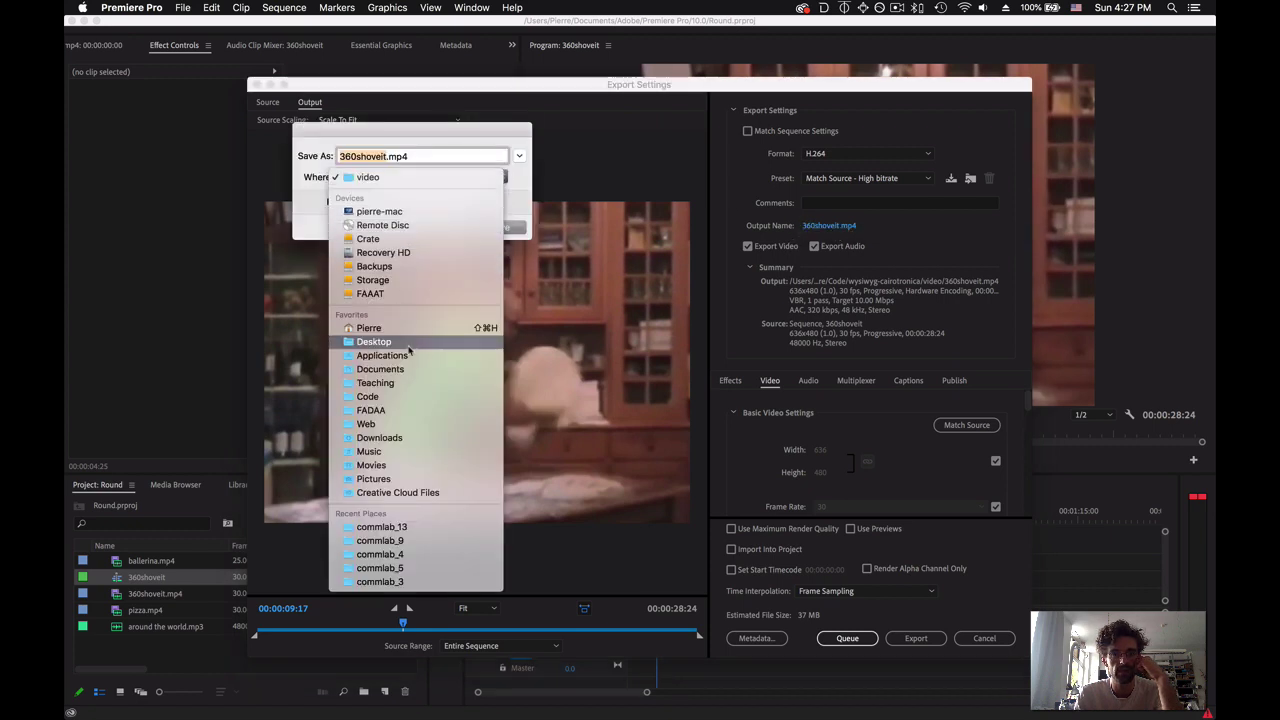
left_click(447, 534)
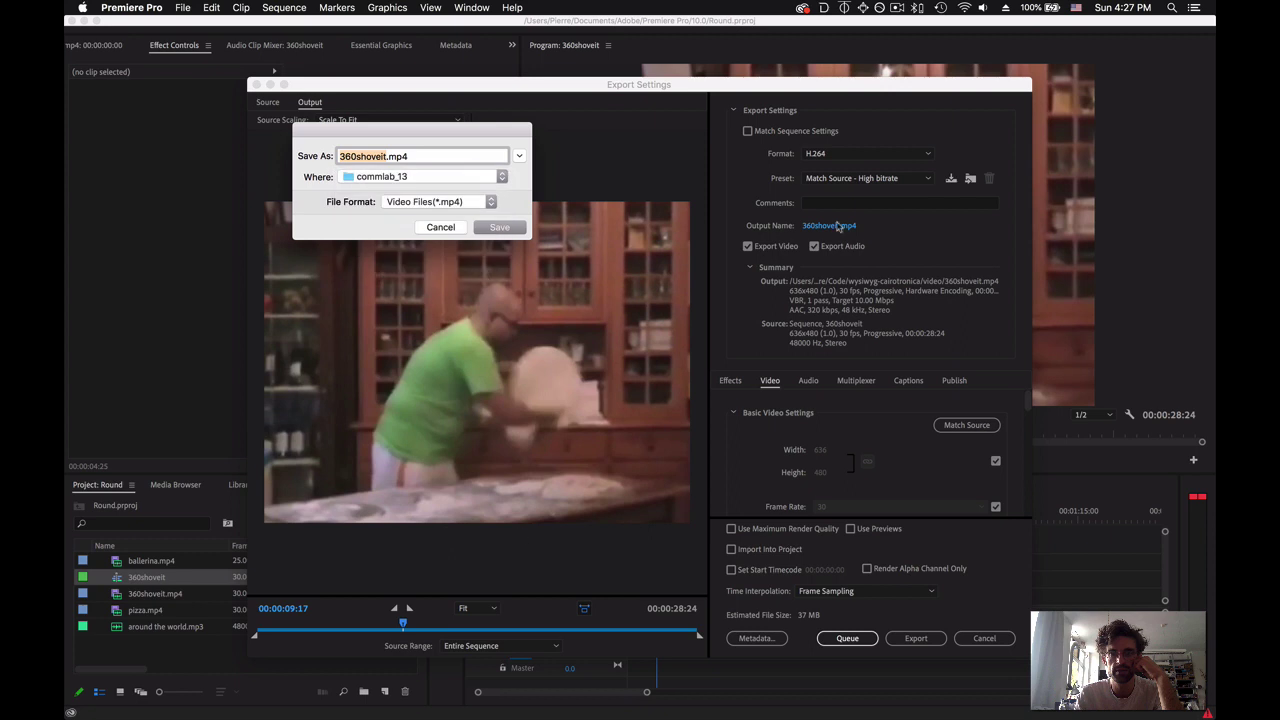
type("around_the_world_edit")
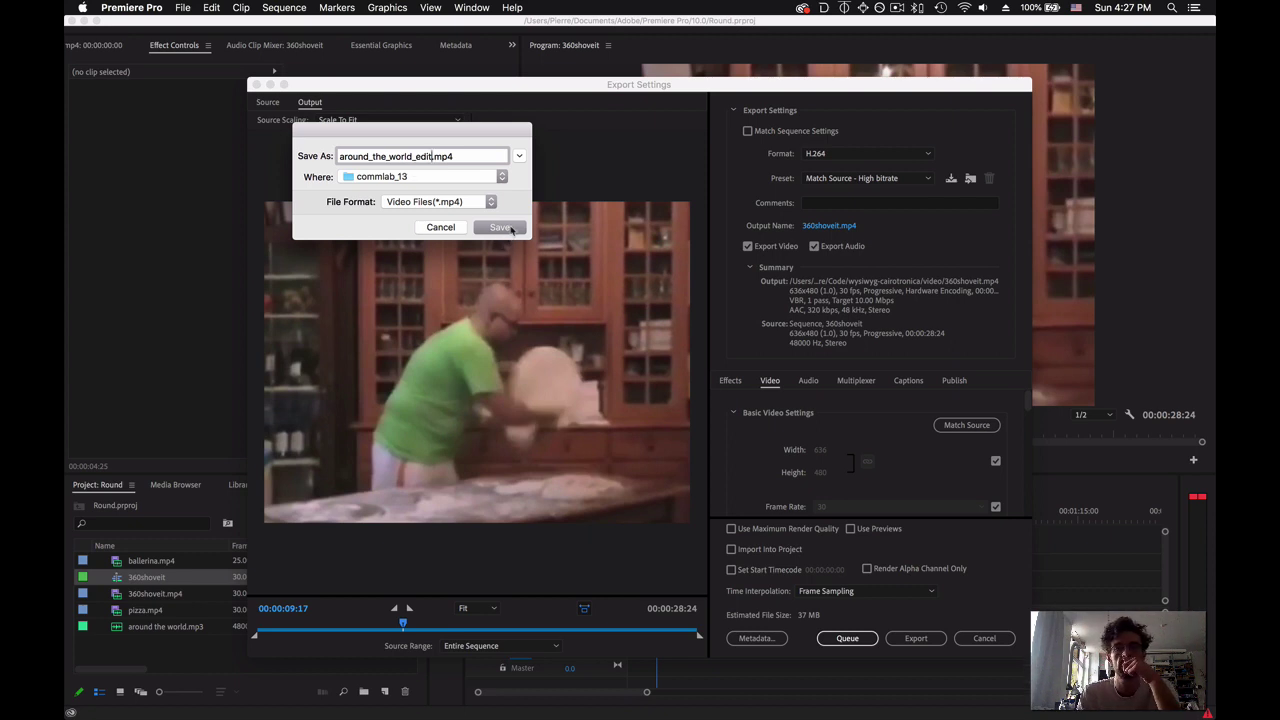
left_click(500, 227)
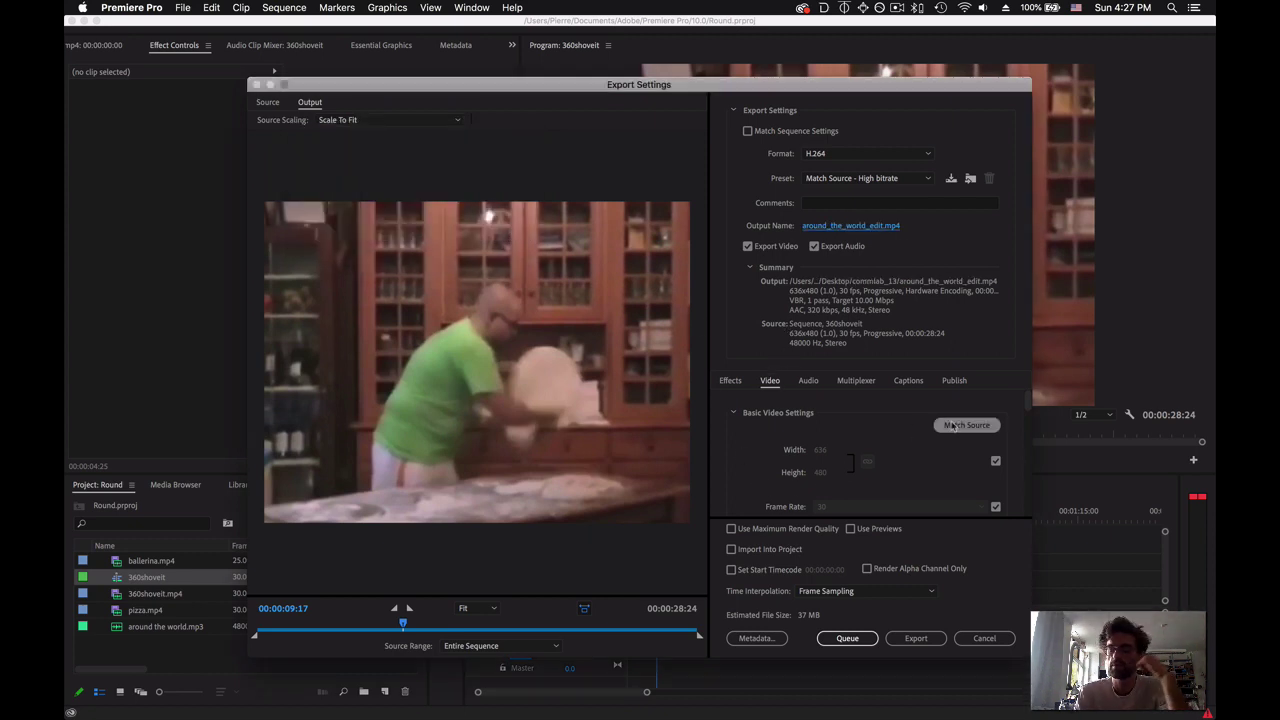
Review the video, audio and effects options of the H.264 export, including frame size, audio codec, bitrate and overlays.
scroll(832, 429, "down", 2)
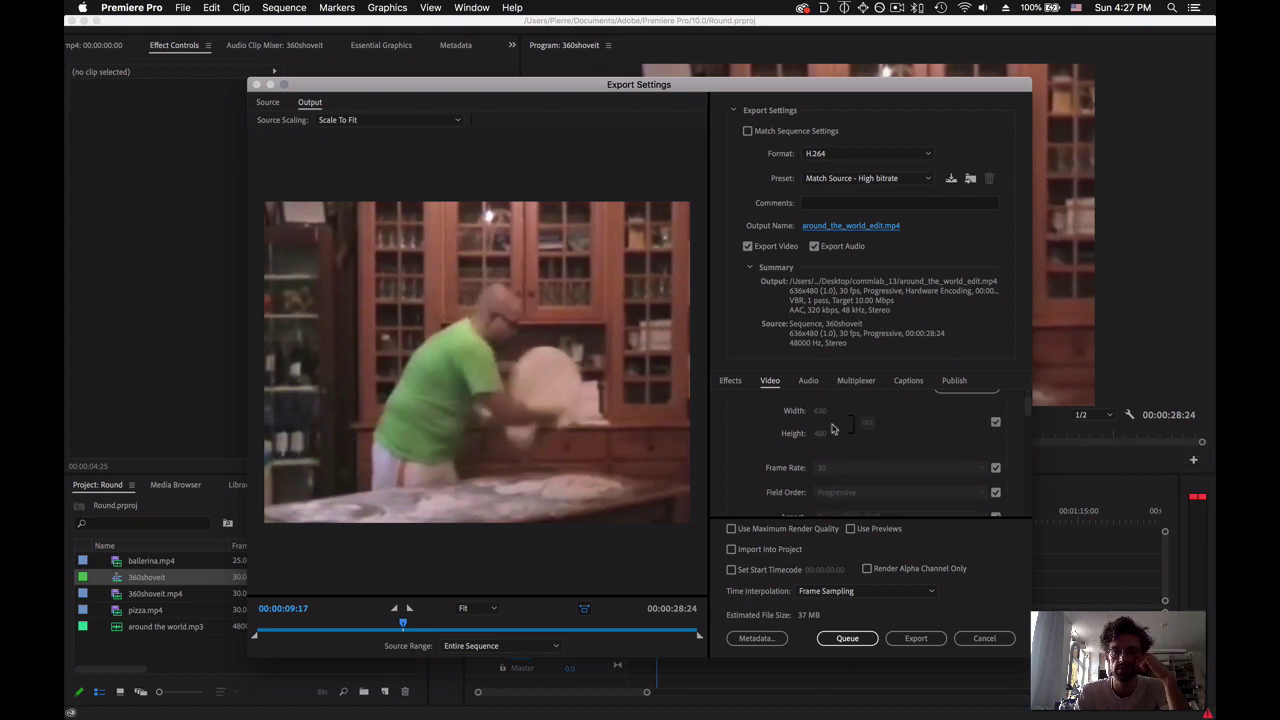
scroll(832, 429, "up", 2)
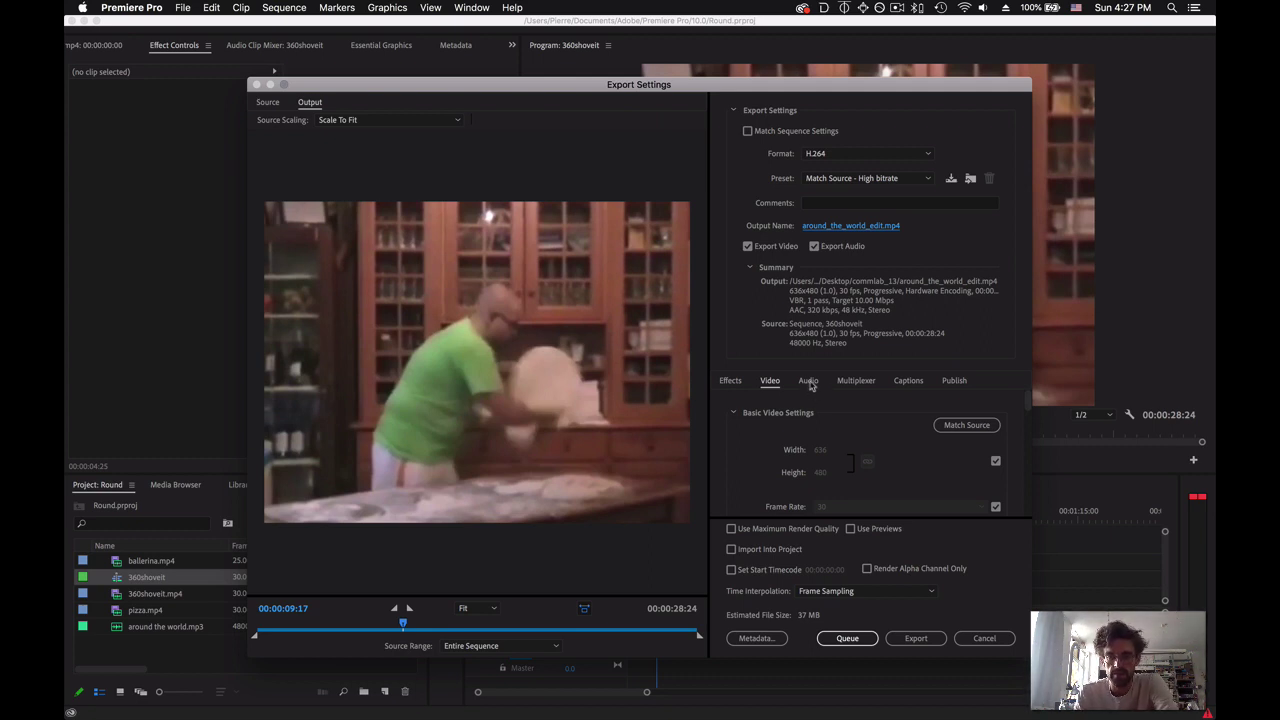
left_click(840, 381)
left_click(808, 381)
left_click(733, 383)
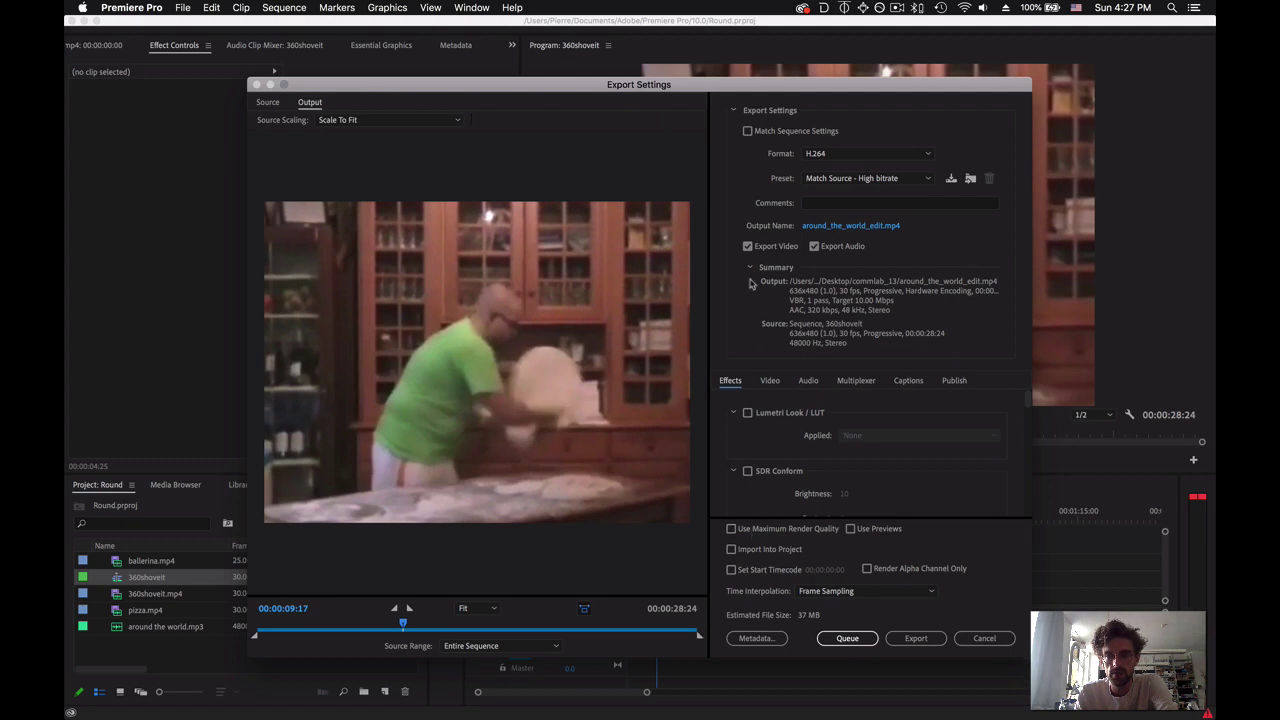
left_click(770, 383)
left_click(820, 385)
scroll(858, 447, "down", 5)
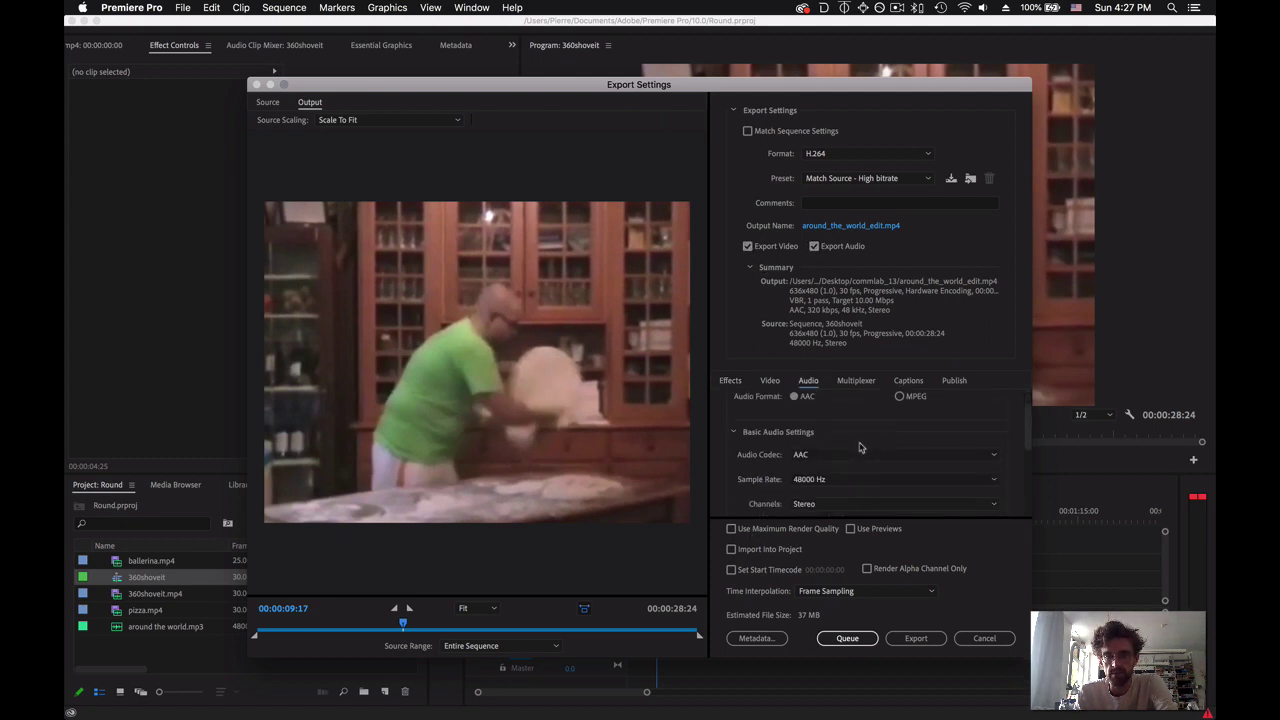
scroll(858, 447, "down", 5)
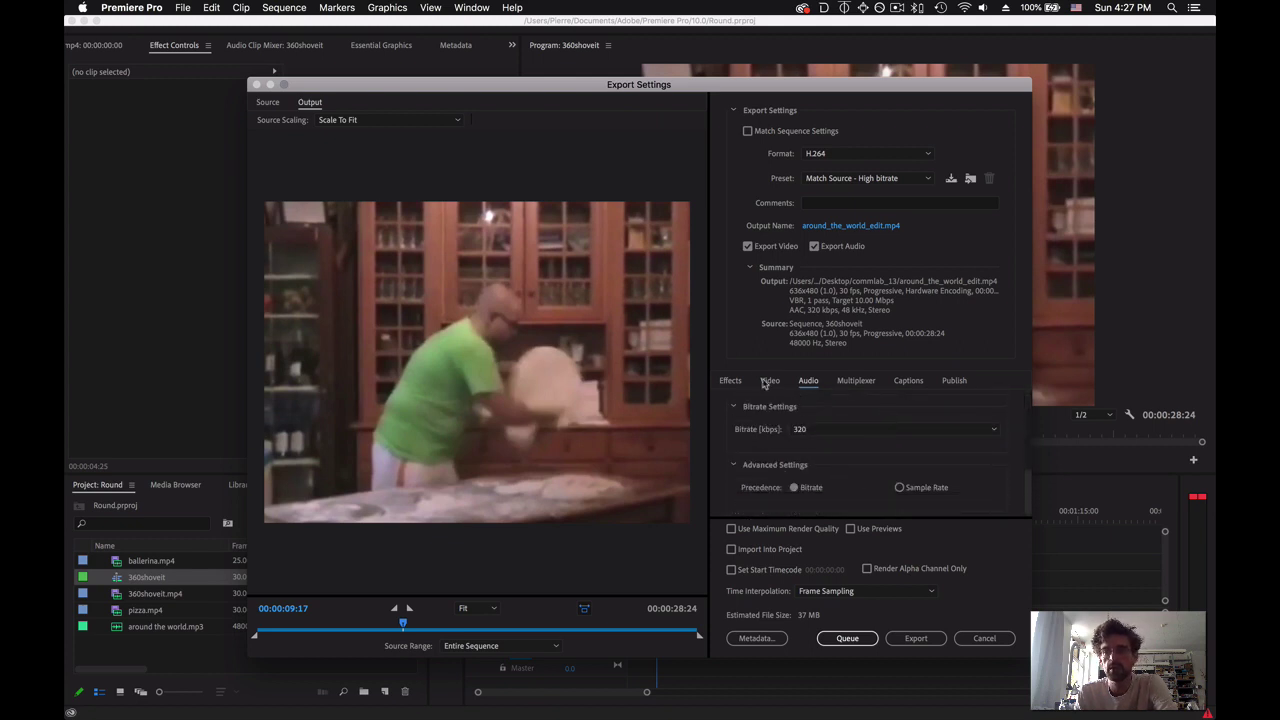
left_click(731, 381)
scroll(742, 444, "down", 10)
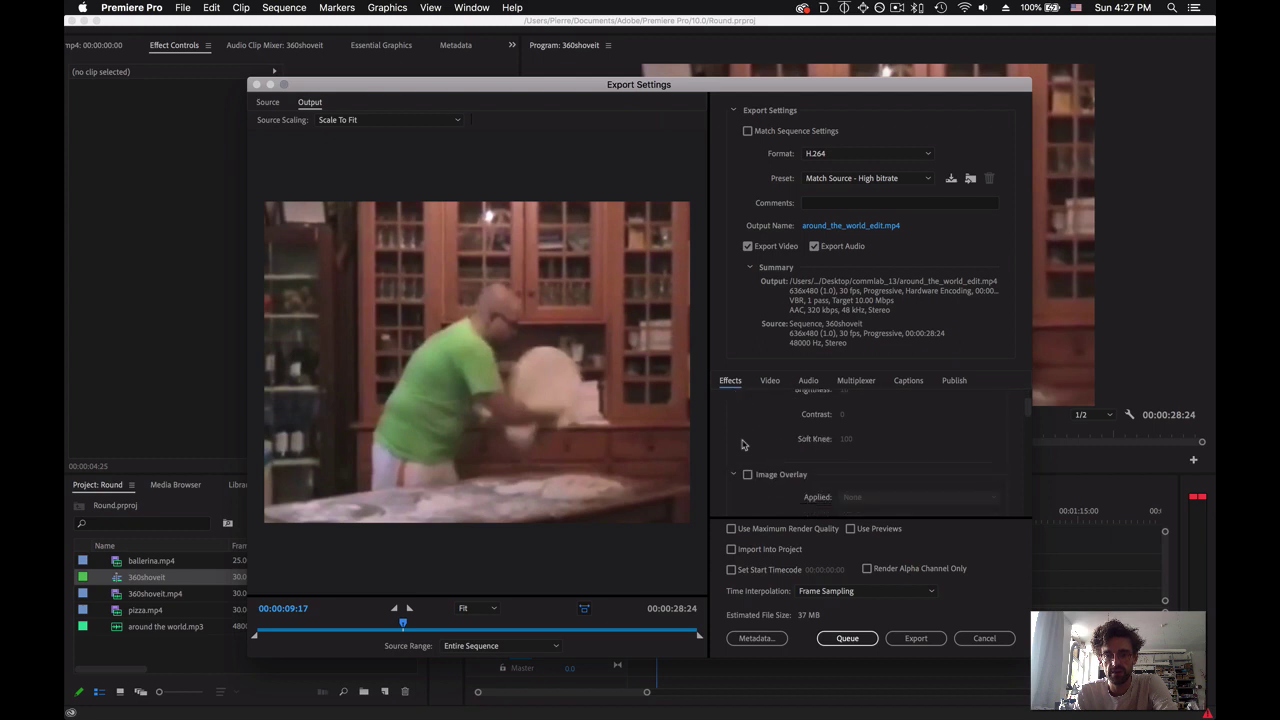
scroll(742, 444, "down", 10)
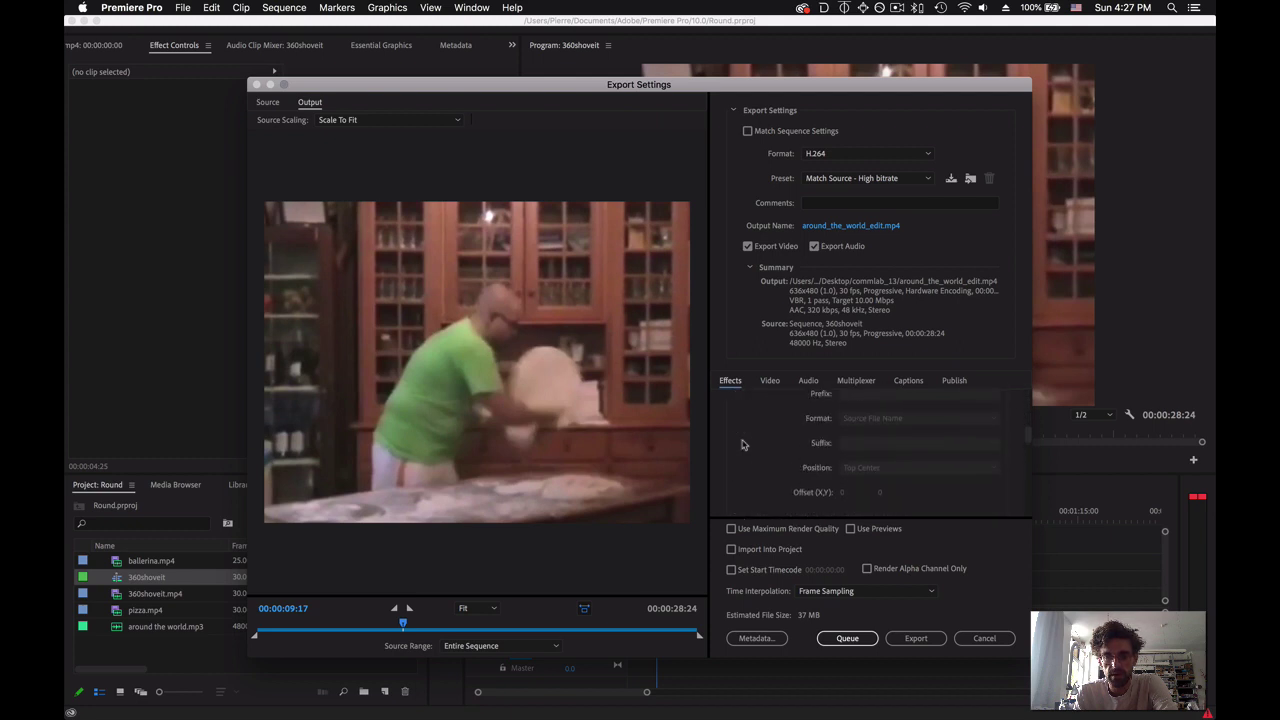
scroll(742, 444, "down", 2)
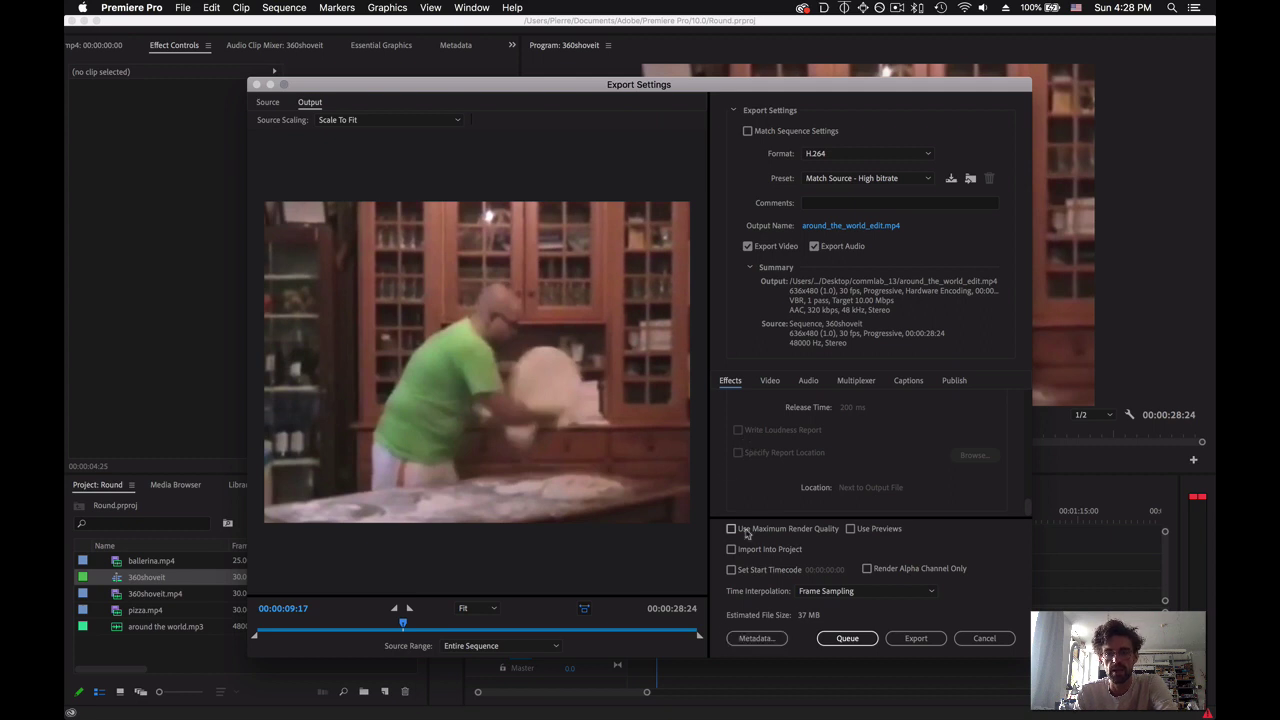
Export the sequence with these settings and switch to the commlab_13 folder in Finder.
left_click(912, 638)
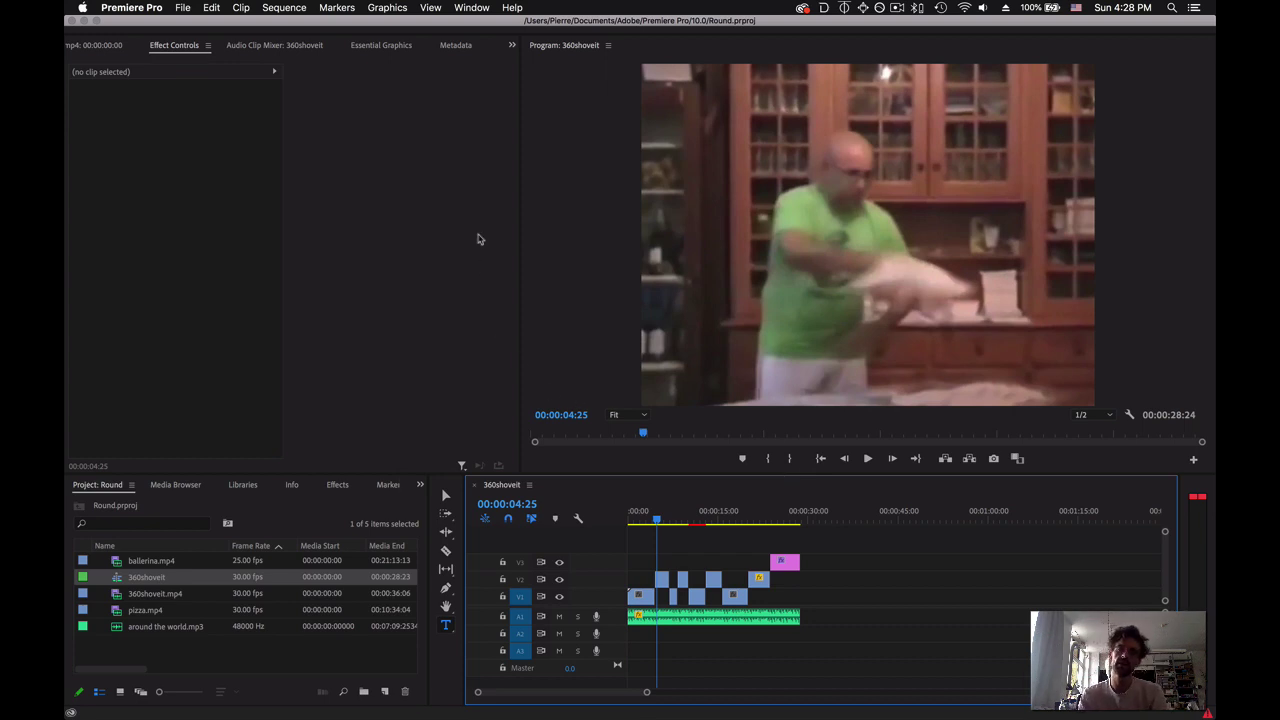
key("super+Tab")
key("super+Tab")
key("super+Tab")
key("super+Tab")
key("super+Tab")
key("super+Tab")
key("super+Tab")
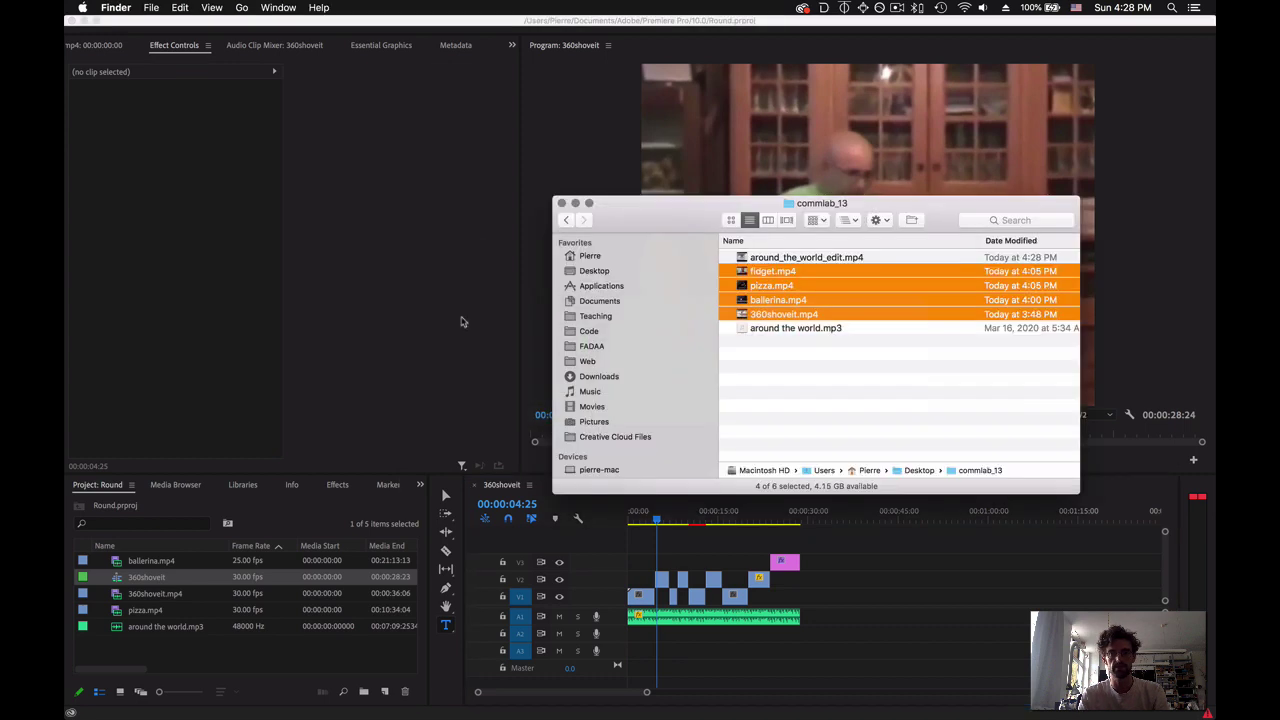
Preview the exported around_the_world_edit.mp4 in Quick Look through to the end credits, then close it and deselect the file.
left_click(913, 388)
left_click(785, 259)
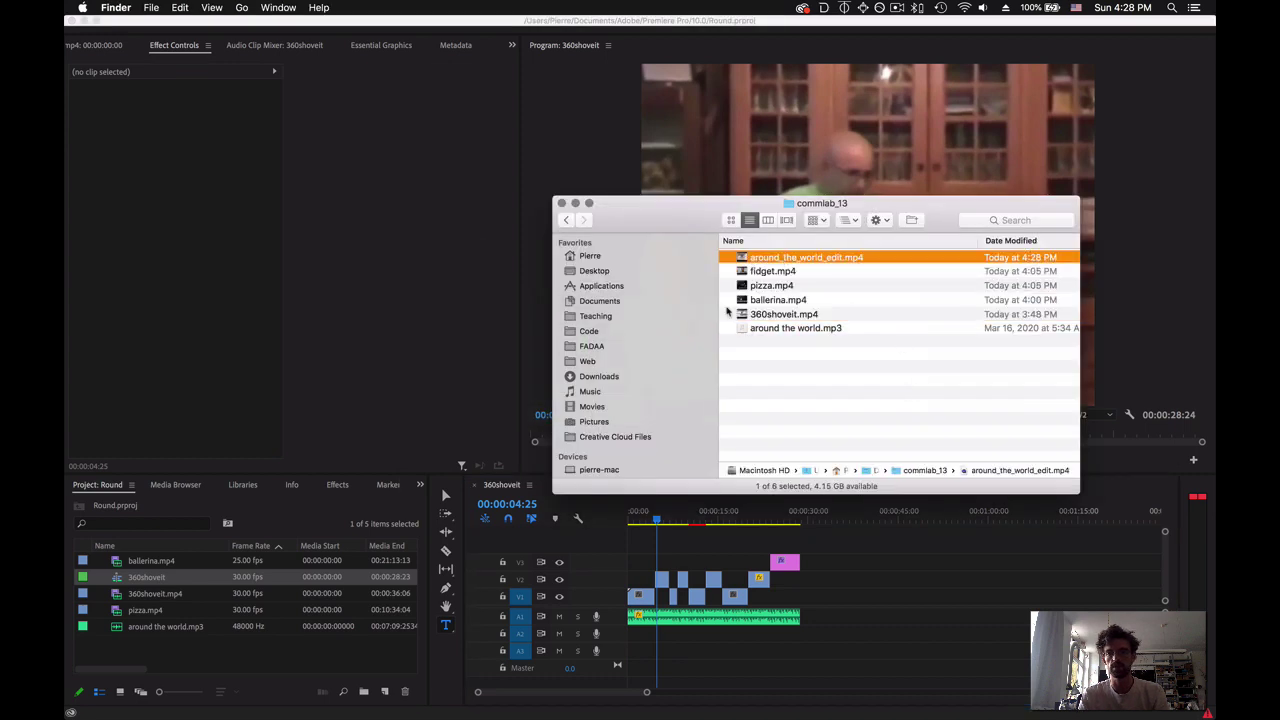
key("space")
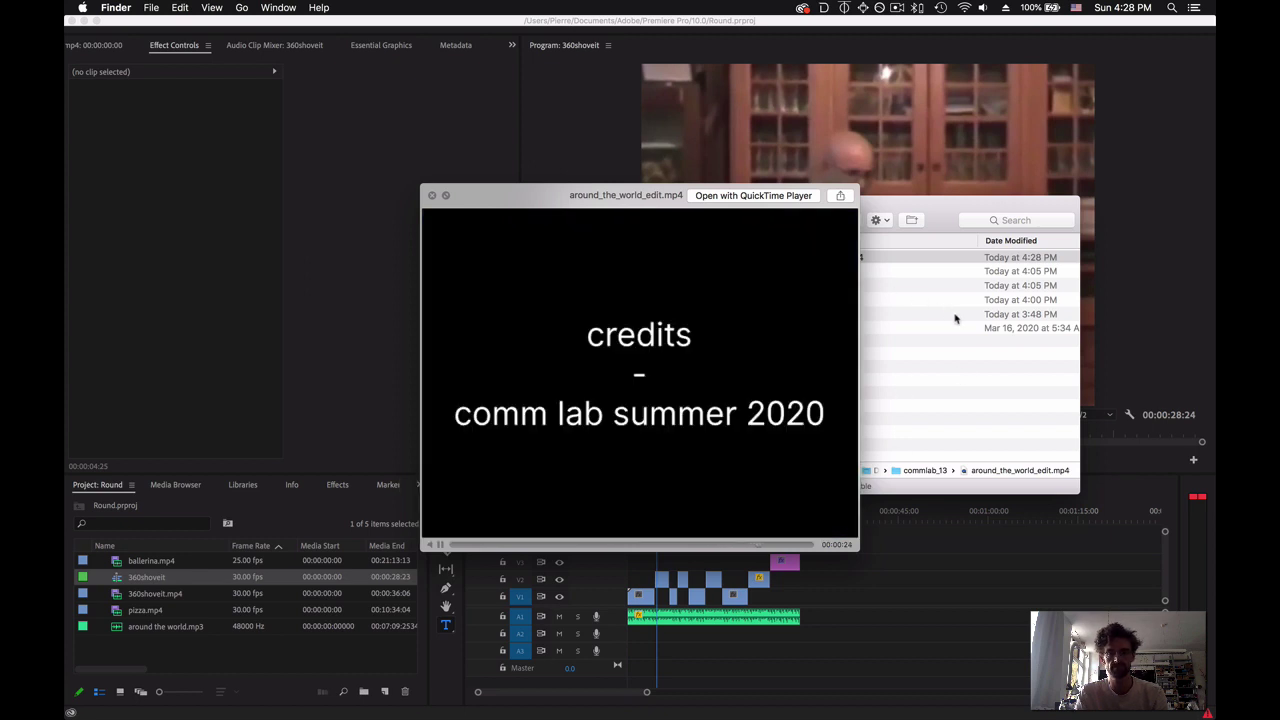
key("space")
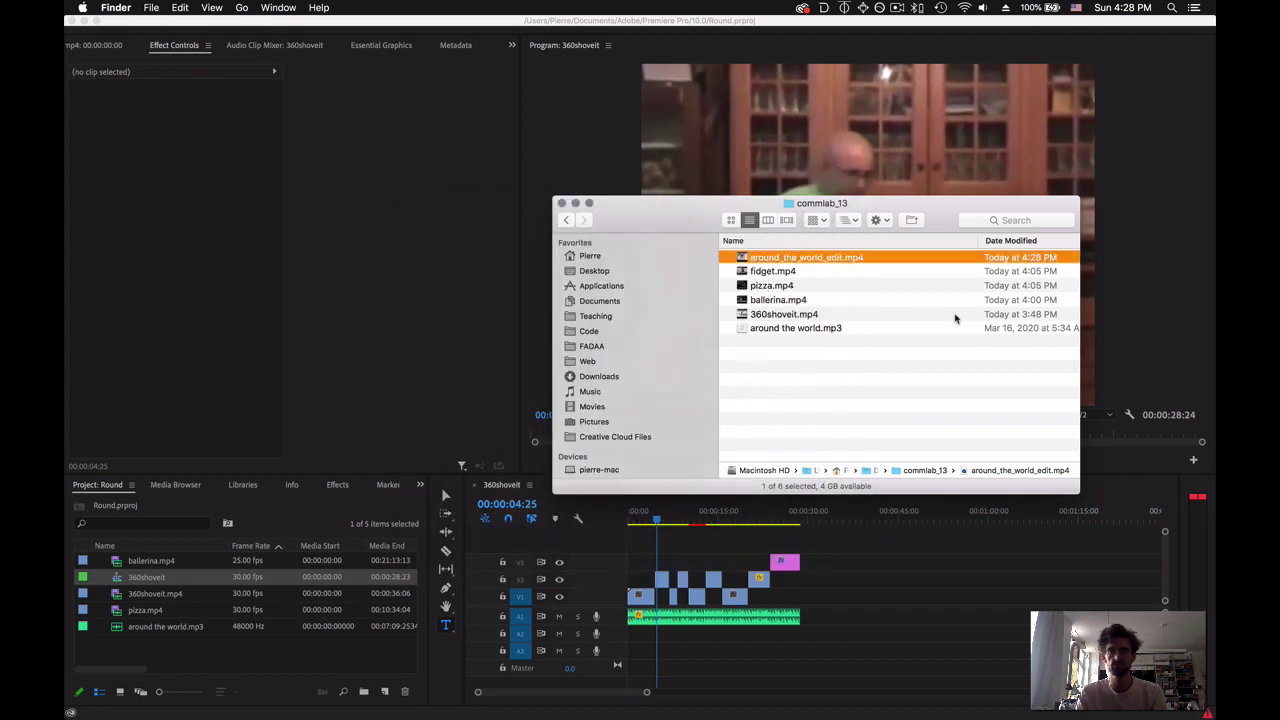
left_click(918, 366)
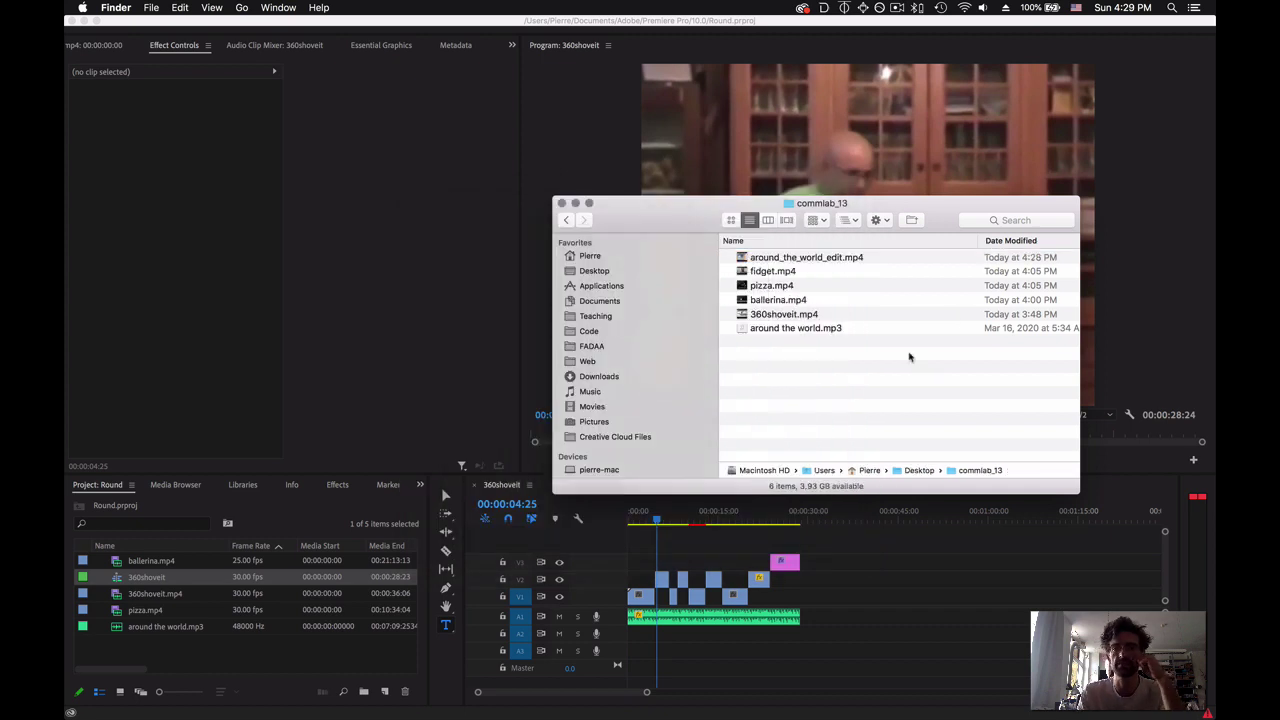
Switch to the commlab_editing.txt lesson notes in TextEdit.
key("super+Tab")
key("super+Tab")
key("super+Tab")
key("super+Tab")
key("super+Tab")
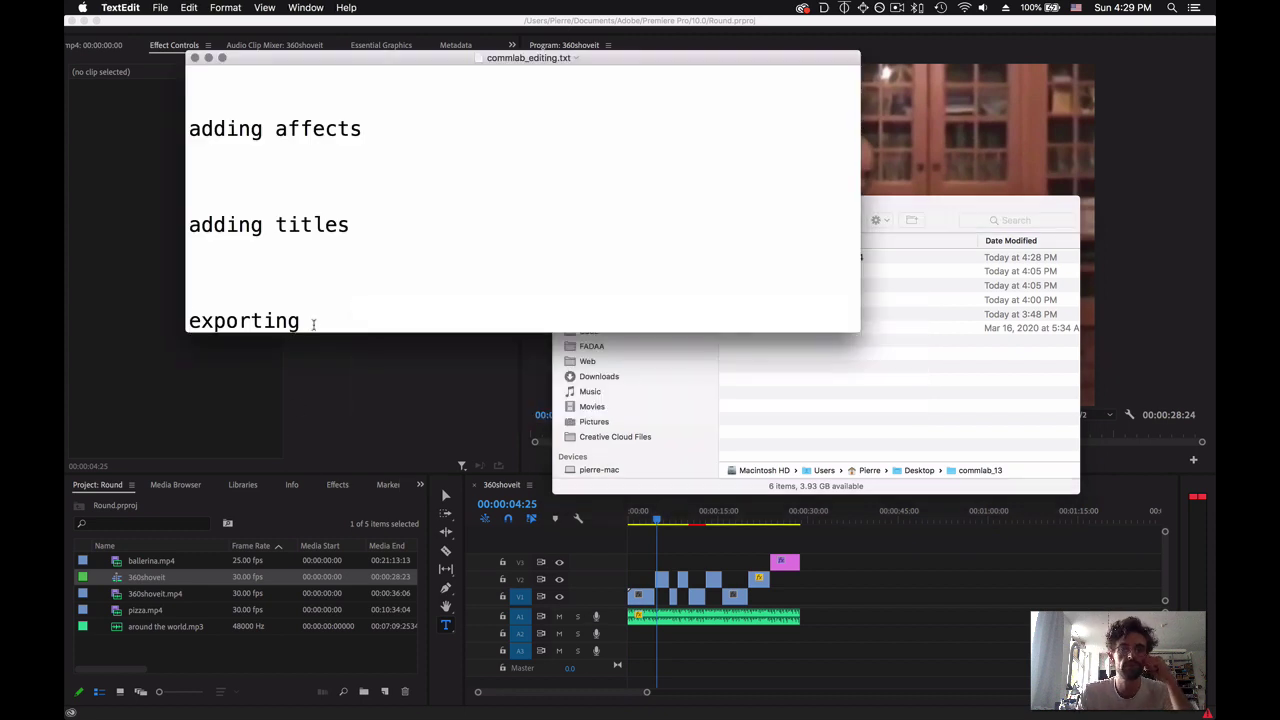
Add the word GRAPHICS after the "adding titles" line in the lesson notes.
left_click_drag(311, 324, 170, 324)
left_click_drag(350, 220, 196, 224)
left_click(375, 222)
type("GRAPHICS")
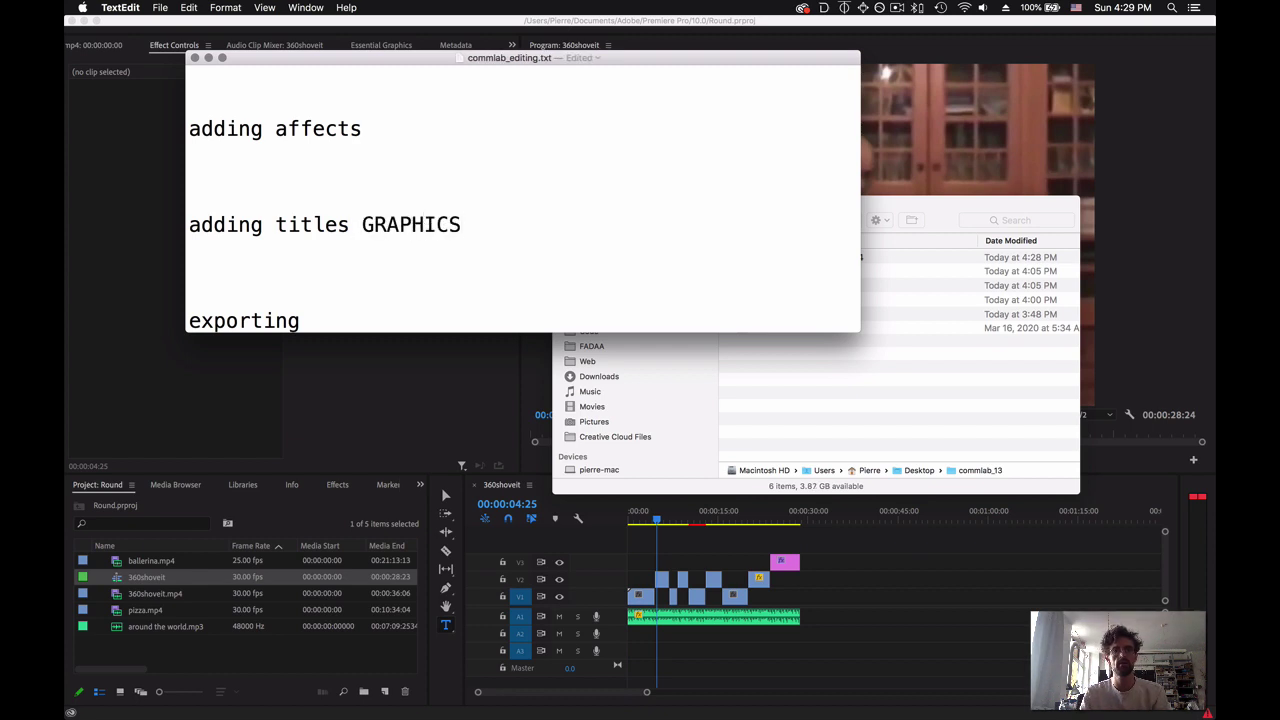
Correct "affects" to "effects" in the notes and append "EFFECT CONTROLS TAB / EFFECTS TAB" to that line.
left_click(285, 129)
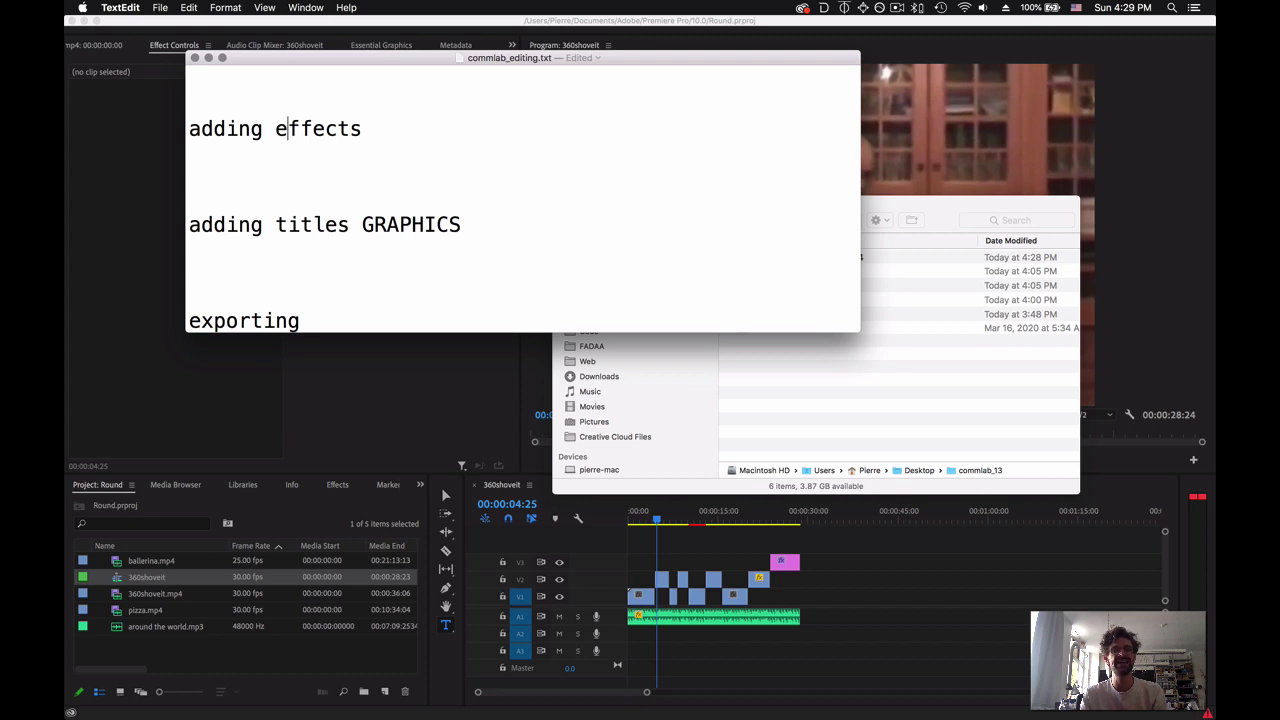
type("EFFE")
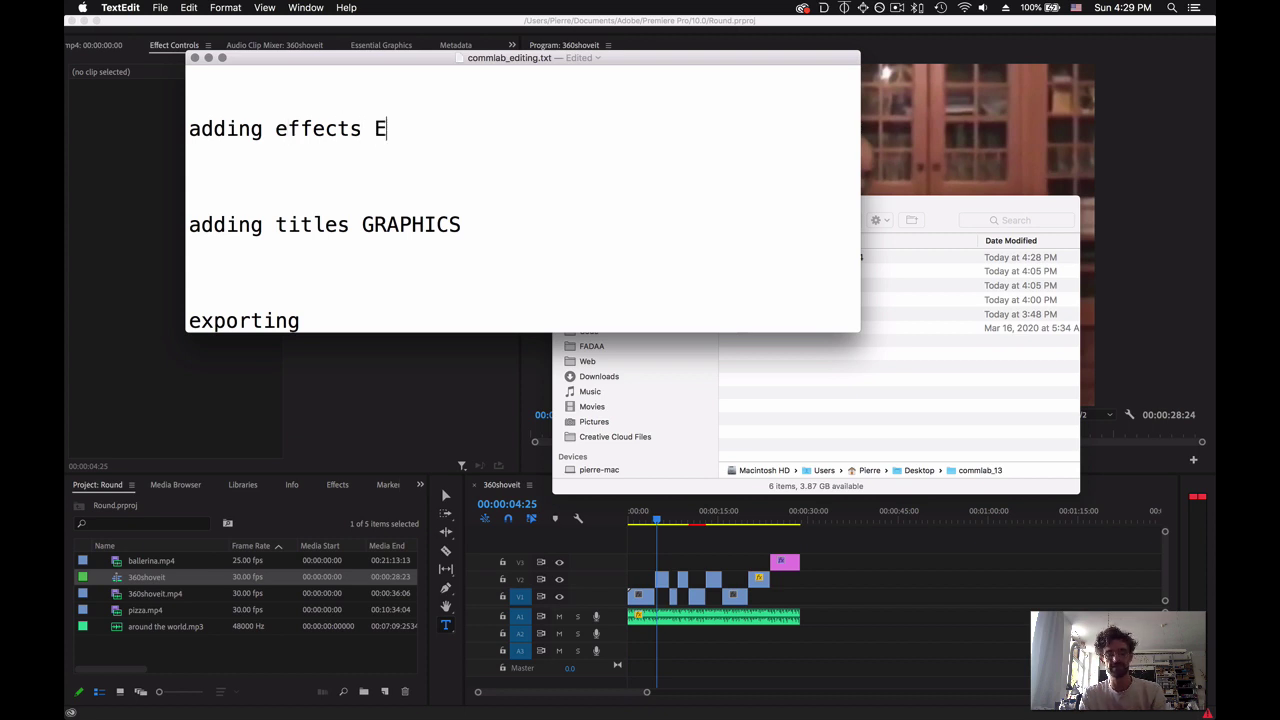
type("CT CONTROLS")
key("BackSpace")
type("CONTROLS TA")
key("BackSpace")
type("TAB / EFFEC")
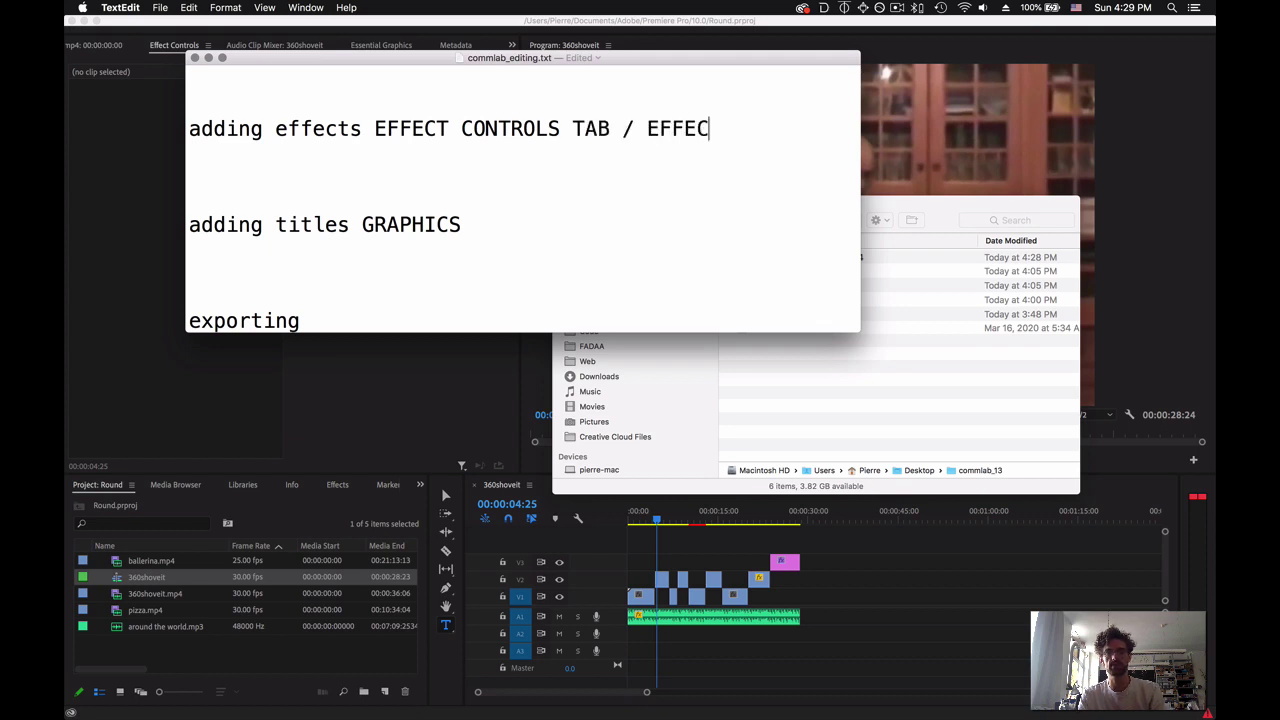
type("TS TAB")
Append "RAZOR TOOL / RIPPLE EDIT TOOL" to the "using the timeline" line, checking the tool name in Premiere Pro along the way.
scroll(436, 184, "up", 3)
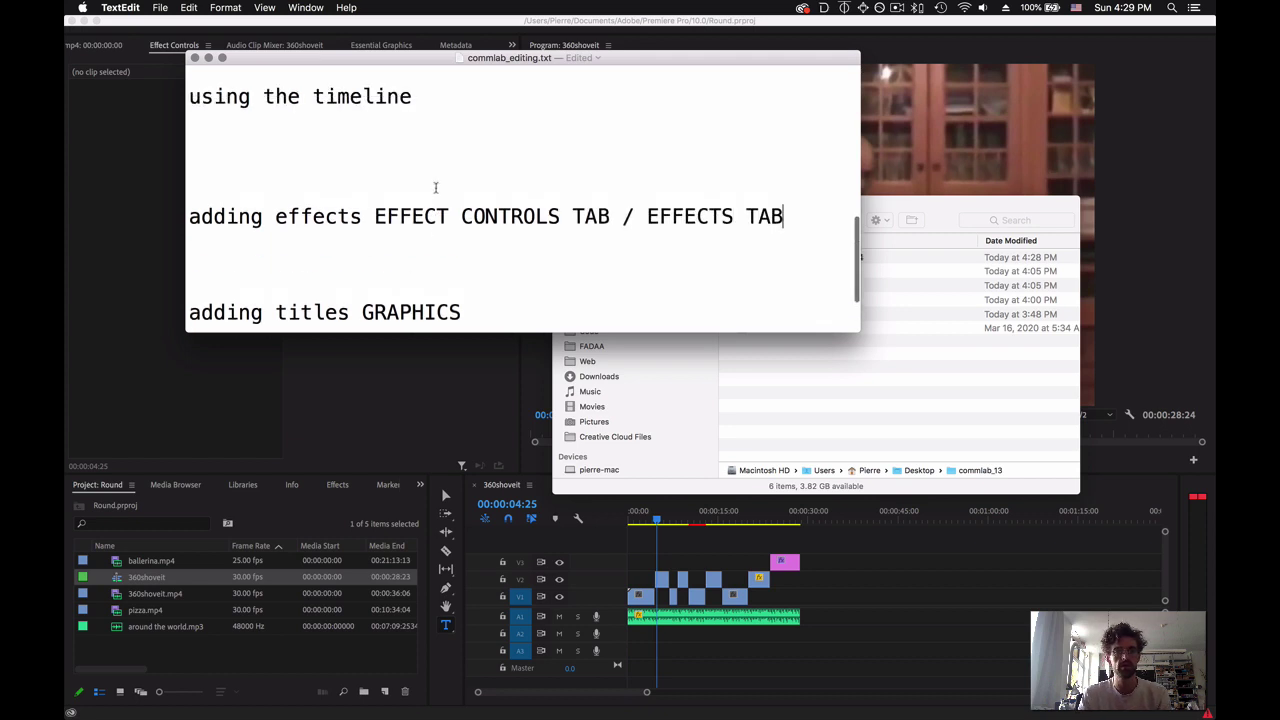
type("RAZOR TO")
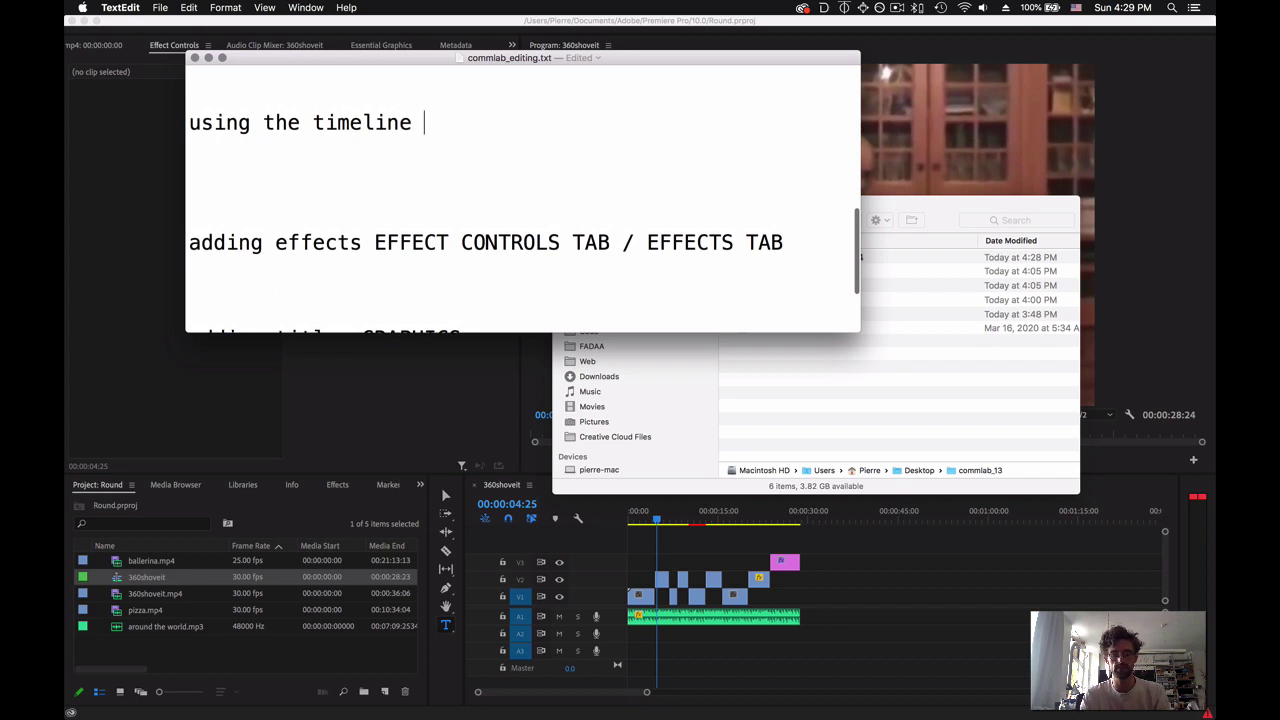
type("OL")
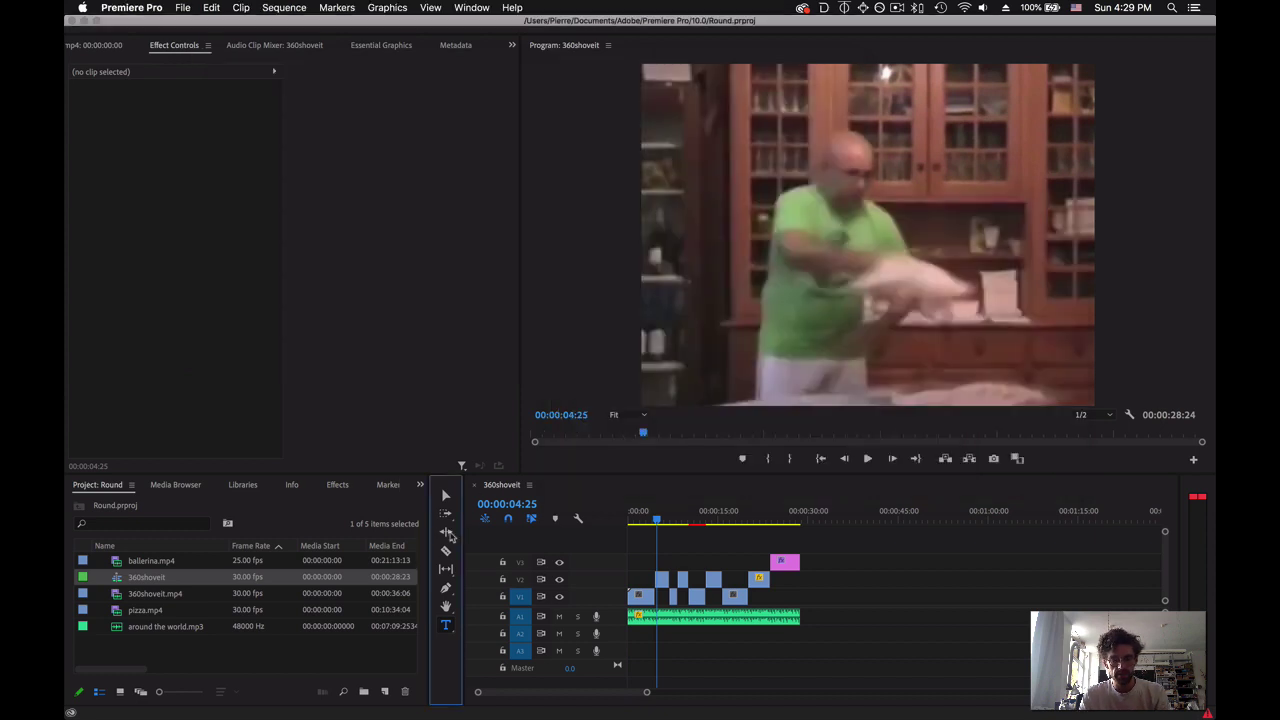
left_click(441, 487)
key("super+Tab")
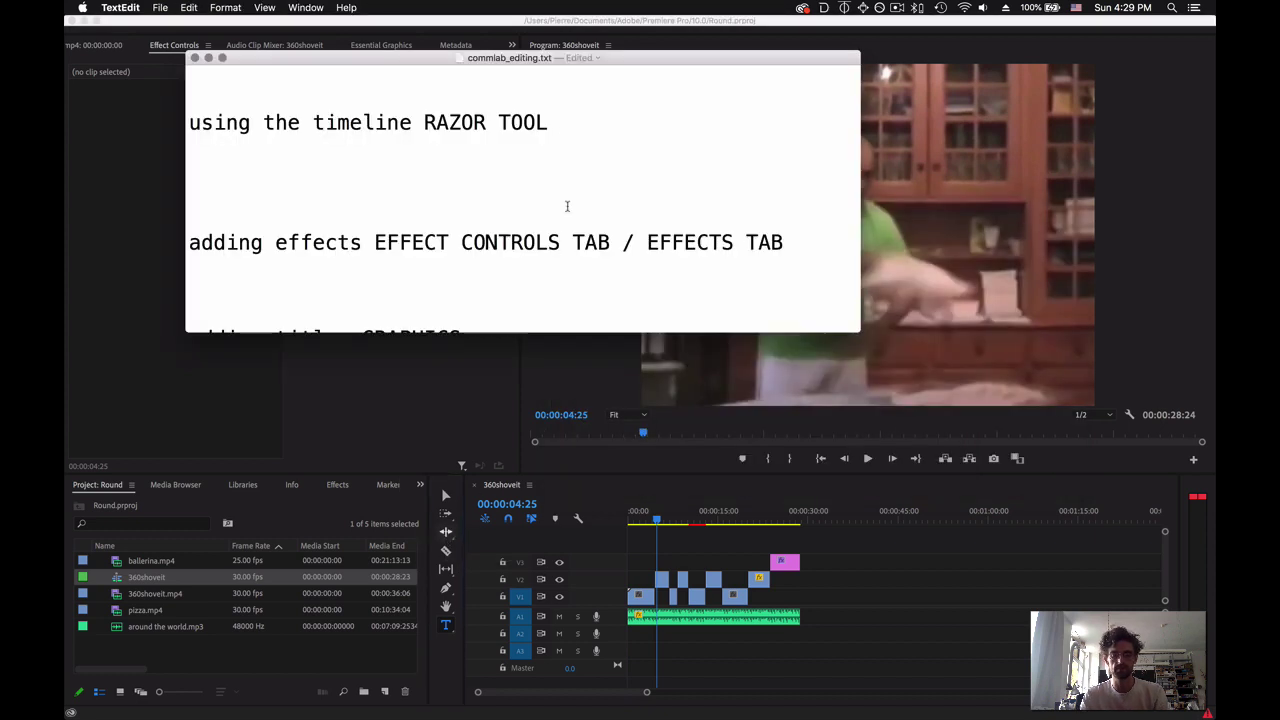
type("/ RIPPLE ED")
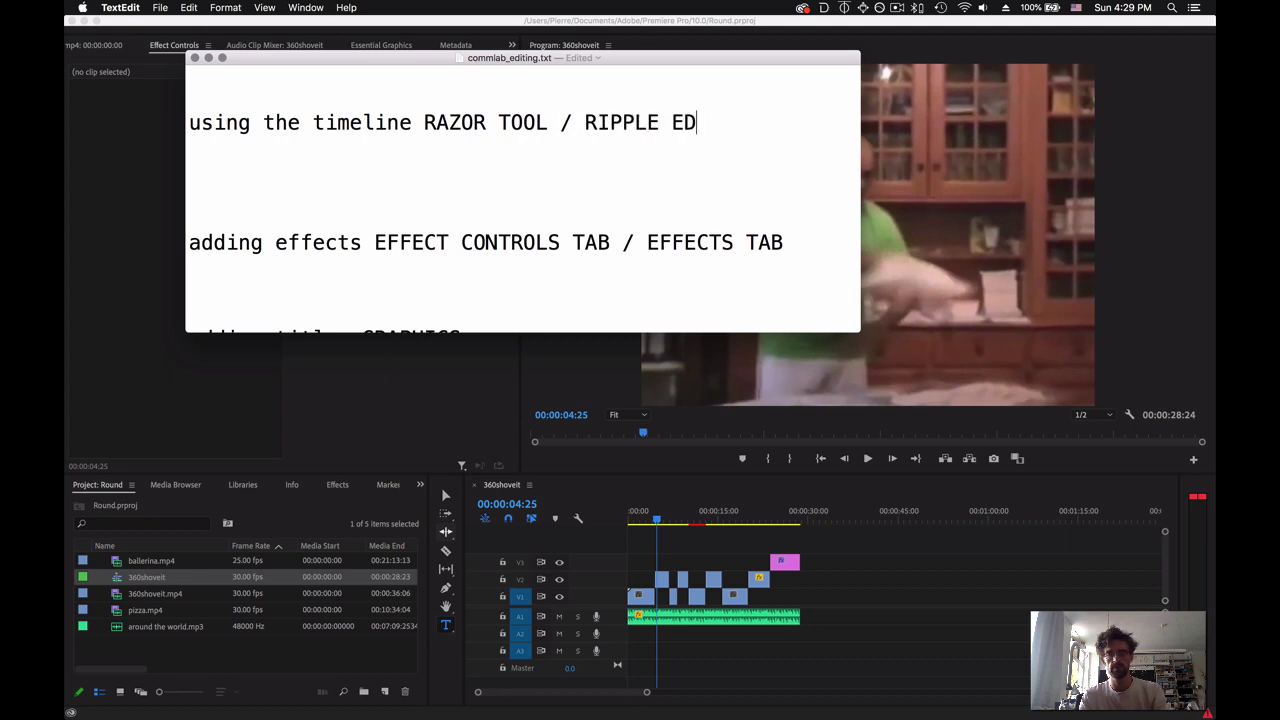
type("IT TOOL")
Review the earlier lesson headings, from navigating the interface and importing files back to the title of the notes.
scroll(527, 160, "up", 4)
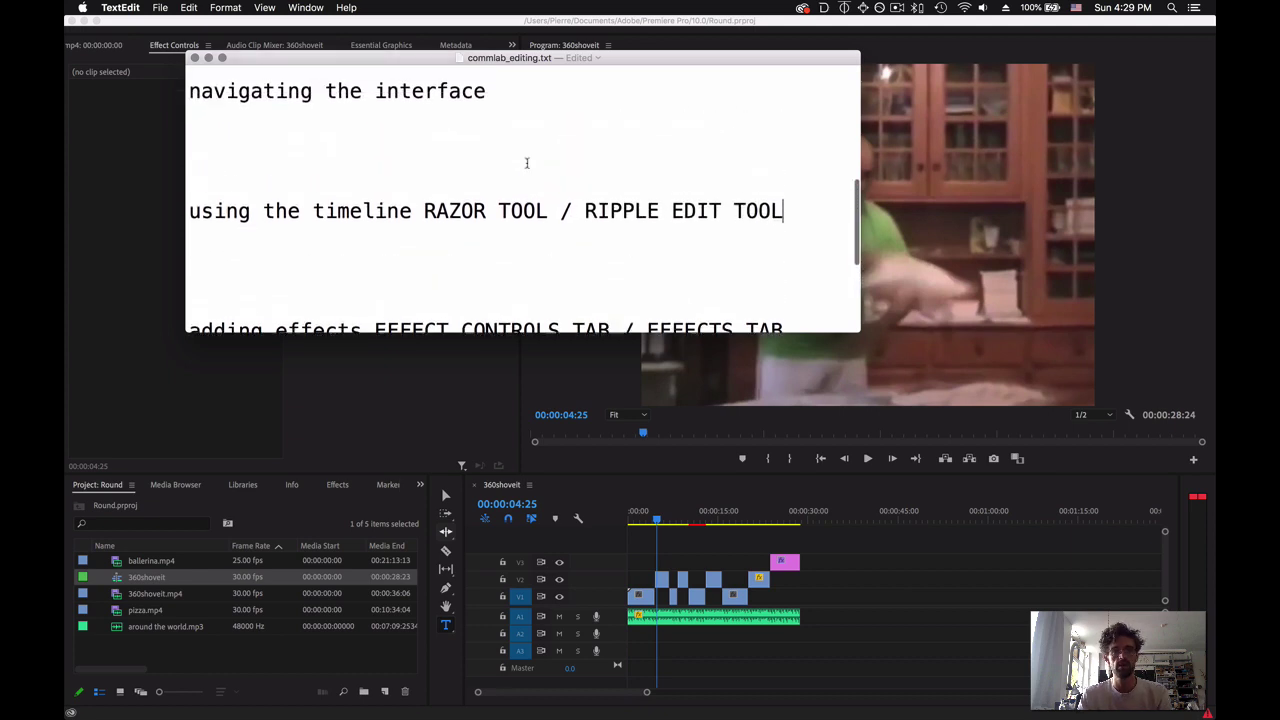
left_click(513, 150)
scroll(423, 200, "up", 2)
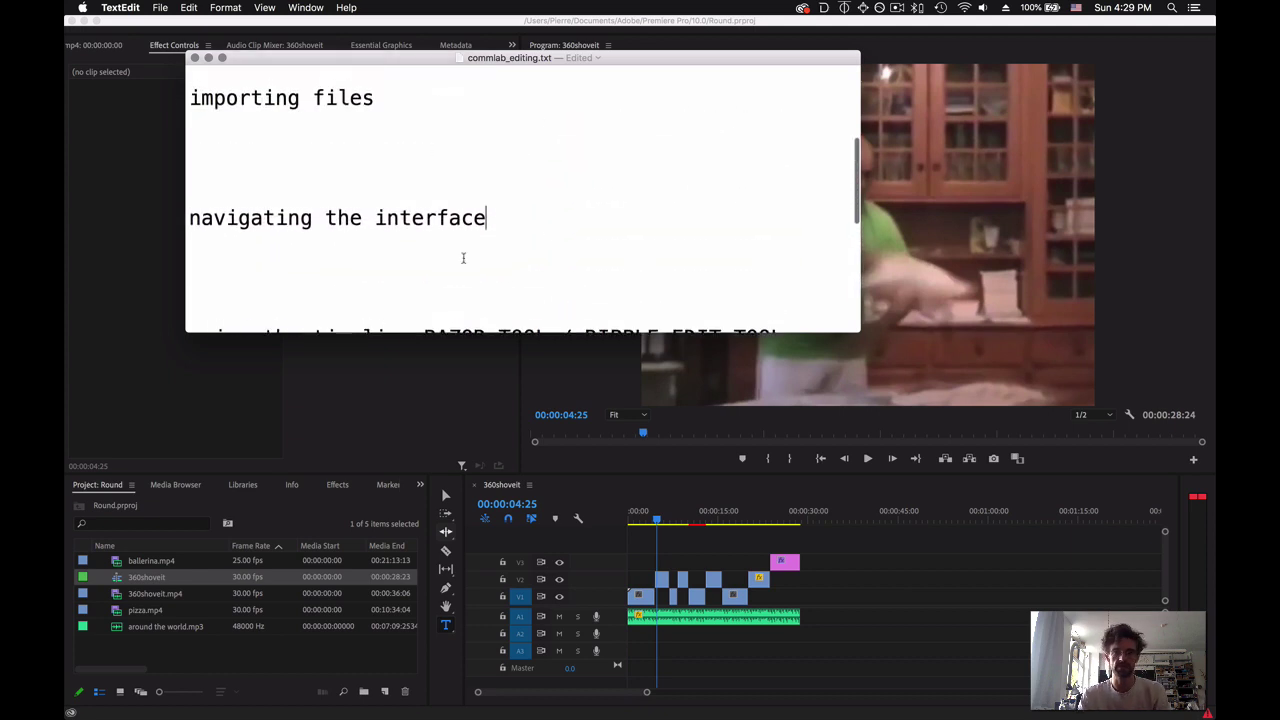
scroll(495, 212, "up", 1)
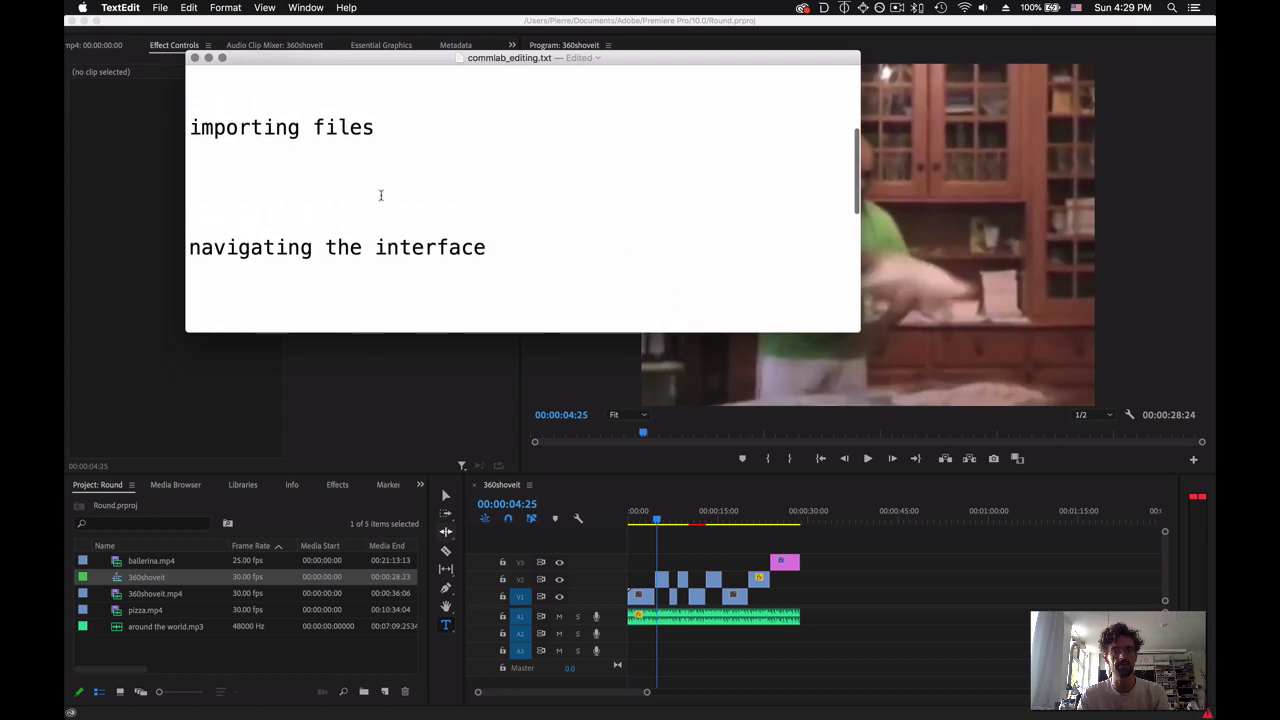
scroll(391, 157, "up", 1)
left_click(389, 140)
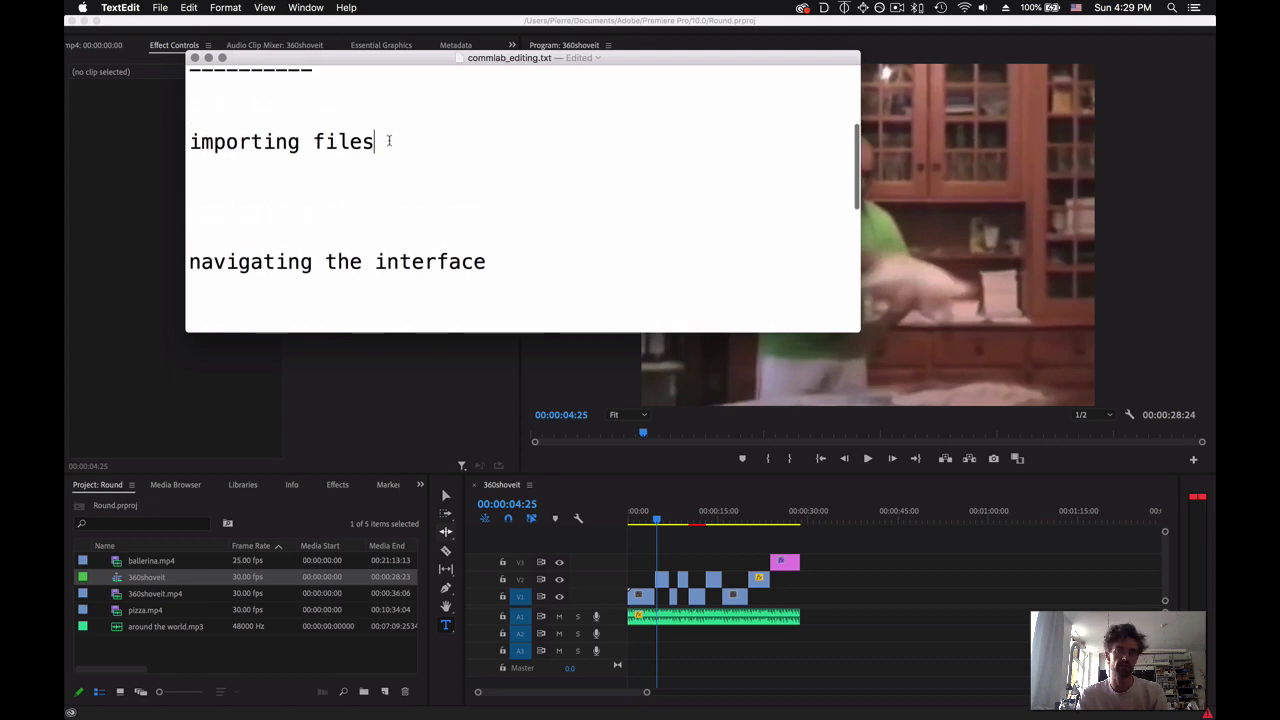
scroll(415, 147, "up", 2)
scroll(415, 147, "up", 5)
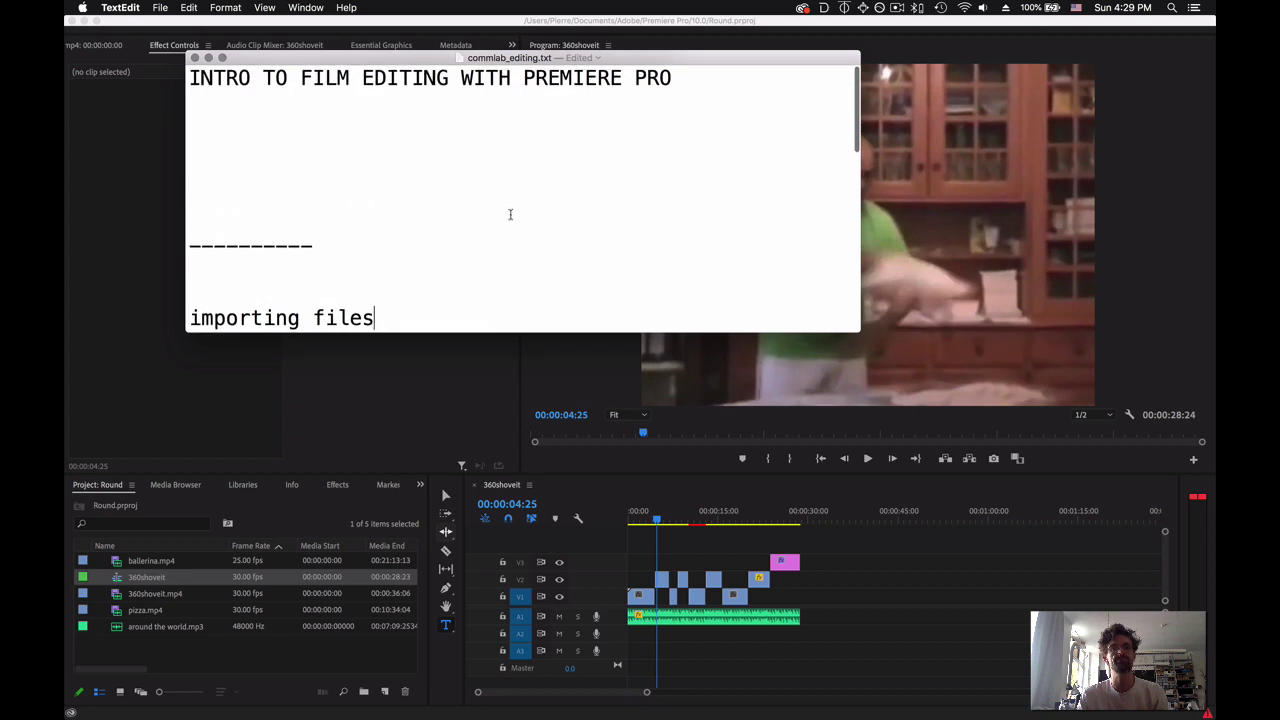